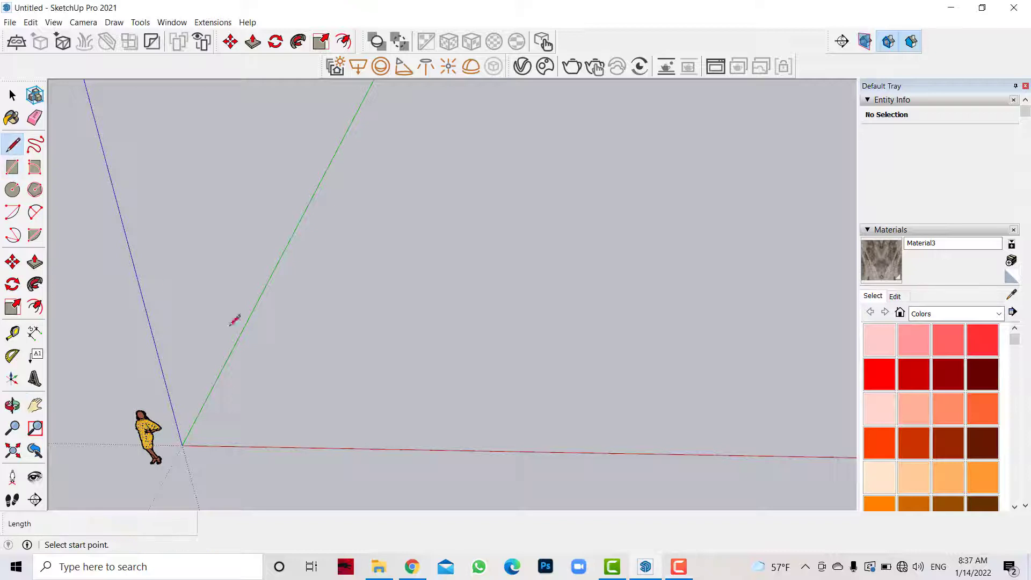
# Draw a closed 5.9 × 5 m floor outline with the Line tool.
pyautogui.click(249, 418)
pyautogui.write('5.9')
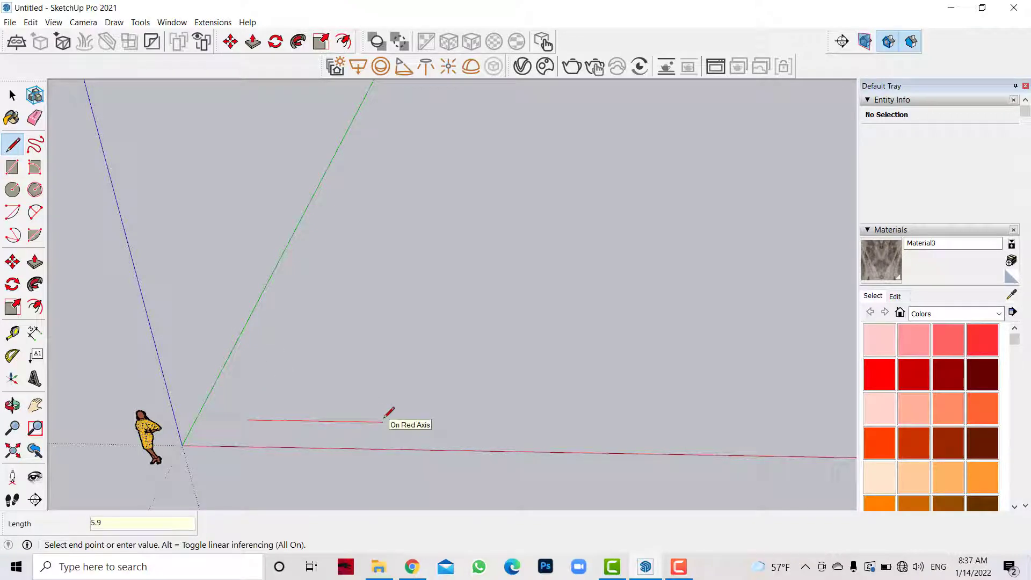
pyautogui.press('Return')
pyautogui.write('5')
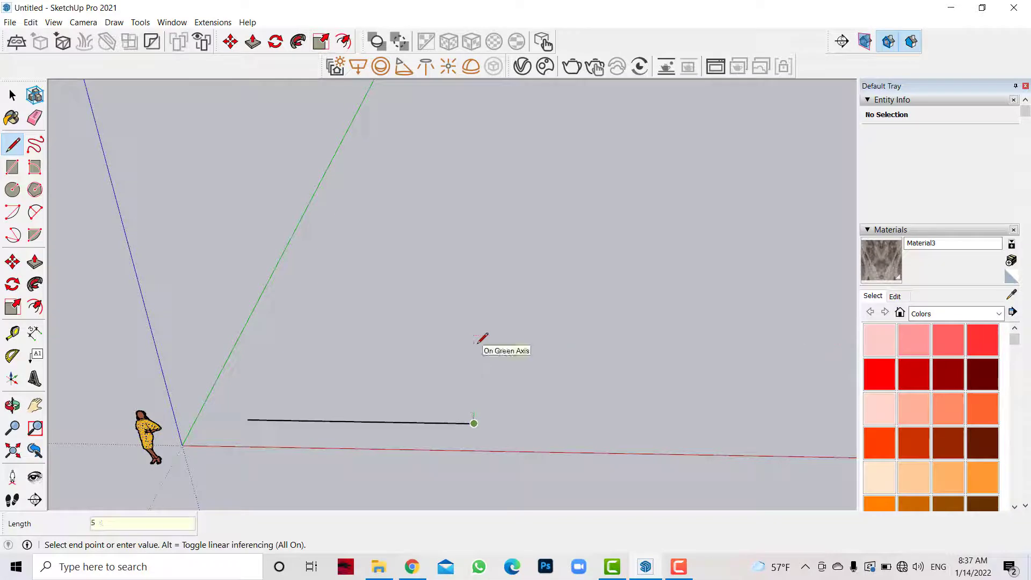
pyautogui.press('Return')
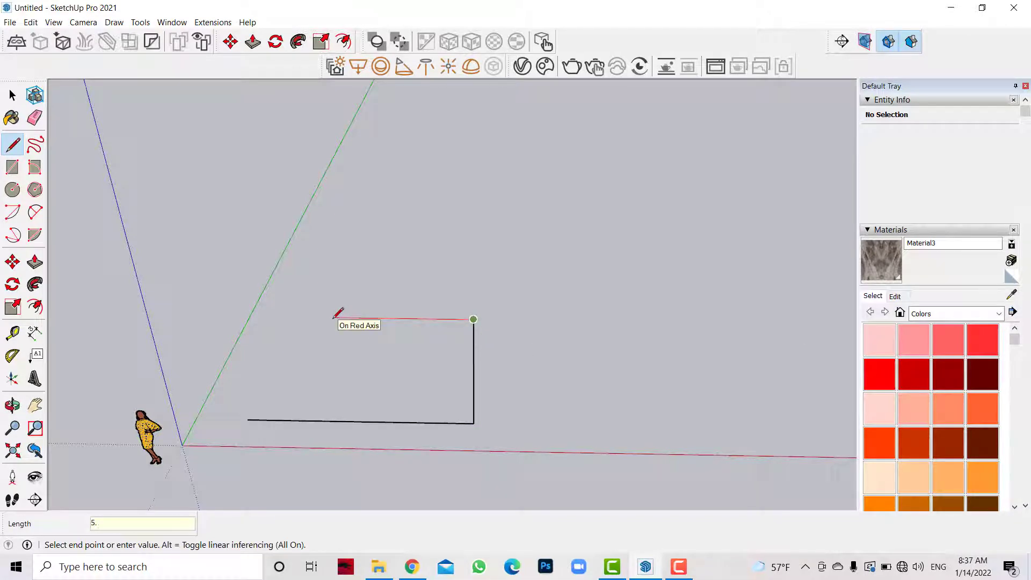
pyautogui.write('9')
pyautogui.press('Return')
pyautogui.click(248, 419)
# Offset the floor edges inward by 0.08 m to form a thin border strip.
pyautogui.click(35, 306)
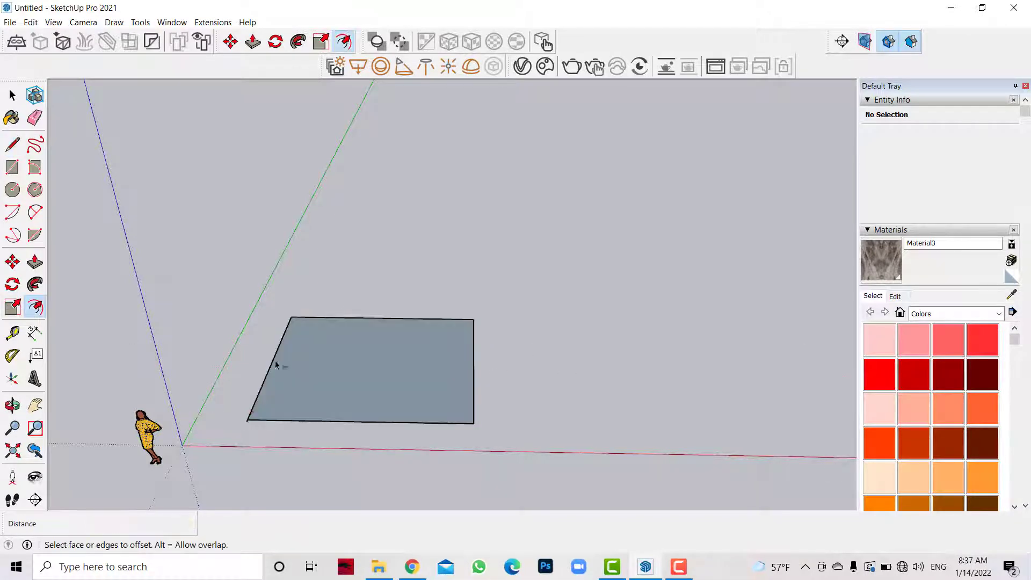
pyautogui.click(275, 365)
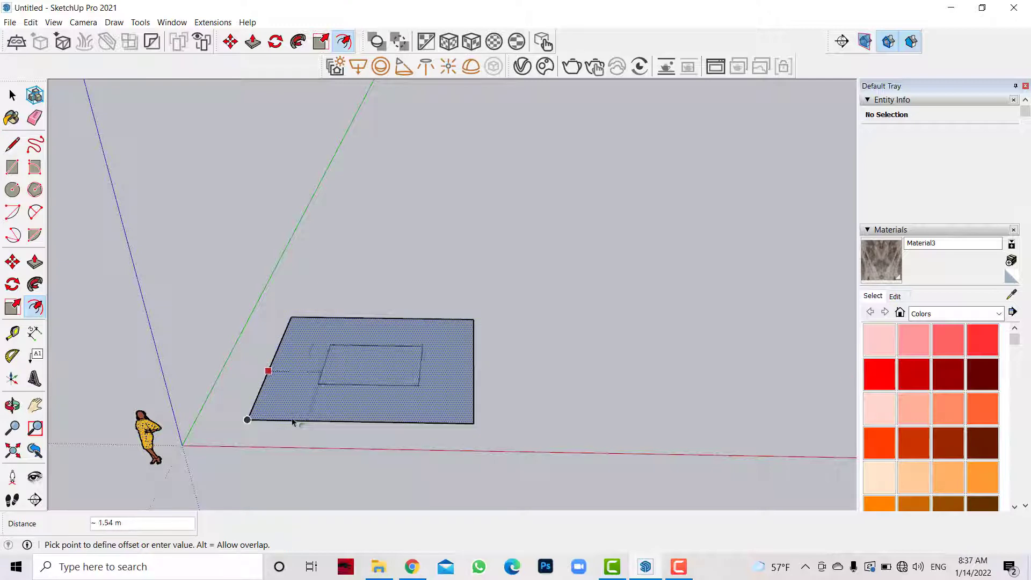
pyautogui.click(233, 442)
pyautogui.scroll(-2, 263, 393)
pyautogui.scroll(2, 263, 393)
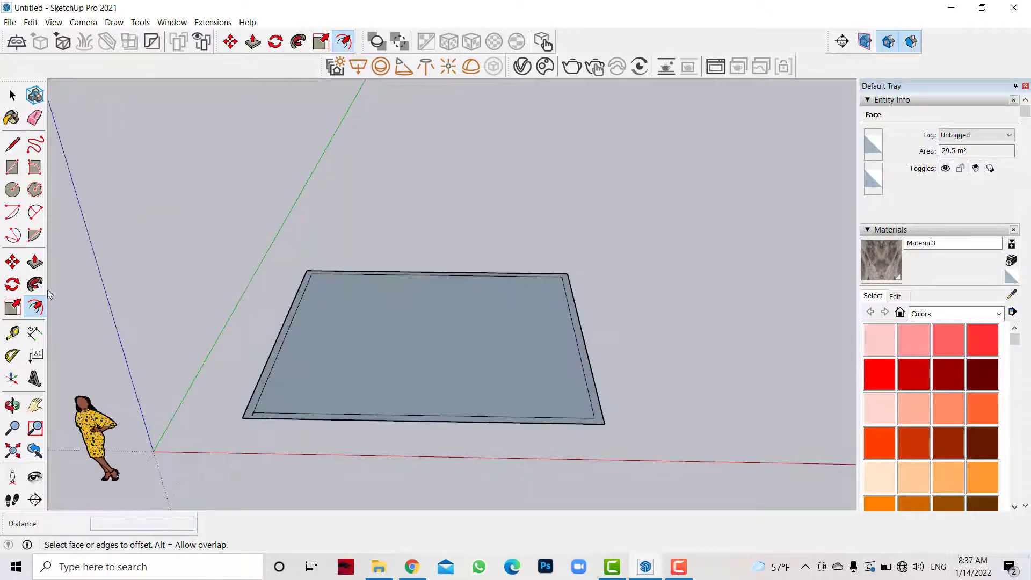
# Push/Pull the border strip up 2.80 m into walls, then orbit to look into the room.
pyautogui.press('p')
pyautogui.click(245, 414)
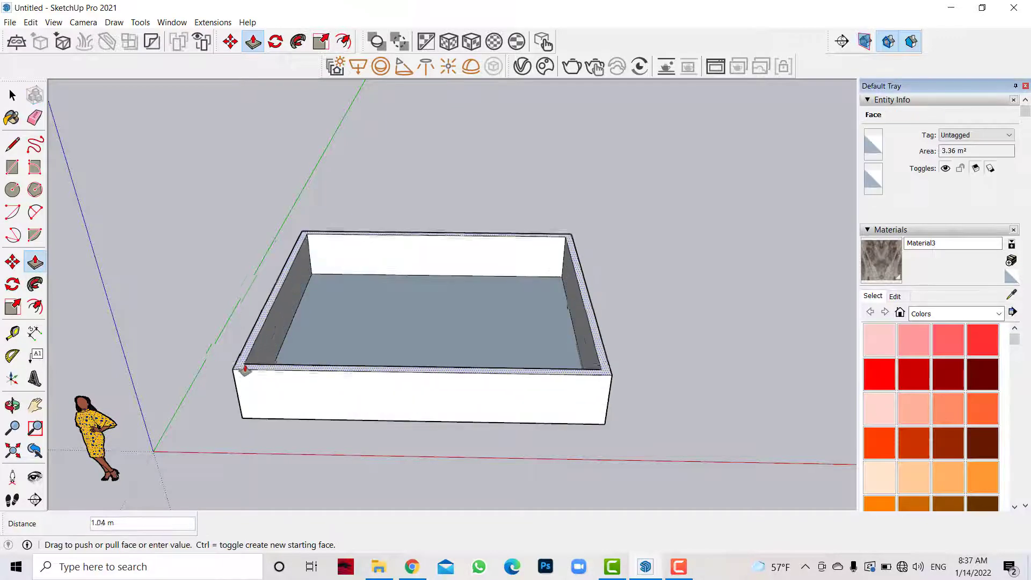
pyautogui.write('2.')
pyautogui.press('Return')
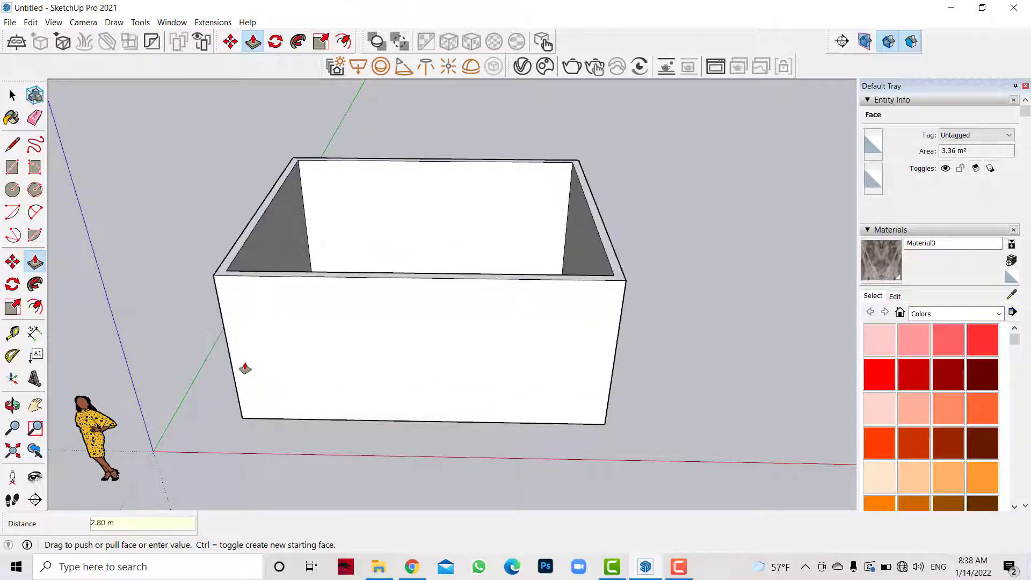
pyautogui.press('o')
pyautogui.moveTo(364, 170)
pyautogui.mouseDown()
pyautogui.moveTo(396, 299)
pyautogui.moveTo(392, 120)
pyautogui.mouseUp()
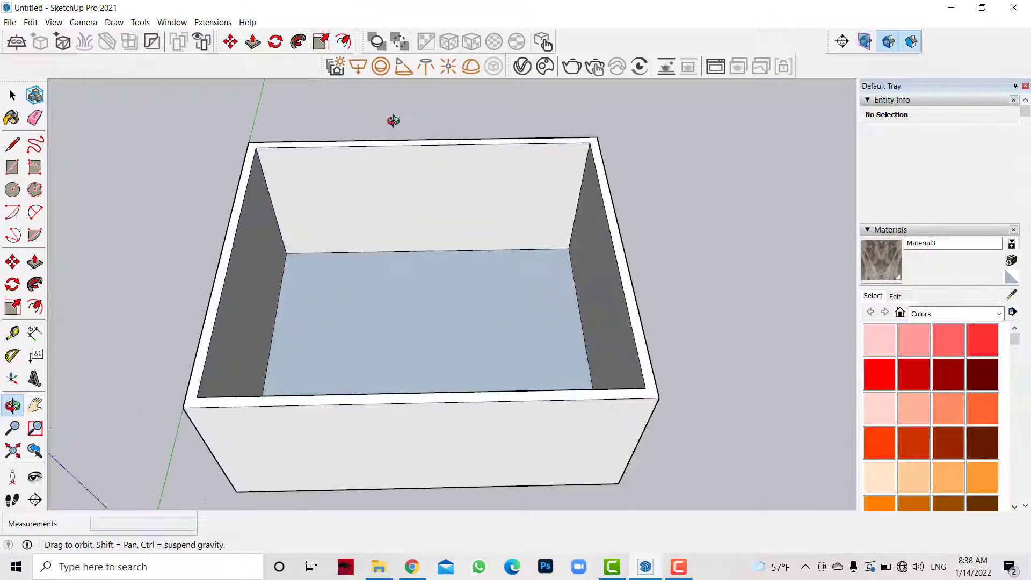
# Select all the connected room geometry and make it a group.
pyautogui.scroll(3, 472, 177)
pyautogui.press('space')
pyautogui.click(302, 188)
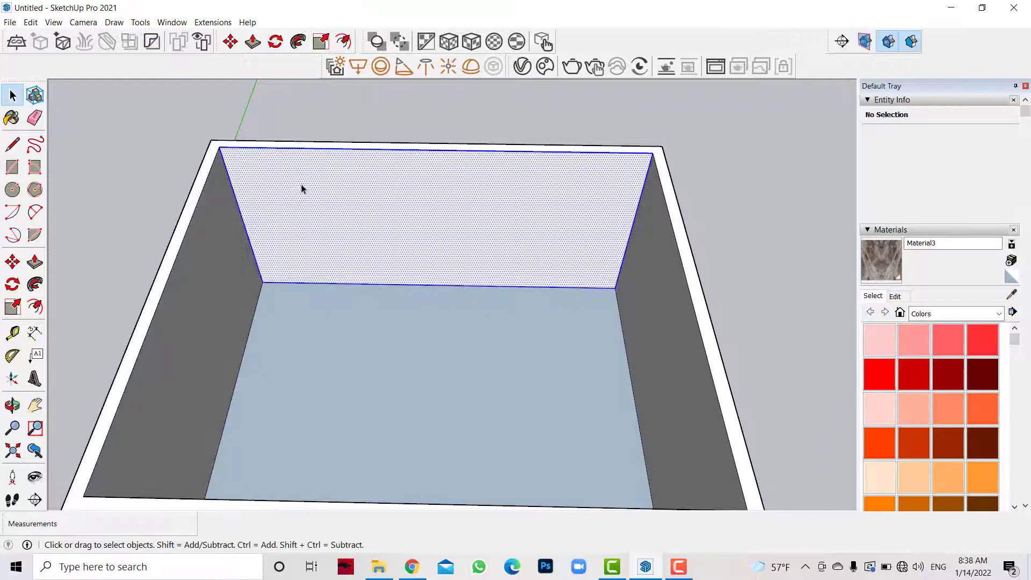
pyautogui.doubleClick(302, 188)
pyautogui.rightClick(301, 186)
pyautogui.click(343, 286)
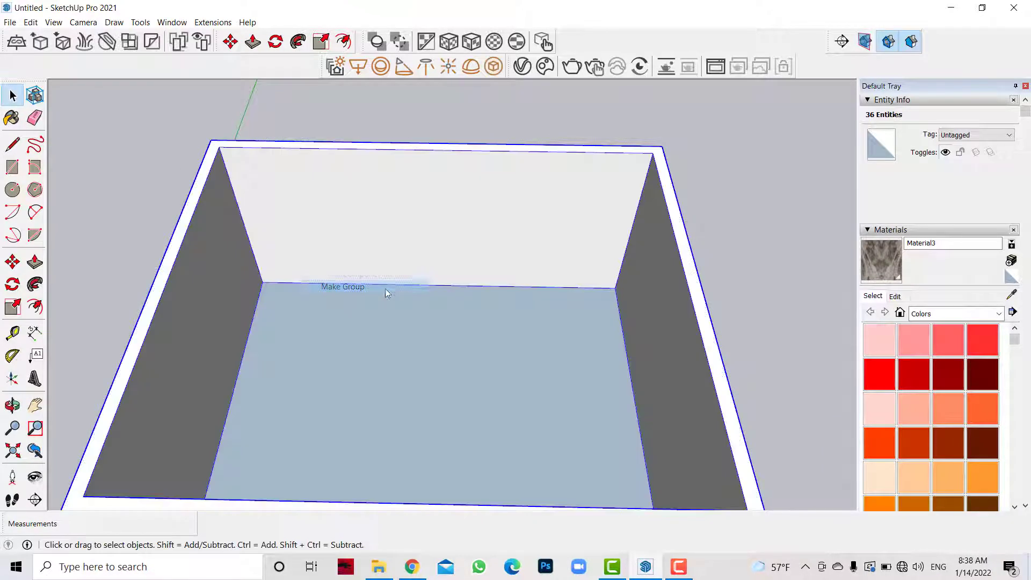
pyautogui.click(803, 153)
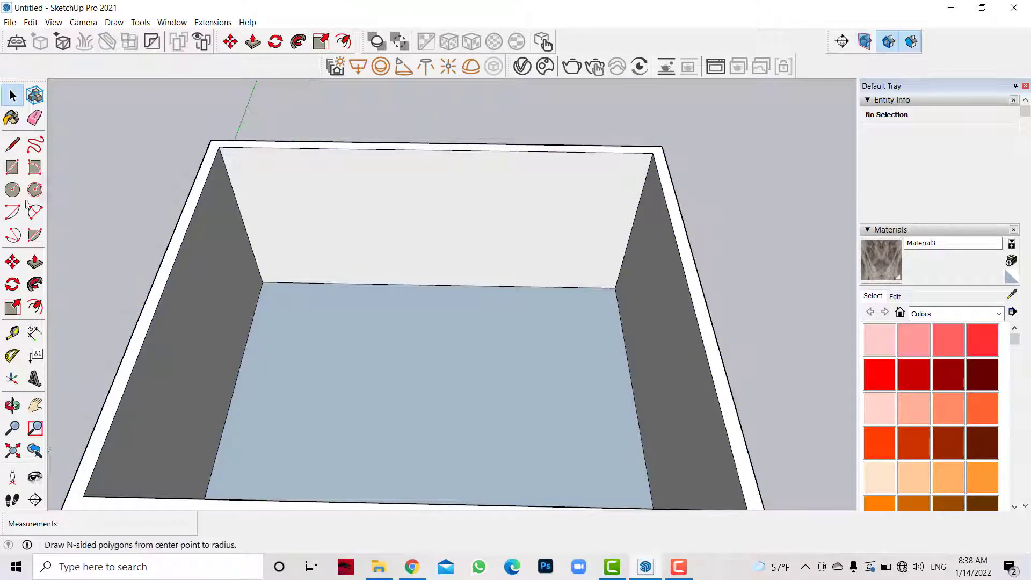
# Draw a line across the floor 0.6 m out from the back wall.
pyautogui.click(12, 144)
pyautogui.click(263, 282)
pyautogui.write('6')
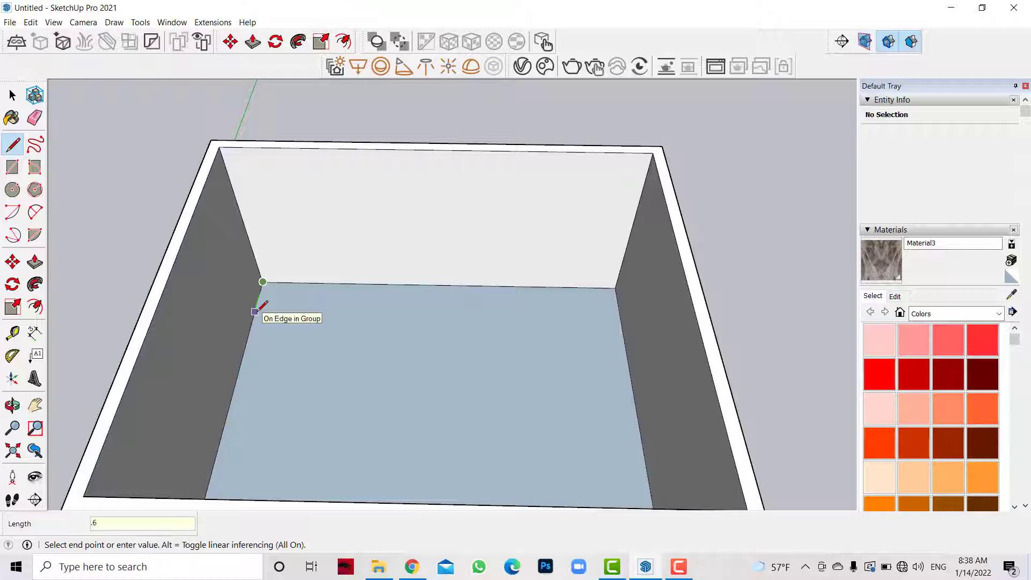
pyautogui.press('Return')
pyautogui.click(620, 316)
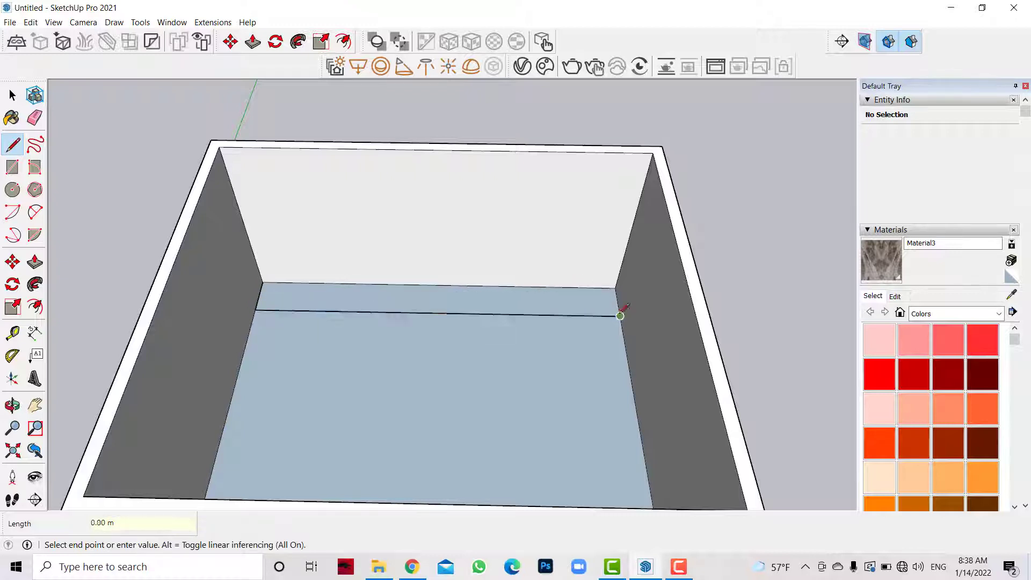
pyautogui.press('Escape')
# Push/Pull the 0.6 m floor strip up into a low base-cabinet block.
pyautogui.click(35, 262)
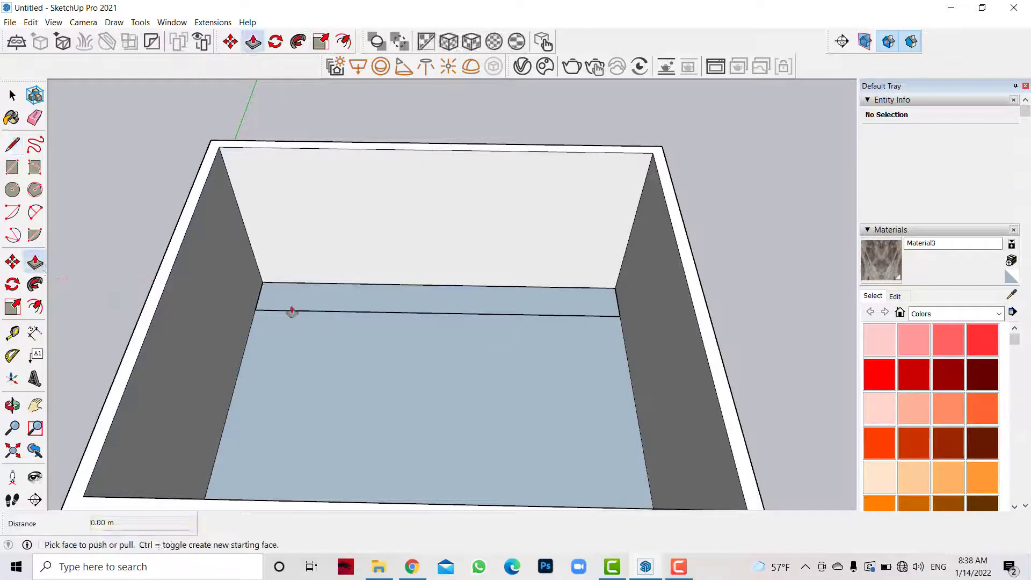
pyautogui.click(291, 312)
pyautogui.write('.1')
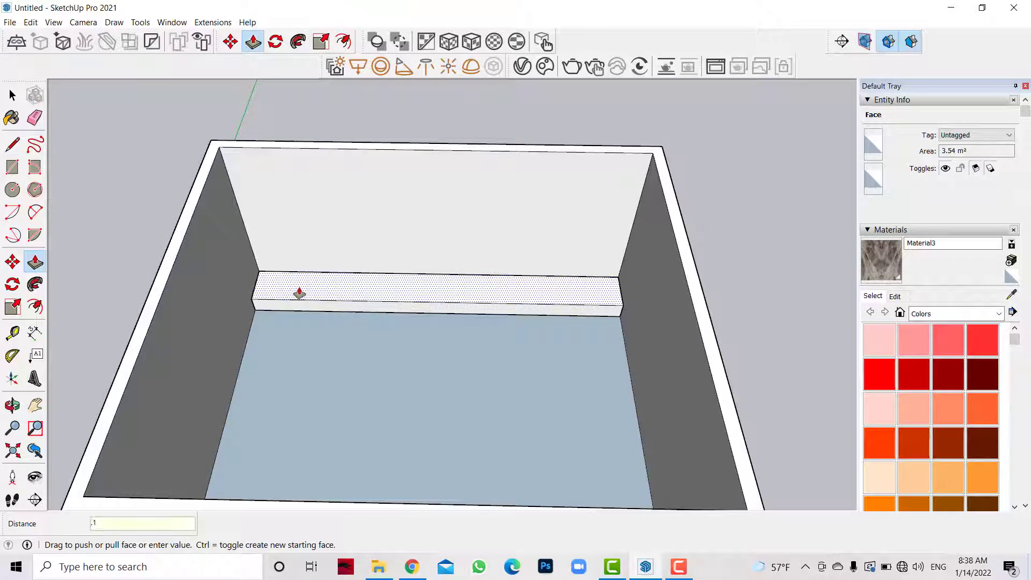
pyautogui.press('Return')
pyautogui.click(277, 292)
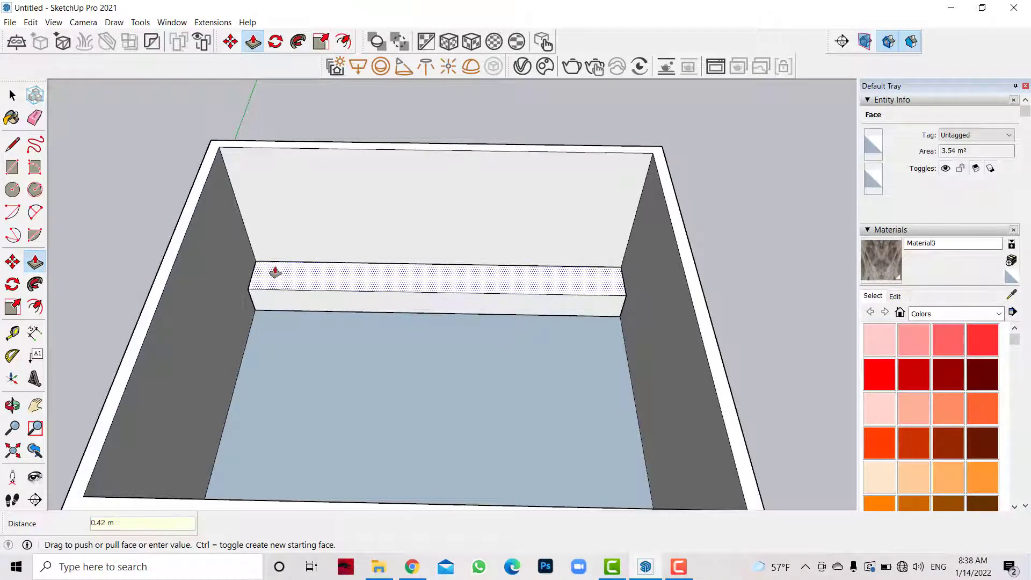
pyautogui.click(275, 272)
pyautogui.click(295, 283)
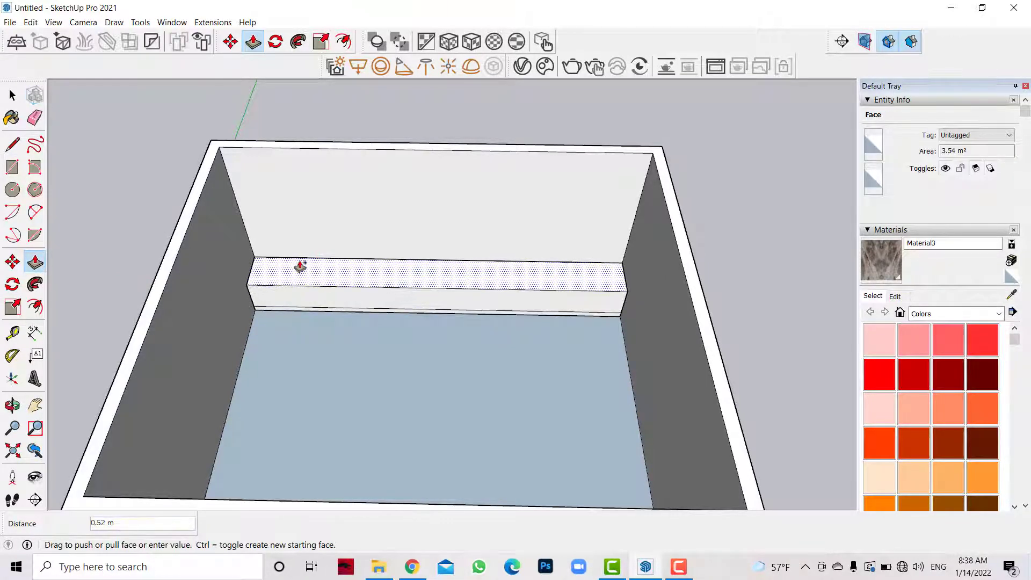
pyautogui.press('Escape')
pyautogui.click(294, 294)
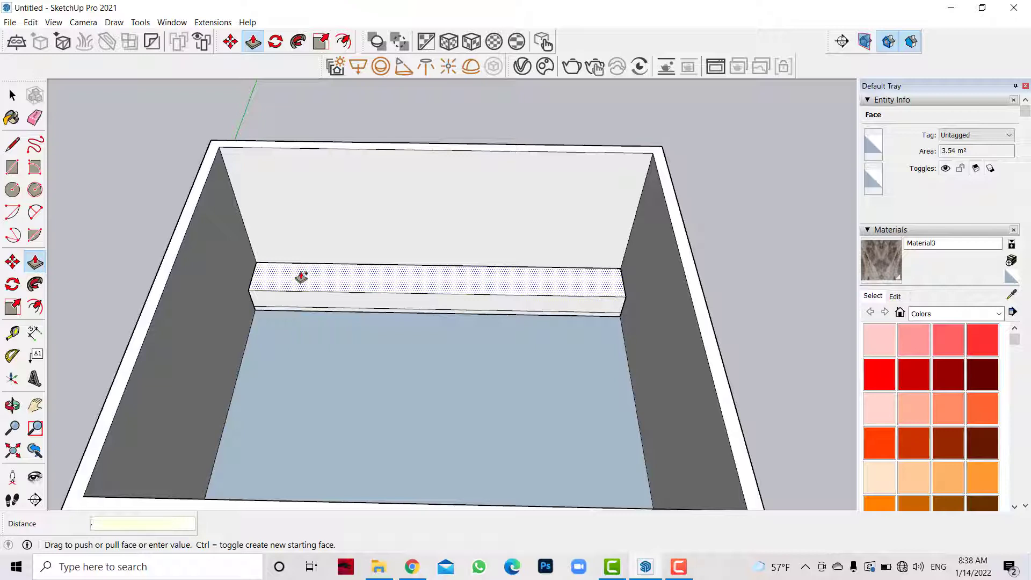
pyautogui.write('5')
pyautogui.press('Return')
# Draw a division line on the block front, 0.90 m short of the right wall.
pyautogui.click(13, 144)
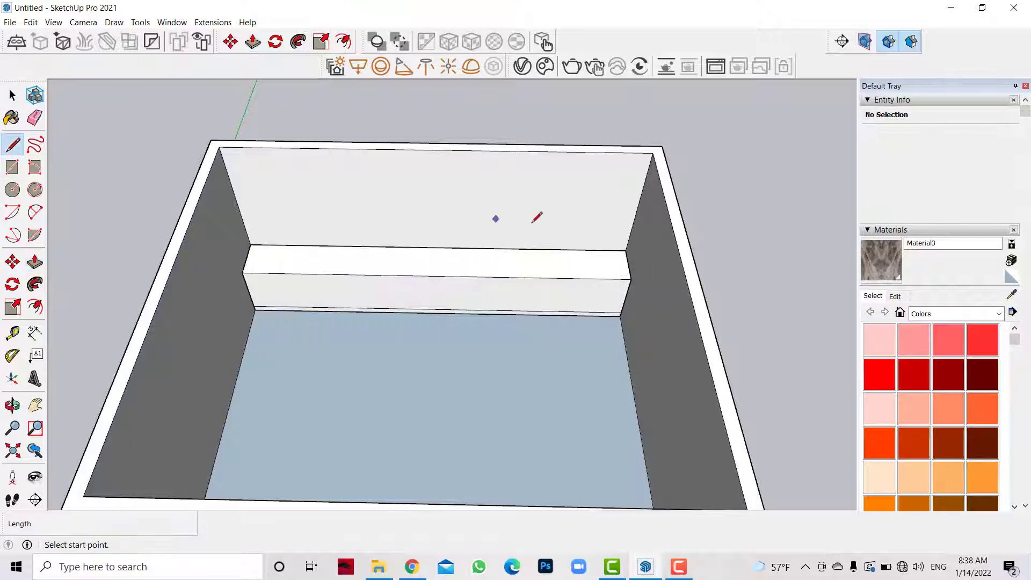
pyautogui.scroll(3, 532, 221)
pyautogui.click(698, 300)
pyautogui.write('.9')
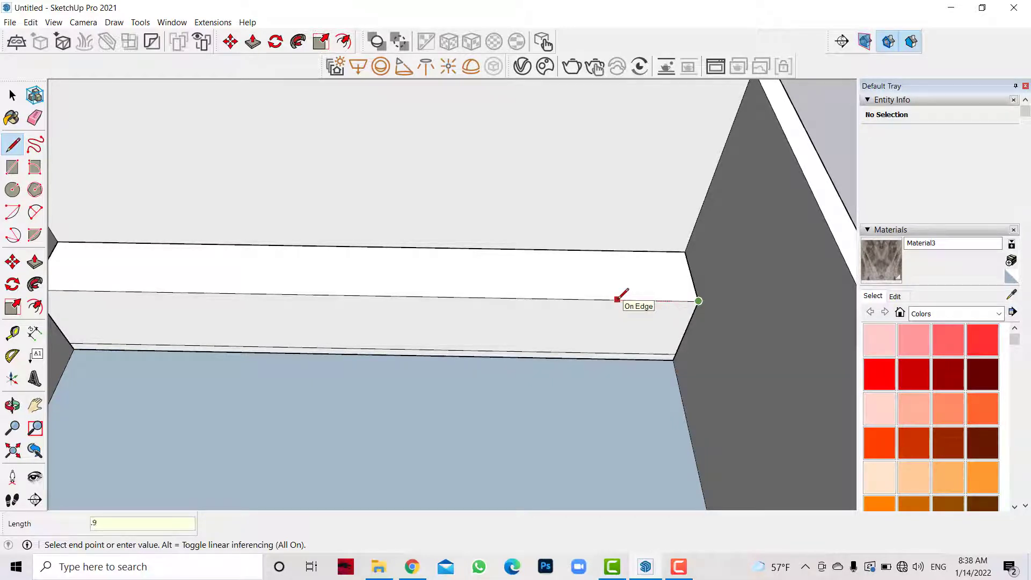
pyautogui.press('Return')
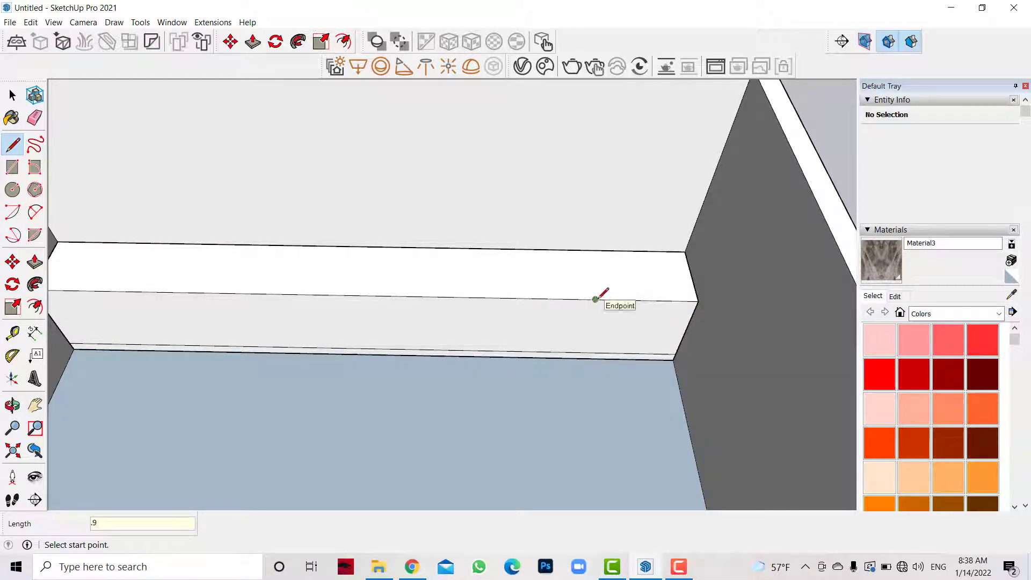
pyautogui.click(595, 299)
pyautogui.scroll(2, 592, 343)
pyautogui.scroll(3, 580, 354)
pyautogui.click(566, 367)
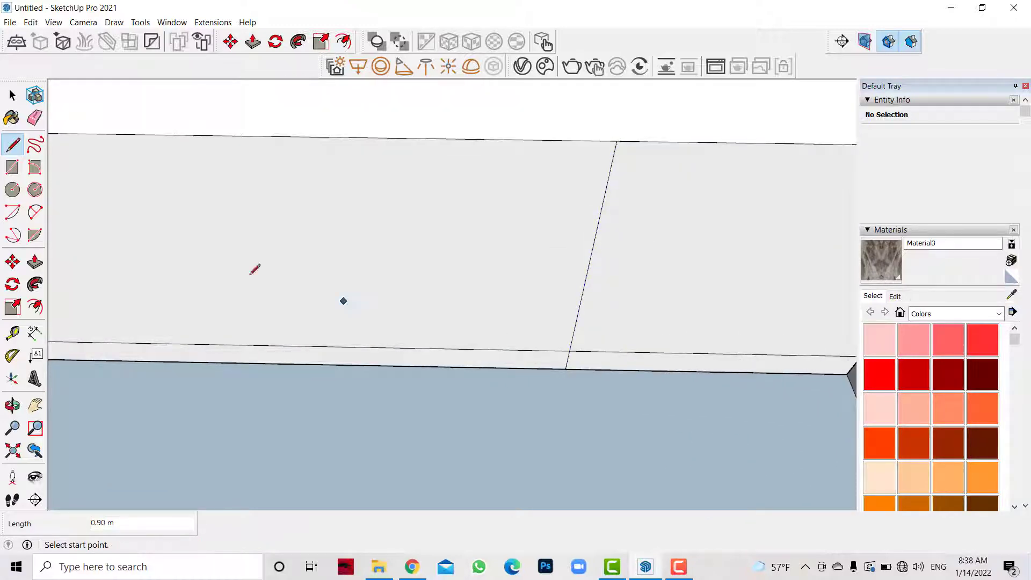
# Push the block's right end section back down 0.60 m and erase the leftover floor edge.
pyautogui.press('space')
pyautogui.scroll(-2, 521, 299)
pyautogui.click(525, 302)
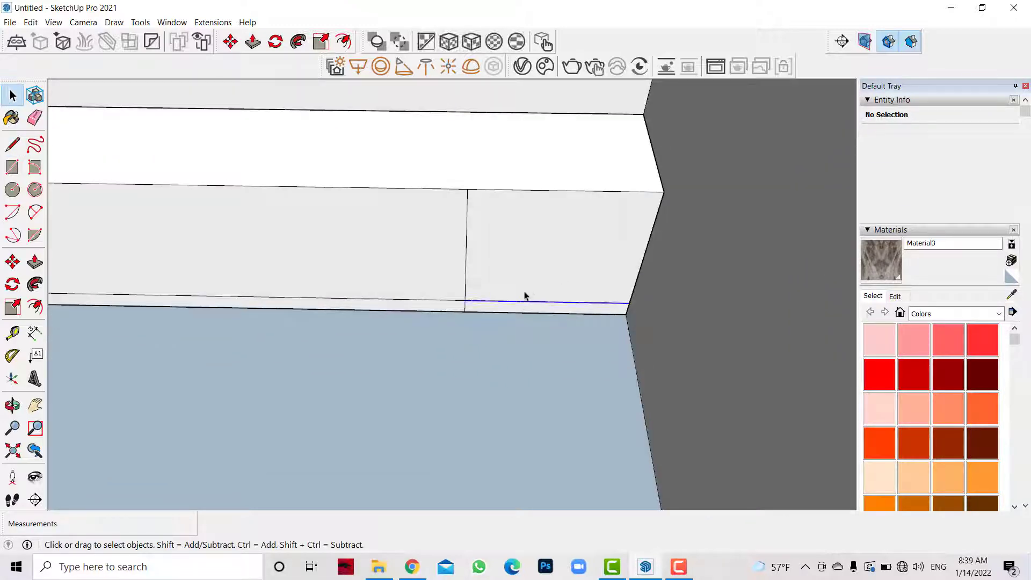
pyautogui.click(529, 289)
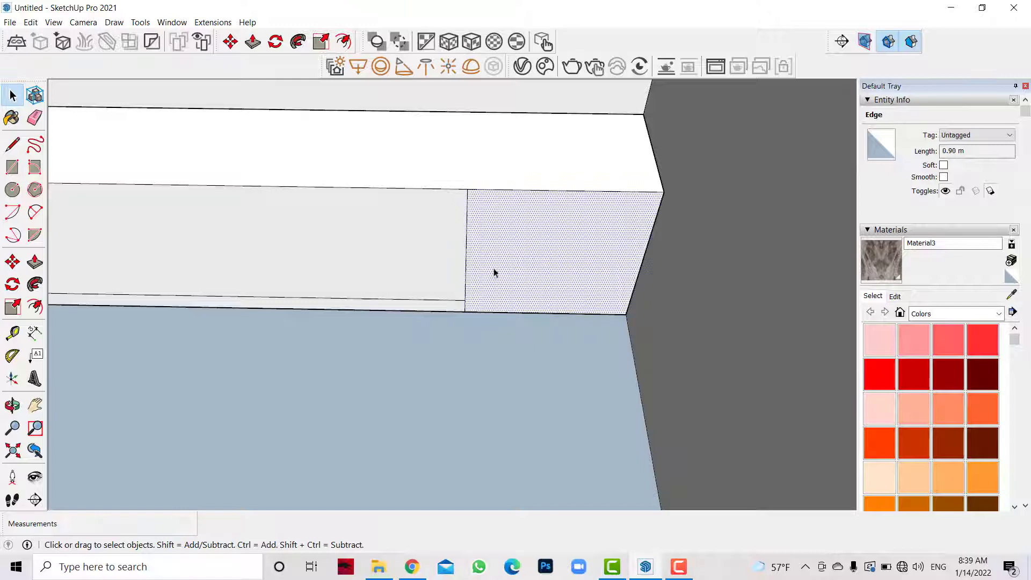
pyautogui.click(253, 41)
pyautogui.moveTo(554, 177); pyautogui.dragTo(588, 119)
pyautogui.click(588, 119)
pyautogui.press('space')
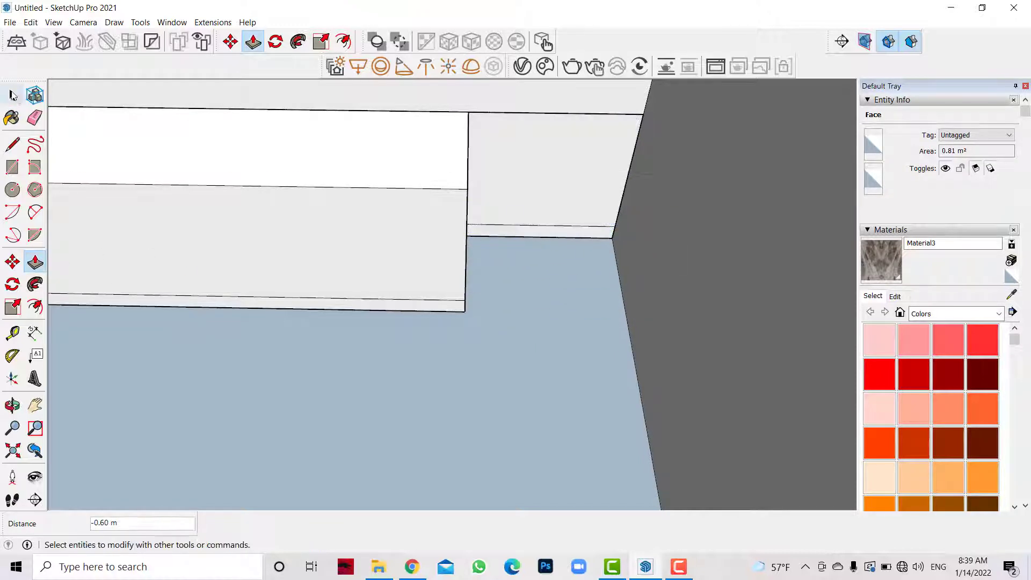
pyautogui.click(580, 114)
pyautogui.press('Delete')
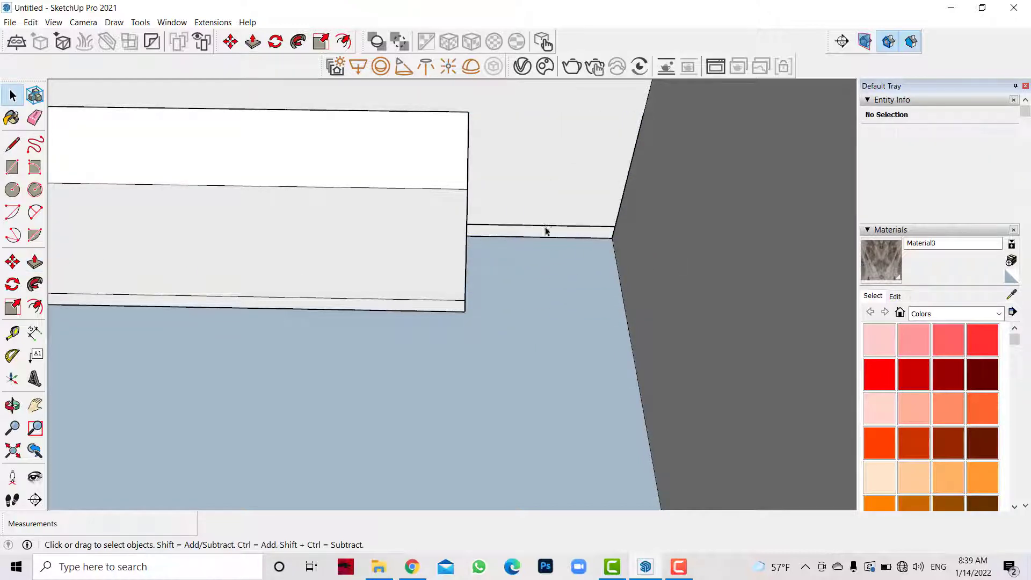
pyautogui.scroll(-2, 602, 257)
pyautogui.scroll(-2, 608, 273)
pyautogui.scroll(-1, 612, 252)
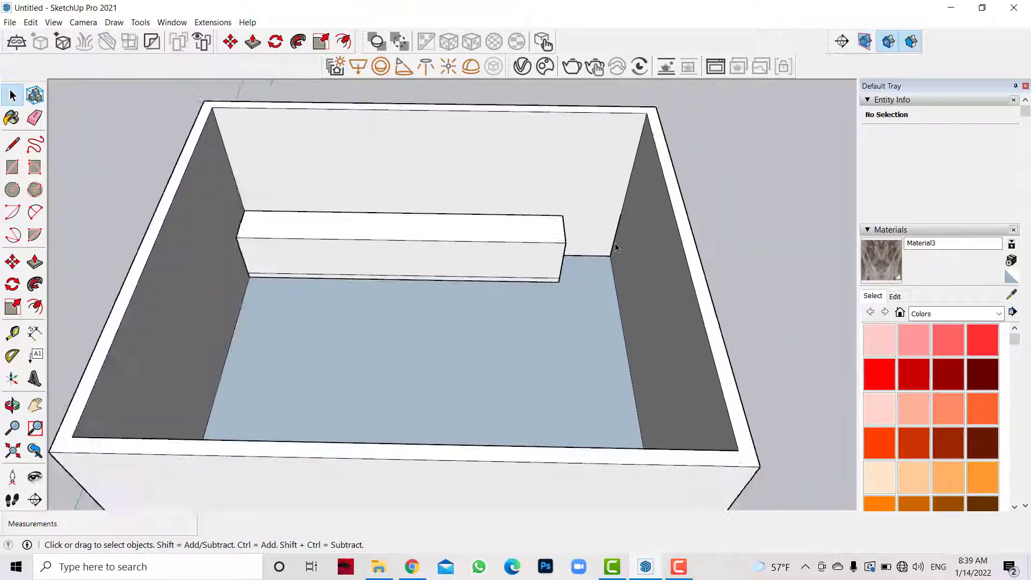
pyautogui.scroll(2, 484, 208)
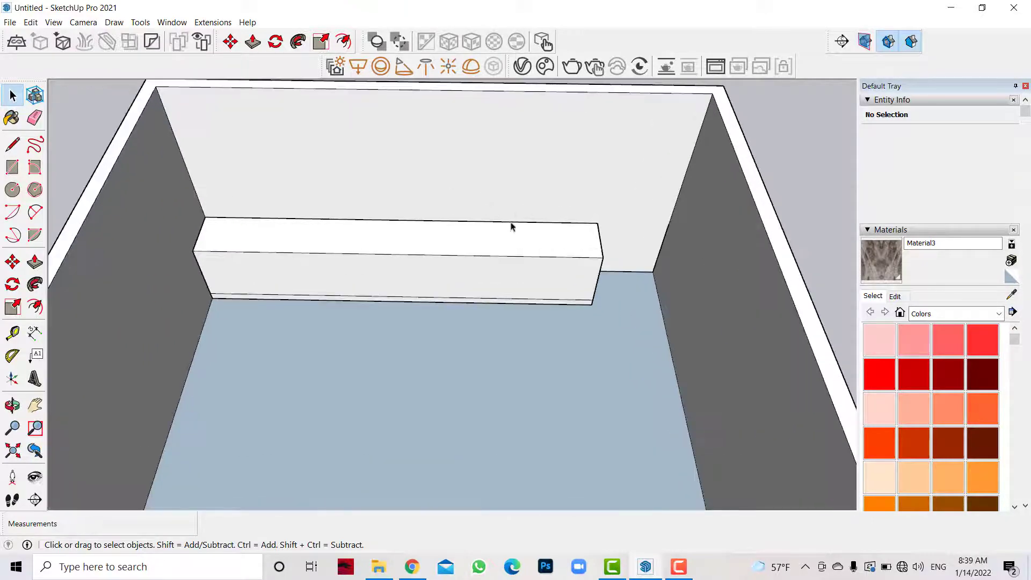
pyautogui.scroll(-2, 511, 224)
pyautogui.scroll(2, 486, 184)
pyautogui.scroll(1, 459, 215)
# Draw a vertical dividing line down the base cabinet front.
pyautogui.scroll(1, 481, 247)
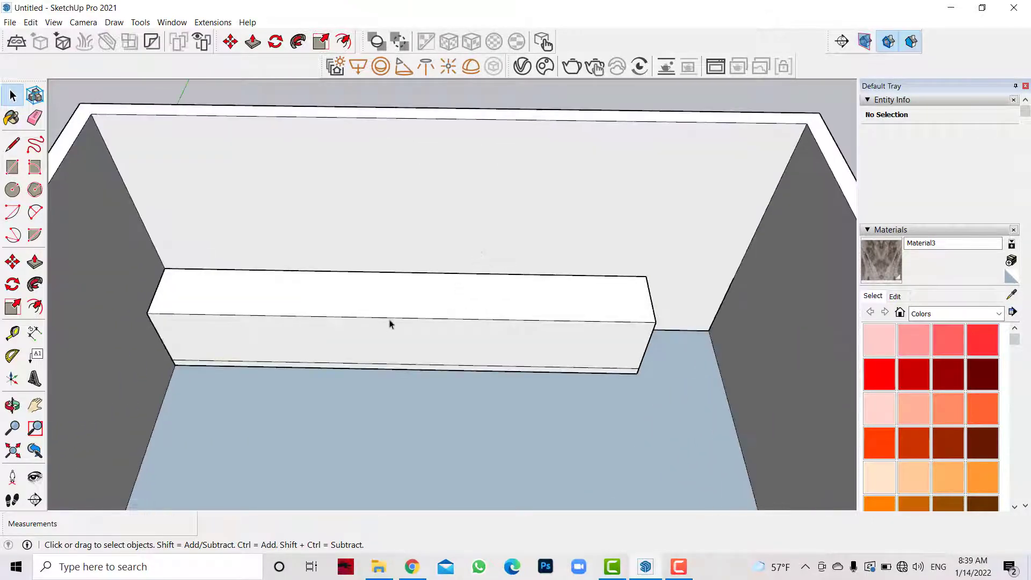
pyautogui.click(391, 325)
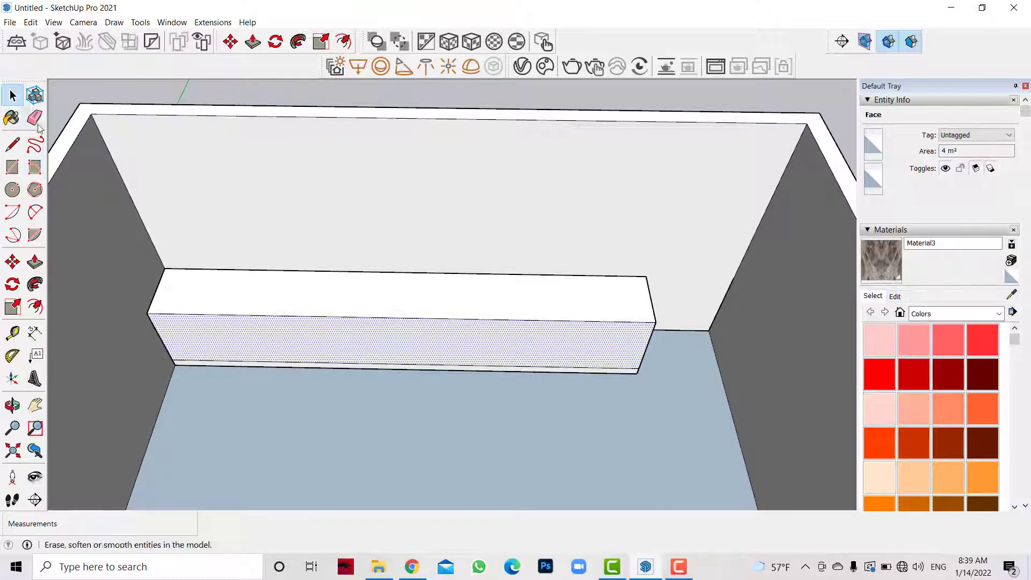
pyautogui.tripleClick(265, 292)
pyautogui.rightClick(266, 291)
pyautogui.click(329, 391)
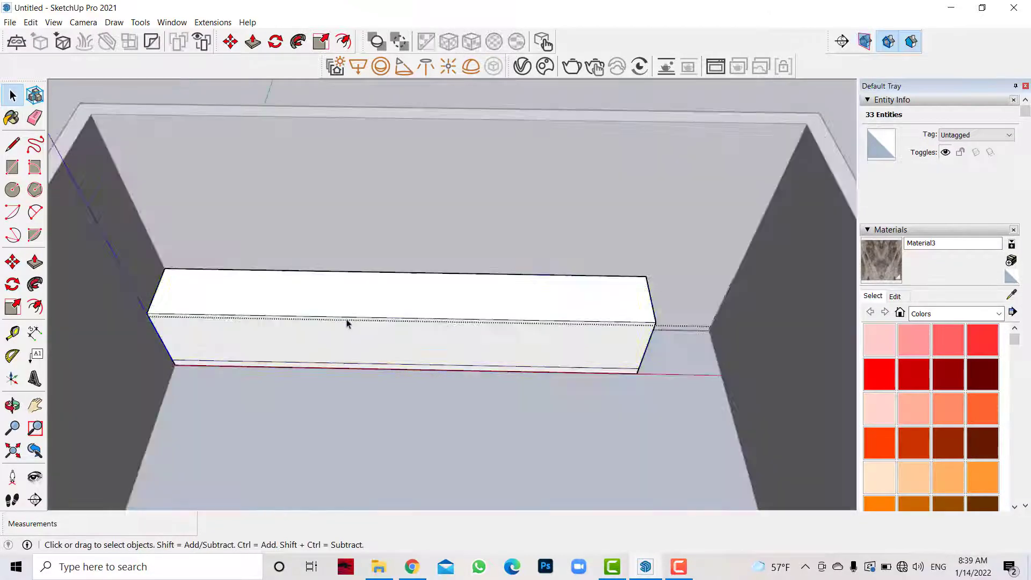
pyautogui.press('r')
pyautogui.press('l')
pyautogui.click(381, 317)
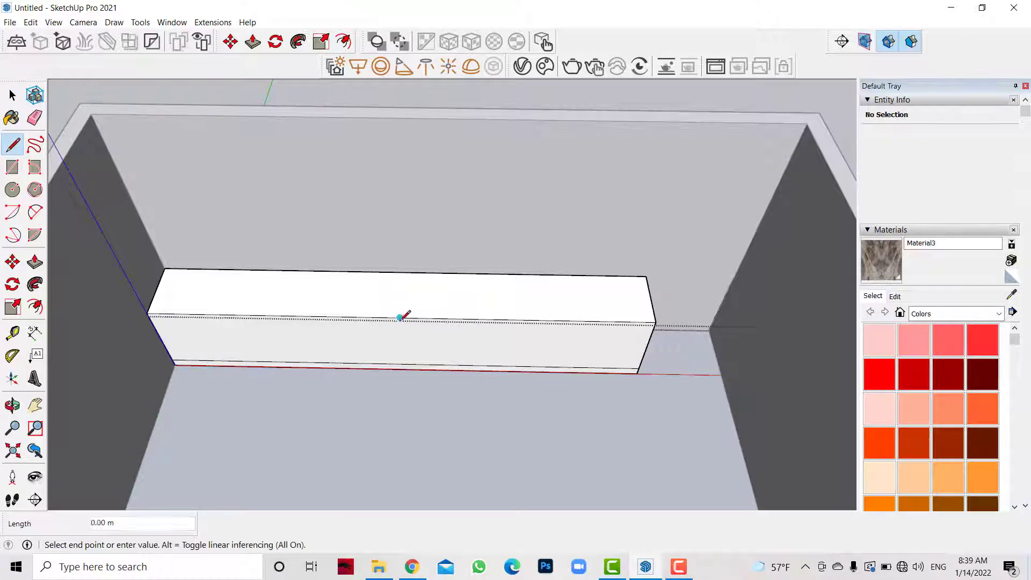
pyautogui.scroll(3, 402, 322)
pyautogui.click(400, 368)
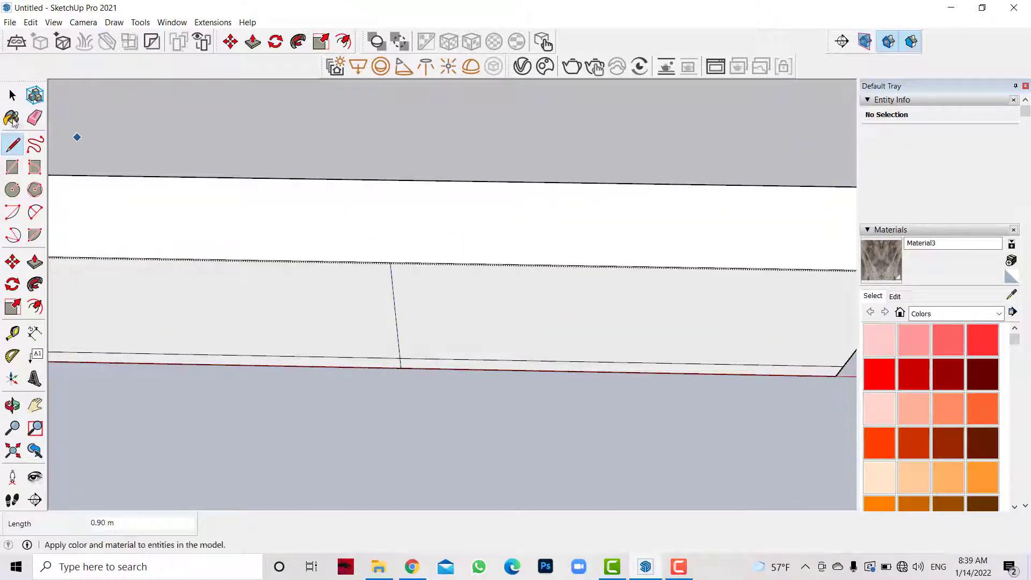
# Copy the vertical divider along the cabinet front, placing a copy 0.6 m along.
pyautogui.click(12, 95)
pyautogui.click(392, 272)
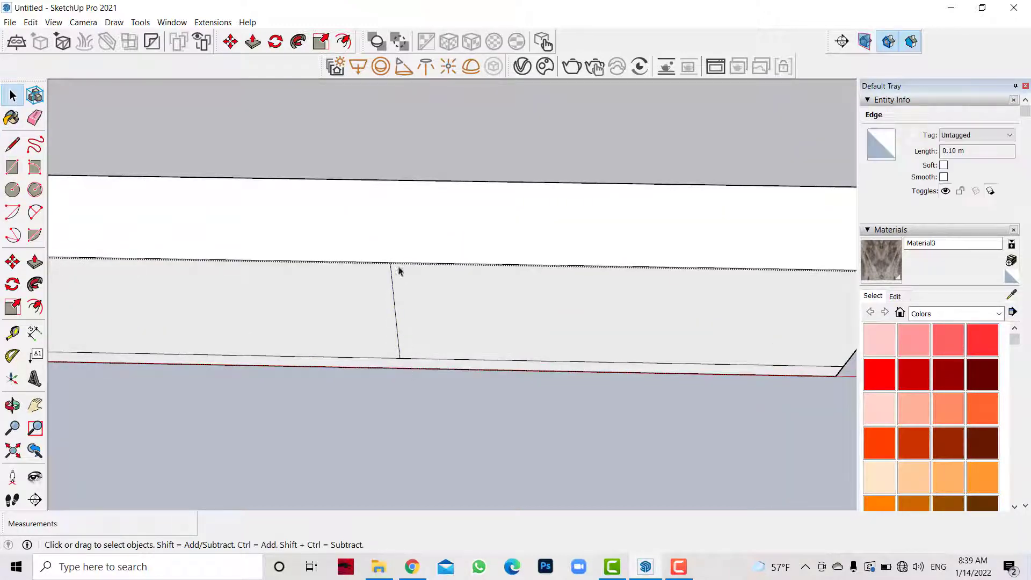
pyautogui.click(390, 284)
pyautogui.scroll(-3, 394, 294)
pyautogui.click(395, 301)
pyautogui.press('m')
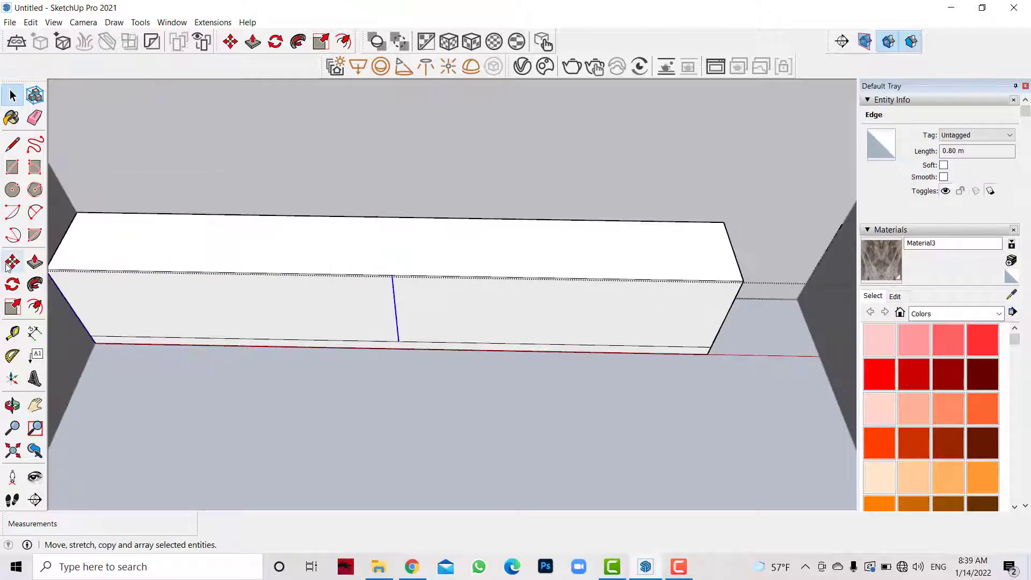
pyautogui.click(392, 275)
pyautogui.press('ctrl')
pyautogui.write('.3')
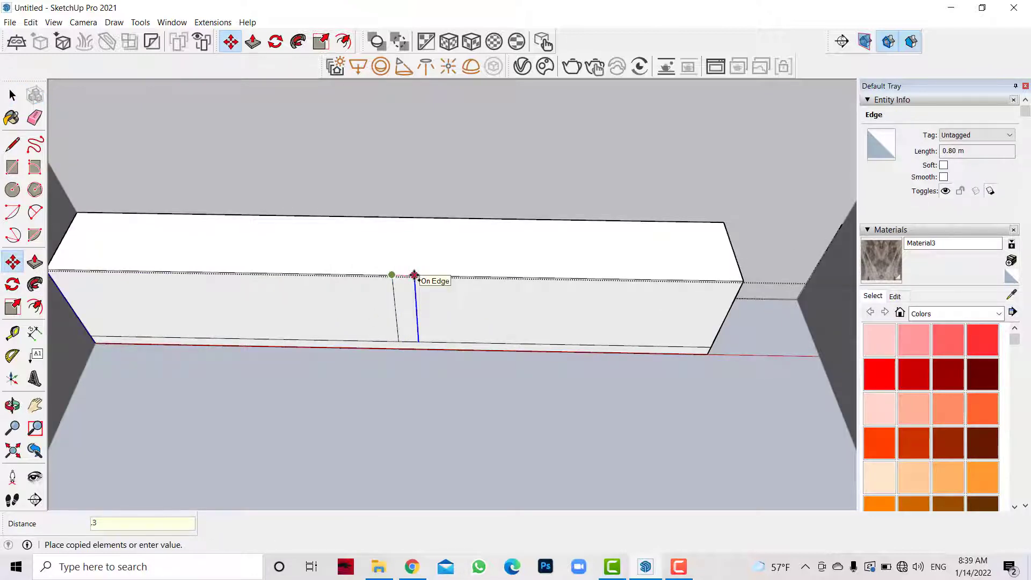
pyautogui.press('Return')
pyautogui.click(434, 275)
pyautogui.press('ctrl')
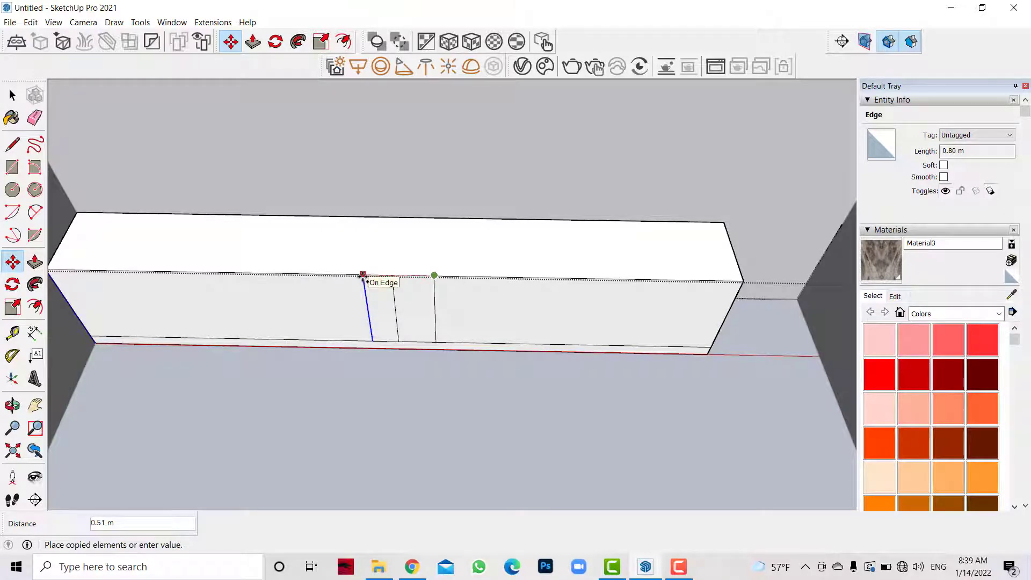
pyautogui.write('.6')
pyautogui.press('Return')
# Delete the misplaced line and copy dividers 0.8 m, then 0.86 m further along.
pyautogui.press('space')
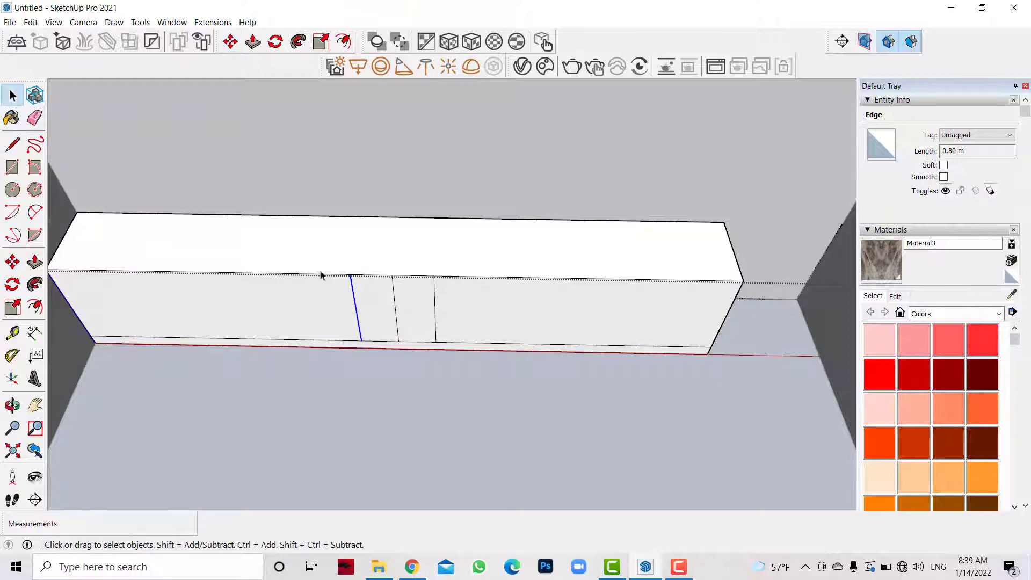
pyautogui.click(395, 304)
pyautogui.press('Delete')
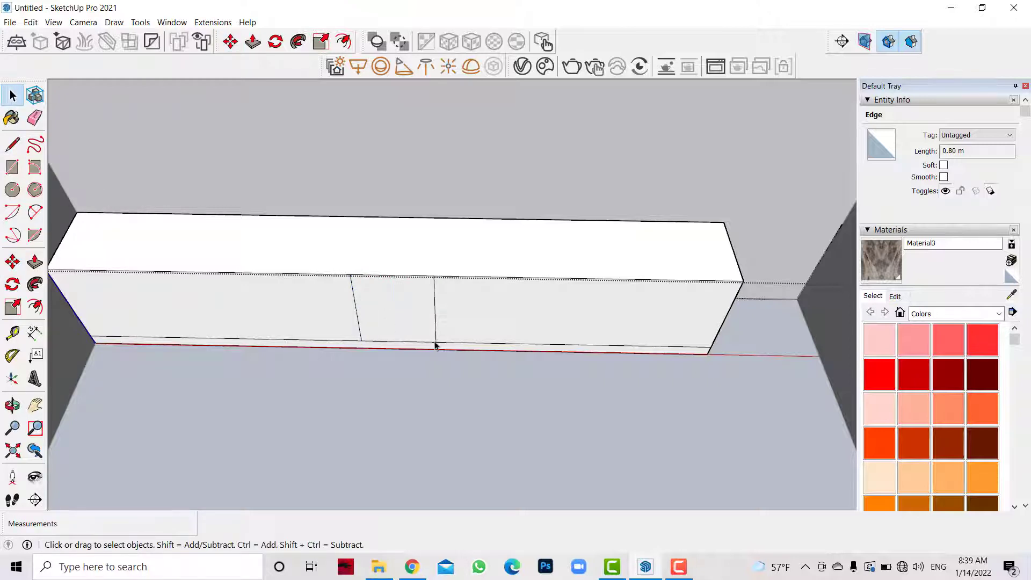
pyautogui.scroll(-2, 436, 345)
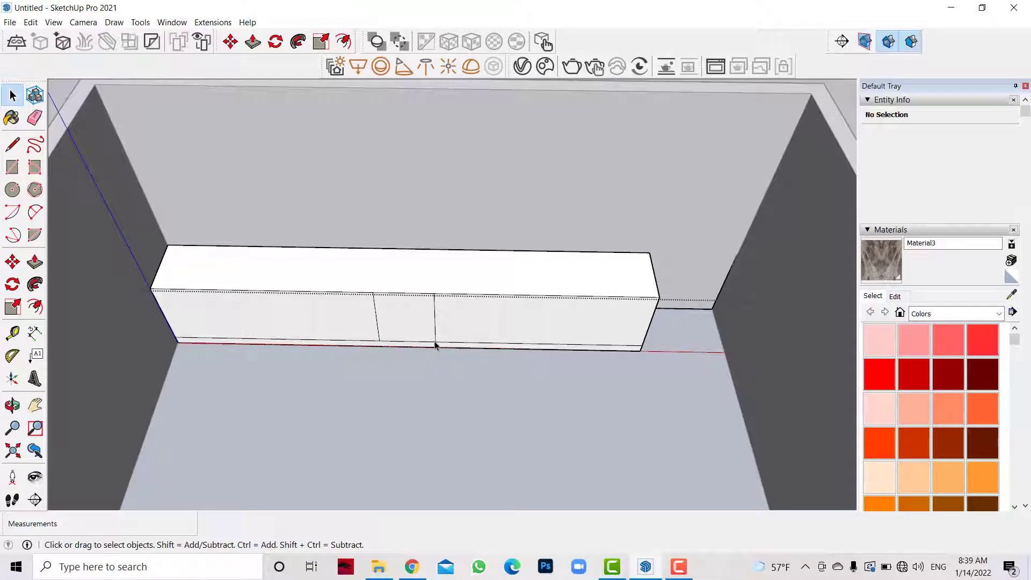
pyautogui.click(435, 313)
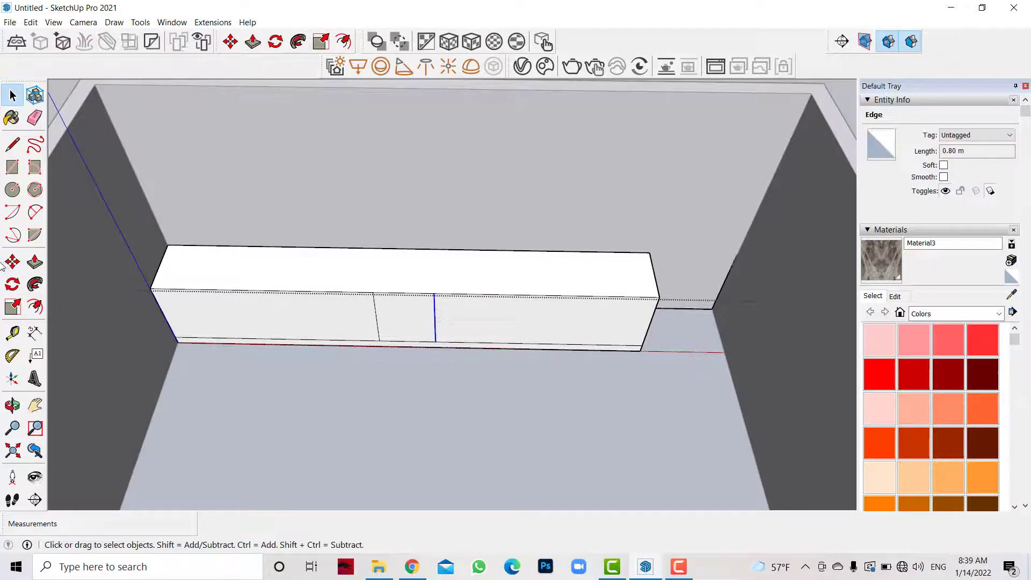
pyautogui.press('m')
pyautogui.click(434, 295)
pyautogui.write('.8')
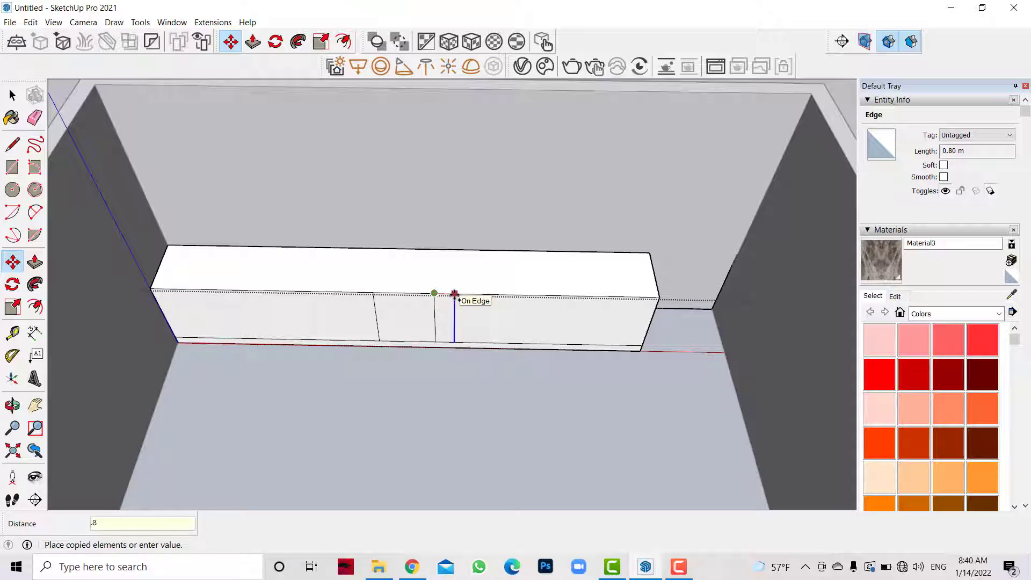
pyautogui.press('Return')
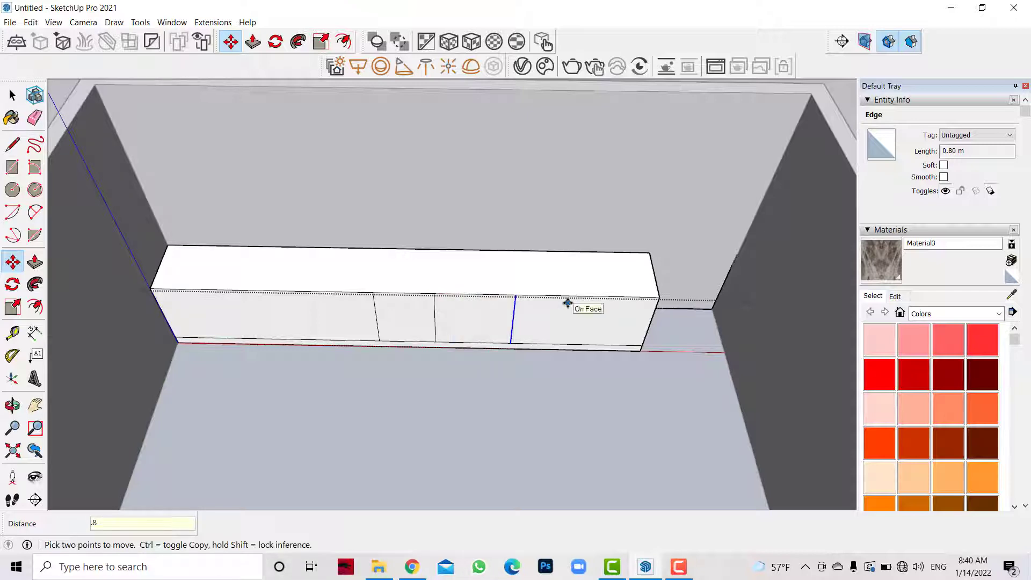
pyautogui.click(515, 295)
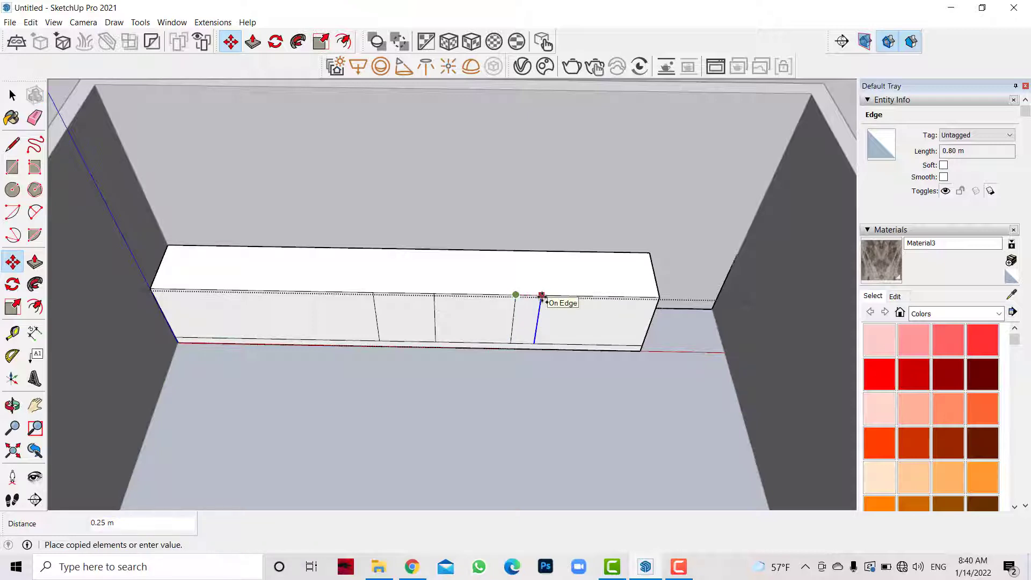
pyautogui.write('.86')
pyautogui.press('Return')
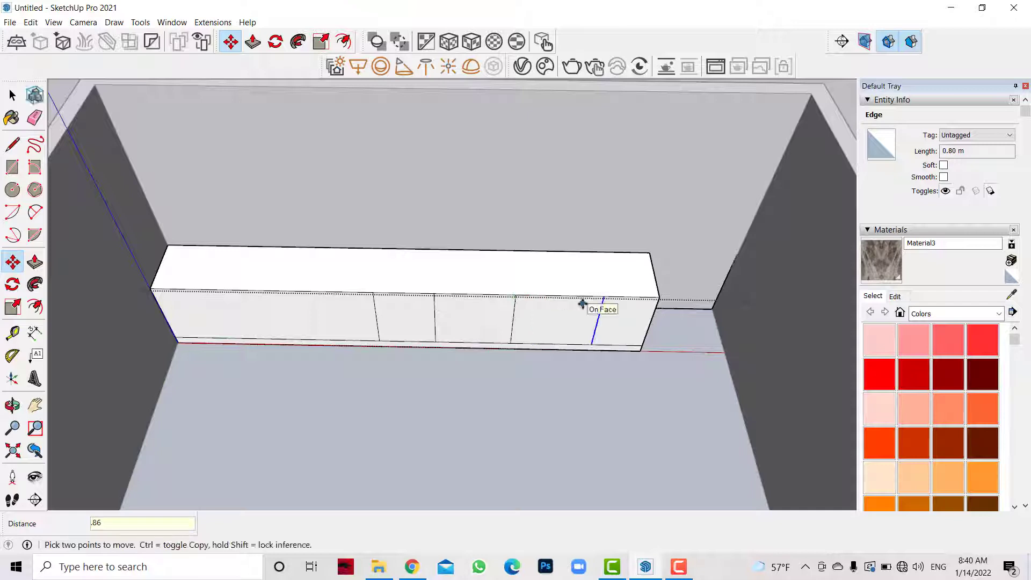
# Copy the left end edge 0.8 m inward, then that copy another 0.5 m along.
pyautogui.scroll(-2, 662, 308)
pyautogui.click(13, 95)
pyautogui.scroll(2, 252, 312)
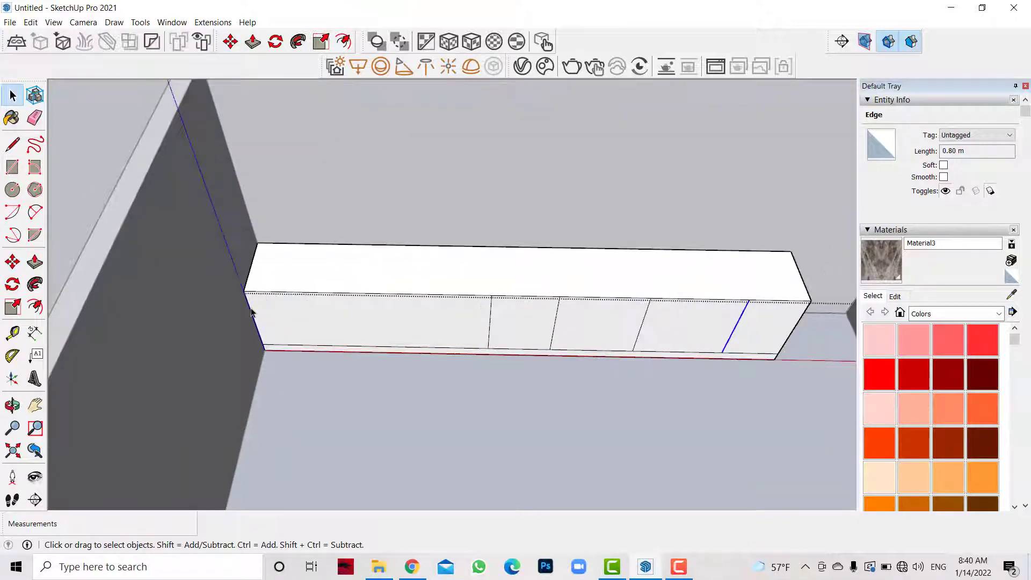
pyautogui.press('m')
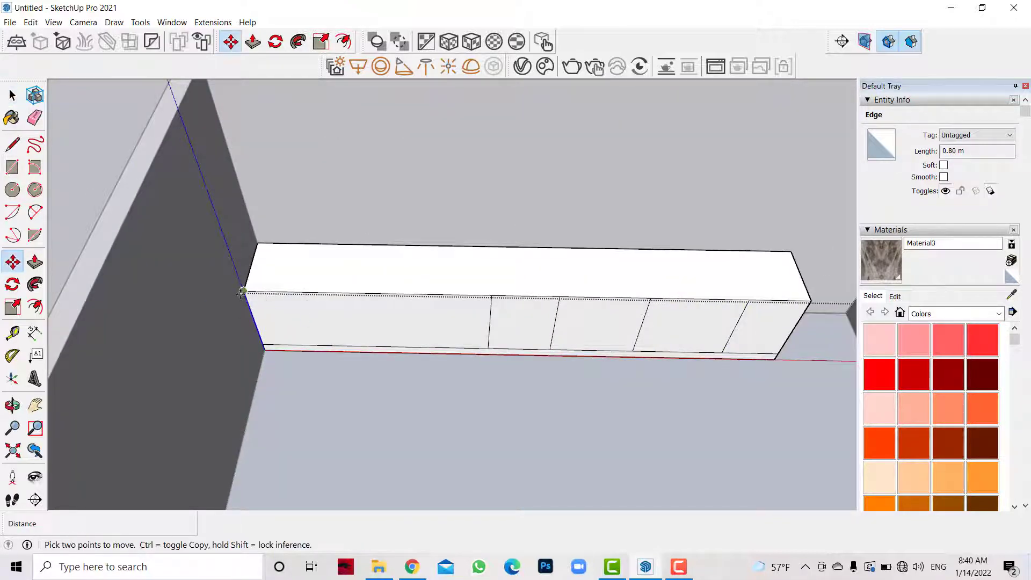
pyautogui.press('ctrl')
pyautogui.click(243, 290)
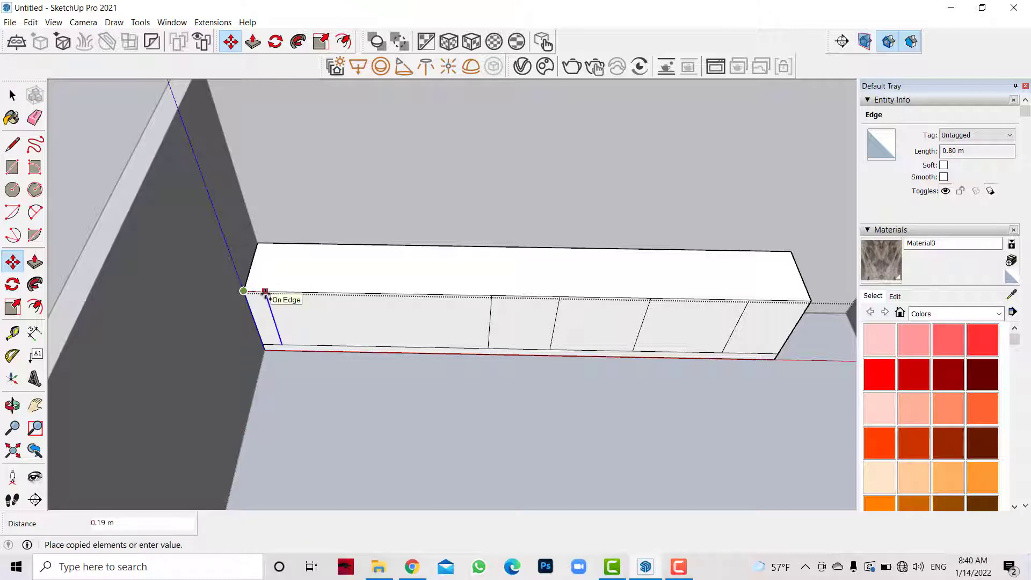
pyautogui.write('.8')
pyautogui.press('Return')
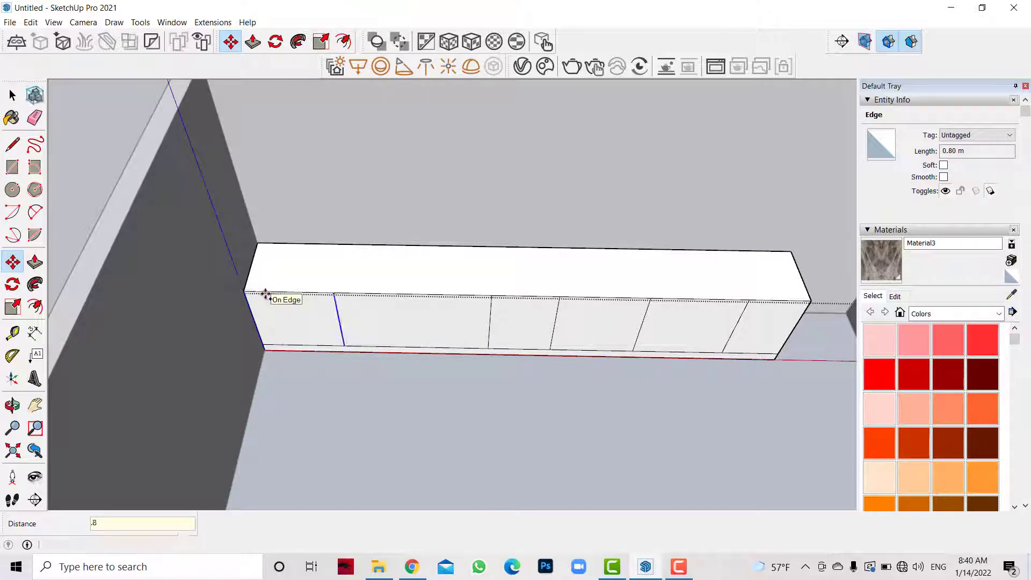
pyautogui.click(334, 293)
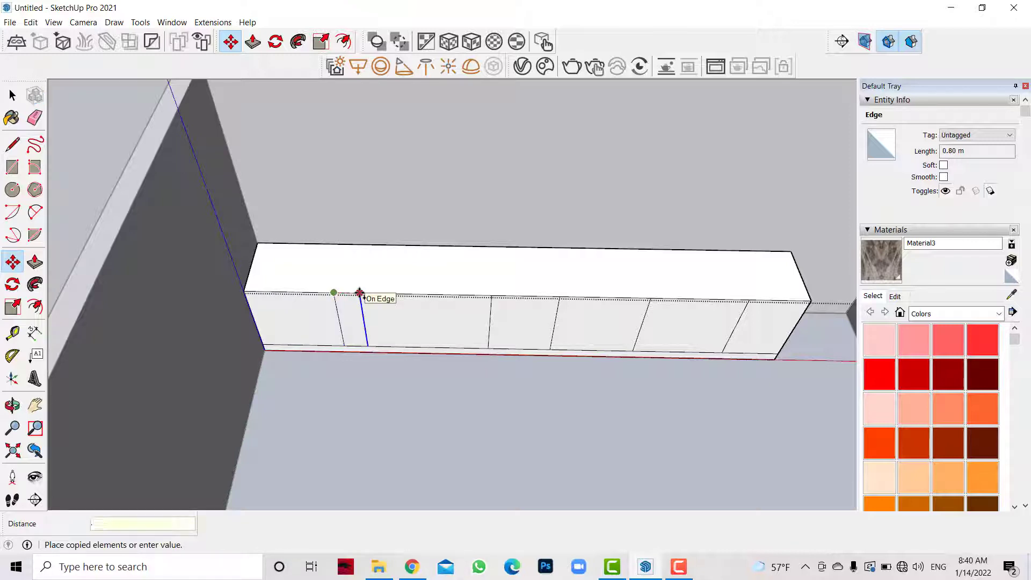
pyautogui.write('.5')
pyautogui.press('Return')
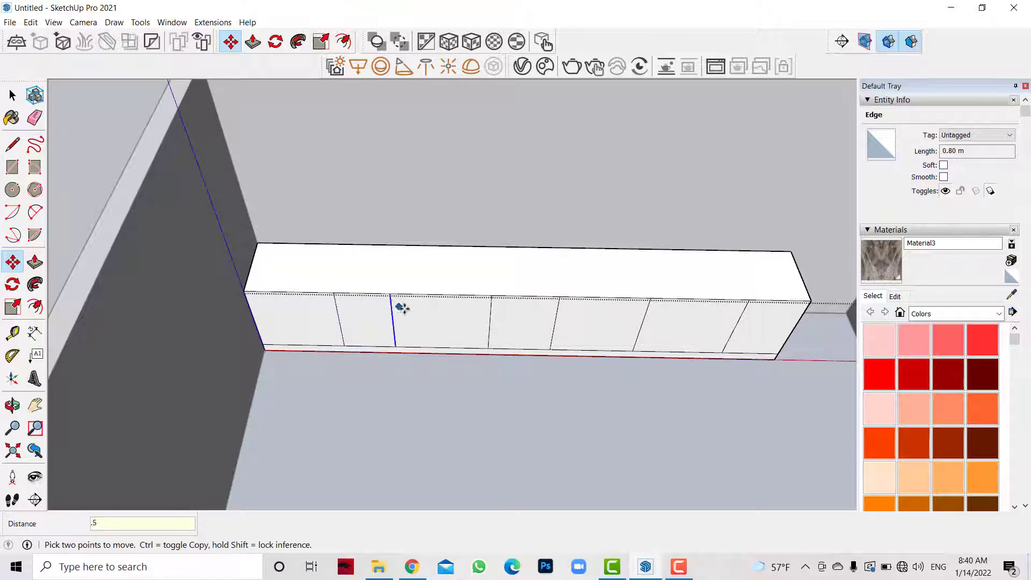
pyautogui.click(391, 294)
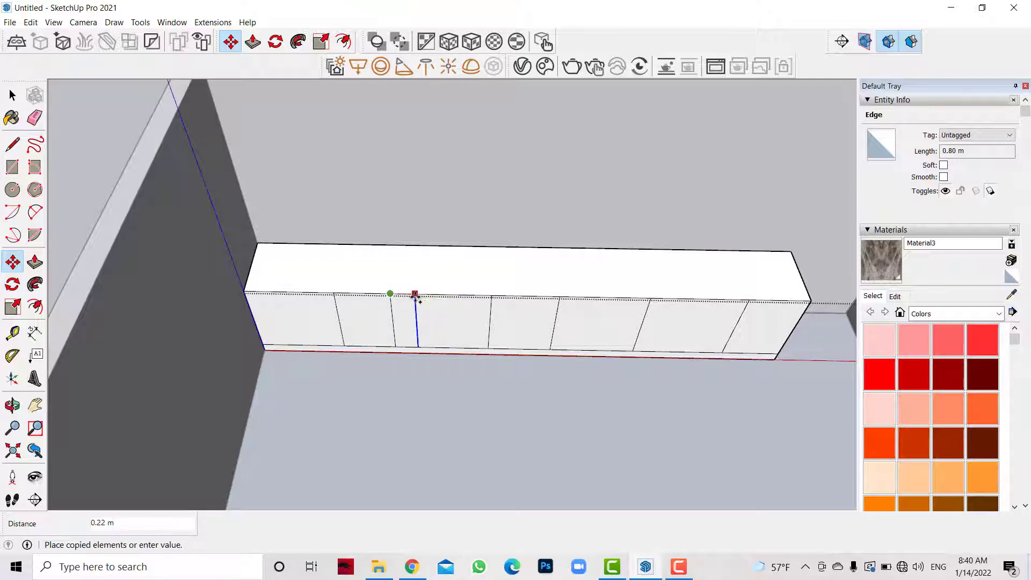
# Draw a top line joining two divider tops on the cabinet front.
pyautogui.click(12, 145)
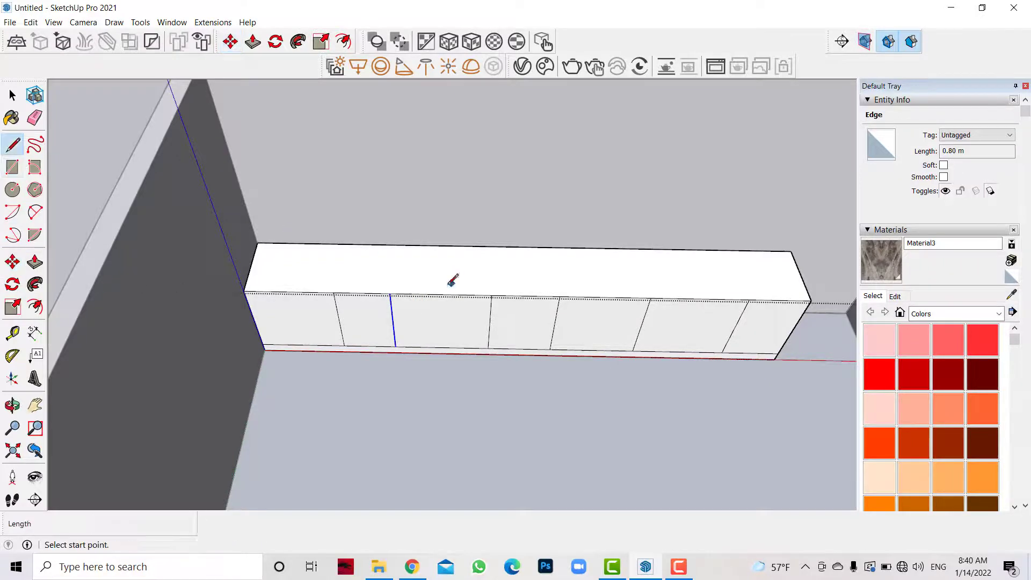
pyautogui.click(391, 293)
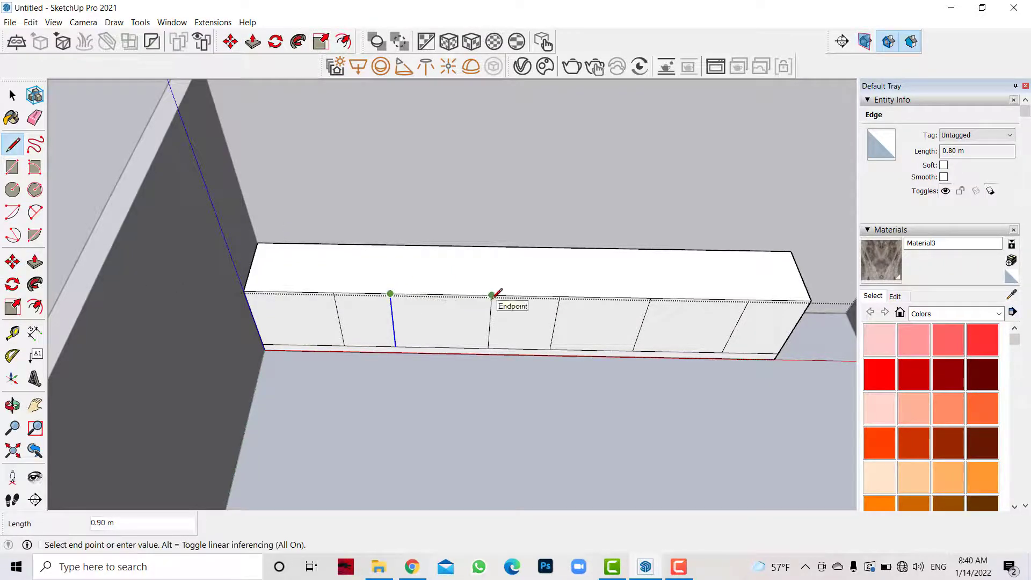
pyautogui.click(492, 295)
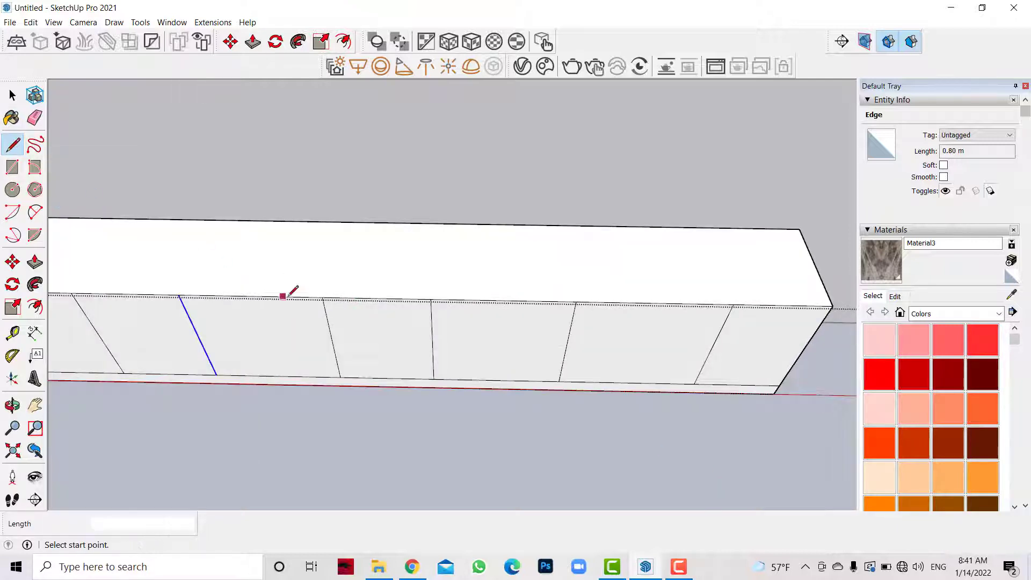
pyautogui.scroll(3, 301, 292)
pyautogui.click(347, 293)
pyautogui.press('Escape')
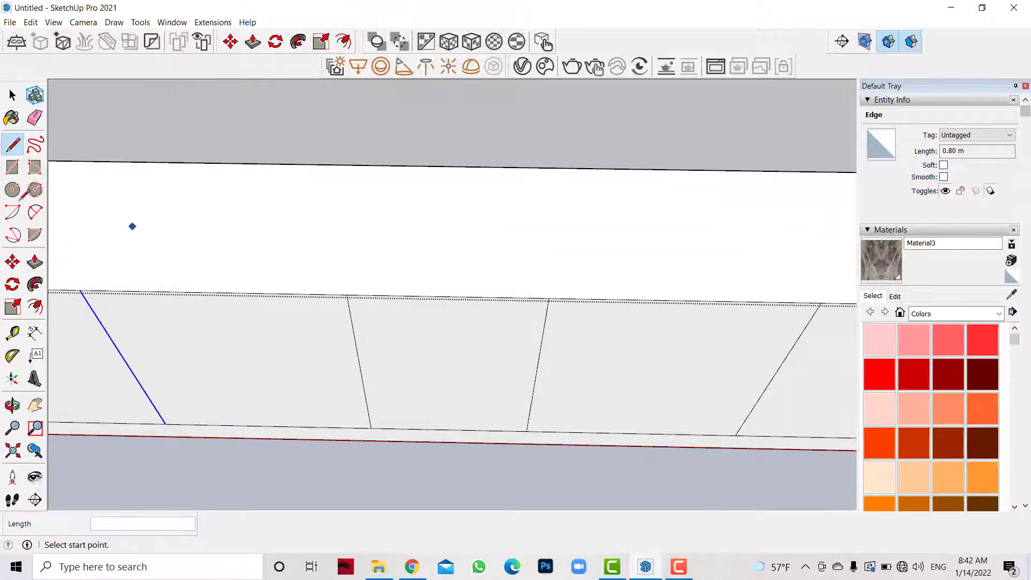
# Divide the panel's side edge into 3 equal segments.
pyautogui.press('space')
pyautogui.click(353, 318)
pyautogui.rightClick(350, 314)
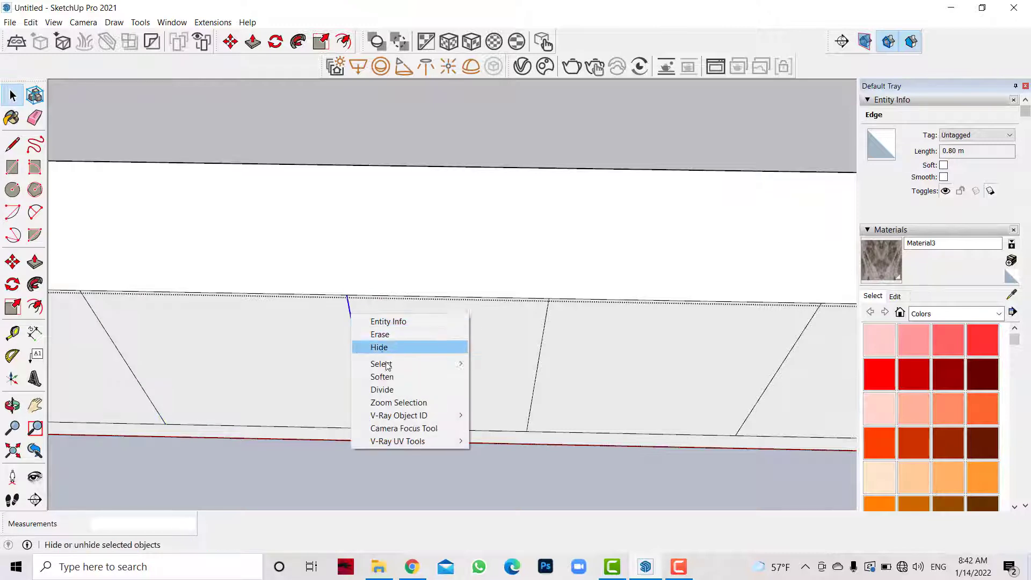
pyautogui.click(408, 386)
pyautogui.click(374, 397)
# Draw two horizontal lines from the division points across to the opposite edge.
pyautogui.press('l')
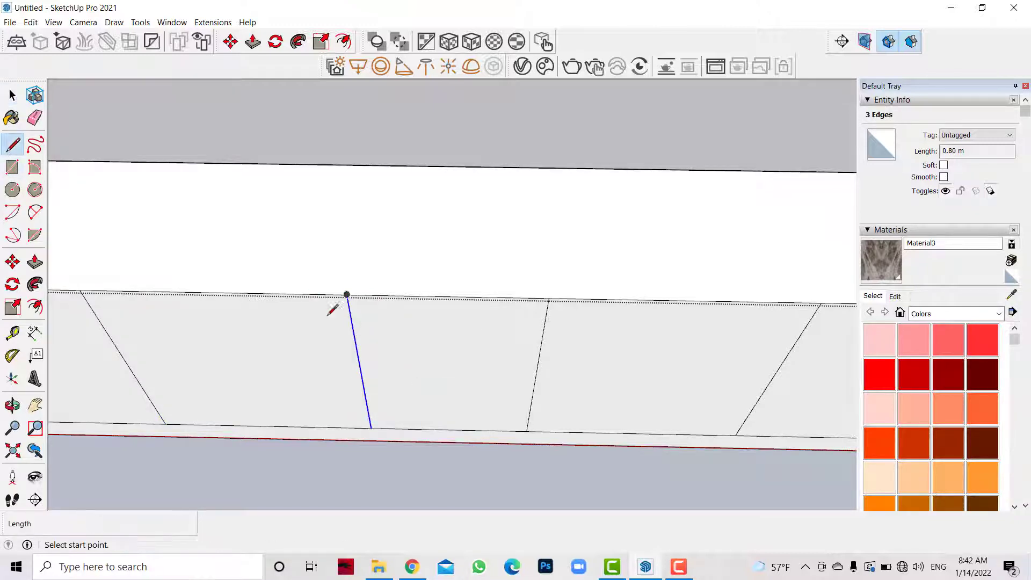
pyautogui.click(356, 347)
pyautogui.click(540, 351)
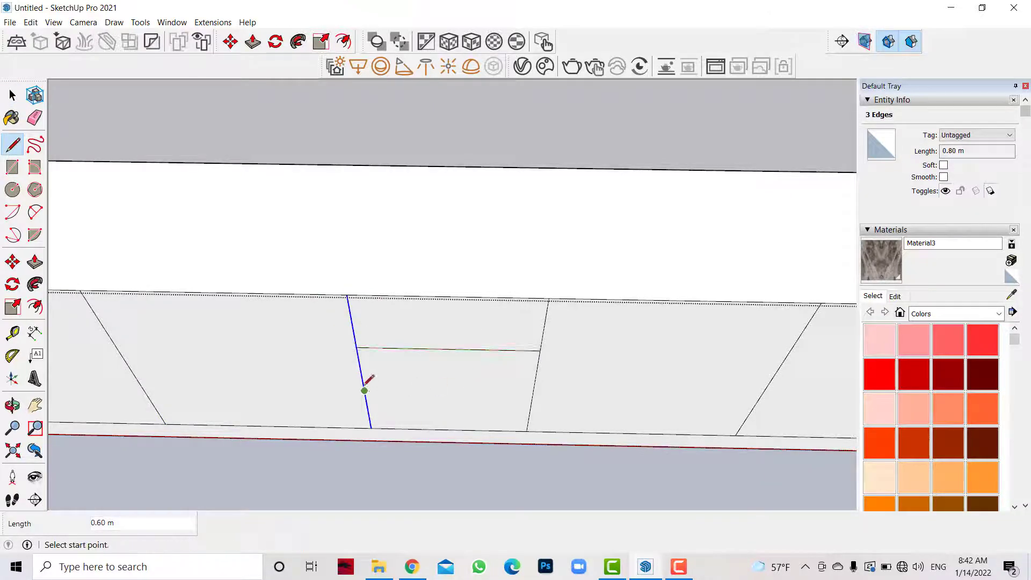
pyautogui.click(364, 390)
pyautogui.click(534, 390)
pyautogui.scroll(-1, 373, 334)
pyautogui.scroll(1, 388, 388)
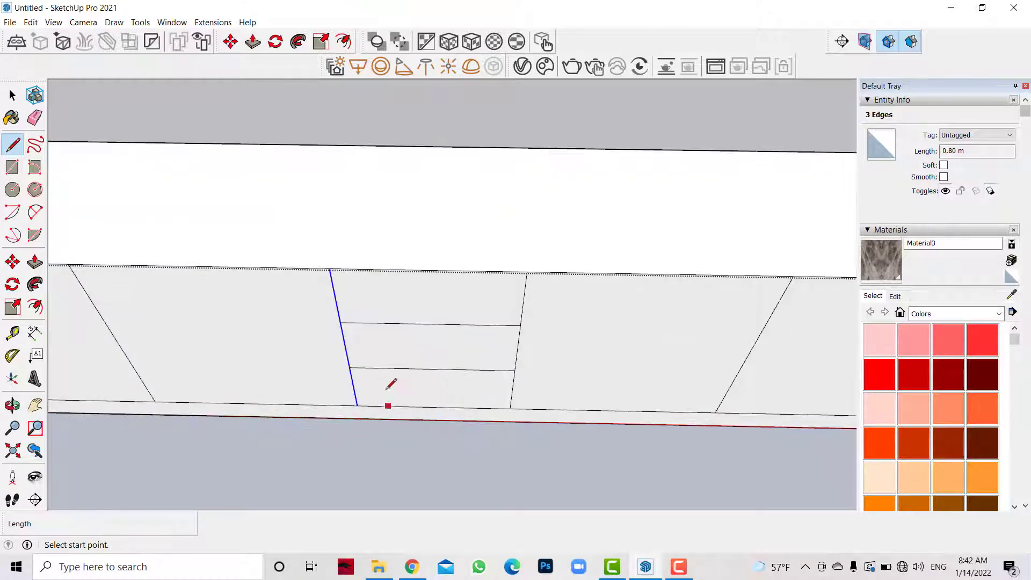
pyautogui.scroll(-2, 352, 225)
pyautogui.scroll(-2, 372, 222)
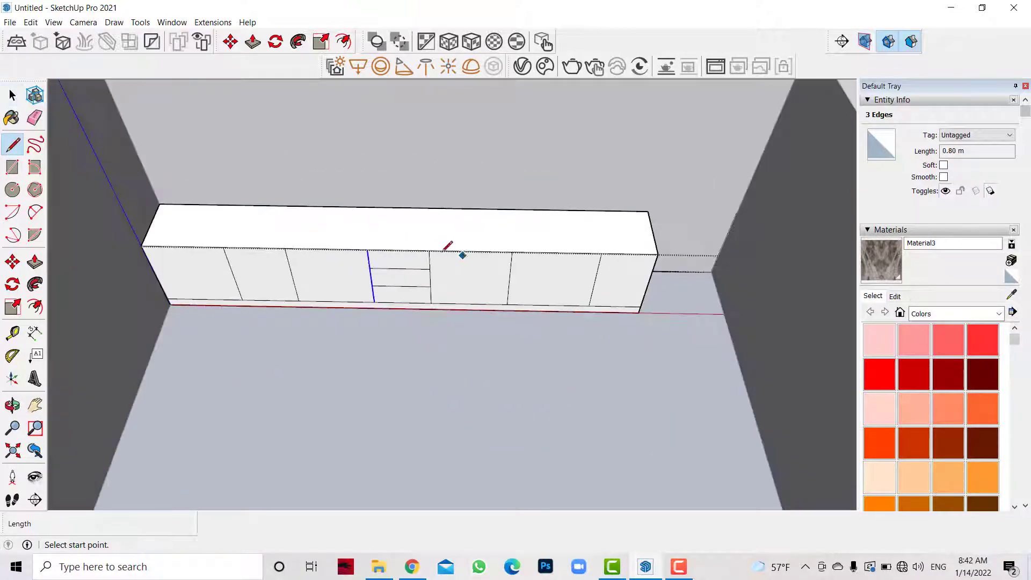
pyautogui.scroll(3, 499, 269)
pyautogui.scroll(2, 460, 274)
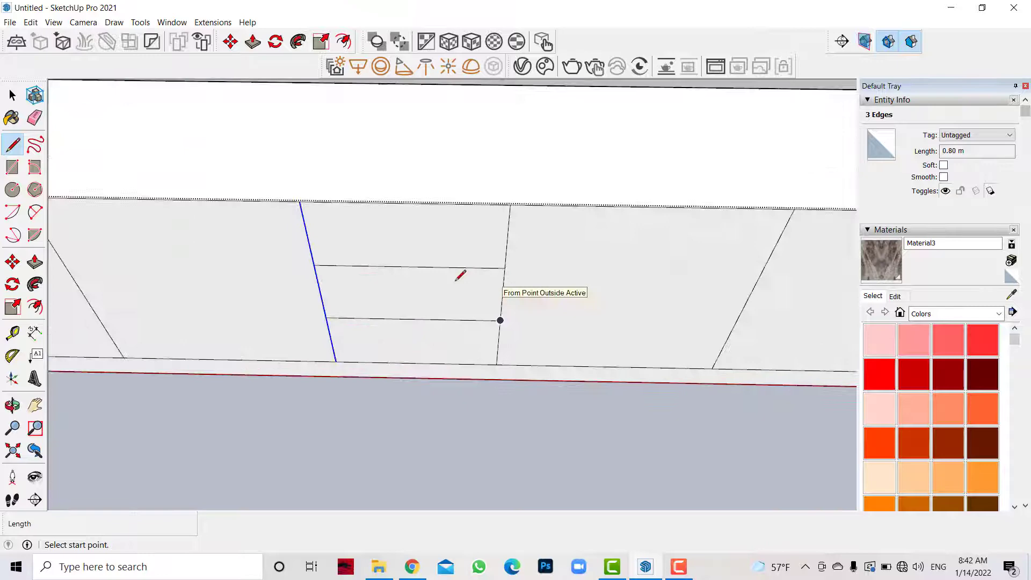
# Inset the right end door face by 0.01 m with Offset.
pyautogui.click(33, 306)
pyautogui.scroll(-2, 127, 257)
pyautogui.scroll(2, 667, 287)
pyautogui.click(732, 264)
pyautogui.write('.01')
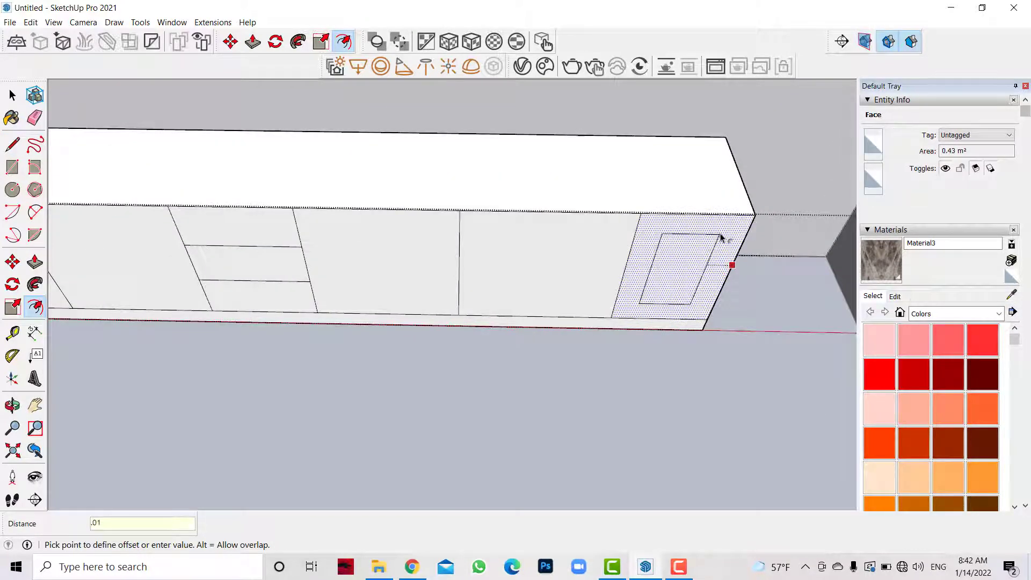
pyautogui.press('Return')
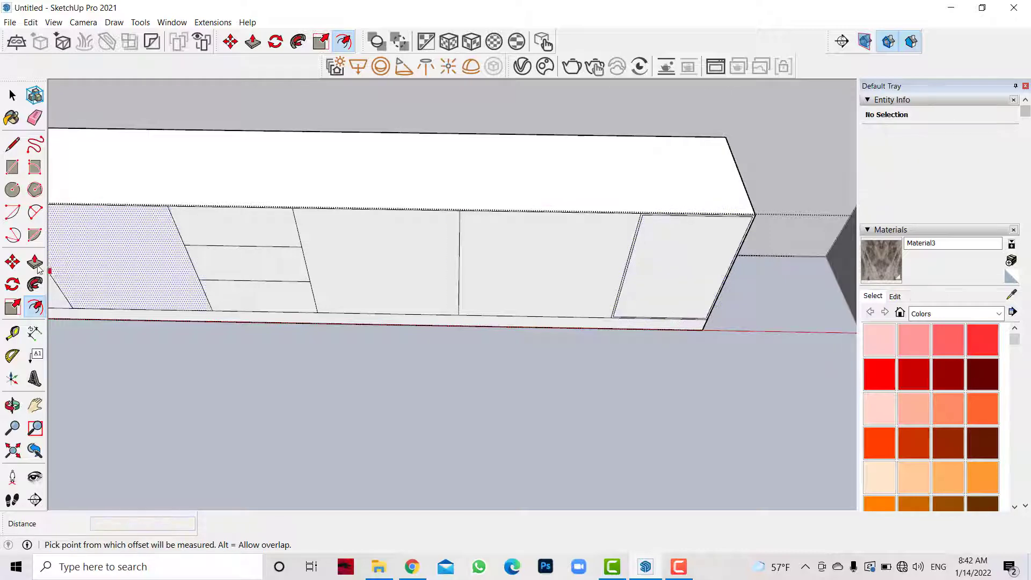
# Pull the right door's inner face out 0.02 m.
pyautogui.click(12, 95)
pyautogui.scroll(-2, 679, 250)
pyautogui.scroll(2, 747, 211)
pyautogui.scroll(2, 747, 212)
pyautogui.click(572, 293)
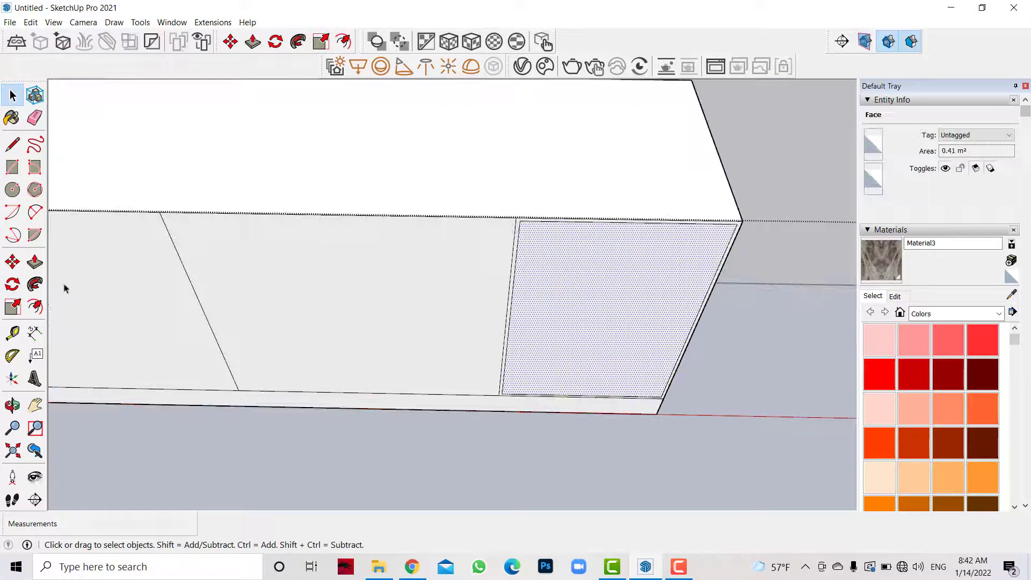
pyautogui.click(35, 261)
pyautogui.click(591, 288)
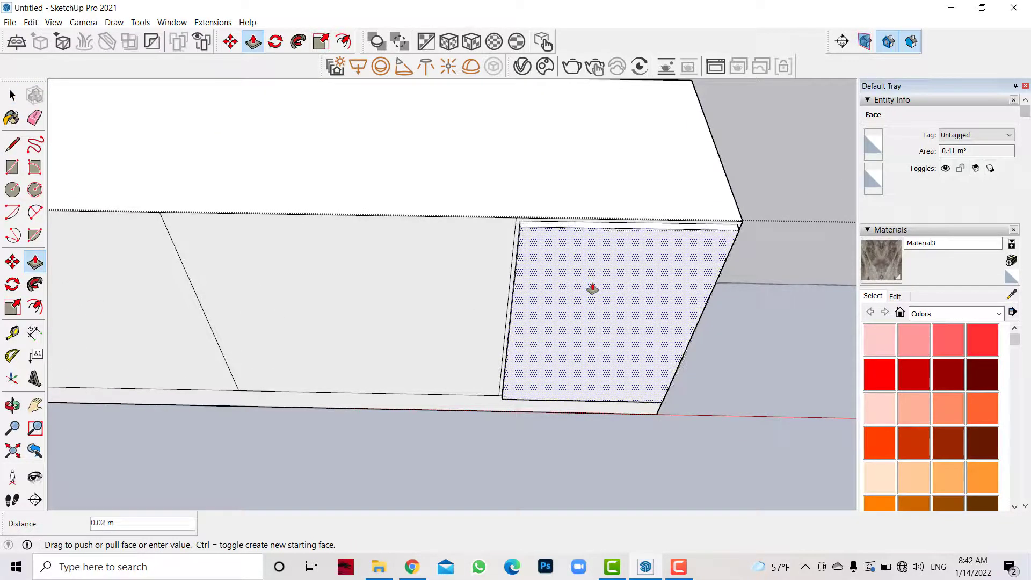
pyautogui.click(592, 289)
pyautogui.scroll(-2, 725, 271)
pyautogui.scroll(-1, 725, 271)
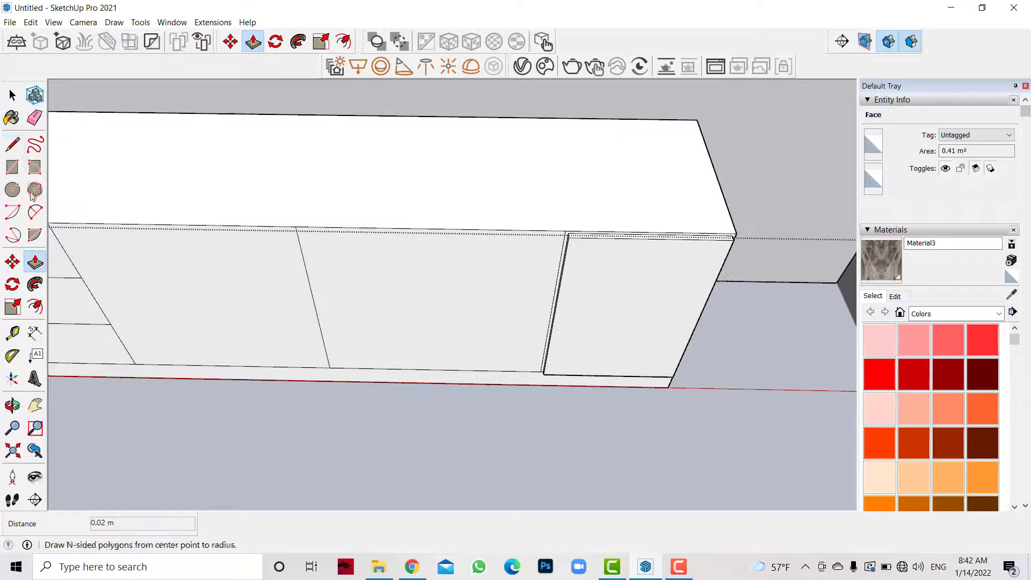
# Split the middle panel into two doors with a vertical line and inset both by 0.01 m.
pyautogui.click(13, 144)
pyautogui.click(430, 230)
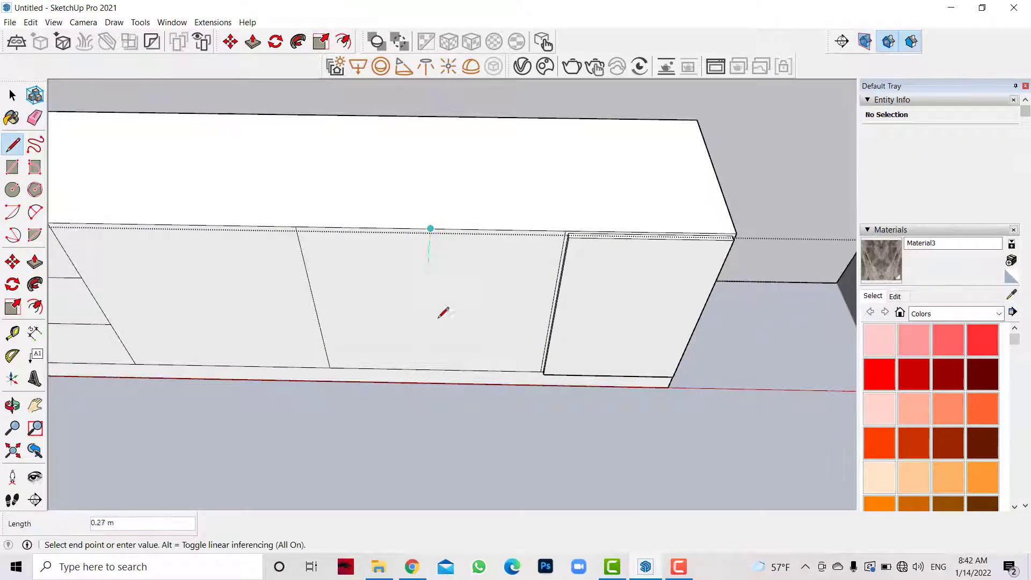
pyautogui.click(435, 370)
pyautogui.press('f')
pyautogui.click(431, 269)
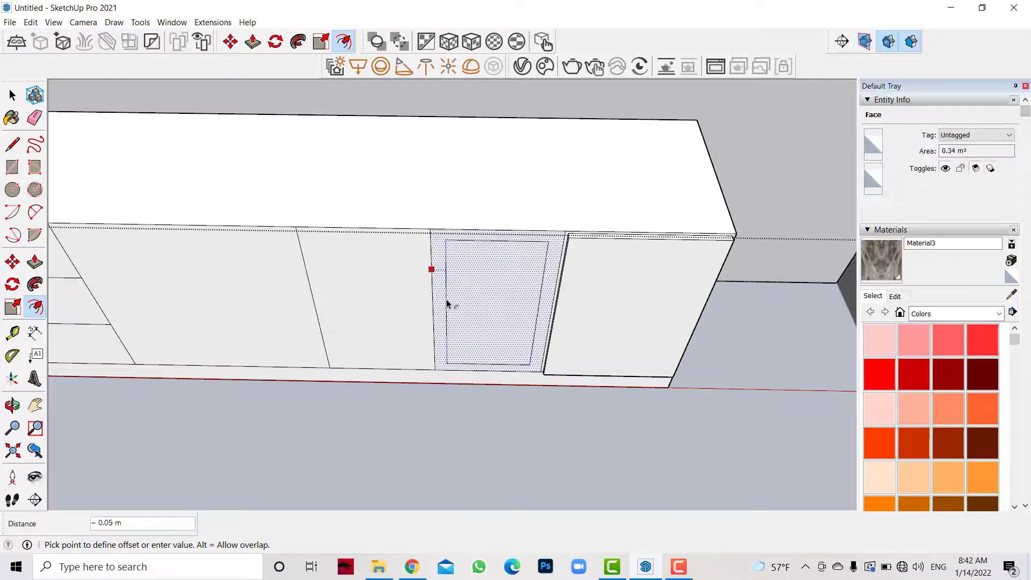
pyautogui.press('Return')
pyautogui.click(432, 278)
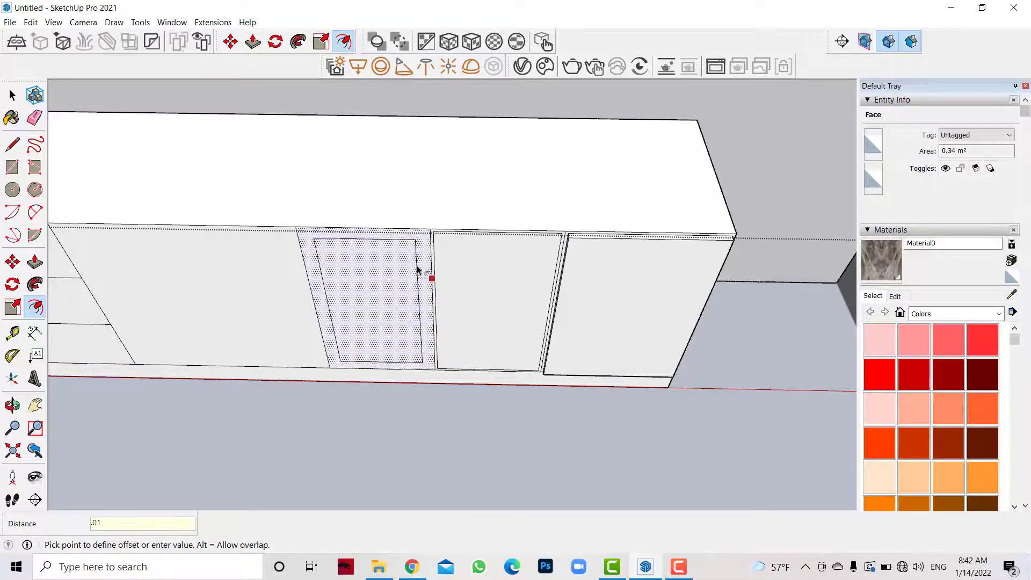
pyautogui.write('1')
pyautogui.press('Return')
# Pull the middle door's inner face out 0.02 m.
pyautogui.click(35, 262)
pyautogui.press('space')
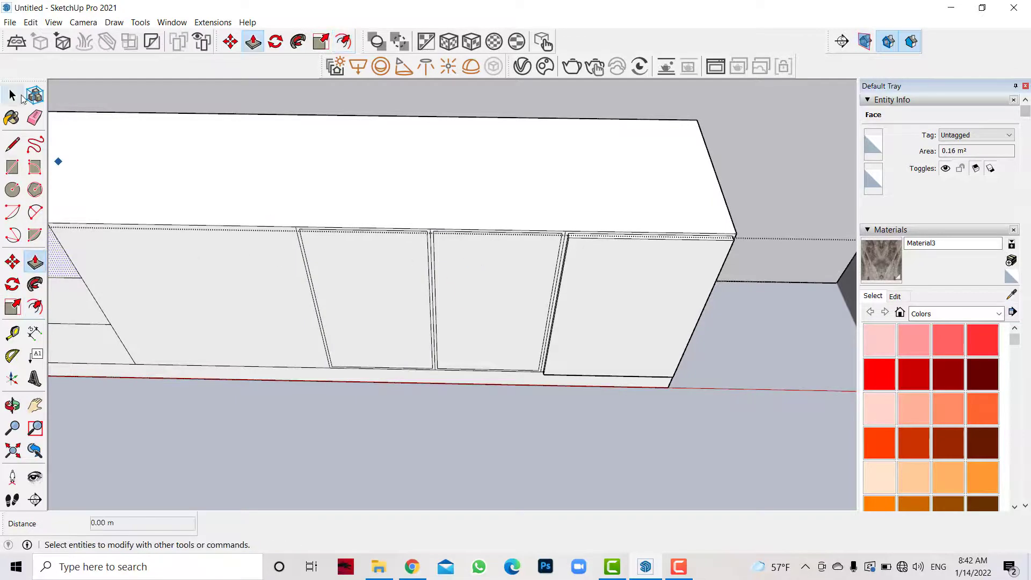
pyautogui.click(447, 247)
pyautogui.scroll(-2, 76, 270)
pyautogui.click(35, 261)
pyautogui.scroll(3, 472, 252)
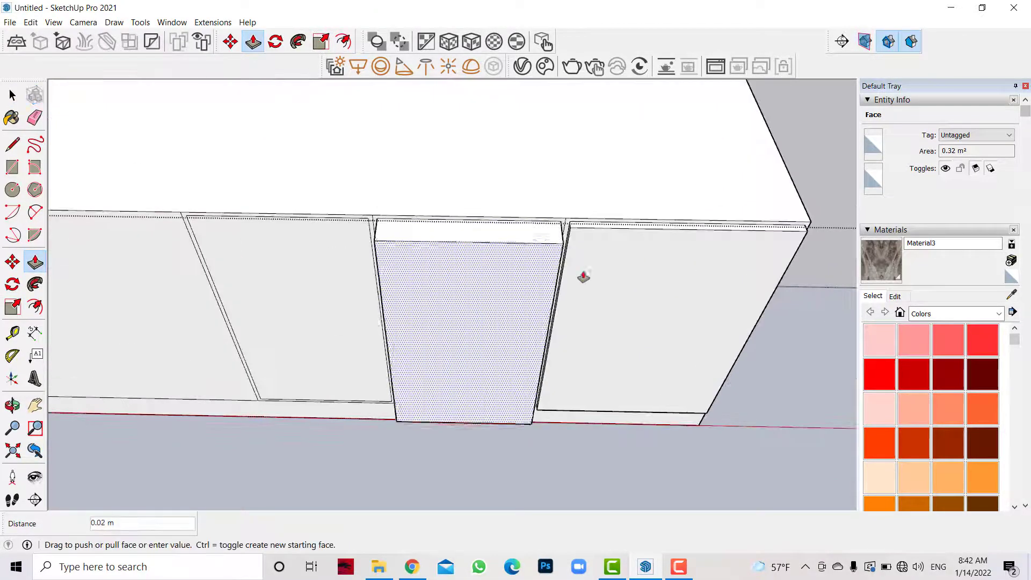
pyautogui.click(290, 274)
pyautogui.scroll(-3, 432, 288)
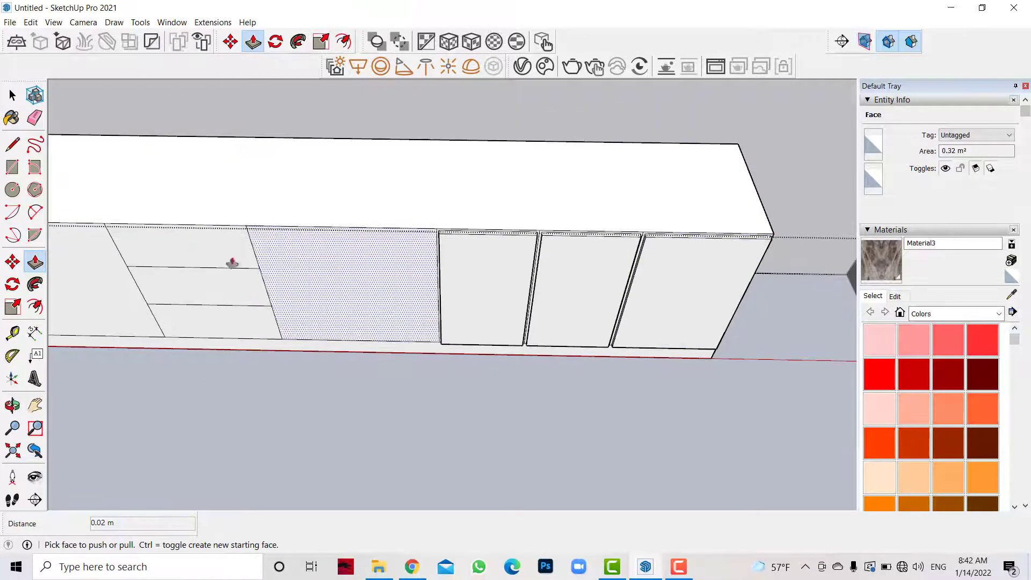
pyautogui.click(13, 144)
pyautogui.scroll(2, 231, 228)
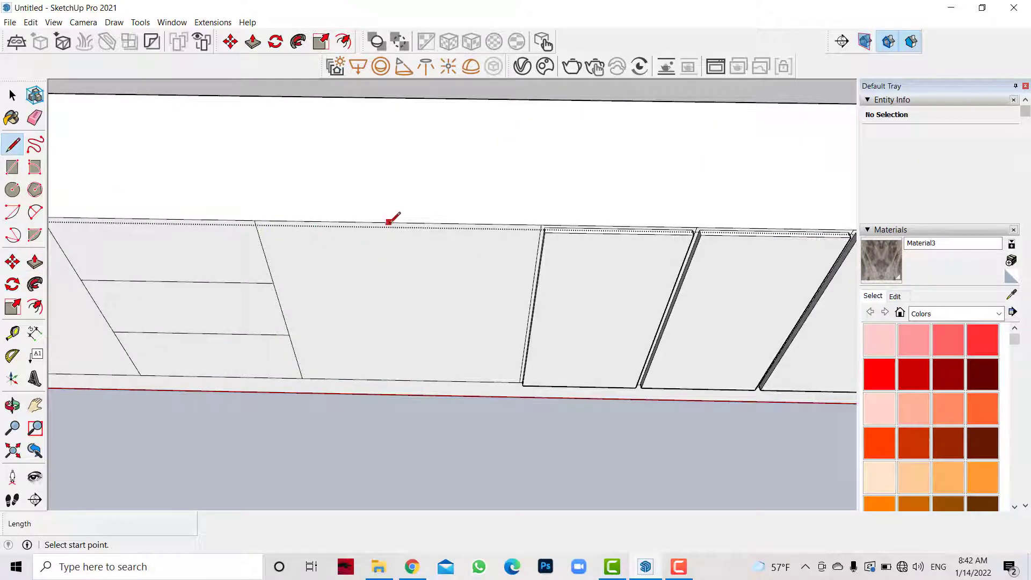
# Split the wide panel into two doors and inset each half by 0.01 m.
pyautogui.click(397, 223)
pyautogui.click(411, 380)
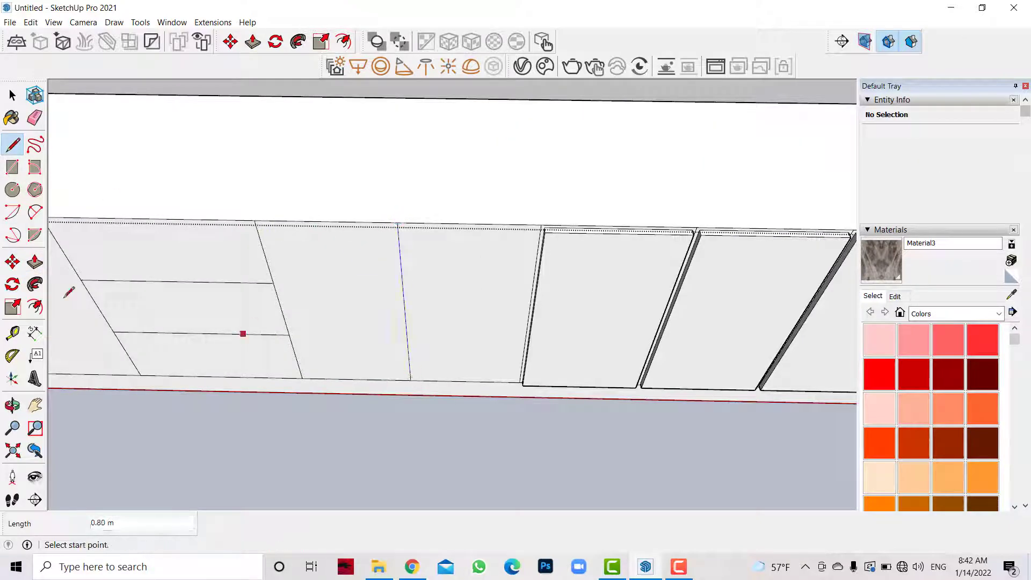
pyautogui.click(35, 306)
pyautogui.click(403, 287)
pyautogui.write('.01')
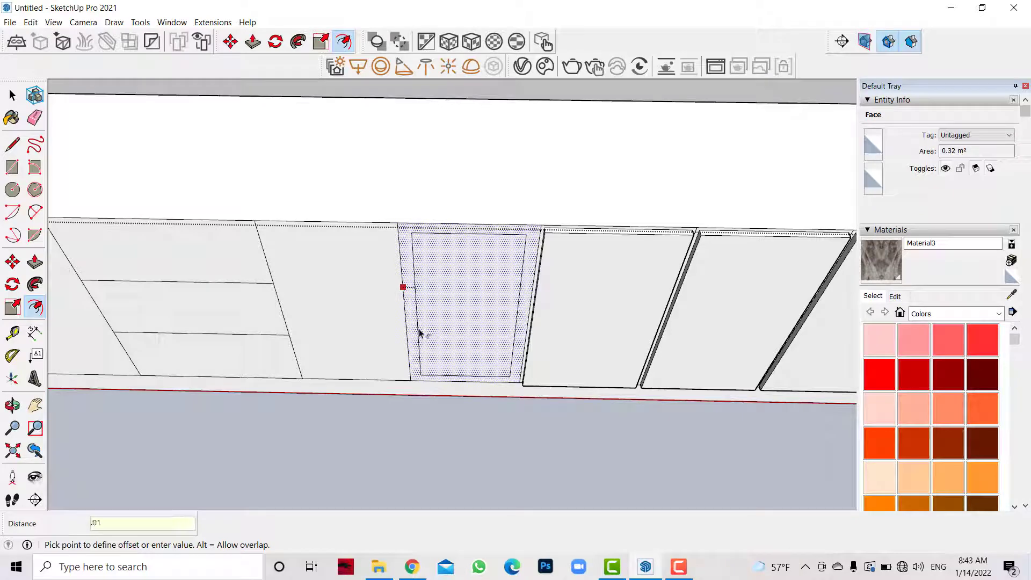
pyautogui.press('Return')
pyautogui.click(403, 293)
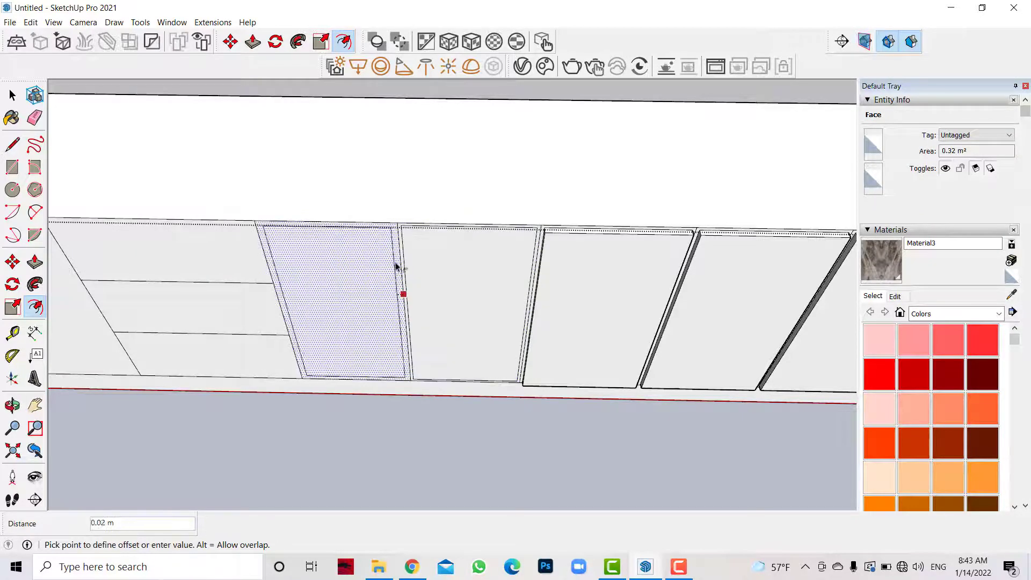
pyautogui.press('Escape')
# Pull the wide panel's inner door face out 0.02 m.
pyautogui.click(12, 95)
pyautogui.click(462, 265)
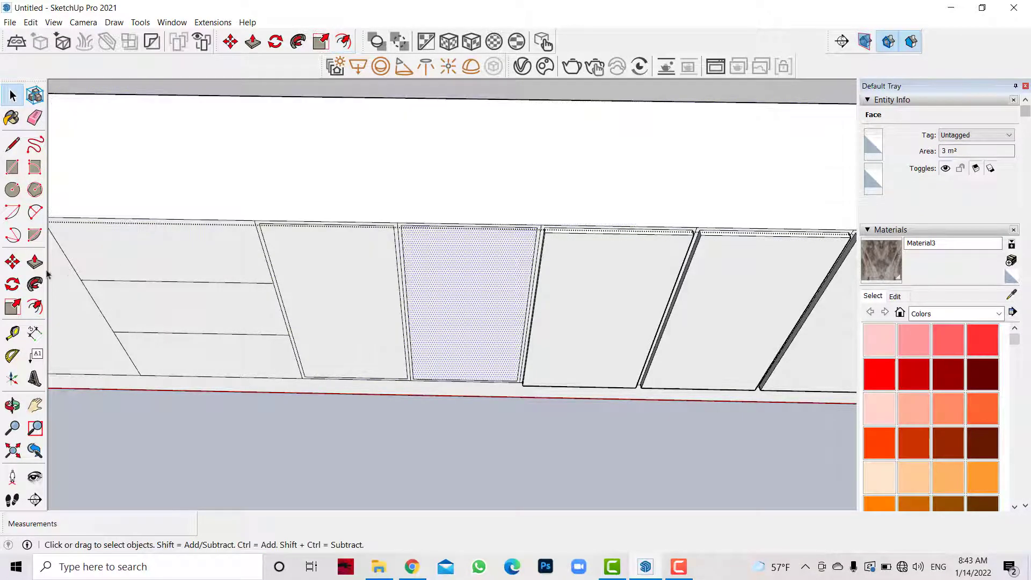
pyautogui.press('p')
pyautogui.click(463, 265)
pyautogui.click(387, 295)
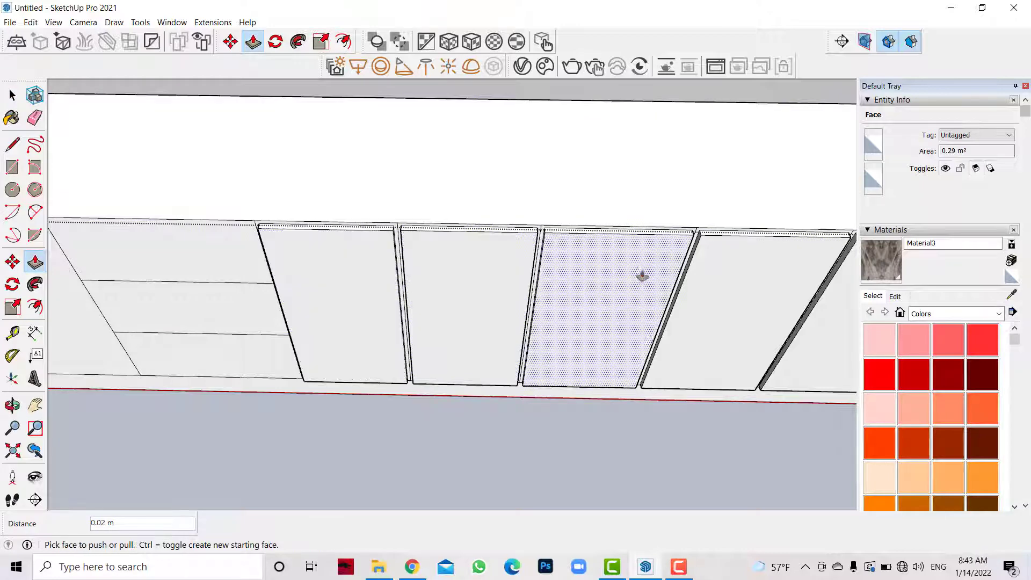
pyautogui.scroll(-3, 642, 276)
pyautogui.scroll(3, 346, 282)
# Inset the top drawer front and pull it out 0.02 m.
pyautogui.click(344, 263)
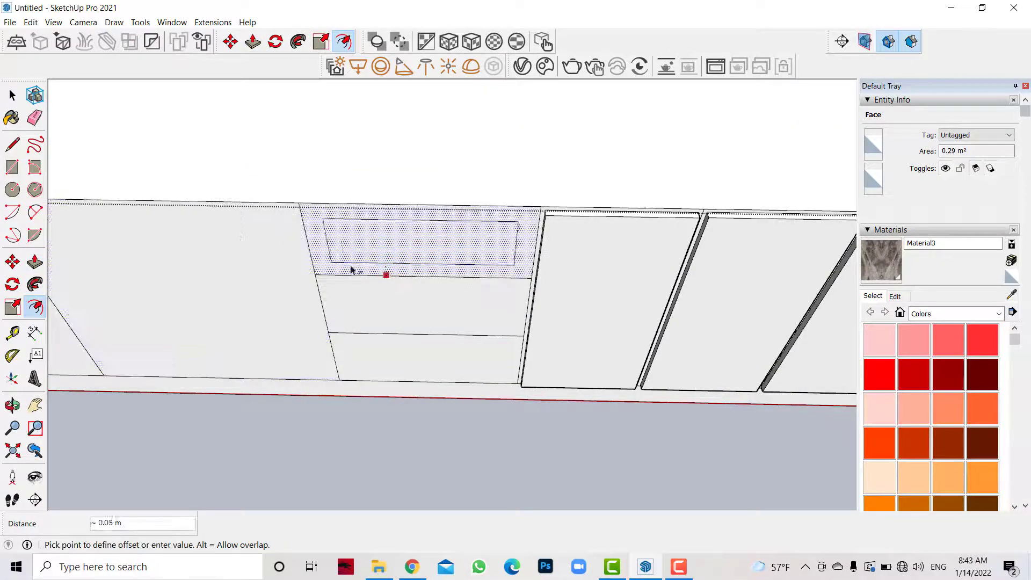
pyautogui.press('space')
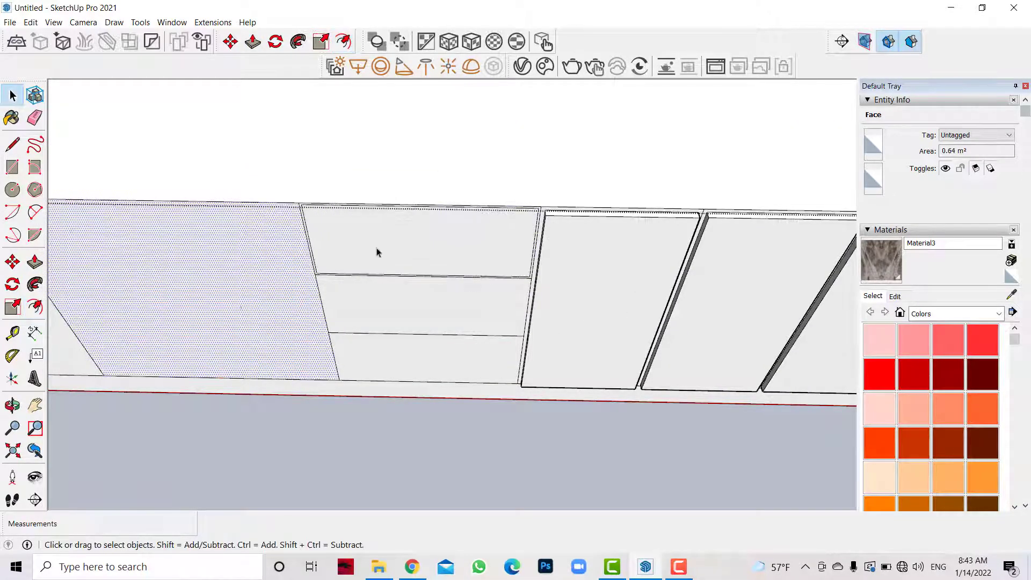
pyautogui.press('p')
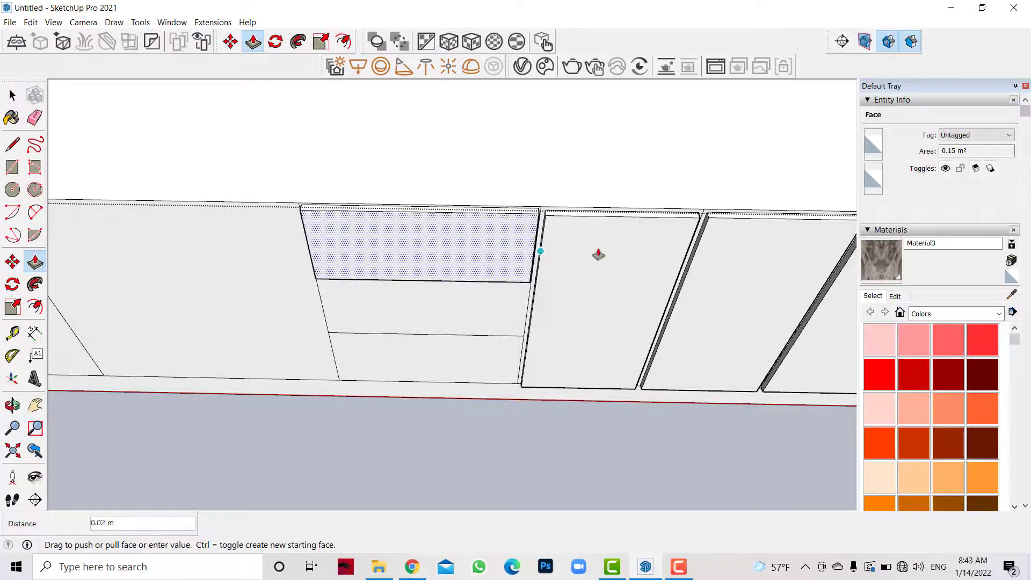
pyautogui.click(598, 253)
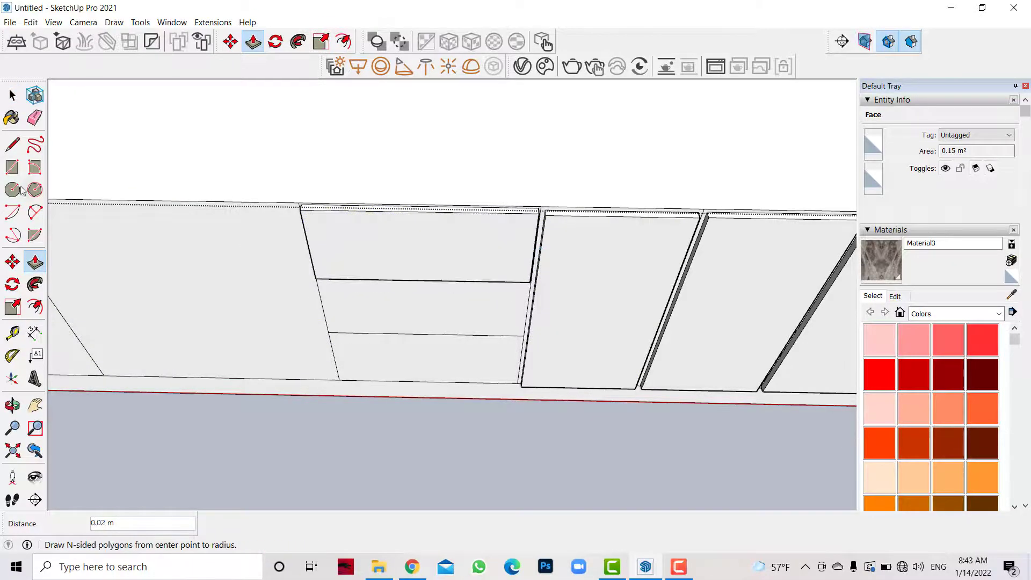
# Orbit to face the drawers and inset the middle drawer front.
pyautogui.click(12, 410)
pyautogui.moveTo(245, 376); pyautogui.dragTo(251, 356)
pyautogui.click(35, 309)
pyautogui.scroll(3, 460, 299)
pyautogui.click(457, 339)
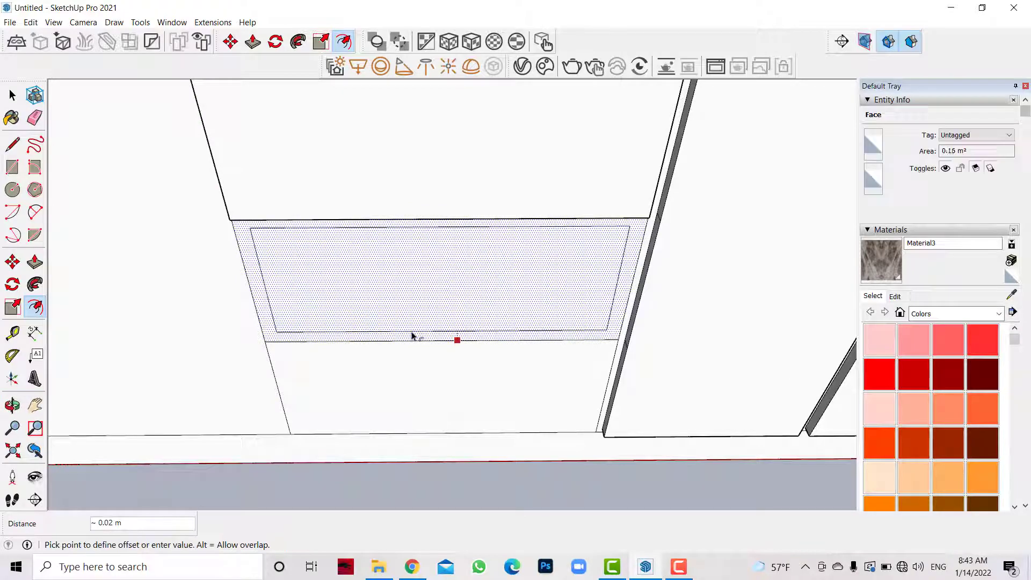
pyautogui.click(406, 342)
# Extrude the middle drawer's inner face with Push/Pull.
pyautogui.press('space')
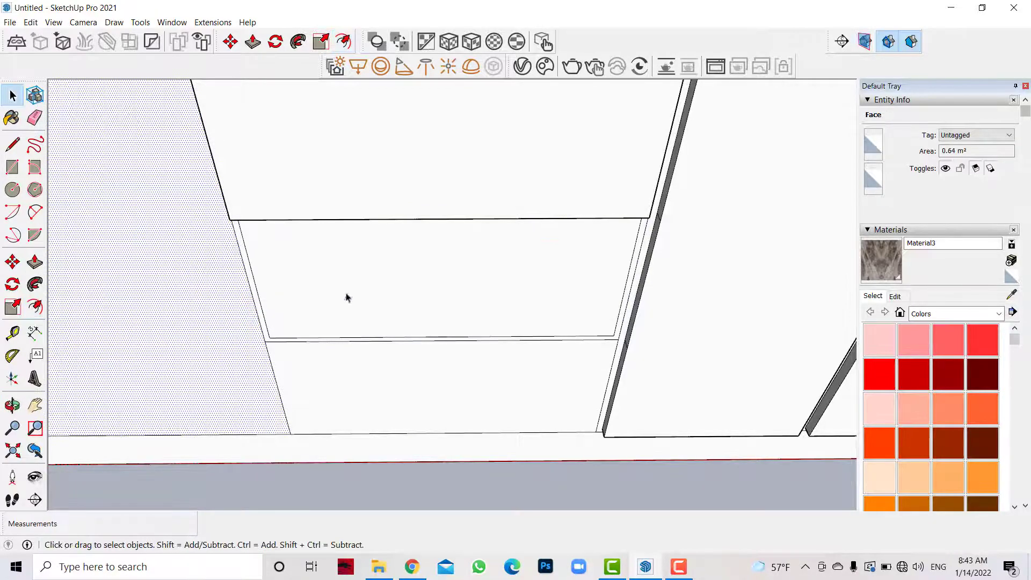
pyautogui.click(345, 295)
pyautogui.press('p')
pyautogui.click(534, 276)
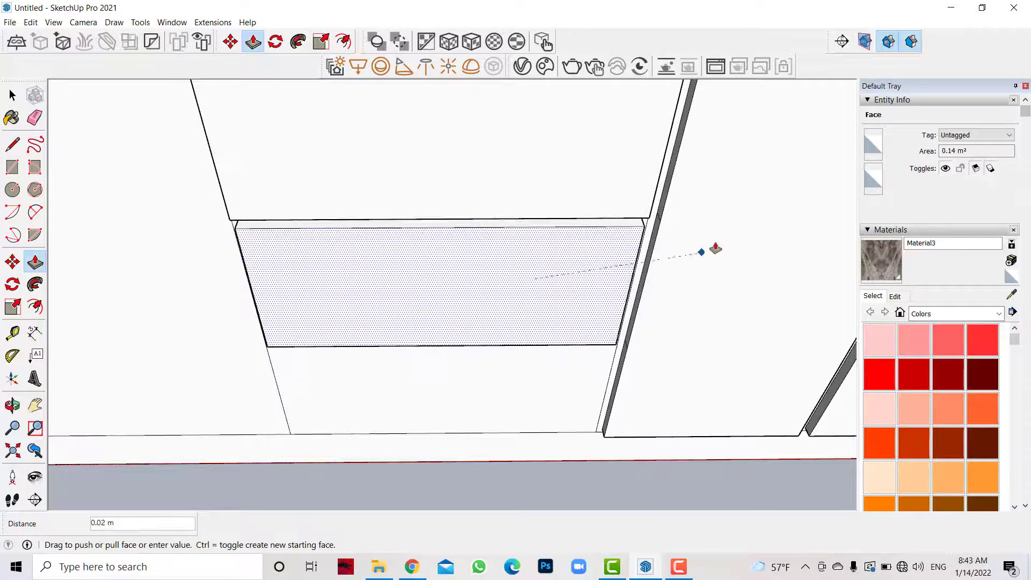
pyautogui.click(119, 323)
pyautogui.press('space')
# Inset the lower drawer front by 0.01 m and push its inner face 0.01 m.
pyautogui.click(346, 376)
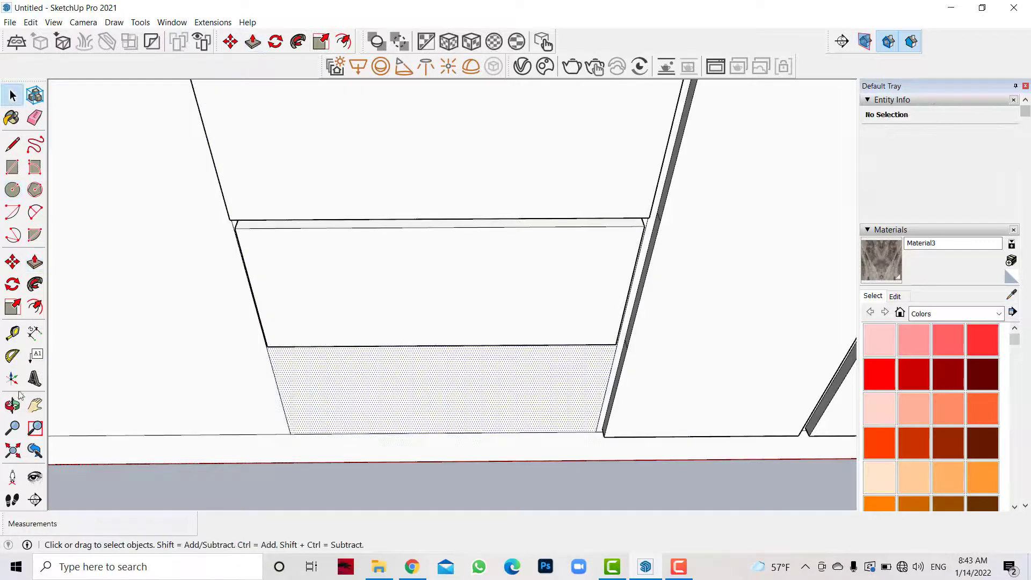
pyautogui.click(38, 310)
pyautogui.click(356, 432)
pyautogui.write('.01')
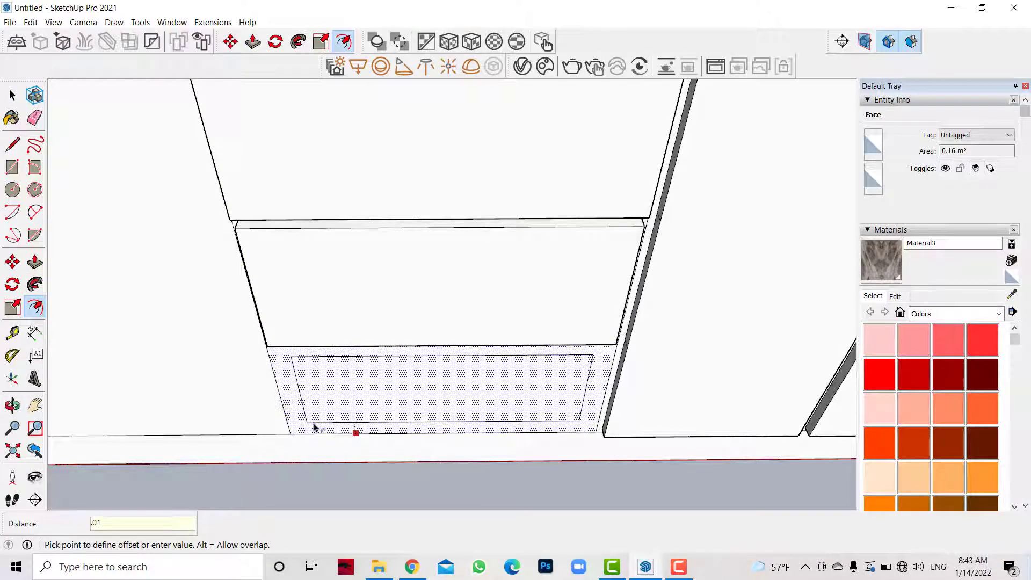
pyautogui.press('Return')
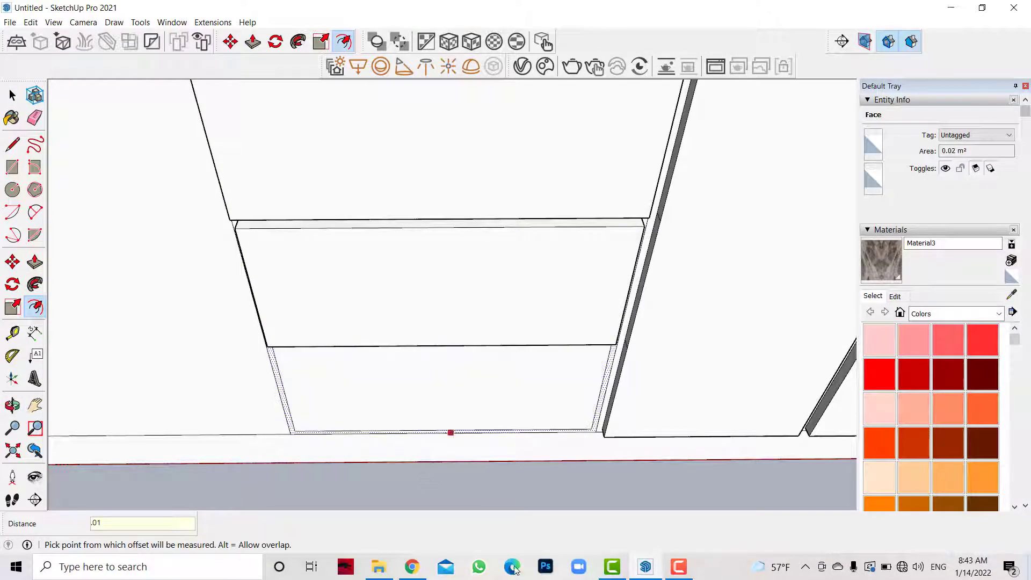
pyautogui.press('space')
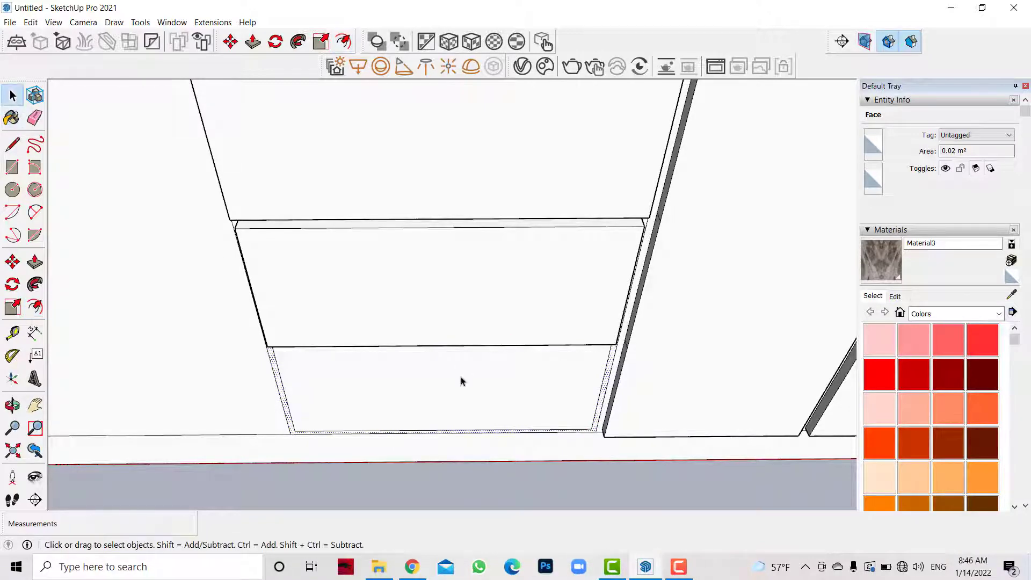
pyautogui.click(460, 380)
pyautogui.press('p')
pyautogui.doubleClick(514, 391)
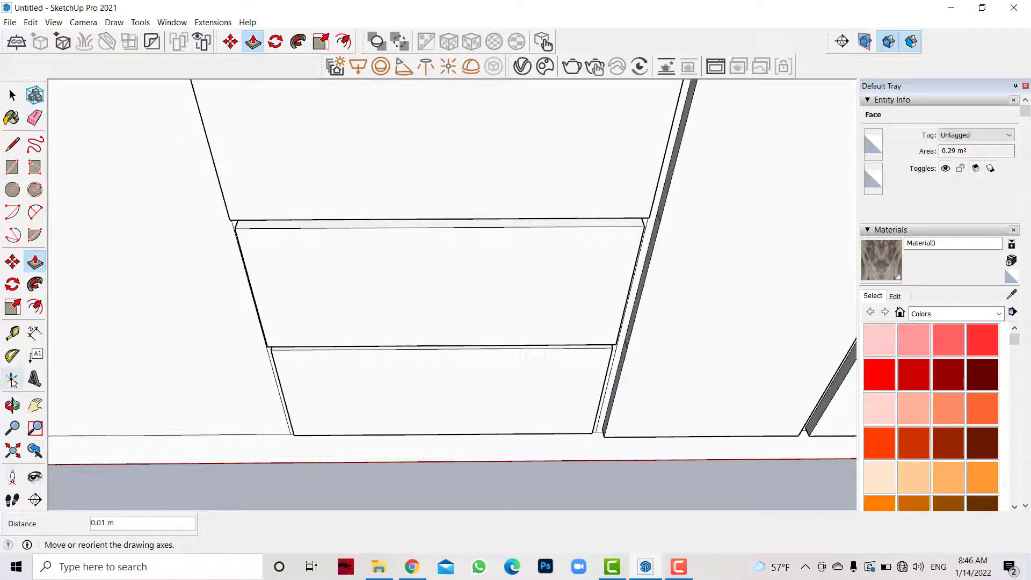
# Orbit to the drawer edge and push the narrow edge face out 0.01 m.
pyautogui.press('o')
pyautogui.moveTo(600, 325)
pyautogui.mouseDown()
pyautogui.moveTo(444, 262)
pyautogui.moveTo(596, 402)
pyautogui.mouseUp()
pyautogui.scroll(5, 596, 402)
pyautogui.press('space')
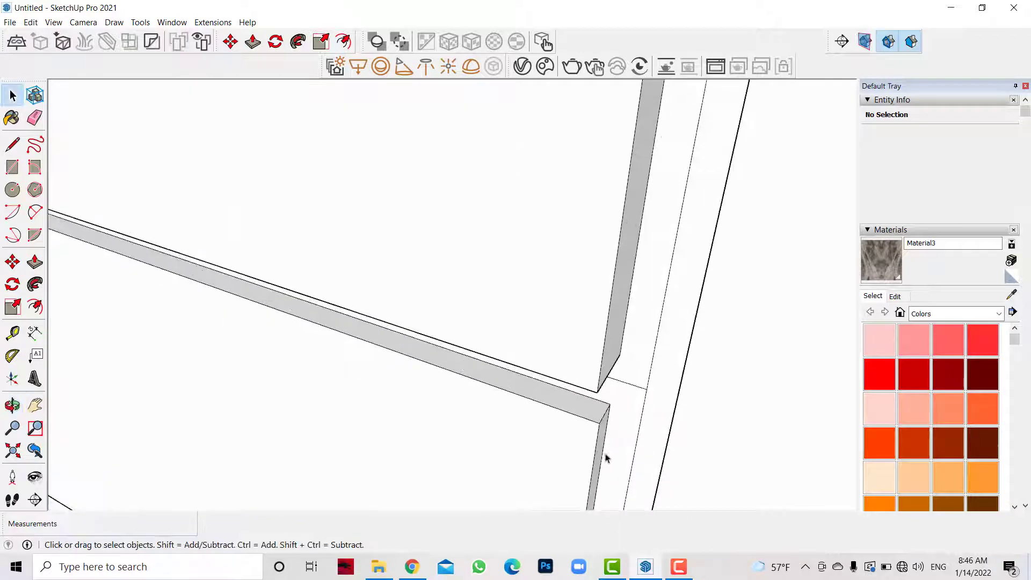
pyautogui.click(602, 450)
pyautogui.press('p')
pyautogui.doubleClick(610, 437)
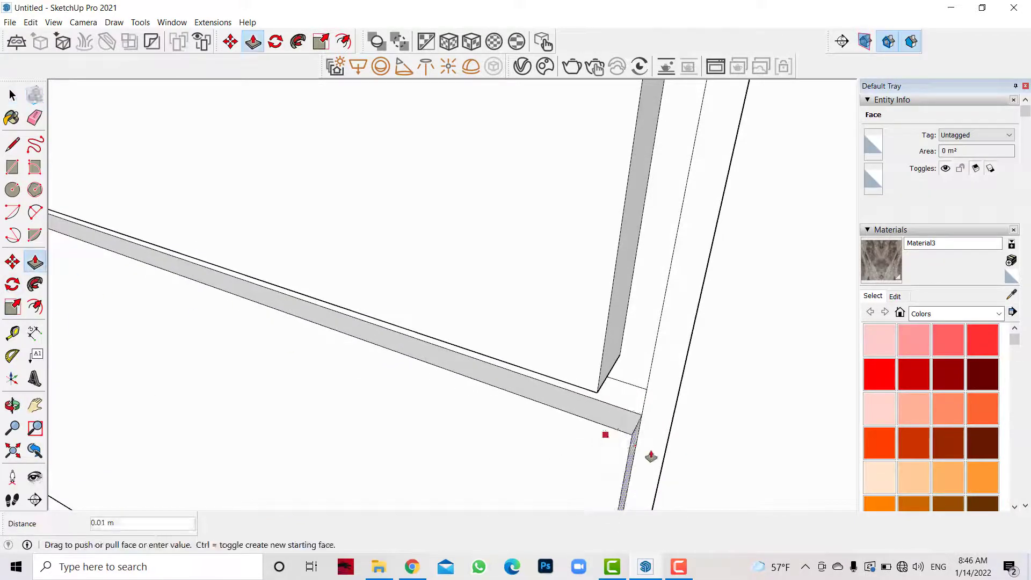
# Try pushing the drawer's narrow side faces, then orbit out to view the whole cabinet row.
pyautogui.click(11, 96)
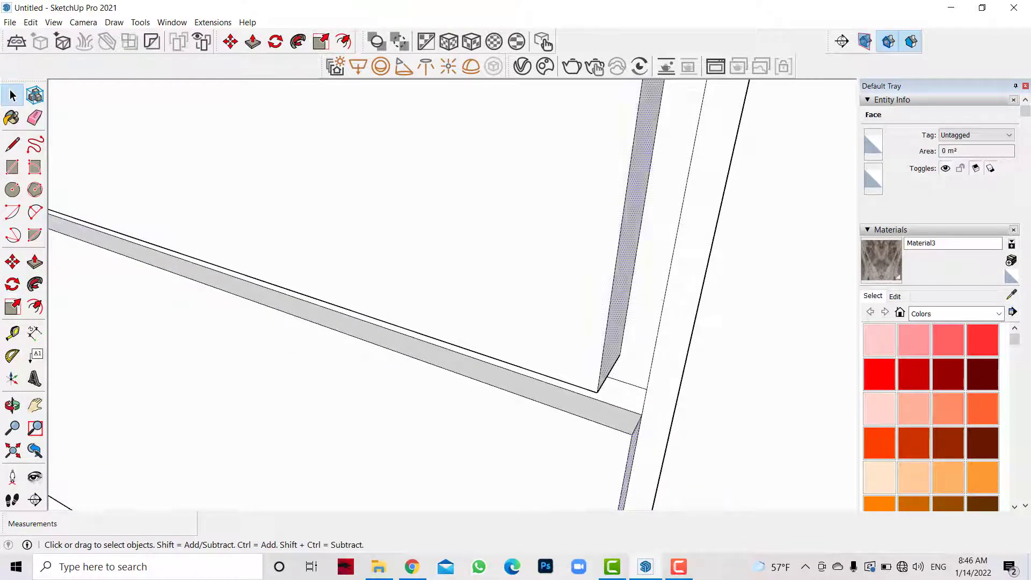
pyautogui.click(605, 338)
pyautogui.scroll(-3, 582, 409)
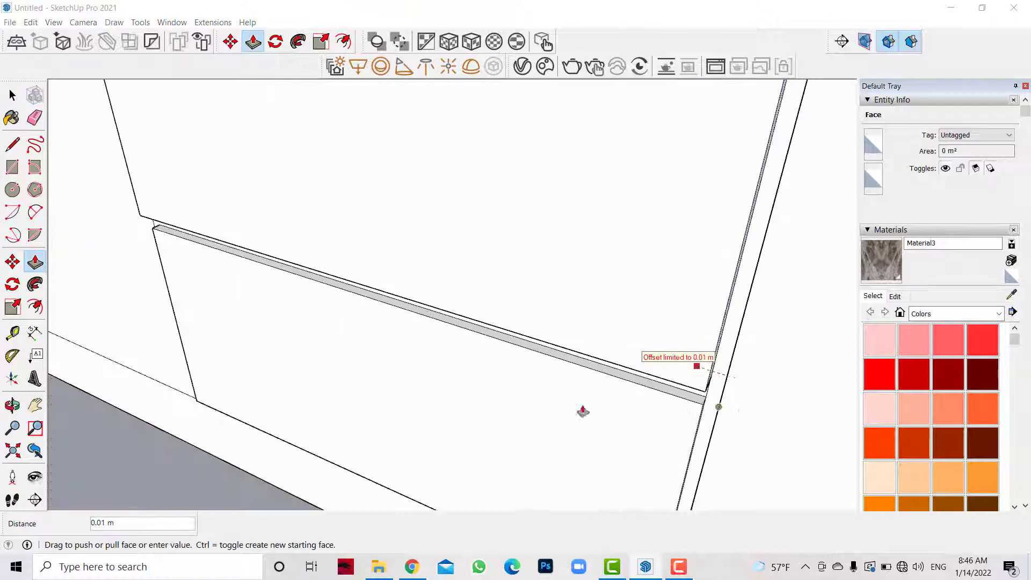
pyautogui.scroll(-2, 663, 411)
pyautogui.click(13, 406)
pyautogui.moveTo(375, 269)
pyautogui.mouseDown()
pyautogui.moveTo(654, 168)
pyautogui.moveTo(349, 156)
pyautogui.mouseUp()
pyautogui.press('space')
pyautogui.click(586, 295)
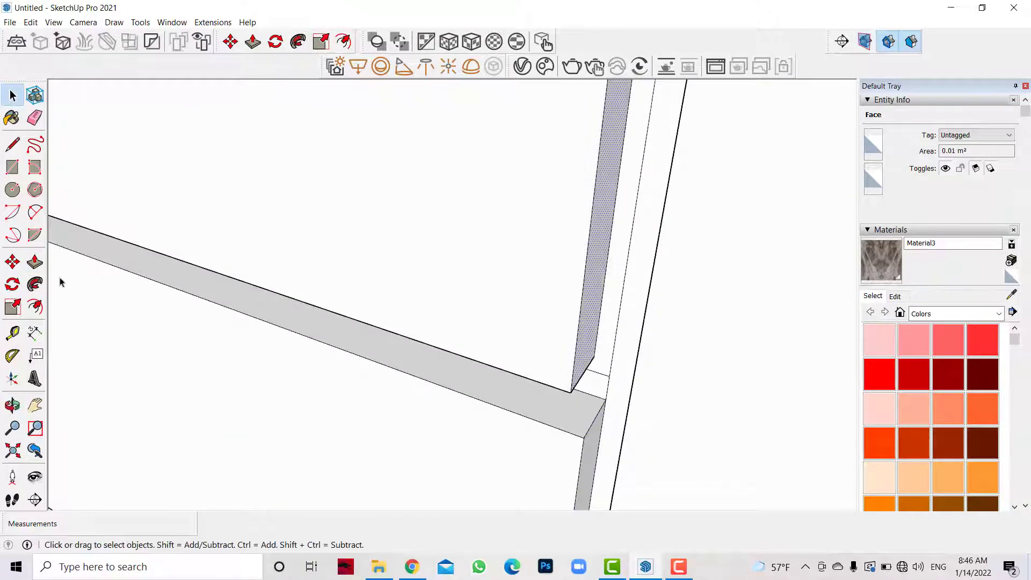
pyautogui.click(35, 261)
pyautogui.click(602, 312)
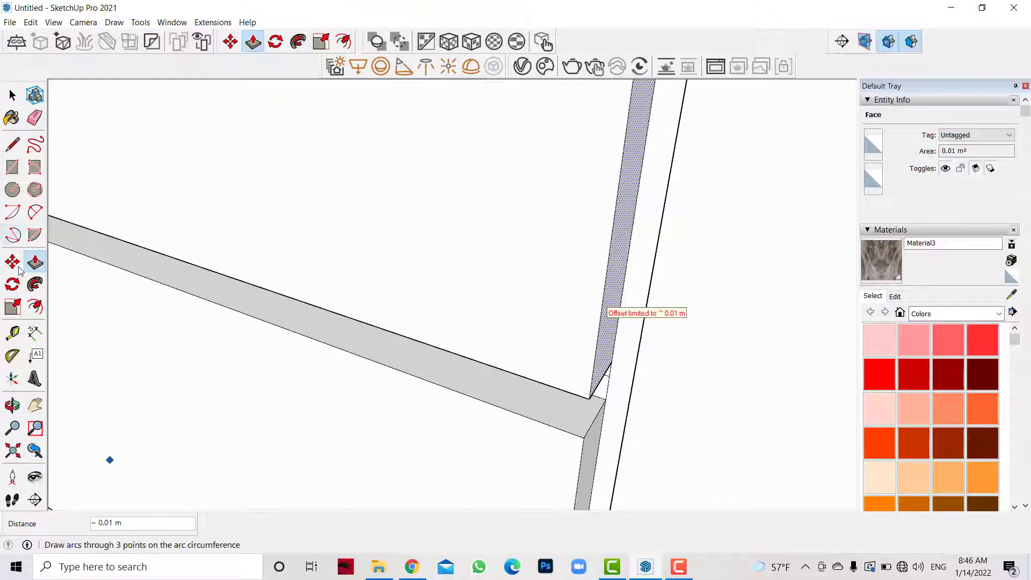
pyautogui.click(13, 404)
pyautogui.moveTo(616, 368)
pyautogui.mouseDown()
pyautogui.moveTo(655, 345)
pyautogui.moveTo(414, 329)
pyautogui.moveTo(553, 328)
pyautogui.moveTo(2, 156)
pyautogui.mouseUp()
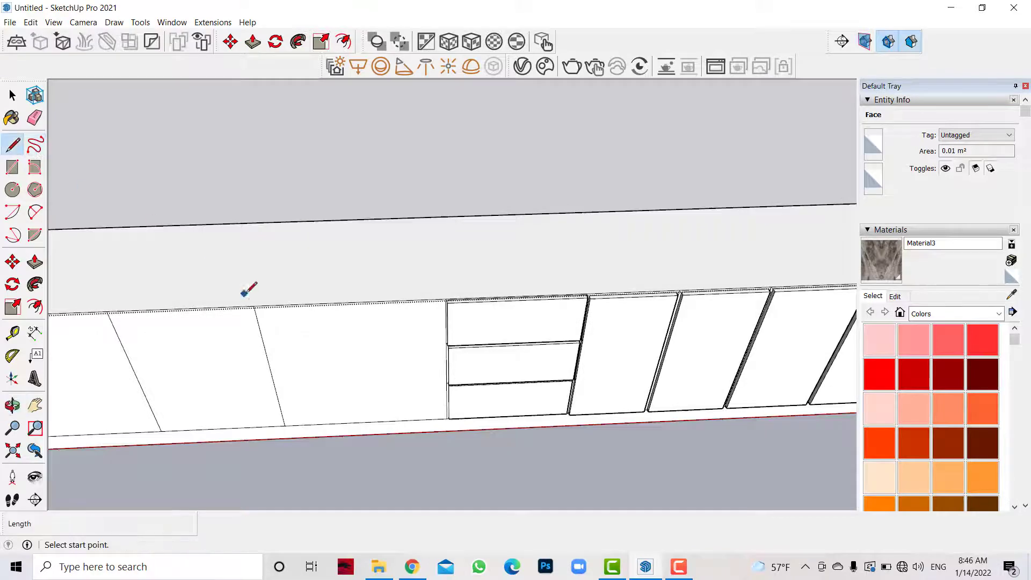
# Add thin inset borders to the middle and left door faces.
pyautogui.scroll(3, 369, 304)
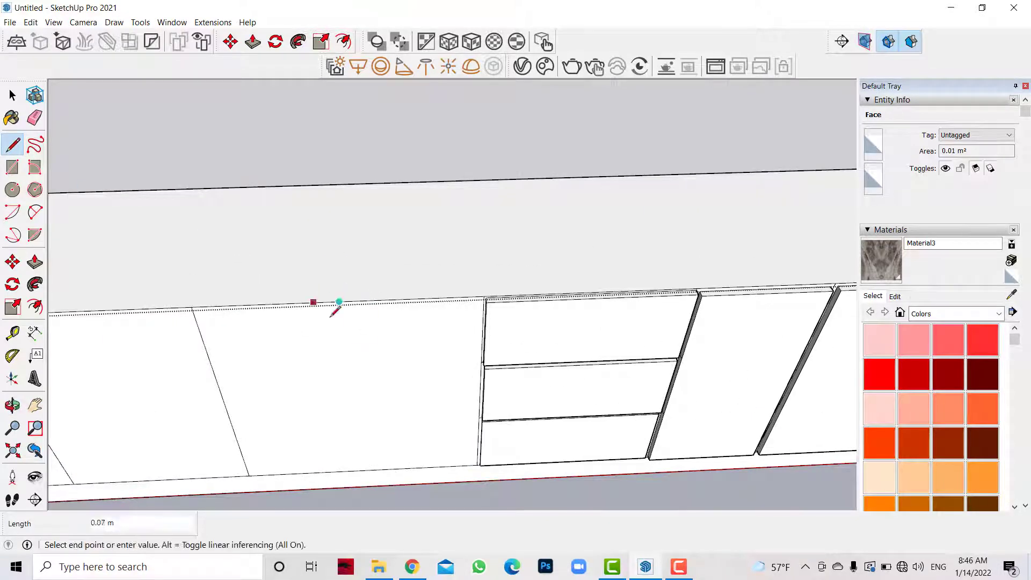
pyautogui.press('f')
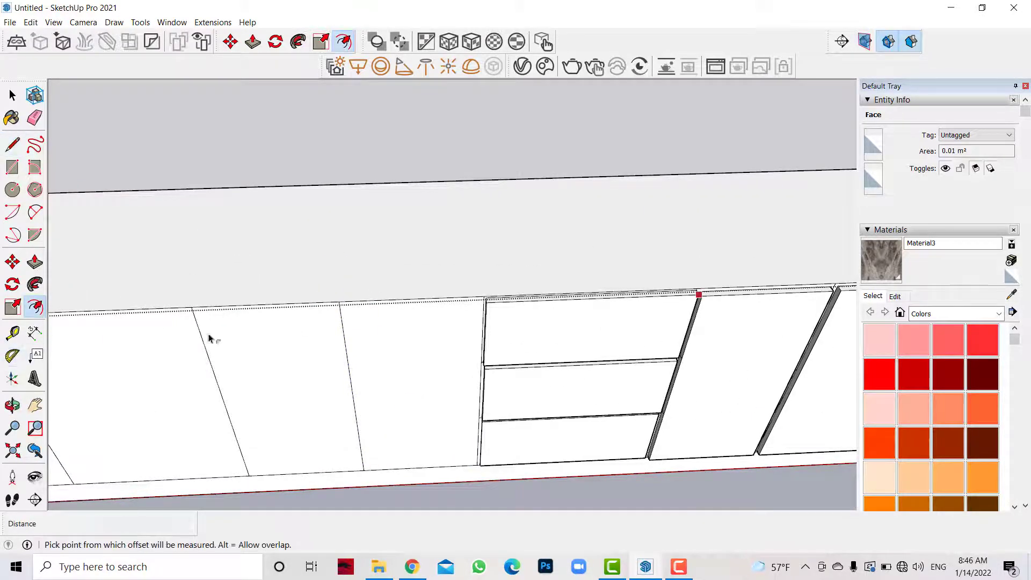
pyautogui.press('space')
pyautogui.click(400, 340)
pyautogui.press('f')
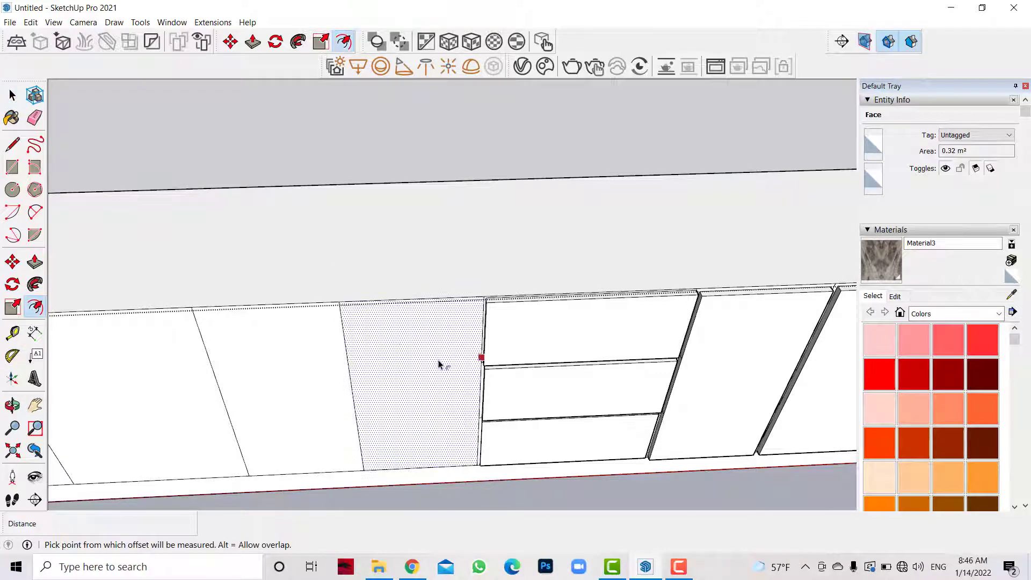
pyautogui.click(436, 359)
pyautogui.click(481, 322)
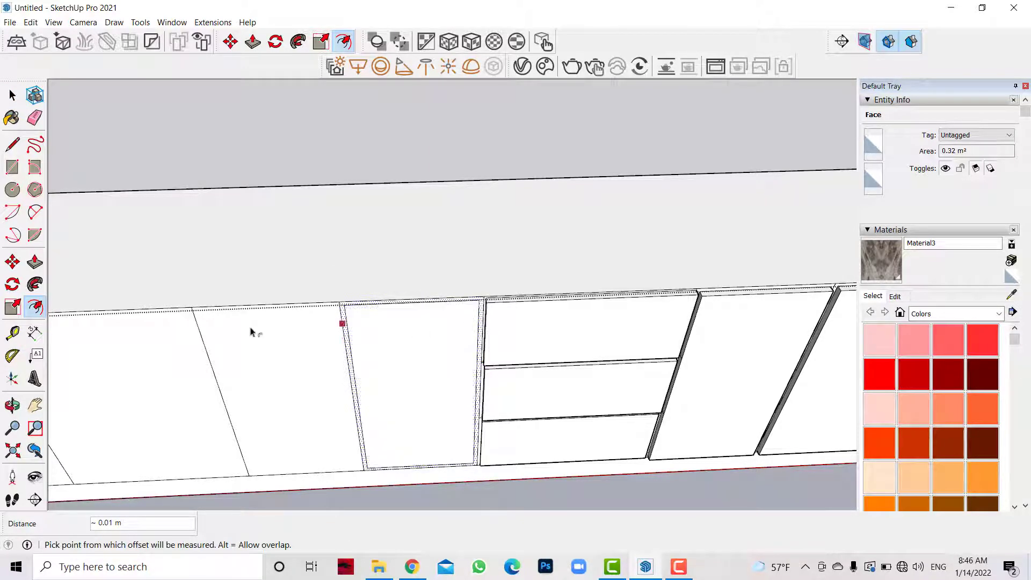
pyautogui.press('space')
pyautogui.click(295, 357)
pyautogui.press('f')
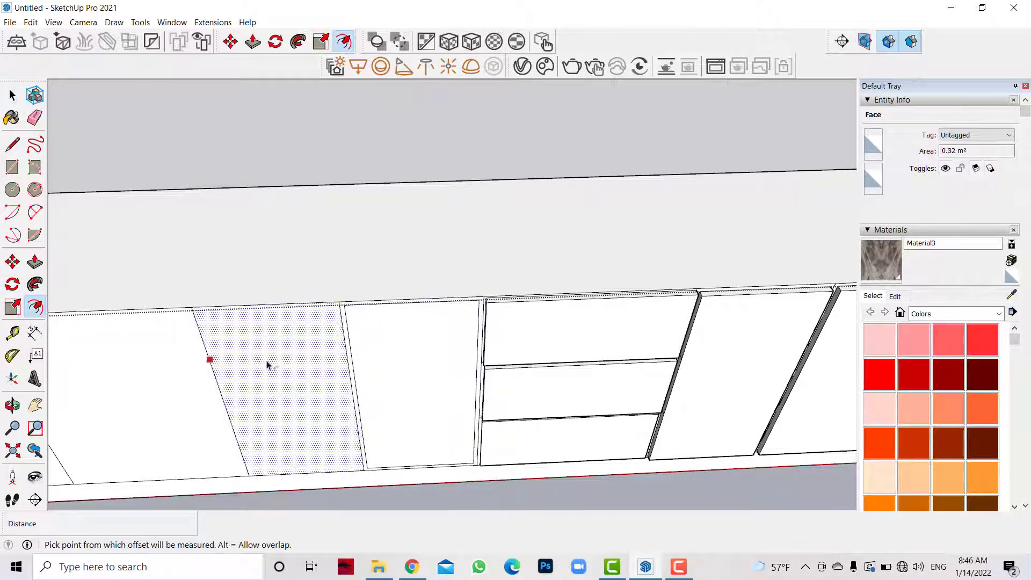
pyautogui.click(268, 365)
pyautogui.click(230, 414)
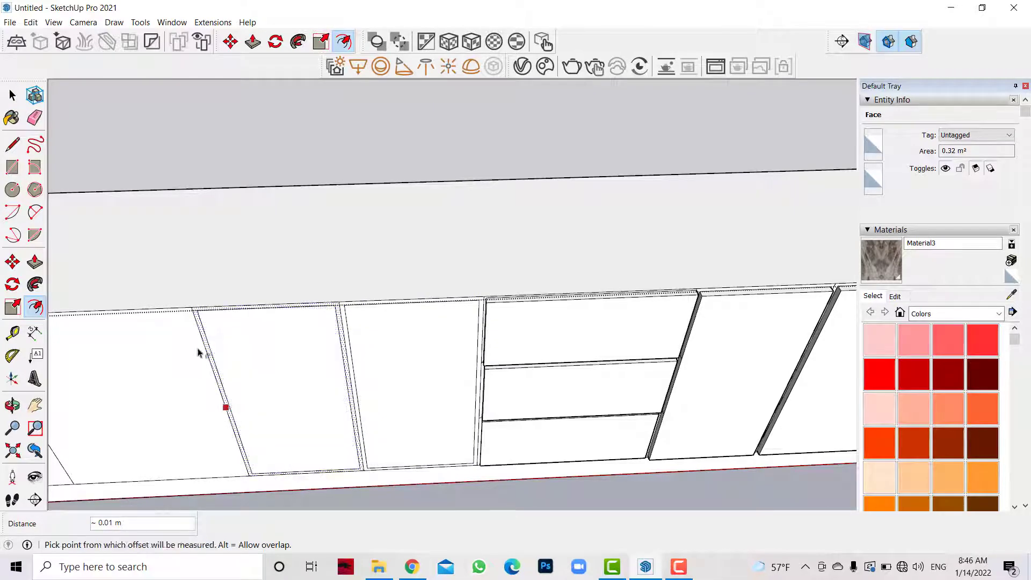
# Pull the left door's inner panel out 0.02 m.
pyautogui.click(12, 96)
pyautogui.click(284, 352)
pyautogui.click(36, 263)
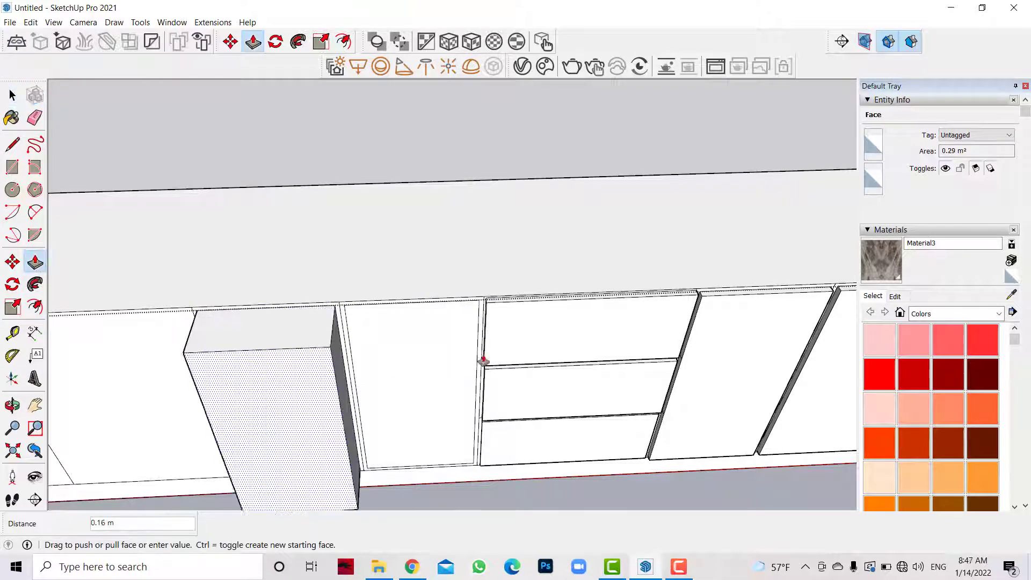
pyautogui.write('0.02')
pyautogui.press('Return')
pyautogui.scroll(-2, 796, 294)
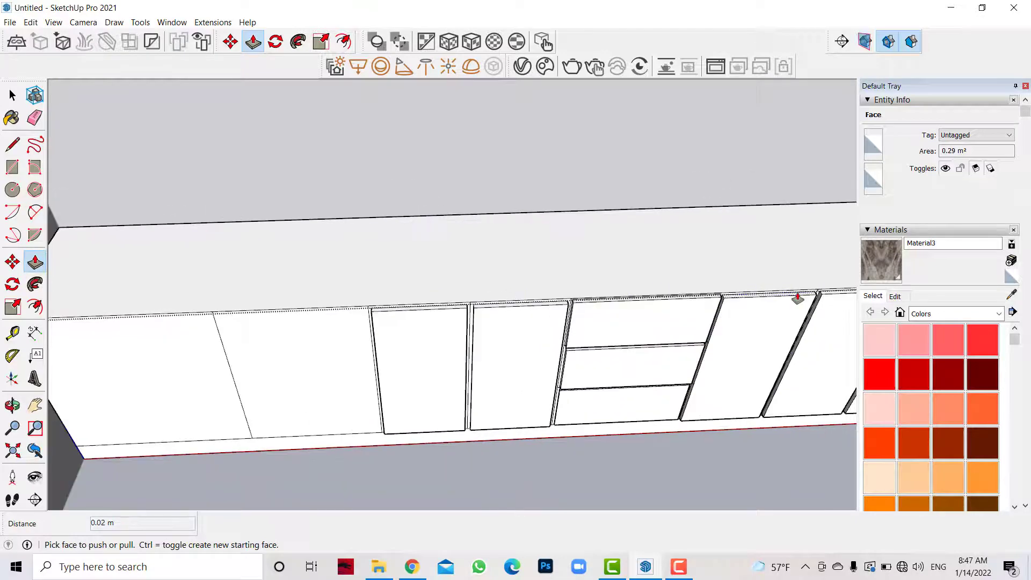
pyautogui.scroll(2, 229, 380)
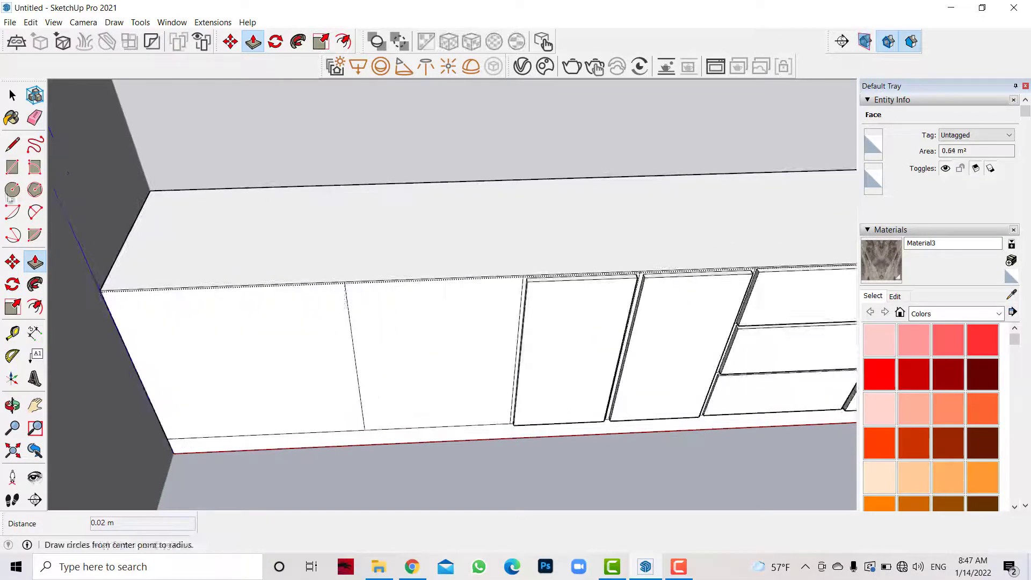
# Draw a horizontal line across the door and a vertical line dividing the panel.
pyautogui.click(11, 144)
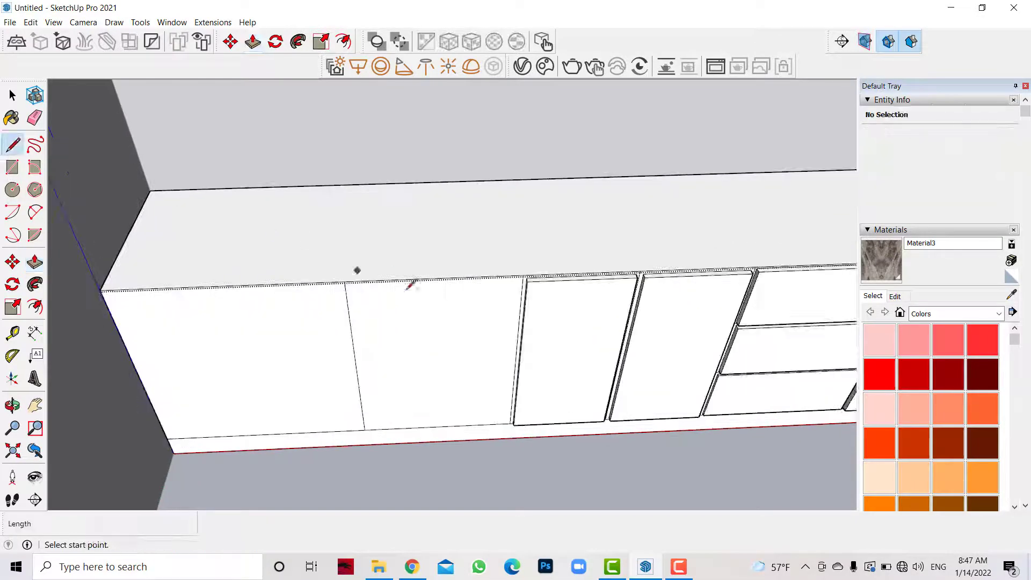
pyautogui.click(434, 278)
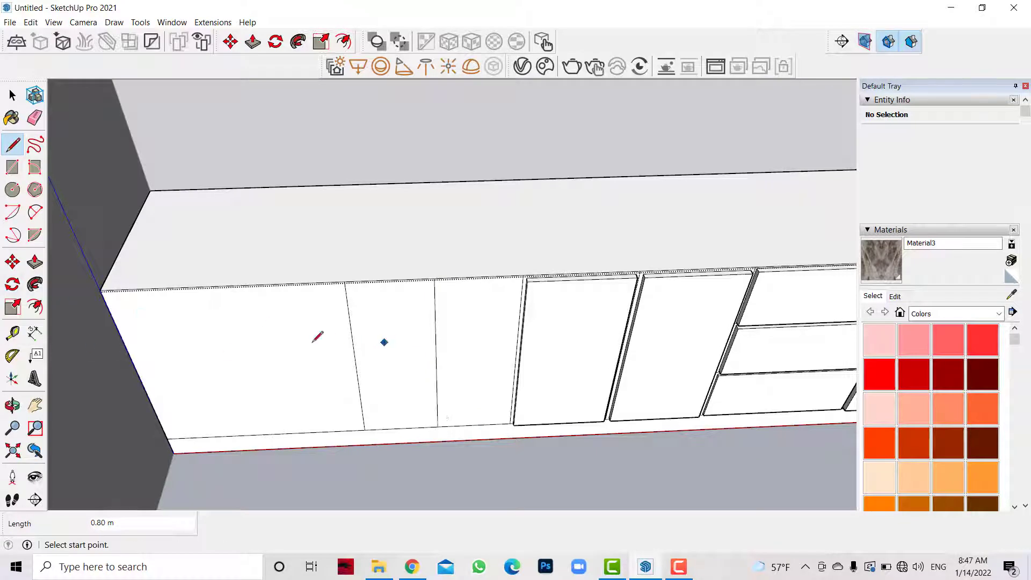
pyautogui.scroll(1, 328, 337)
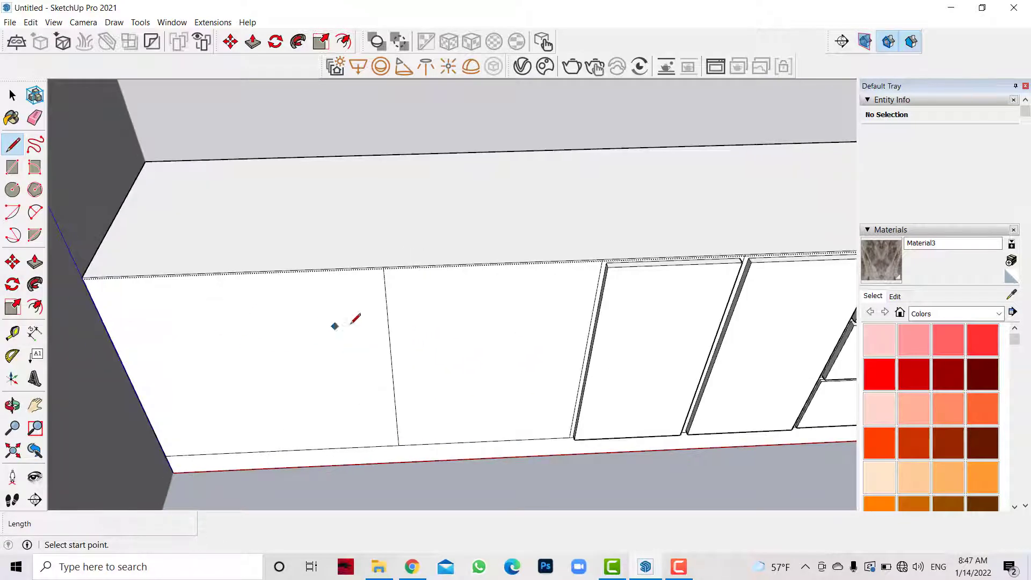
pyautogui.scroll(-3, 145, 356)
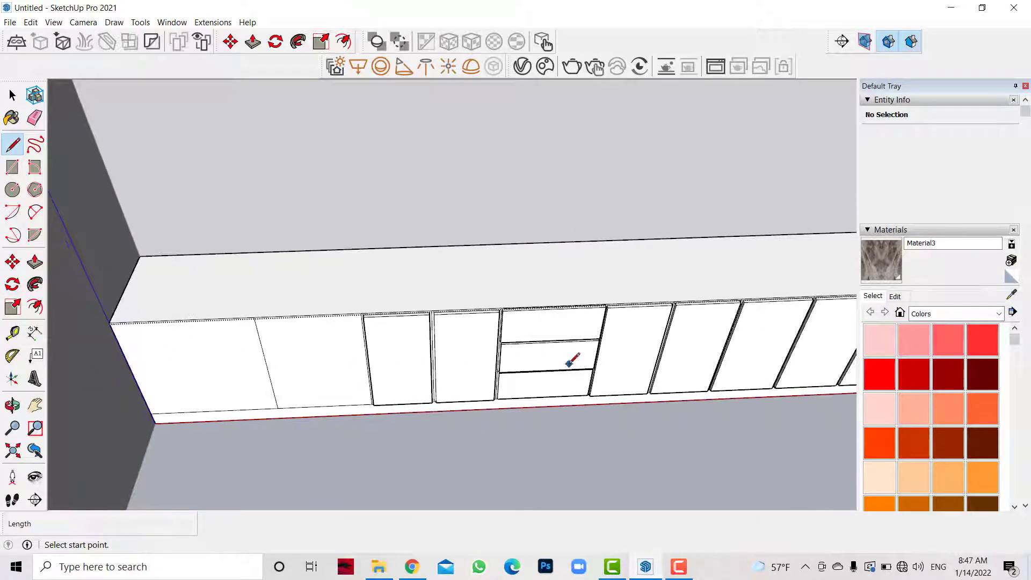
pyautogui.scroll(2, 269, 350)
pyautogui.scroll(2, 270, 350)
pyautogui.click(270, 393)
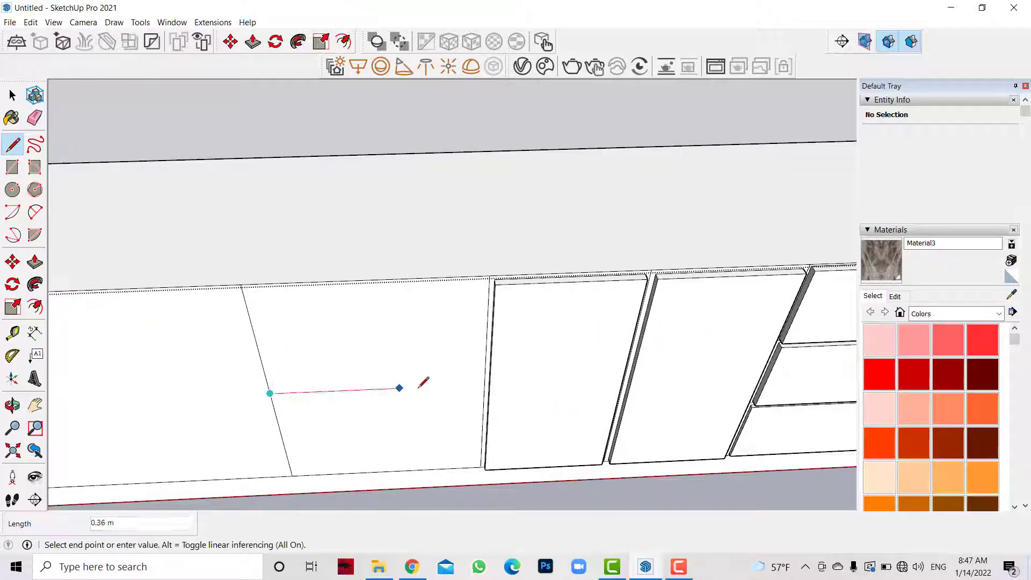
pyautogui.click(484, 384)
pyautogui.scroll(-3, 651, 345)
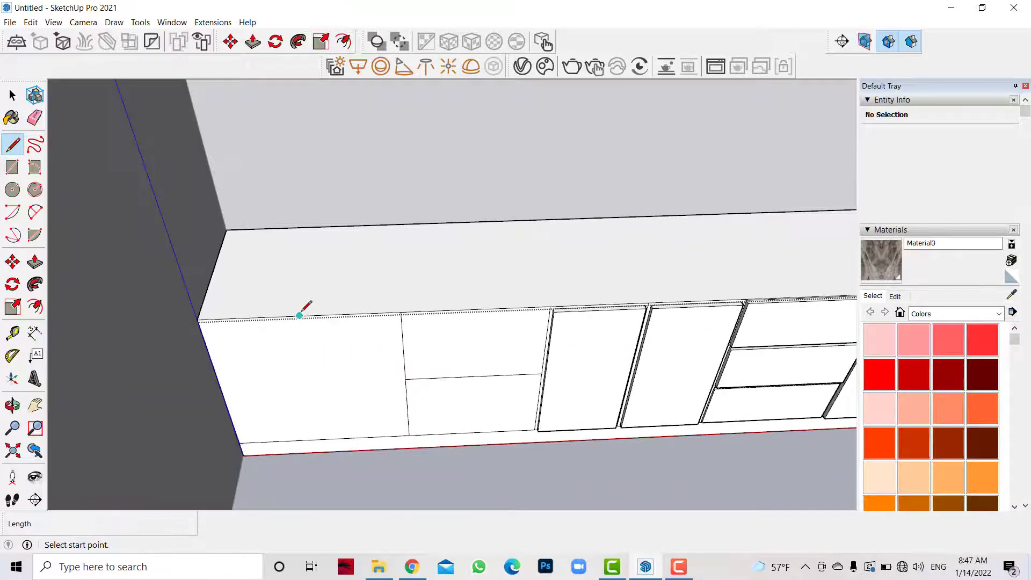
pyautogui.click(300, 316)
pyautogui.click(325, 438)
pyautogui.scroll(-2, 488, 356)
pyautogui.scroll(2, 76, 299)
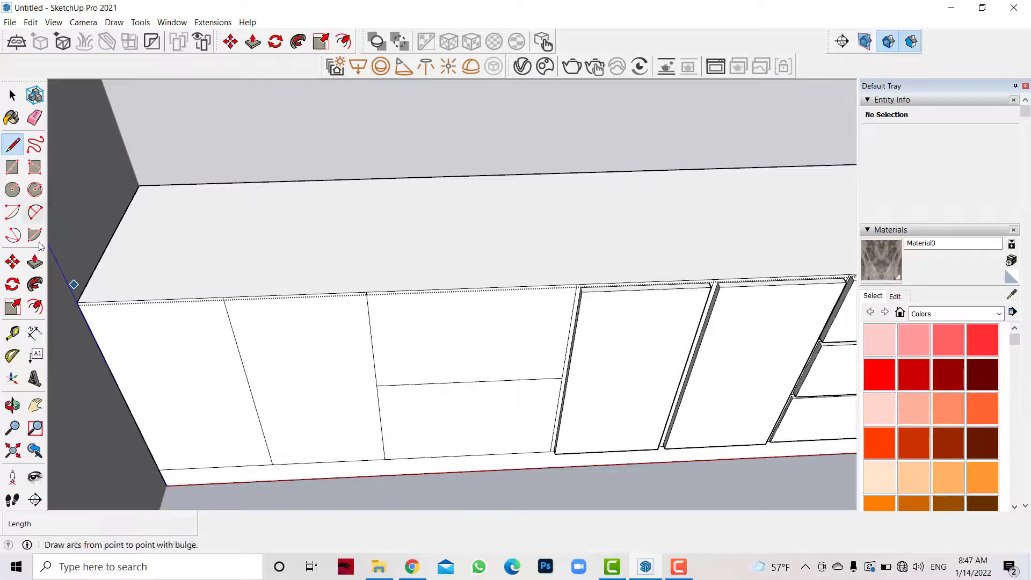
# Offset thin inset borders on the second door and the drawer fronts.
pyautogui.press('f')
pyautogui.click(158, 299)
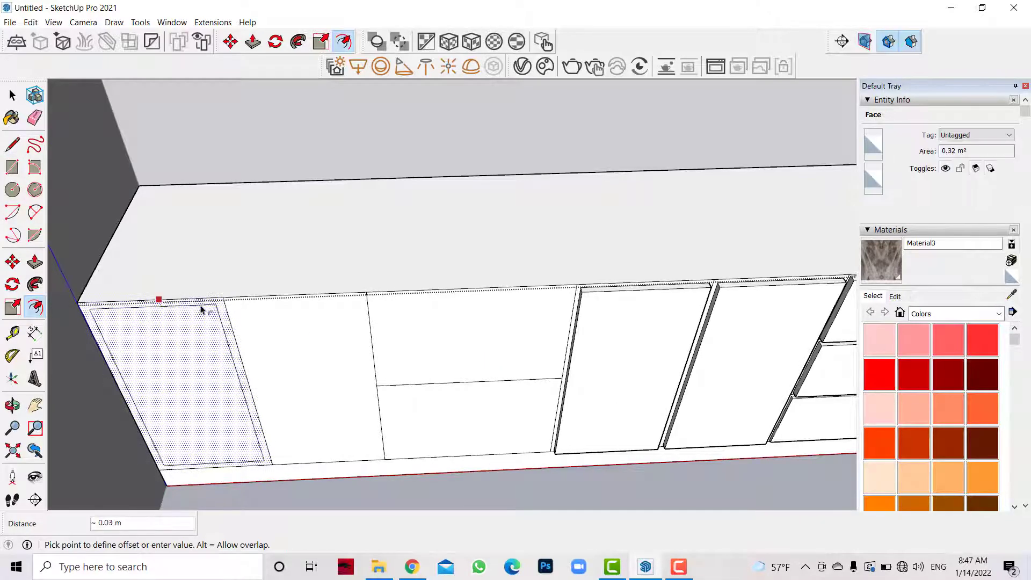
pyautogui.press('Escape')
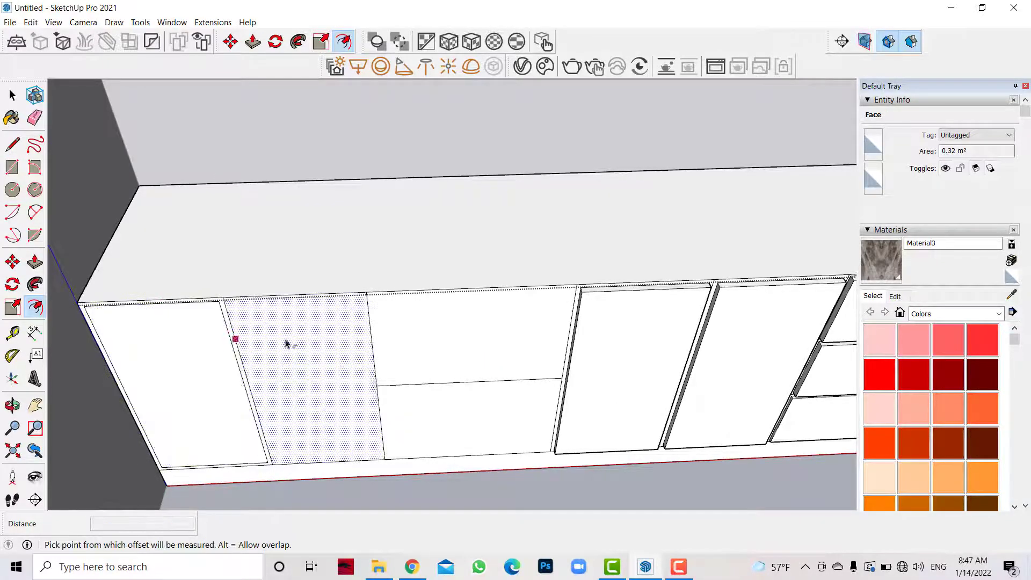
pyautogui.click(371, 336)
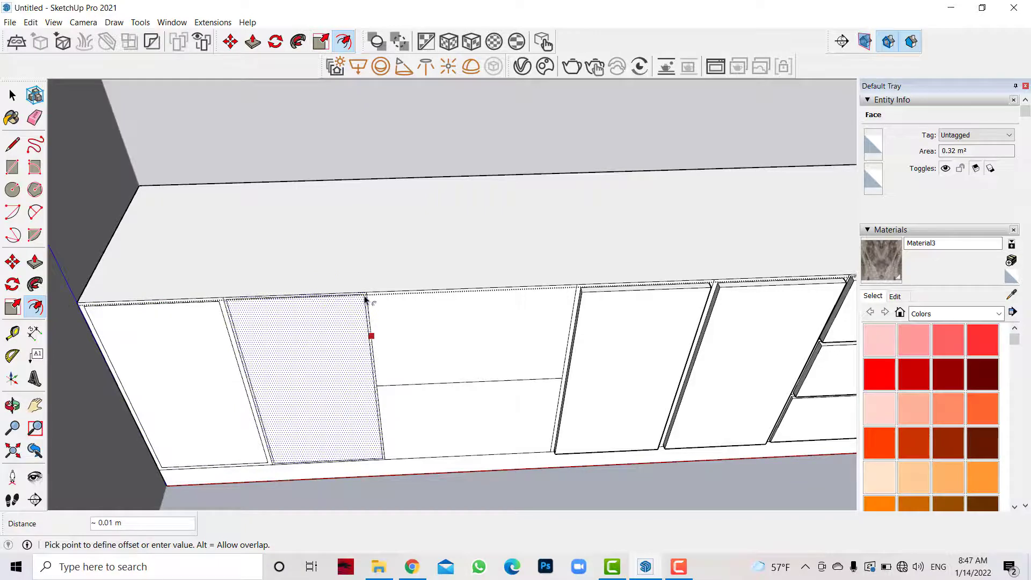
pyautogui.press('Escape')
pyautogui.click(468, 288)
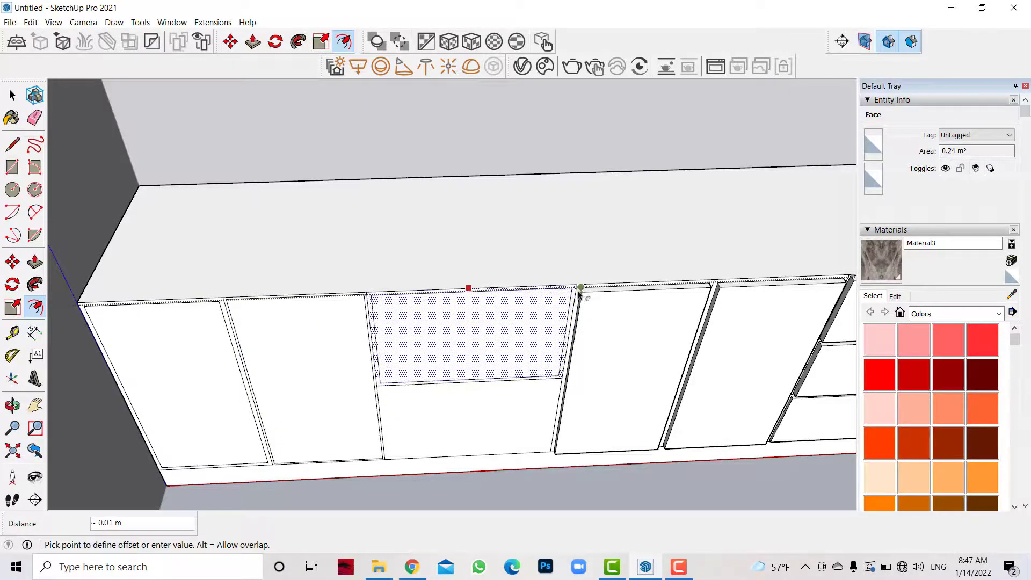
pyautogui.press('Escape')
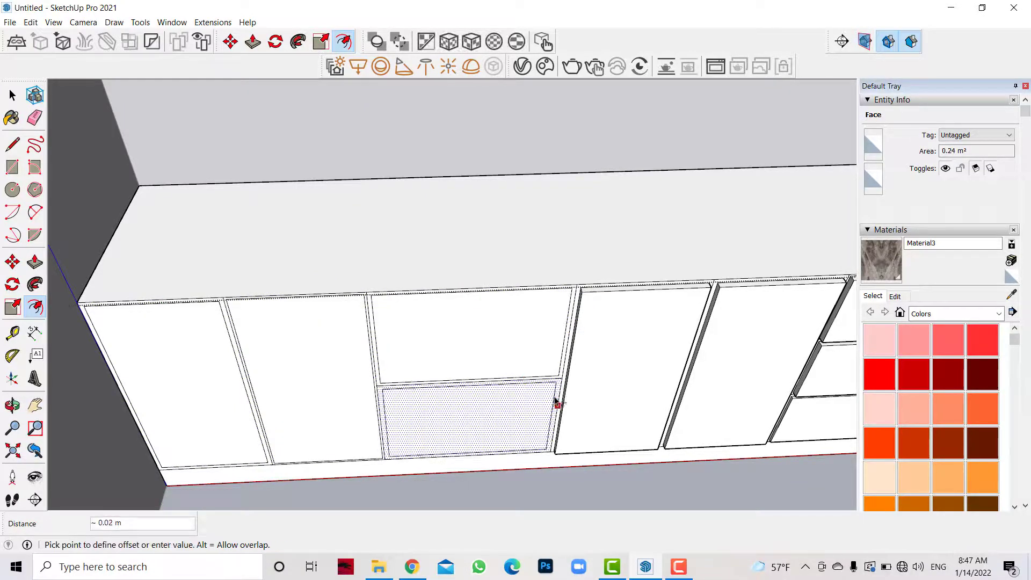
pyautogui.press('Escape')
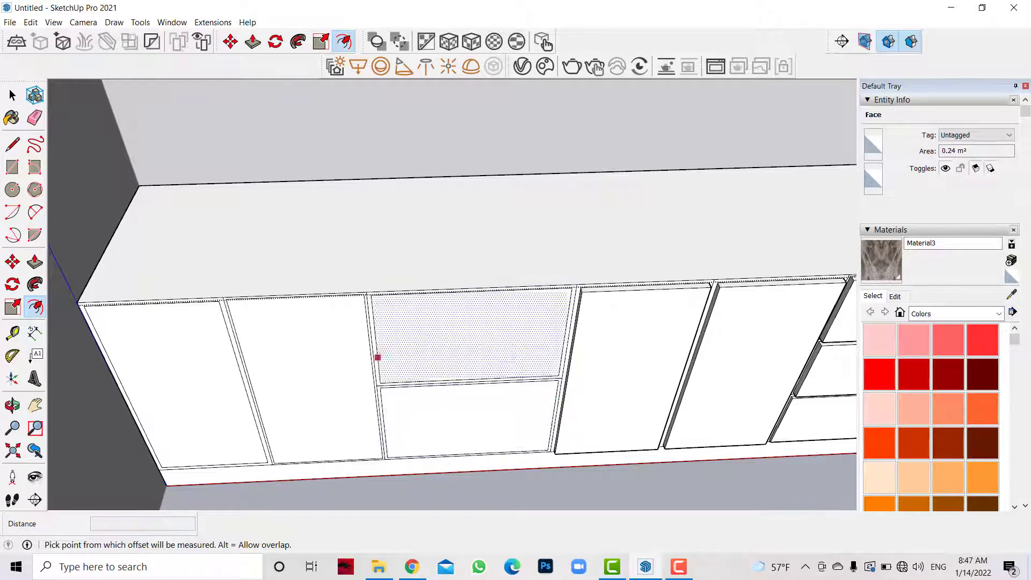
pyautogui.press('space')
pyautogui.click(376, 236)
# Push the upper drawer front in 0.02 m.
pyautogui.press('p')
pyautogui.press('space')
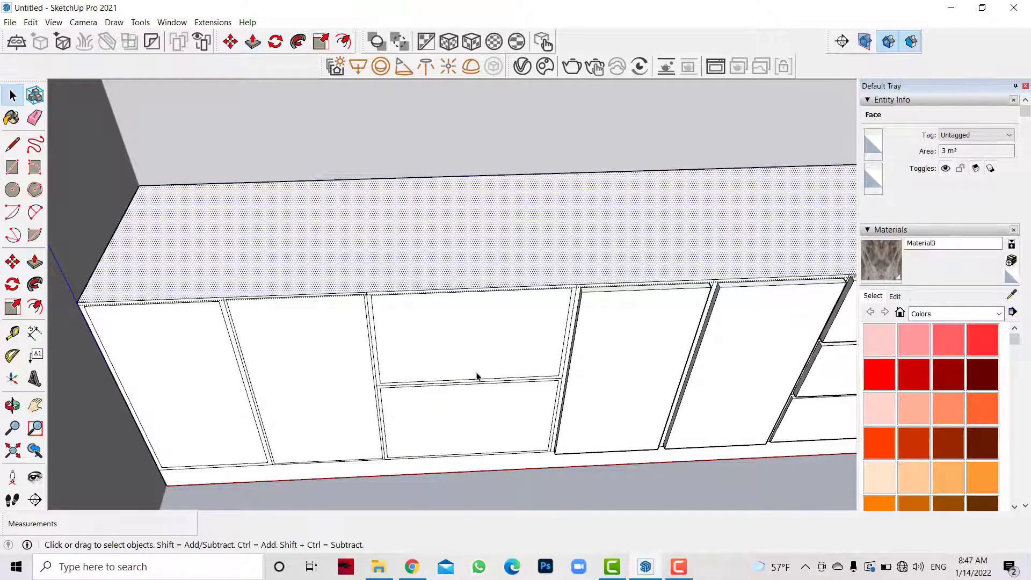
pyautogui.click(471, 351)
pyautogui.press('p')
pyautogui.click(465, 332)
# Finish the upper drawer's 0.02 m recess and push the first thin gap face back 0.01 m.
pyautogui.click(605, 338)
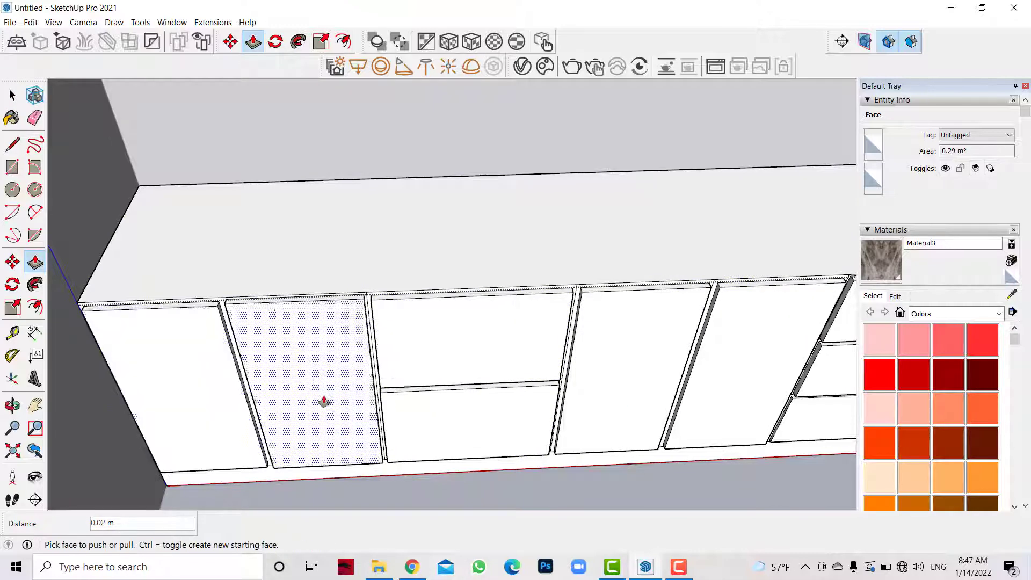
pyautogui.scroll(-2, 352, 391)
pyautogui.scroll(4, 481, 437)
pyautogui.scroll(4, 481, 437)
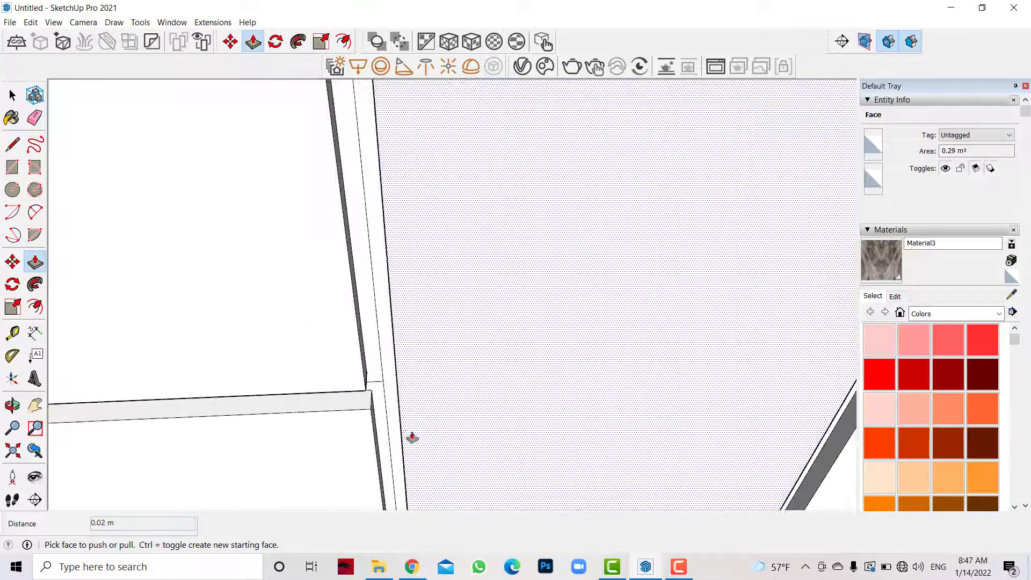
pyautogui.scroll(3, 408, 436)
pyautogui.click(376, 401)
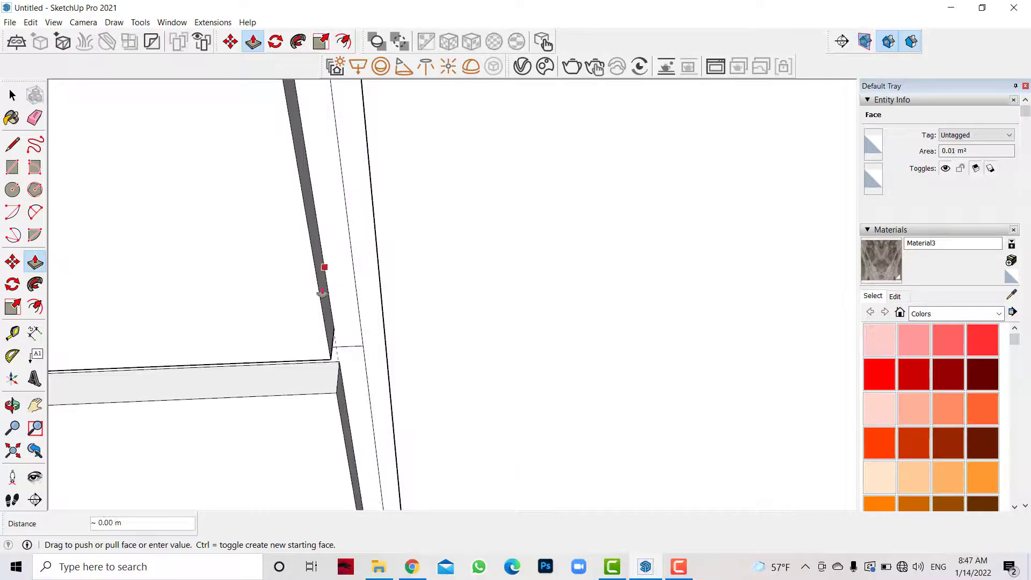
pyautogui.click(372, 341)
# Push the neighbouring door face back to match the recessed gap.
pyautogui.click(324, 261)
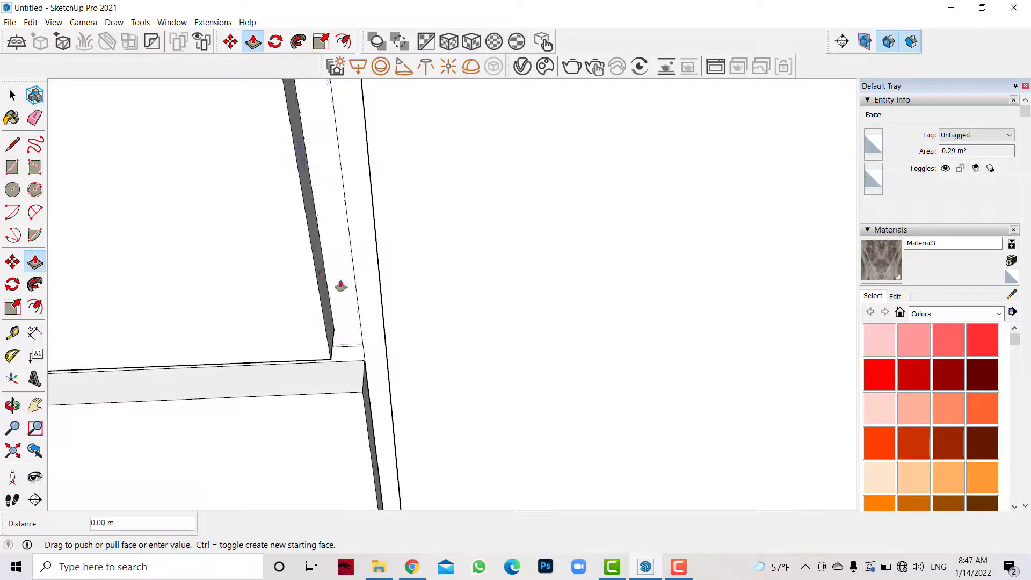
pyautogui.click(375, 382)
pyautogui.scroll(-5, 467, 451)
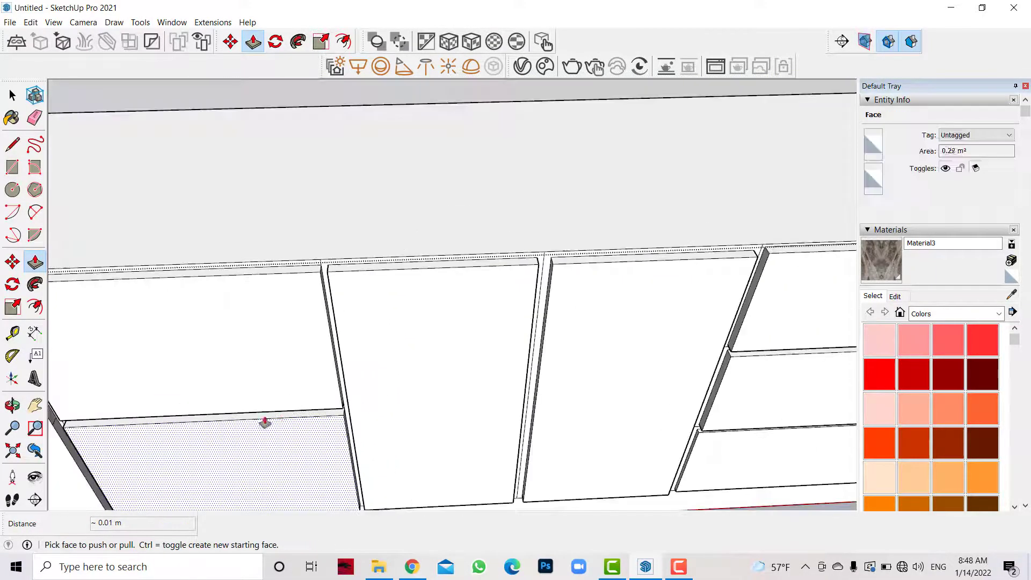
pyautogui.scroll(-1, 233, 276)
pyautogui.scroll(1, 606, 411)
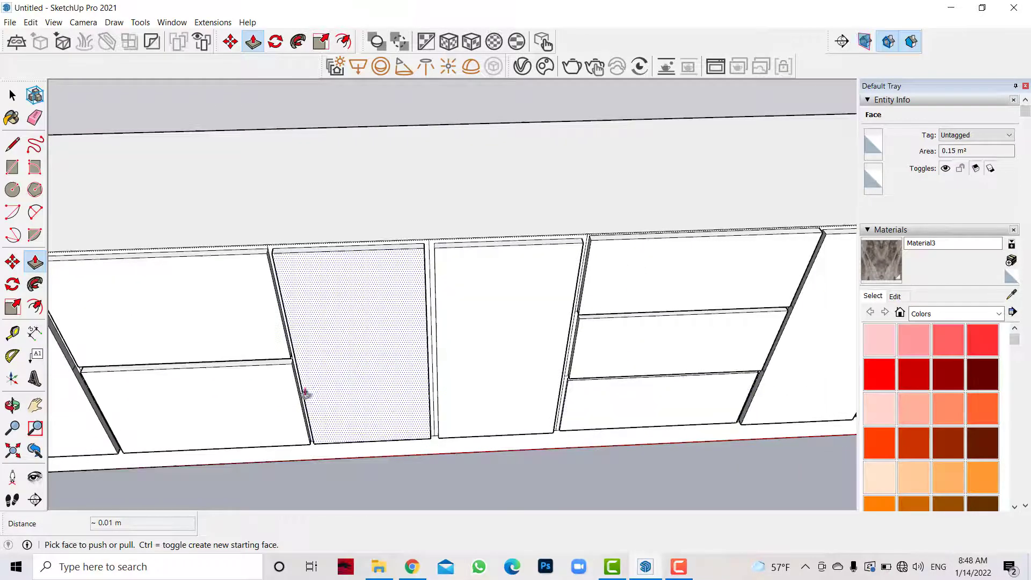
pyautogui.scroll(3, 591, 345)
pyautogui.scroll(3, 554, 329)
# Recess the next thin gap face by 0.01 m and tilt the view onto the cabinet top.
pyautogui.click(544, 317)
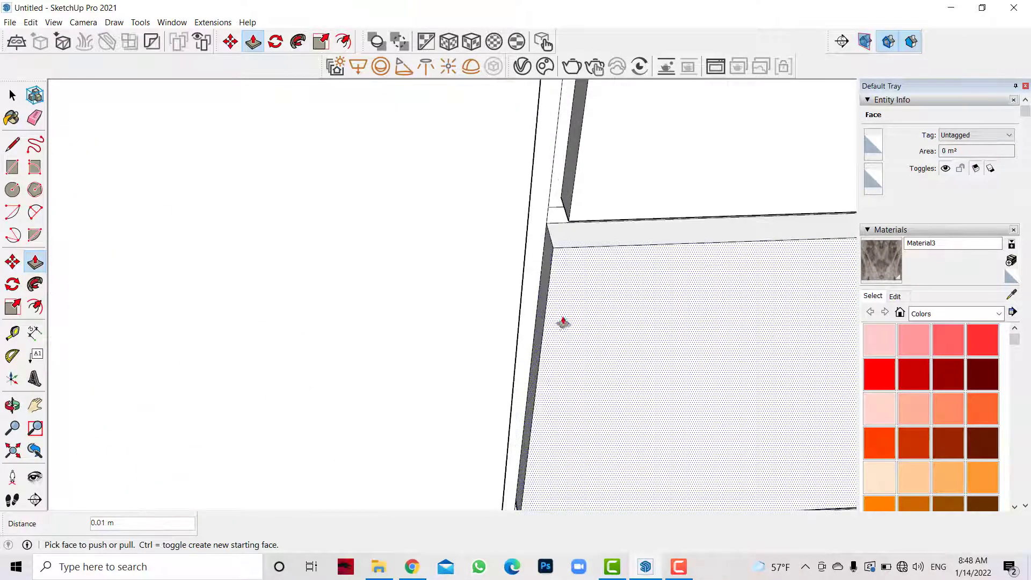
pyautogui.scroll(-2, 550, 214)
pyautogui.scroll(3, 511, 427)
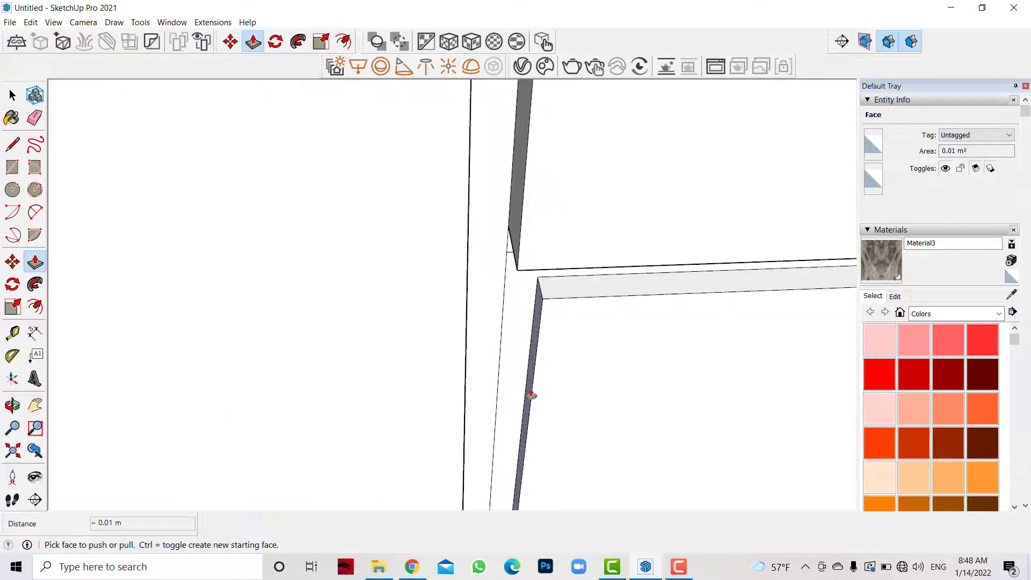
pyautogui.click(523, 386)
pyautogui.scroll(2, 456, 427)
pyautogui.scroll(-3, 423, 413)
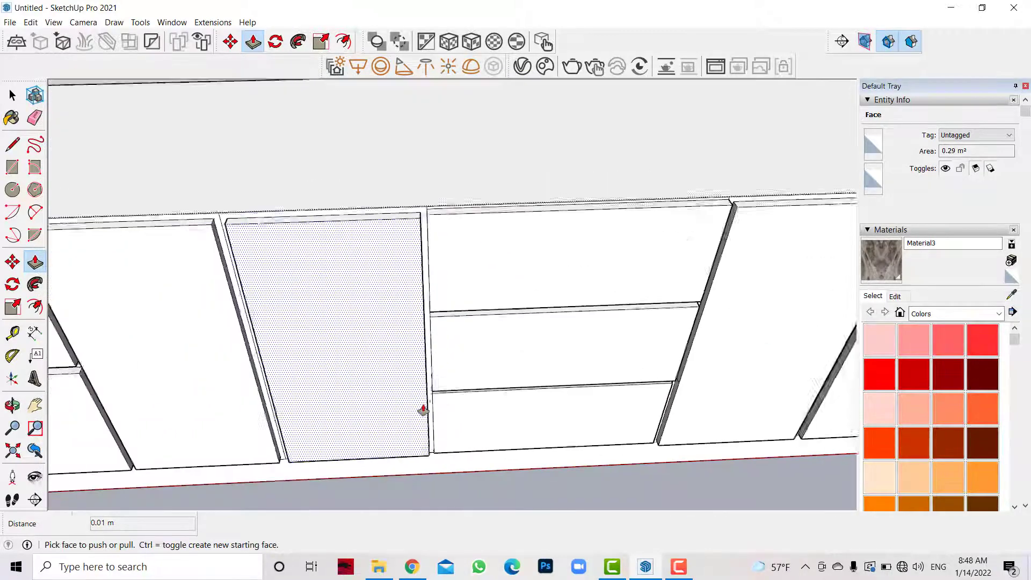
pyautogui.scroll(-2, 423, 405)
pyautogui.moveTo(310, 426); pyautogui.dragTo(535, 391, button='middle')
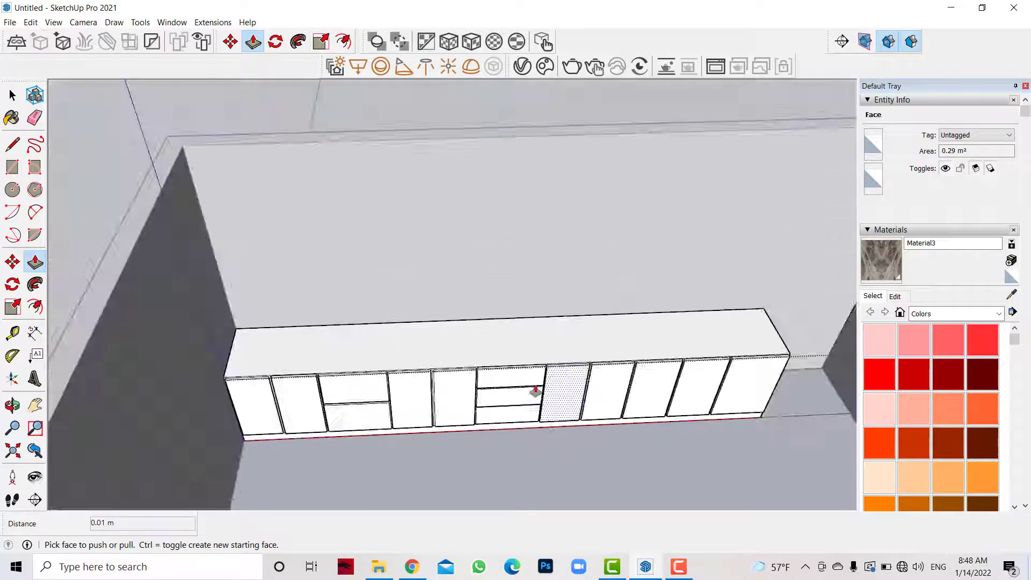
pyautogui.click(12, 405)
# Zoom out to the whole room and move the fridge against the end of the base cabinets.
pyautogui.moveTo(322, 376)
pyautogui.mouseDown()
pyautogui.moveTo(271, 349)
pyautogui.moveTo(283, 346)
pyautogui.mouseUp()
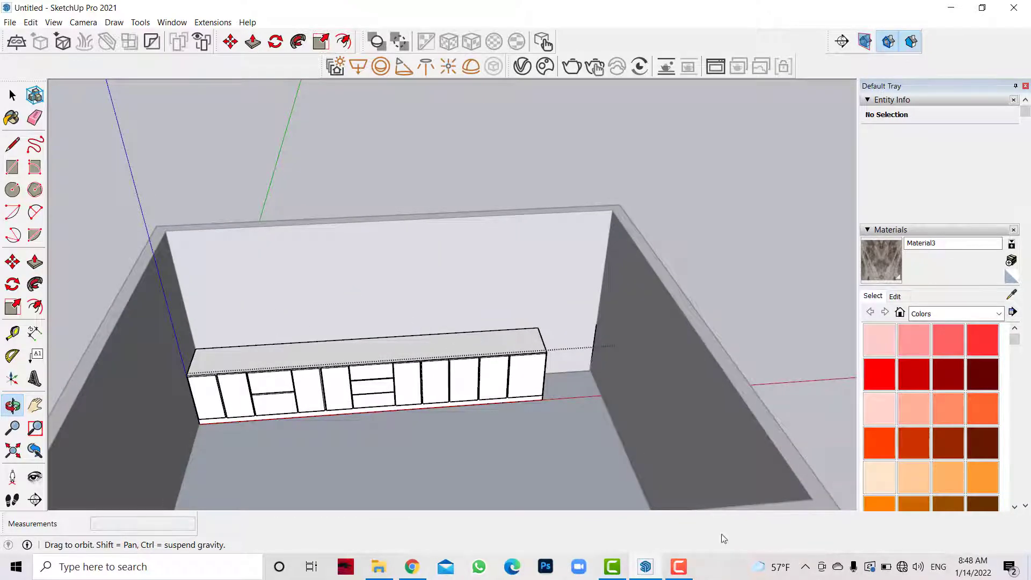
pyautogui.hotkey('shift', 'z')
pyautogui.press('q')
pyautogui.press('m')
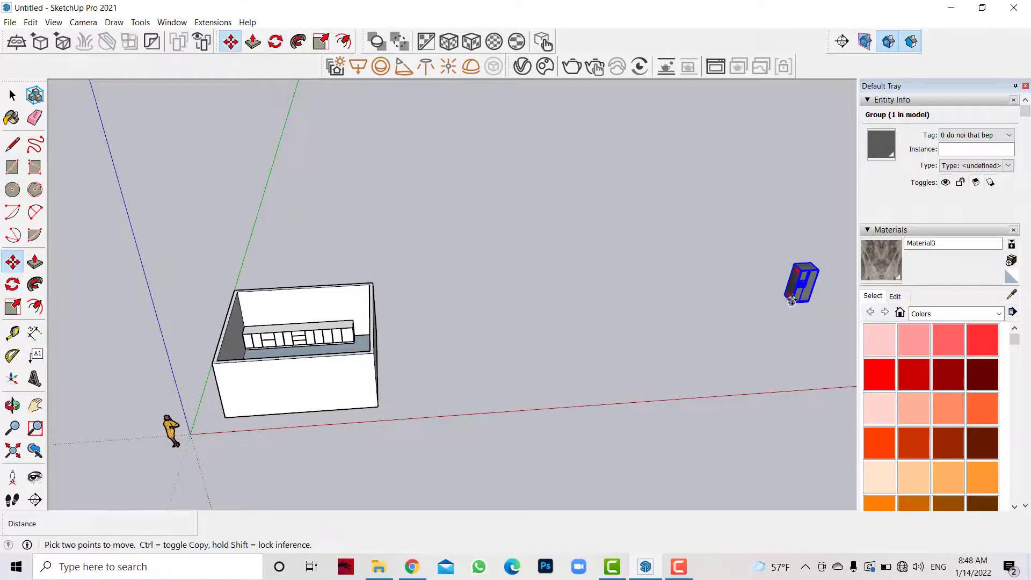
pyautogui.scroll(5, 322, 311)
pyautogui.scroll(3, 301, 343)
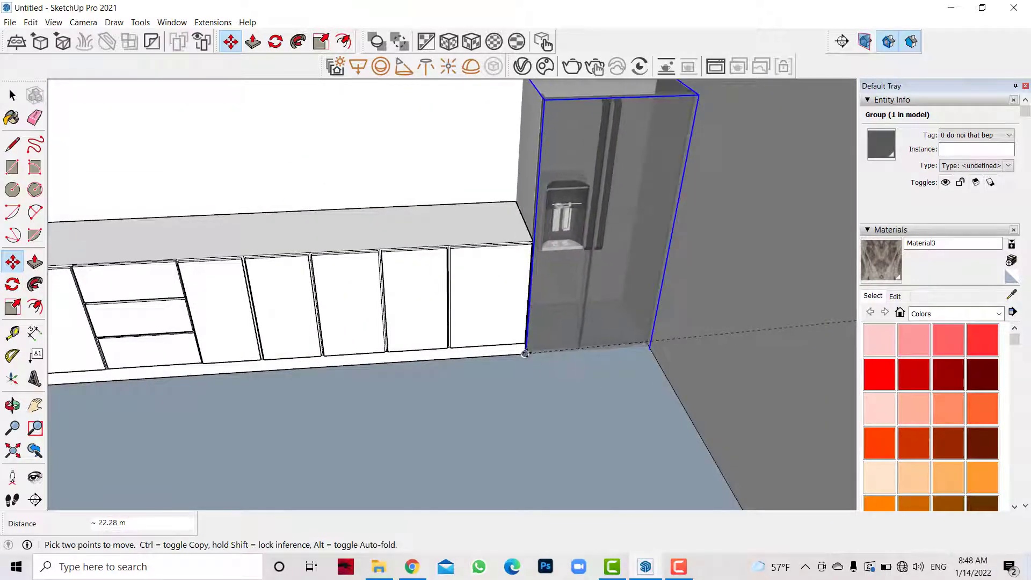
pyautogui.click(525, 353)
pyautogui.scroll(-5, 526, 354)
pyautogui.scroll(5, 537, 363)
pyautogui.scroll(3, 553, 421)
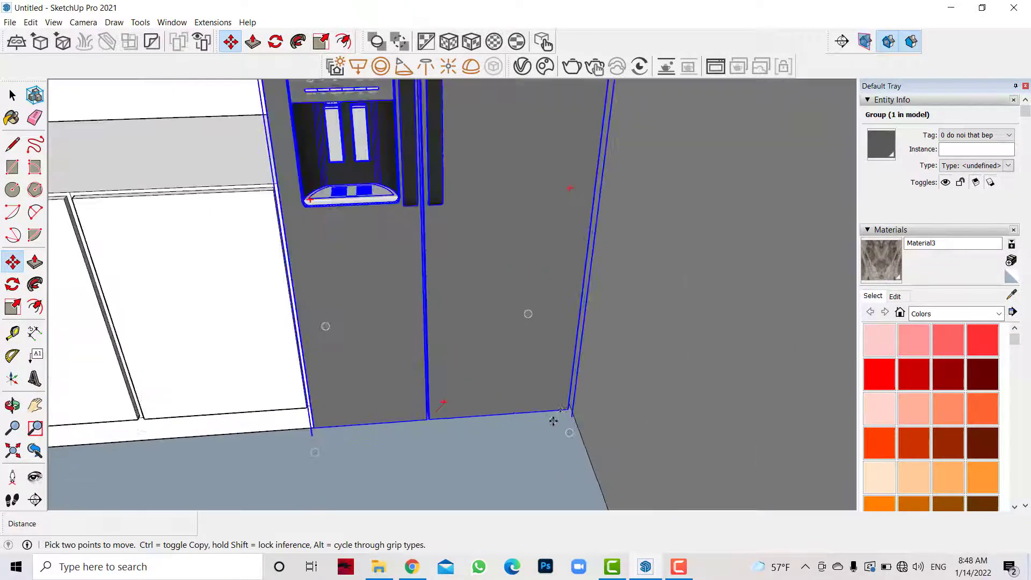
pyautogui.scroll(3, 553, 421)
# Select the entire base-cabinet run and combine it into one group.
pyautogui.scroll(-2, 577, 402)
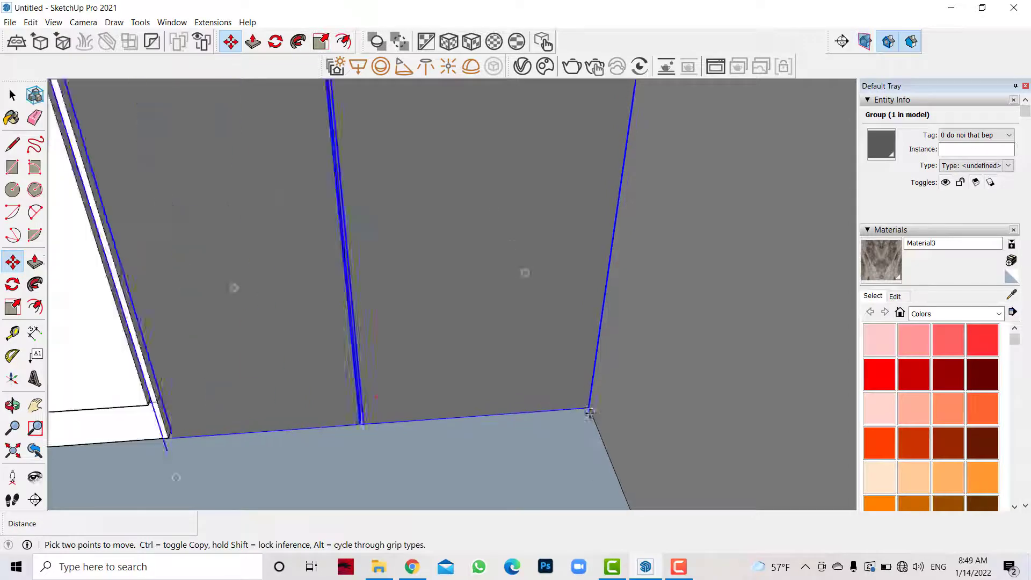
pyautogui.scroll(-3, 551, 333)
pyautogui.scroll(-3, 590, 408)
pyautogui.scroll(-3, 592, 411)
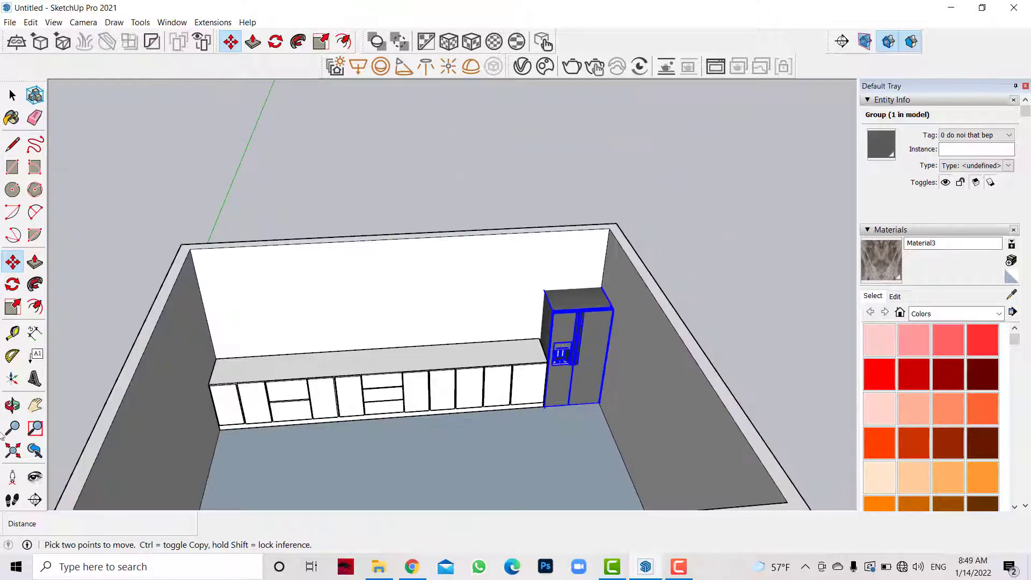
pyautogui.click(13, 405)
pyautogui.scroll(3, 471, 306)
pyautogui.scroll(2, 529, 354)
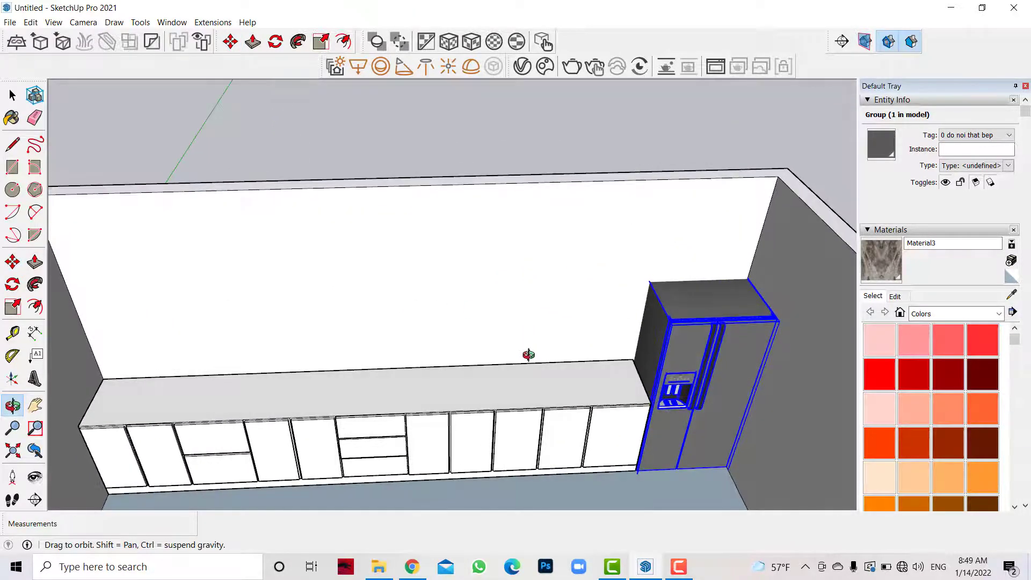
pyautogui.scroll(-3, 528, 355)
pyautogui.press('space')
pyautogui.tripleClick(364, 379)
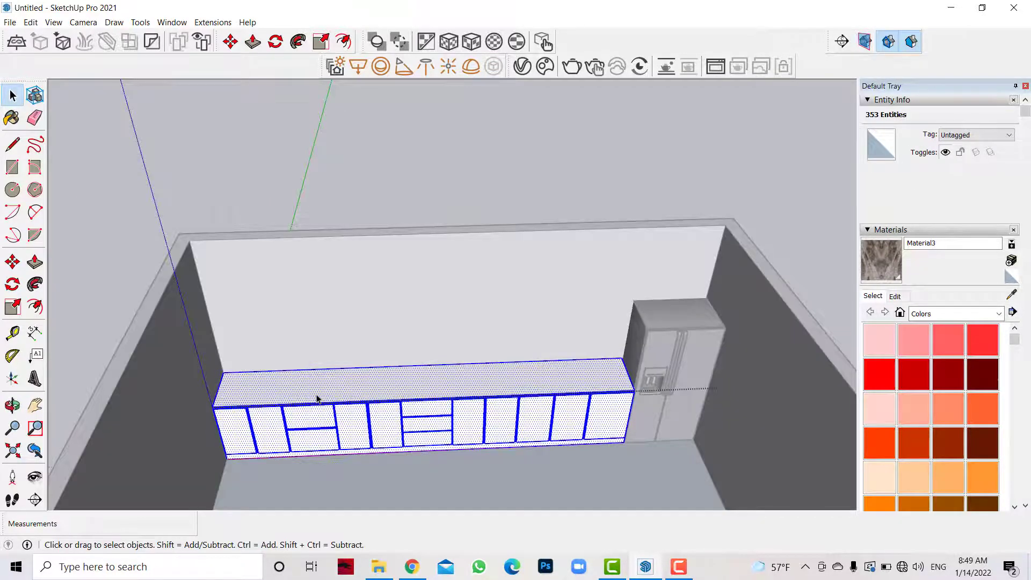
pyautogui.rightClick(318, 395)
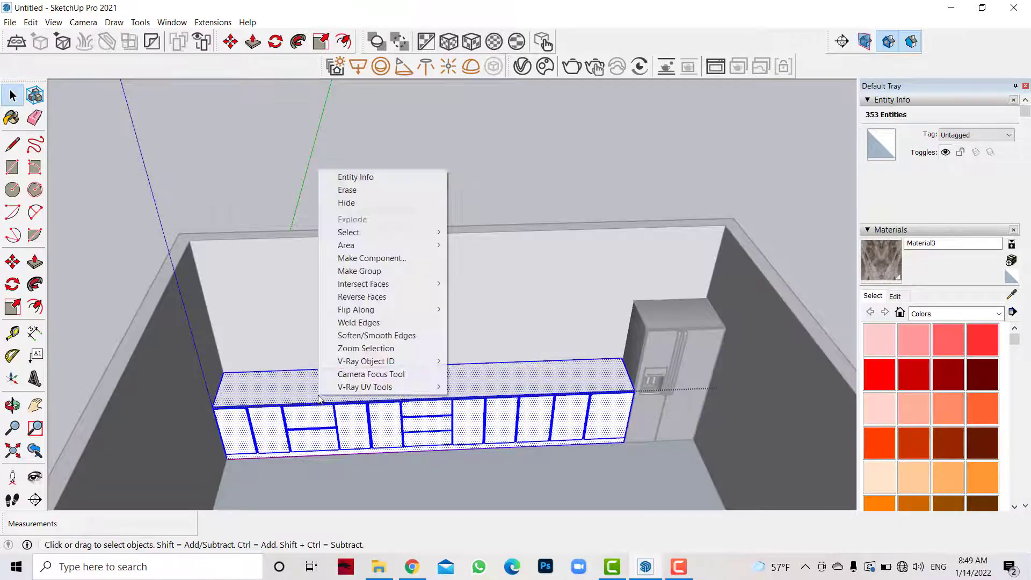
pyautogui.click(359, 271)
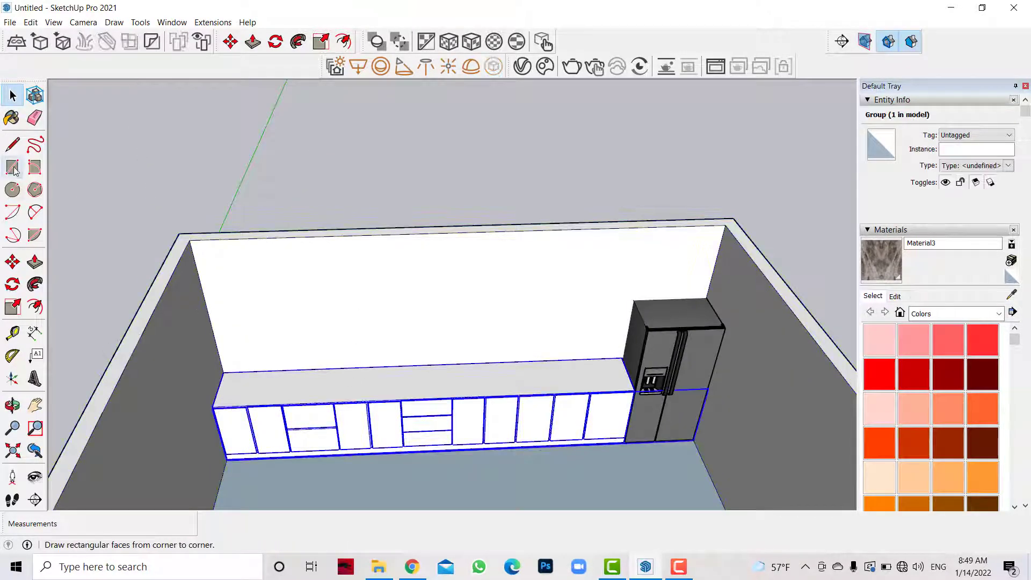
# Draw a 5.00 m by 0.30 m strip at the countertop's back and raise it 0.70 m.
pyautogui.scroll(3, 268, 352)
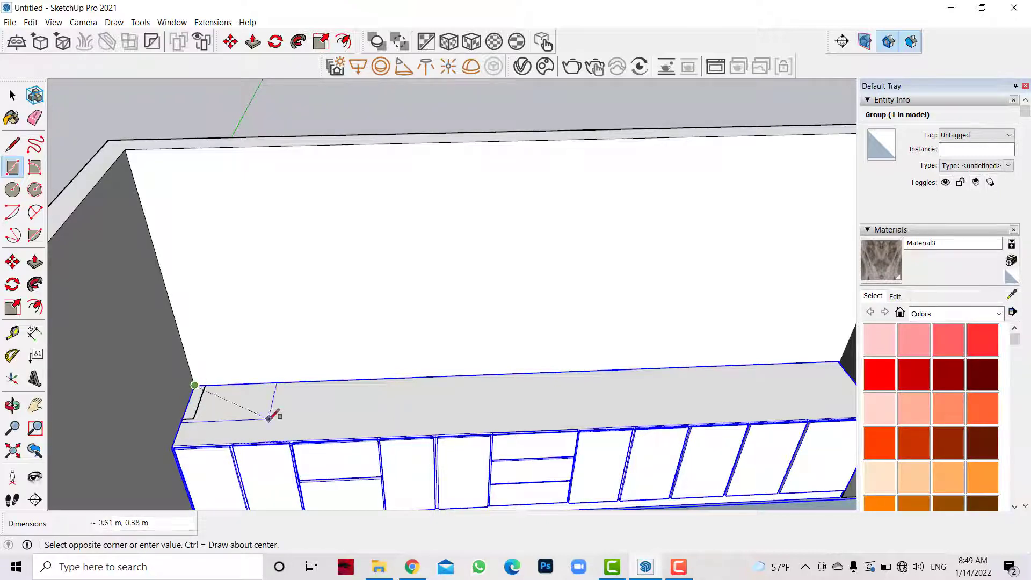
pyautogui.scroll(-4, 271, 416)
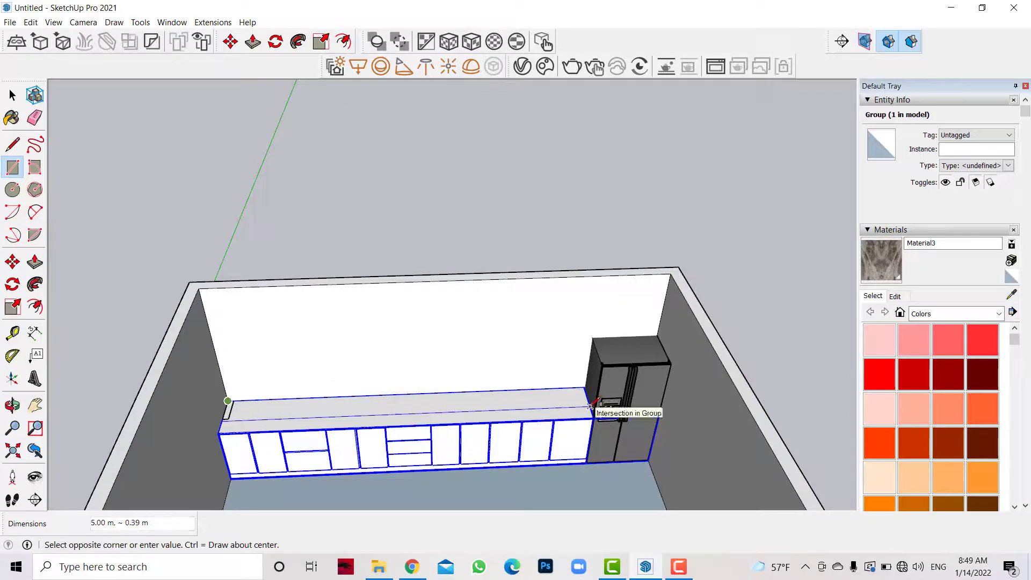
pyautogui.scroll(3, 590, 406)
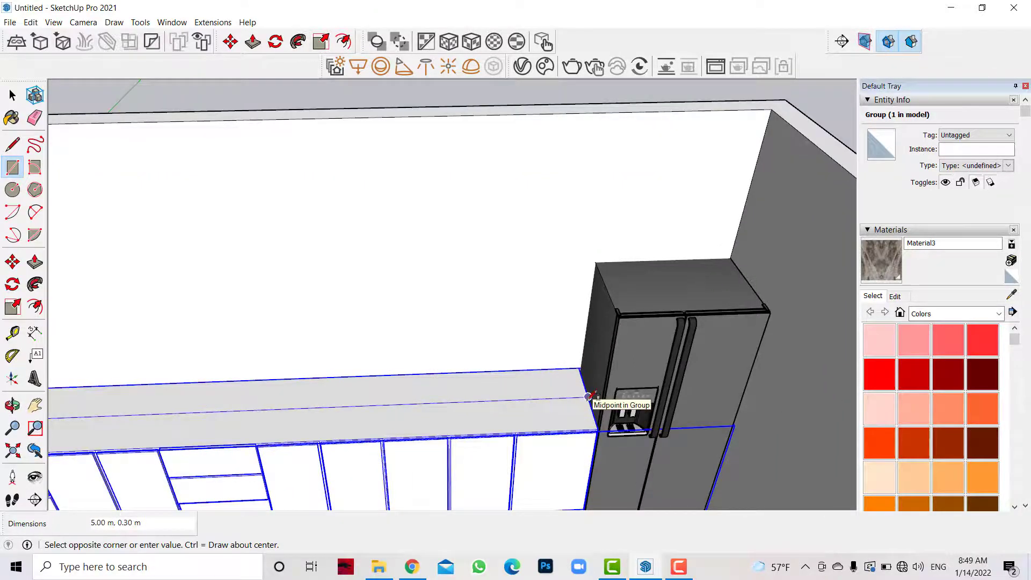
pyautogui.click(589, 397)
pyautogui.scroll(-3, 691, 416)
pyautogui.click(33, 263)
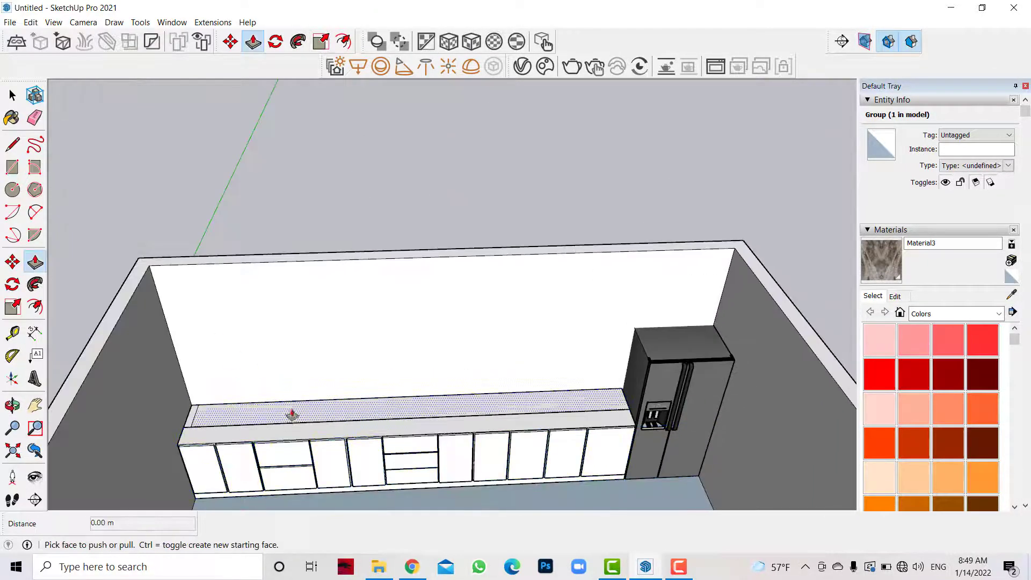
pyautogui.click(293, 415)
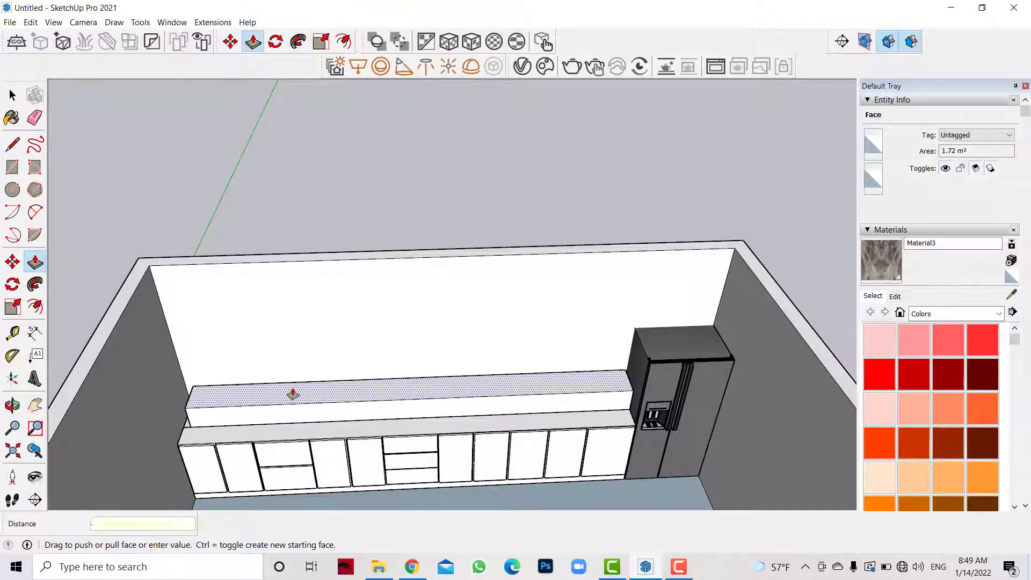
pyautogui.write('7')
pyautogui.press('Return')
# Extend the raised block's end out to the side wall and select the whole block.
pyautogui.scroll(5, 85, 416)
pyautogui.scroll(3, 156, 396)
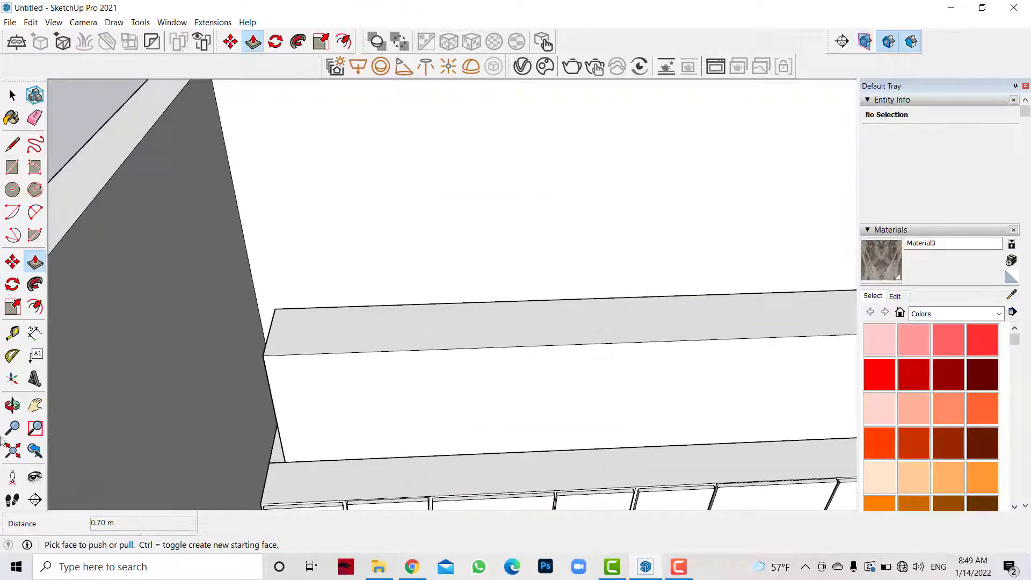
pyautogui.moveTo(156, 396)
pyautogui.mouseDown(button='middle')
pyautogui.moveTo(280, 402)
pyautogui.moveTo(290, 418)
pyautogui.mouseUp(button='middle')
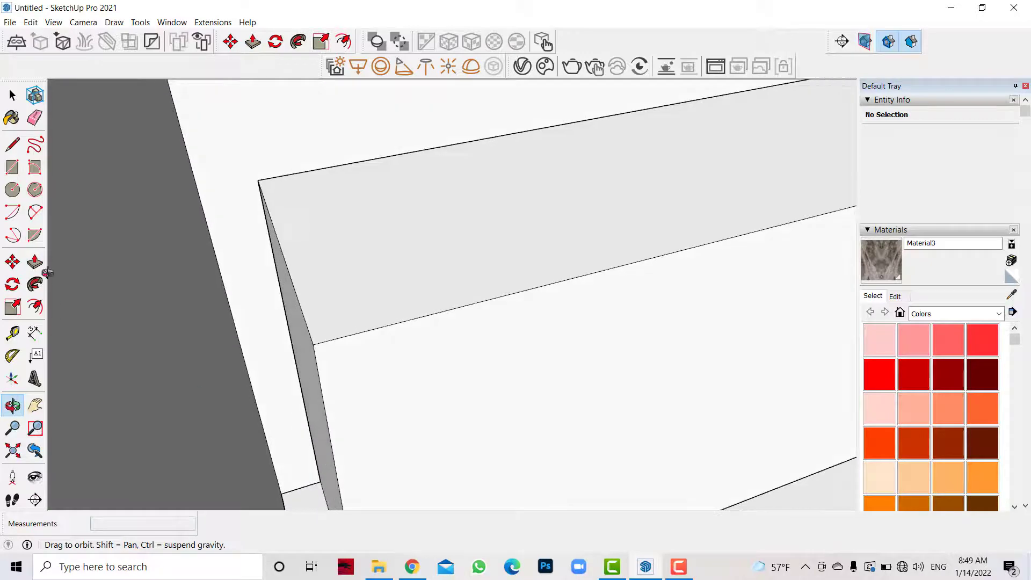
pyautogui.moveTo(305, 341); pyautogui.dragTo(220, 369)
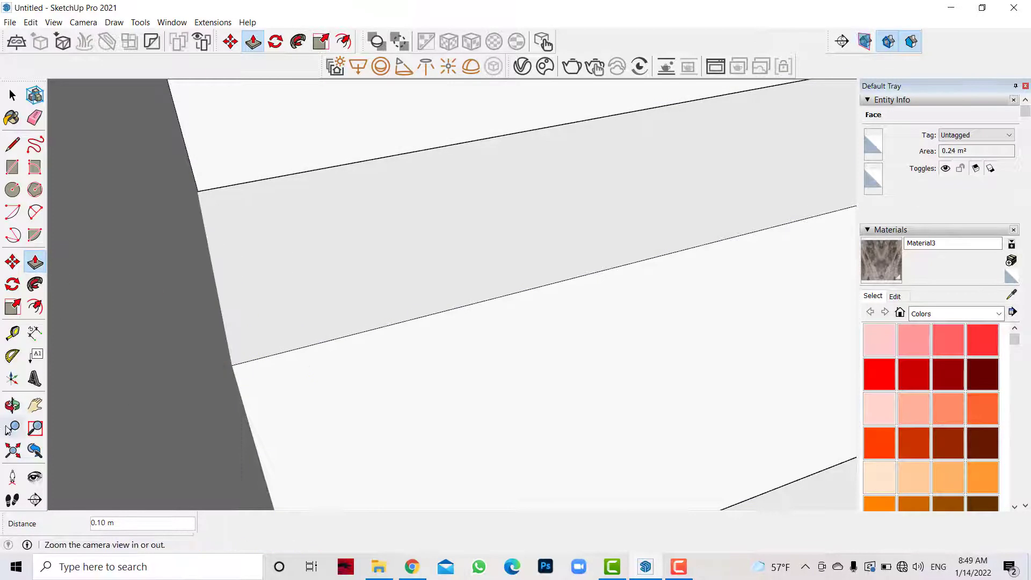
pyautogui.click(12, 405)
pyautogui.moveTo(64, 408)
pyautogui.mouseDown()
pyautogui.moveTo(225, 444)
pyautogui.moveTo(69, 326)
pyautogui.moveTo(293, 381)
pyautogui.moveTo(2, 140)
pyautogui.mouseUp()
pyautogui.press('space')
pyautogui.tripleClick(264, 338)
# Group the tall block and move it up the wall above the countertop.
pyautogui.rightClick(264, 343)
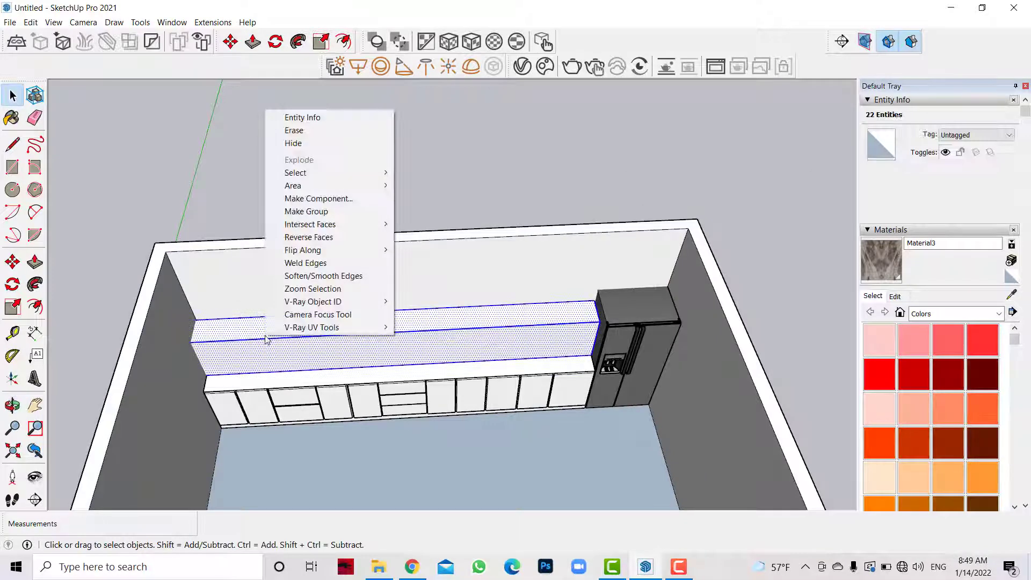
pyautogui.press('Escape')
pyautogui.scroll(2, 248, 322)
pyautogui.scroll(2, 248, 322)
pyautogui.hotkey('ctrl', 'g')
pyautogui.press('m')
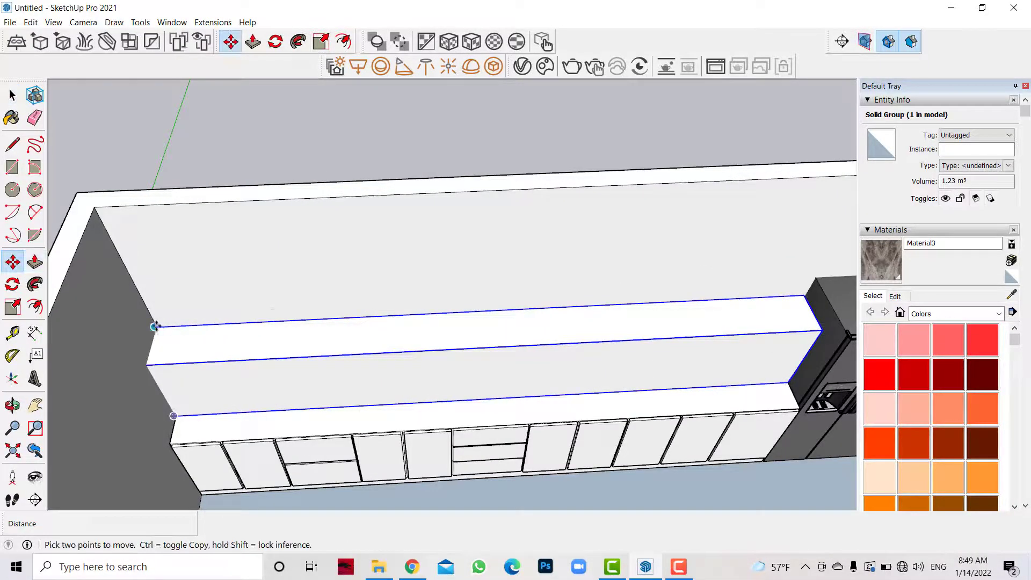
pyautogui.click(156, 325)
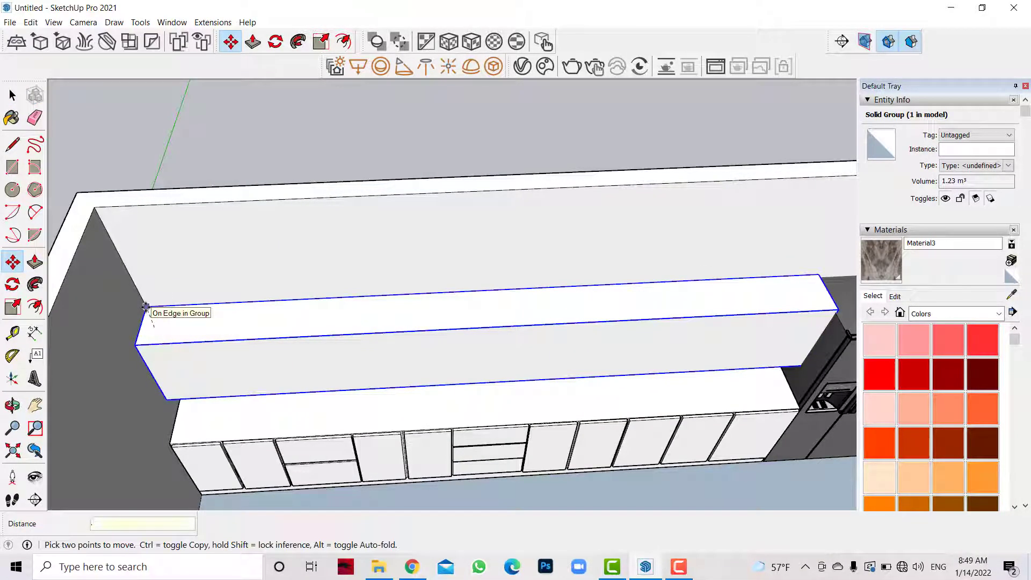
pyautogui.moveTo(145, 307)
pyautogui.mouseDown(button='middle')
pyautogui.moveTo(234, 361)
pyautogui.moveTo(306, 329)
pyautogui.mouseUp(button='middle')
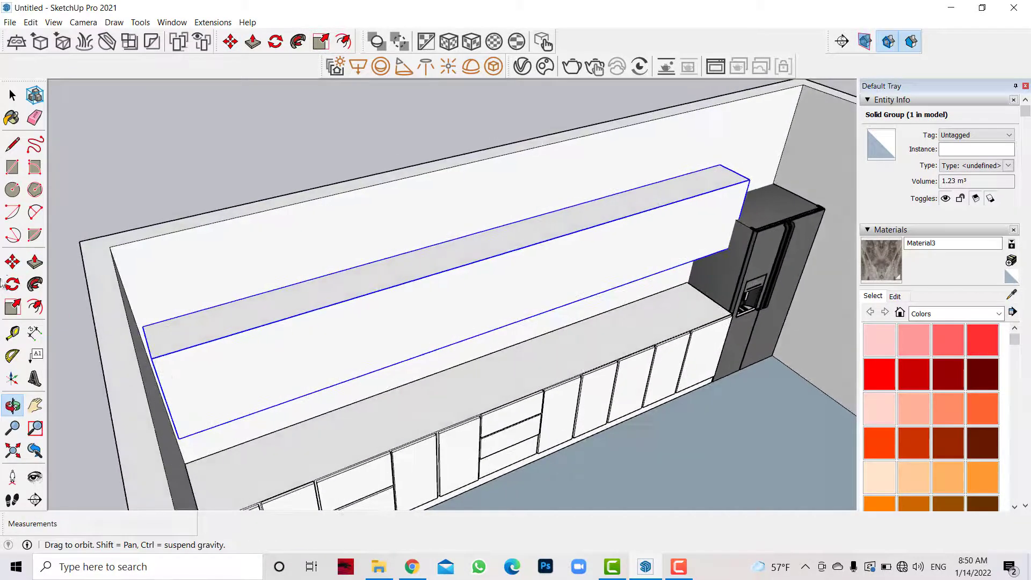
pyautogui.click(146, 325)
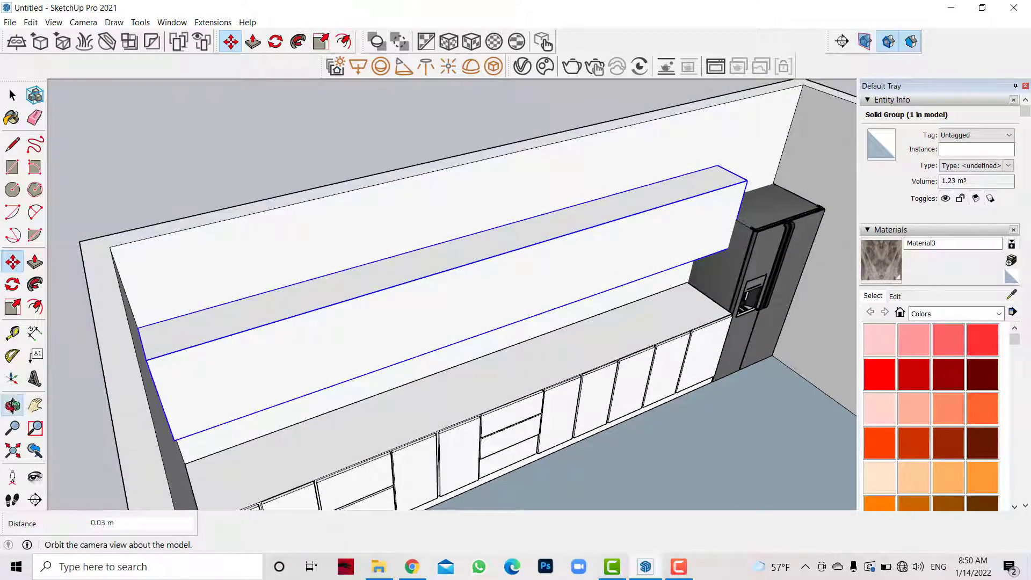
# Trim the block's end face with Push/Pull so it lines up with the fridge.
pyautogui.click(12, 405)
pyautogui.moveTo(267, 329); pyautogui.dragTo(474, 350)
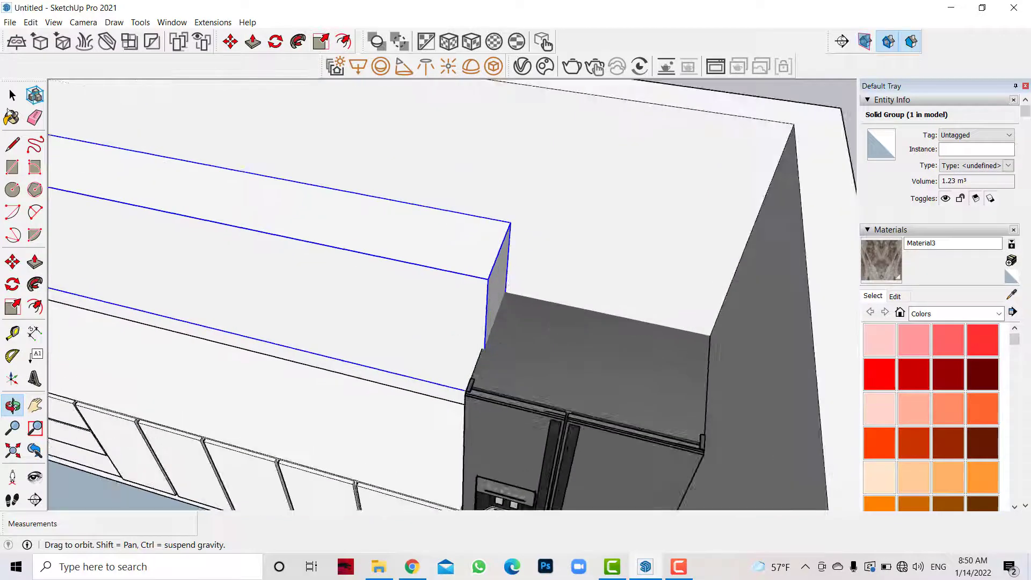
pyautogui.press('space')
pyautogui.moveTo(525, 368); pyautogui.dragTo(483, 272, button='middle')
pyautogui.tripleClick(469, 305)
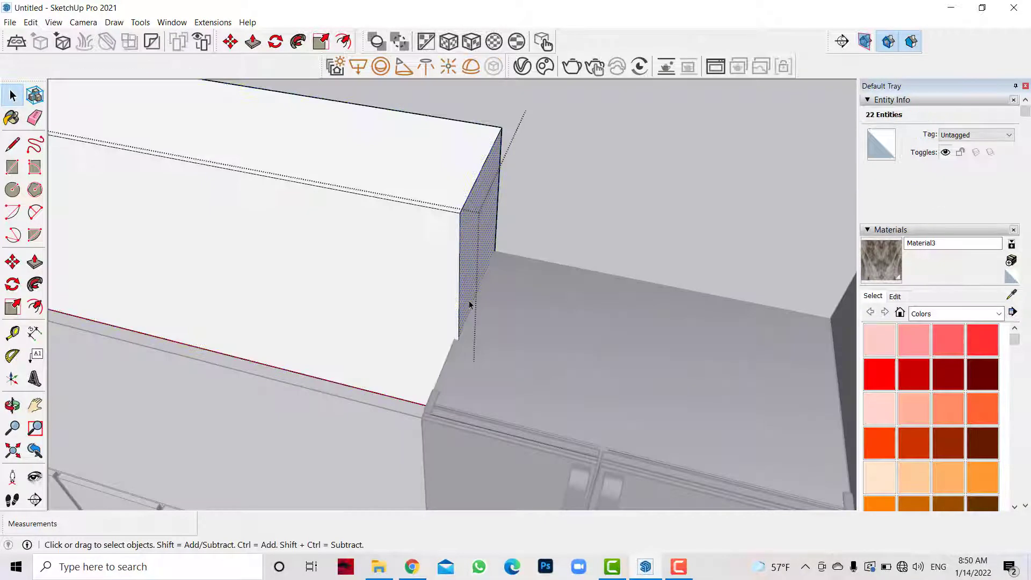
pyautogui.press('p')
pyautogui.click(471, 284)
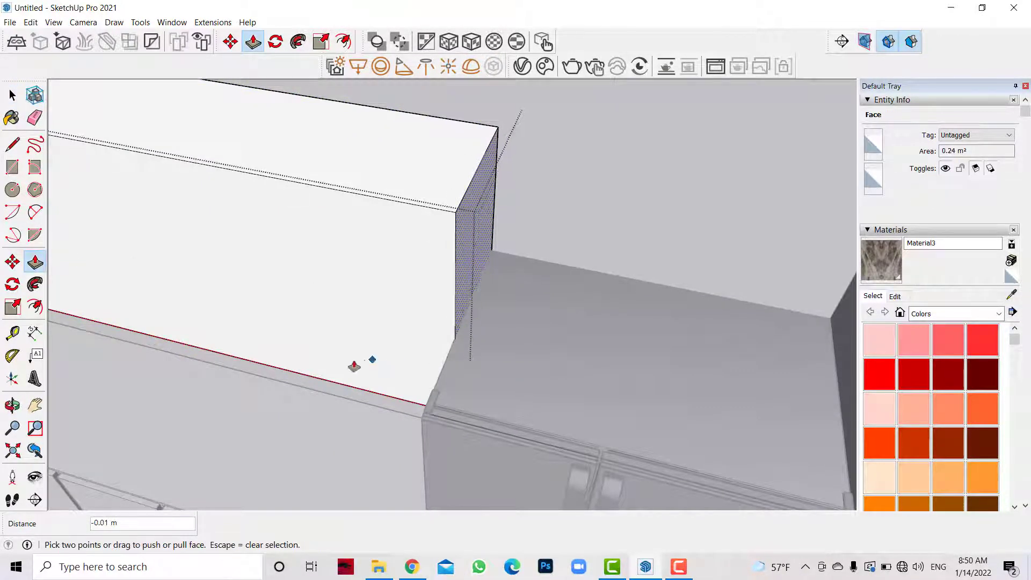
# Clear the selection and orbit to look down onto the fridge top.
pyautogui.moveTo(354, 367); pyautogui.dragTo(322, 344, button='middle')
pyautogui.click(13, 405)
pyautogui.moveTo(236, 409); pyautogui.dragTo(275, 403)
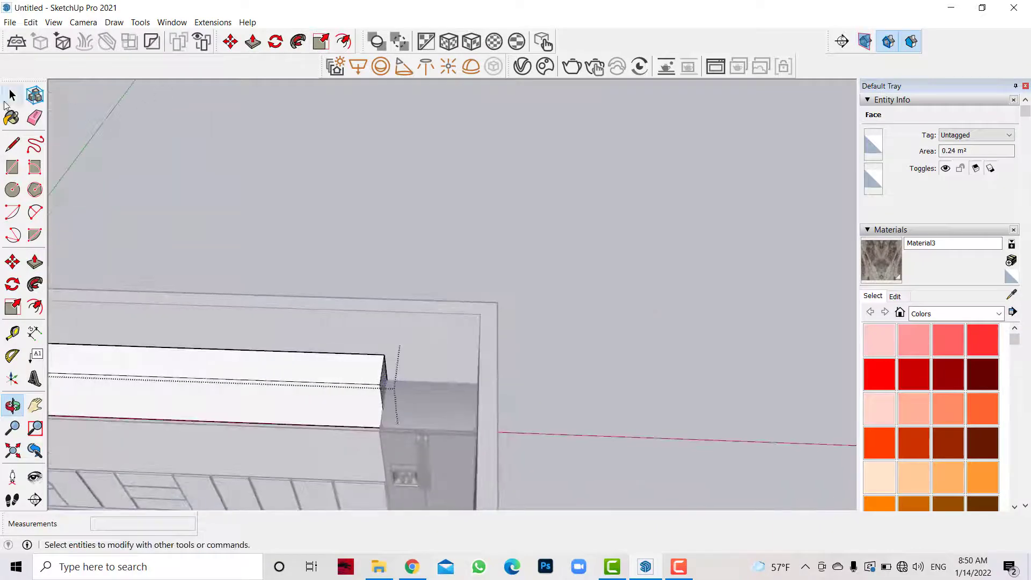
pyautogui.click(6, 101)
pyautogui.click(346, 283)
pyautogui.scroll(3, 333, 476)
pyautogui.scroll(2, 105, 395)
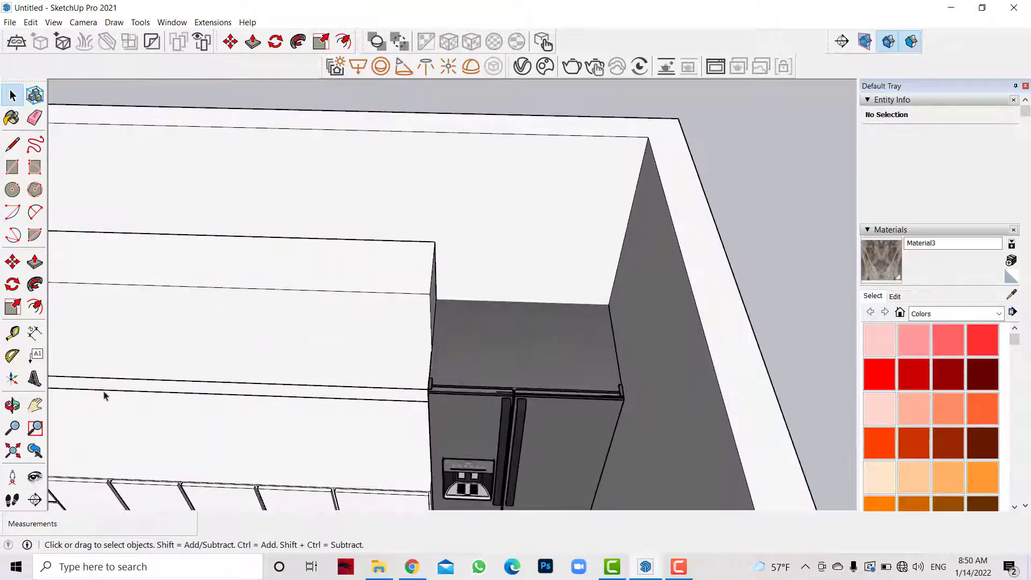
pyautogui.click(12, 405)
pyautogui.moveTo(408, 322)
pyautogui.mouseDown()
pyautogui.moveTo(430, 315)
pyautogui.moveTo(437, 288)
pyautogui.moveTo(417, 295)
pyautogui.moveTo(548, 287)
pyautogui.moveTo(540, 293)
pyautogui.mouseUp()
# Draw a rectangle across the fridge top and raise it into a box above the fridge.
pyautogui.click(13, 167)
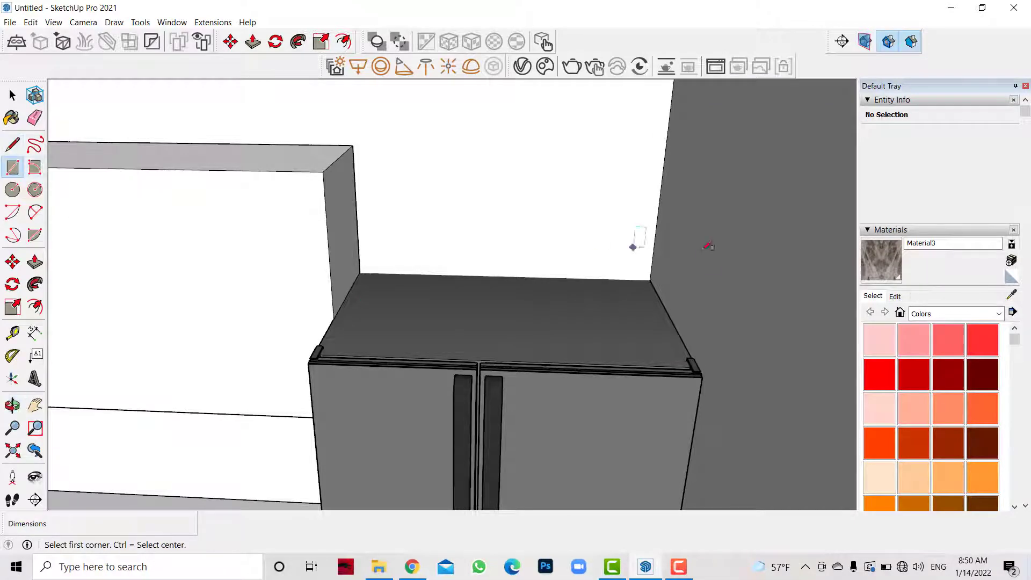
pyautogui.click(650, 279)
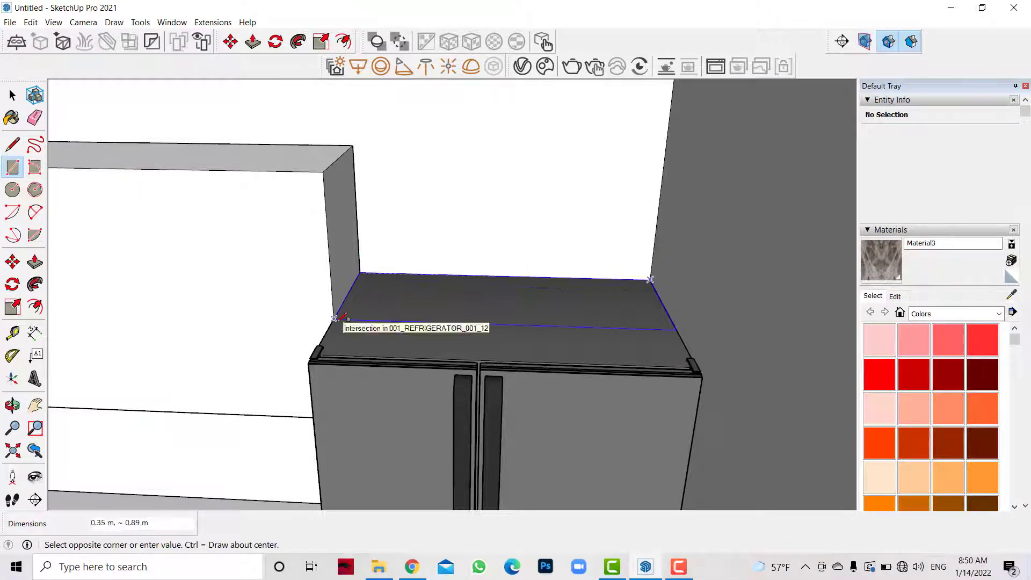
pyautogui.click(334, 318)
pyautogui.press('p')
pyautogui.click(473, 306)
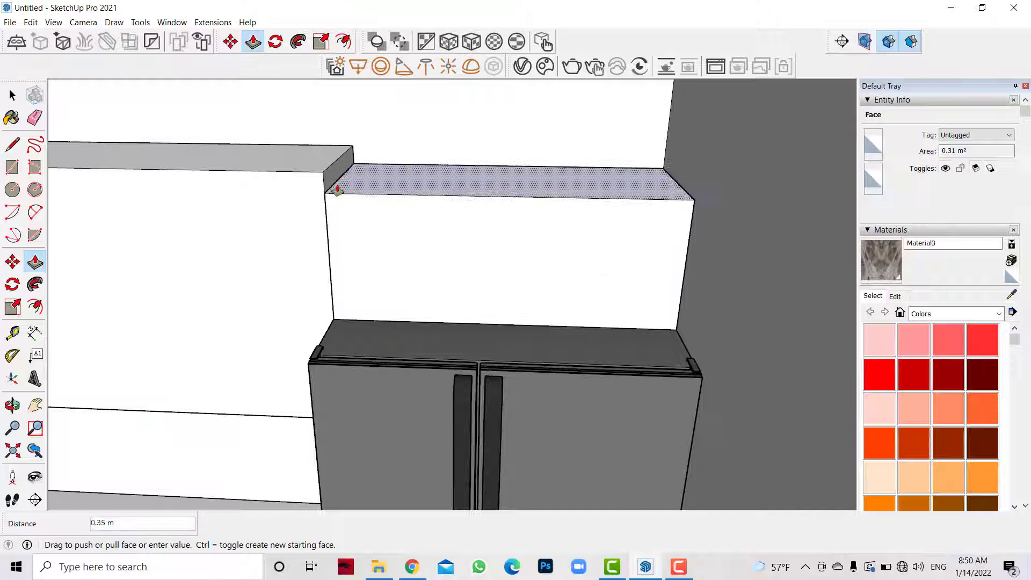
pyautogui.click(293, 170)
# Pull the box's front face out 0.4 m.
pyautogui.scroll(-3, 612, 306)
pyautogui.scroll(-2, 613, 306)
pyautogui.click(568, 326)
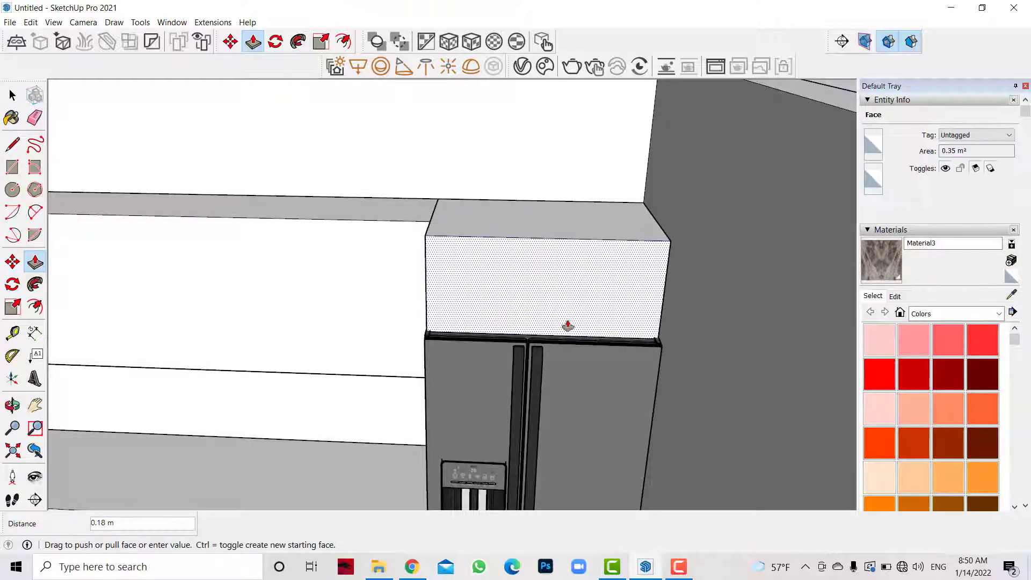
pyautogui.write('0.4')
pyautogui.press('Return')
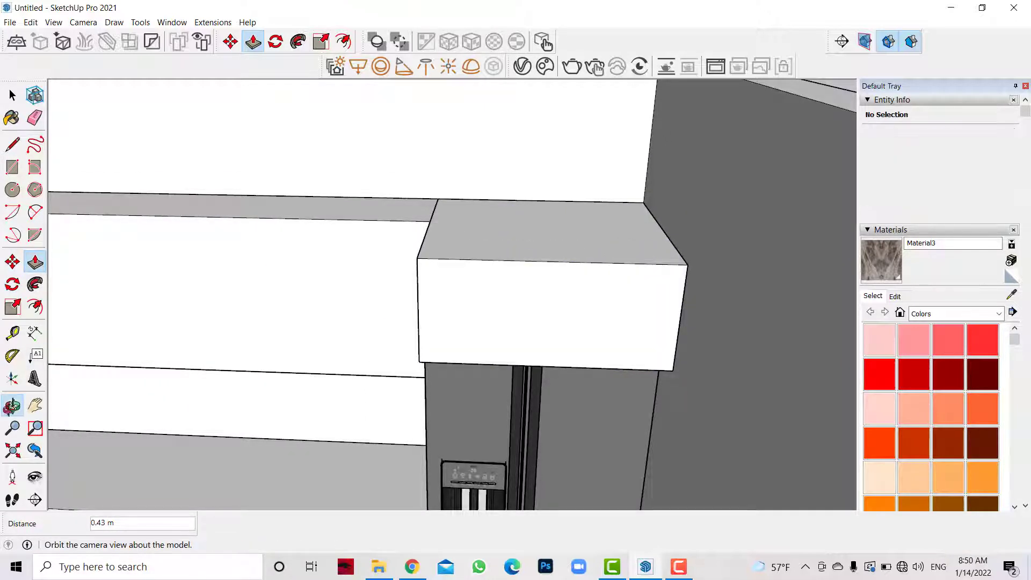
# Adjust the box's underside and push its front back in line with the cabinets.
pyautogui.click(12, 405)
pyautogui.moveTo(408, 349)
pyautogui.mouseDown()
pyautogui.moveTo(511, 347)
pyautogui.moveTo(523, 223)
pyautogui.moveTo(508, 202)
pyautogui.mouseUp()
pyautogui.press('p')
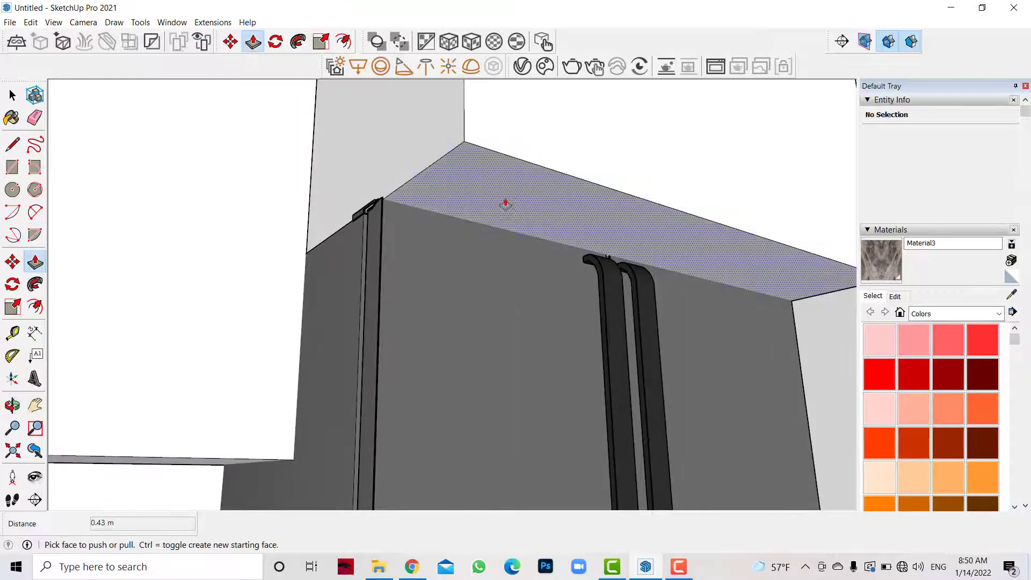
pyautogui.click(507, 196)
pyautogui.click(12, 405)
pyautogui.moveTo(264, 353)
pyautogui.mouseDown()
pyautogui.moveTo(353, 437)
pyautogui.moveTo(322, 419)
pyautogui.mouseUp()
pyautogui.click(35, 262)
pyautogui.click(380, 357)
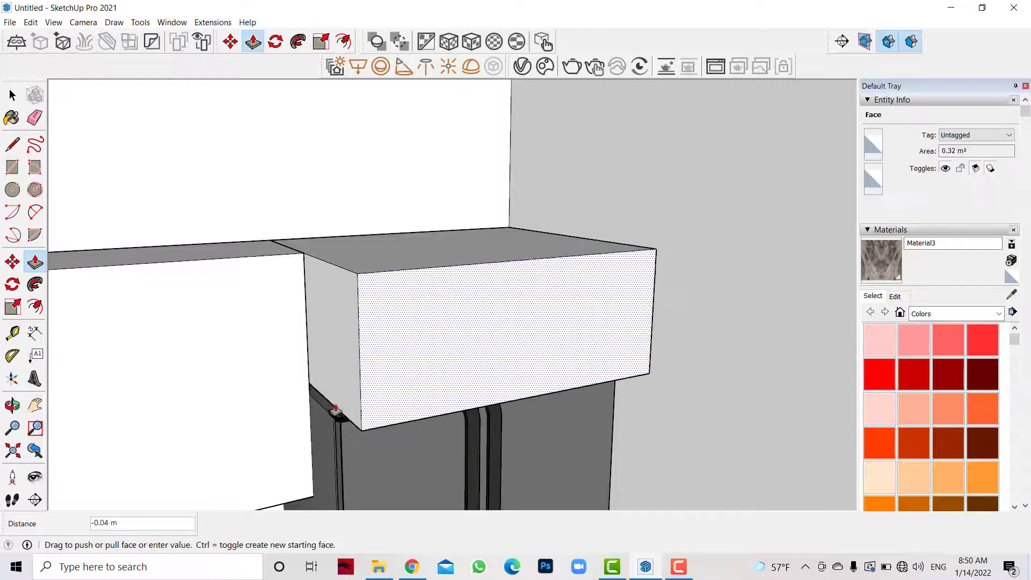
pyautogui.click(342, 418)
# Offset a thin inset border on the box front and push the inner panel 0.02 m.
pyautogui.press('o')
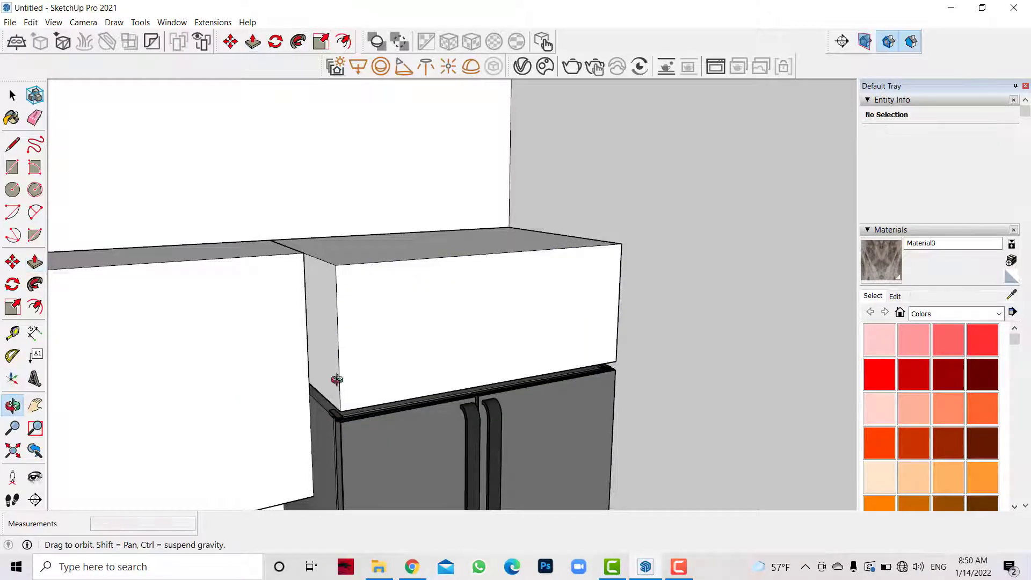
pyautogui.moveTo(338, 379); pyautogui.dragTo(403, 418)
pyautogui.scroll(-3, 403, 418)
pyautogui.click(34, 307)
pyautogui.click(444, 331)
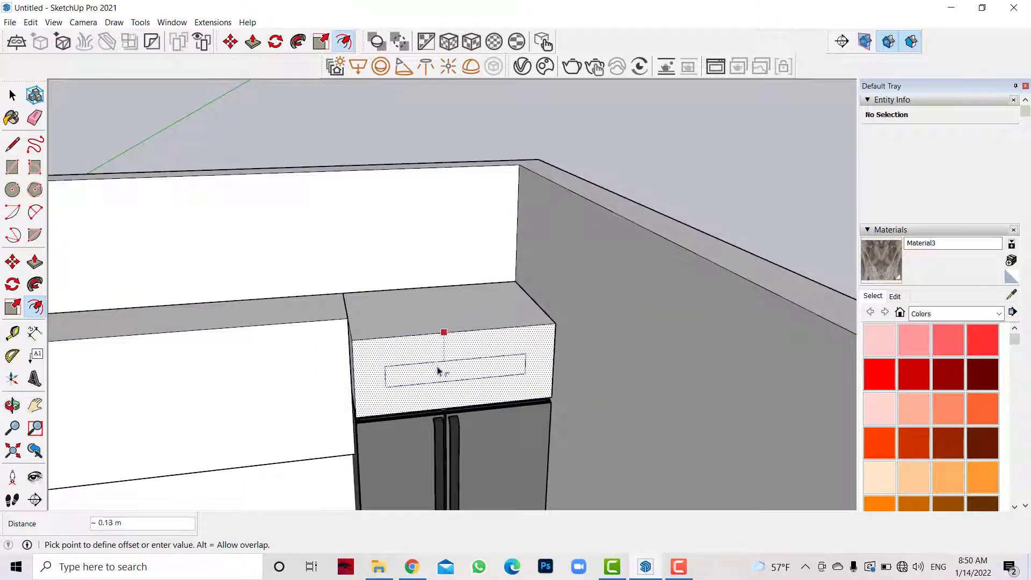
pyautogui.click(533, 329)
pyautogui.click(35, 284)
pyautogui.click(35, 261)
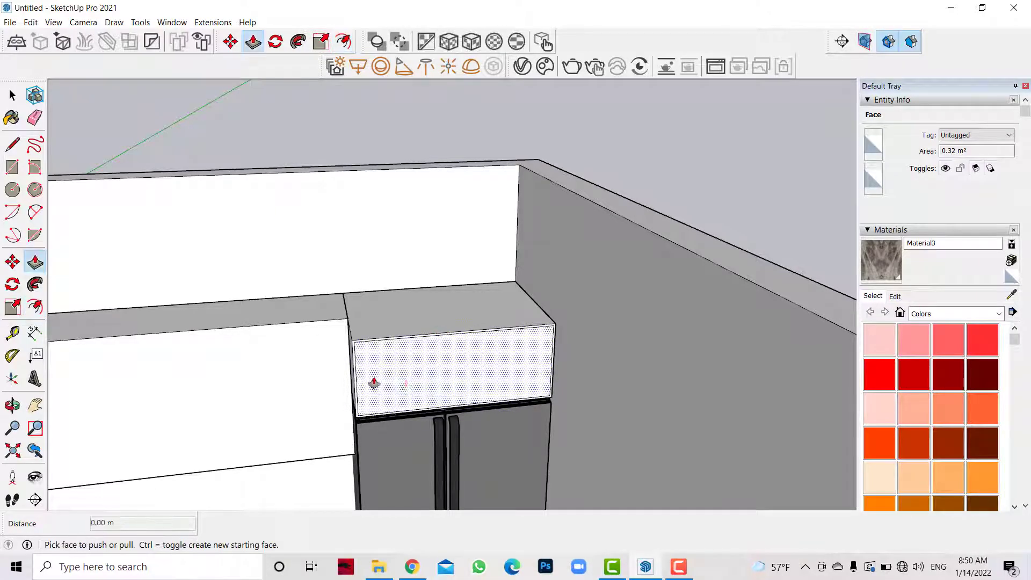
pyautogui.click(368, 395)
pyautogui.click(406, 384)
pyautogui.scroll(-2, 679, 365)
# Draw a vertical line down the upper cabinet front from its top midpoint.
pyautogui.moveTo(679, 365); pyautogui.dragTo(425, 344, button='middle')
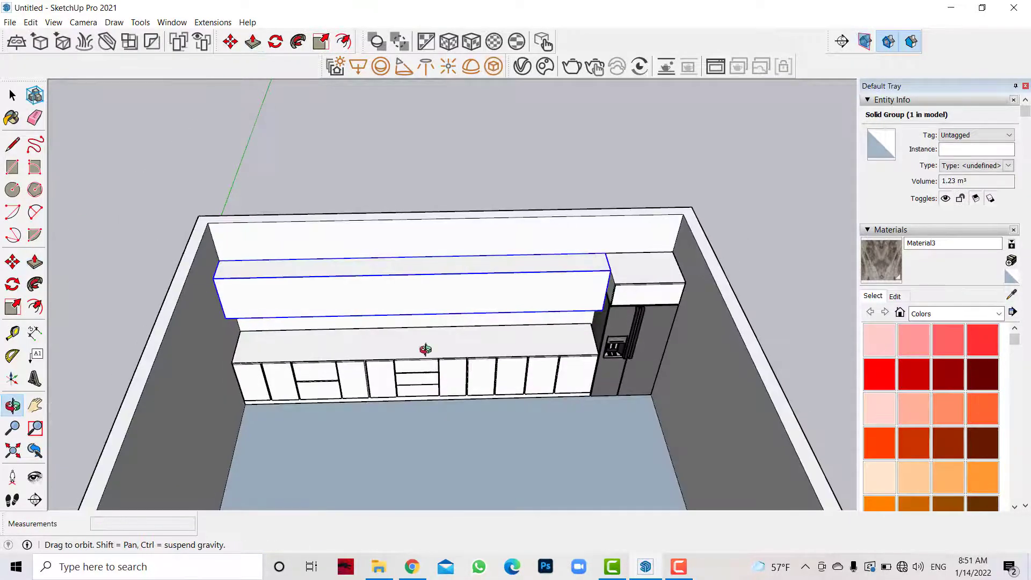
pyautogui.scroll(3, 429, 276)
pyautogui.press('space')
pyautogui.click(322, 232)
pyautogui.click(14, 144)
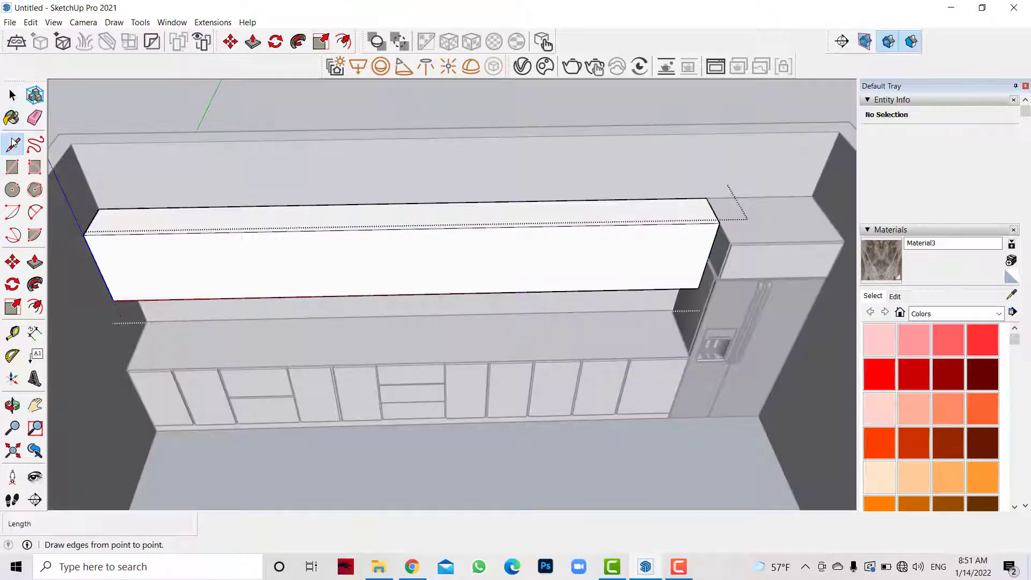
pyautogui.click(405, 228)
pyautogui.click(409, 294)
# Copy the vertical divider line 0.30 m along the front, undoing a stray extra copy.
pyautogui.scroll(2, 381, 172)
pyautogui.press('space')
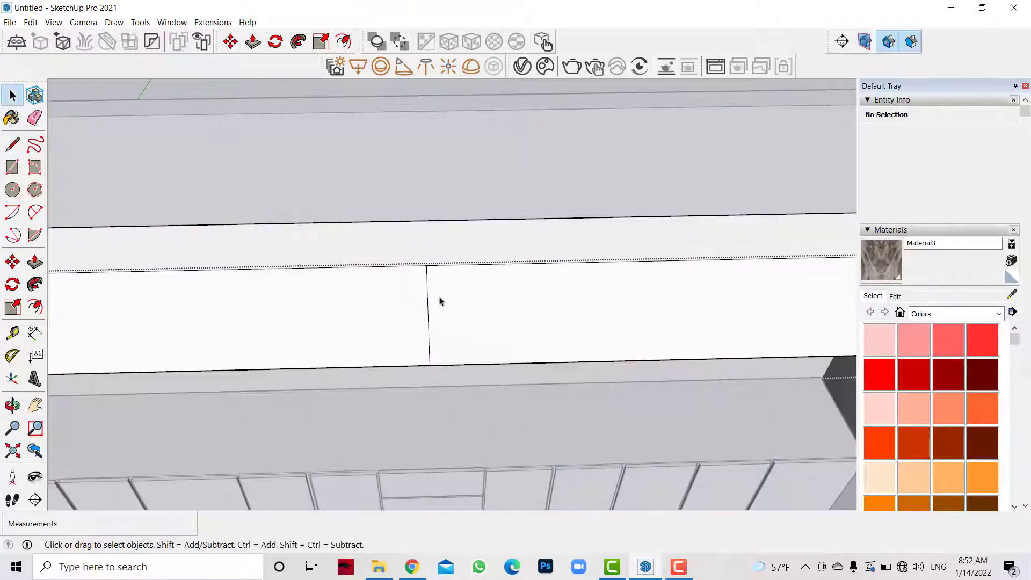
pyautogui.click(428, 290)
pyautogui.press('m')
pyautogui.click(428, 267)
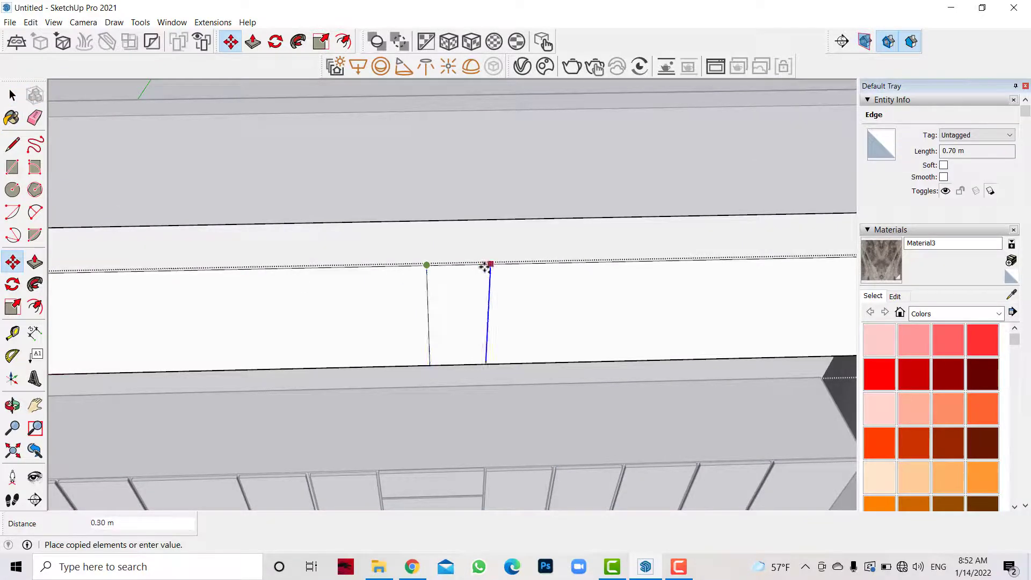
pyautogui.write('.3')
pyautogui.press('Return')
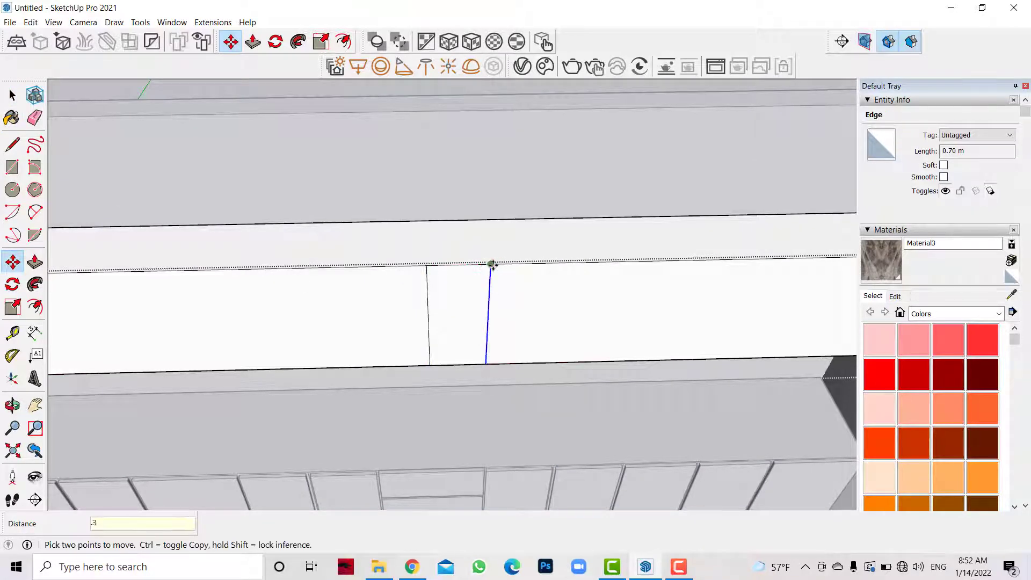
pyautogui.keyDown('ctrl'); pyautogui.click(490, 263); pyautogui.keyUp('ctrl')
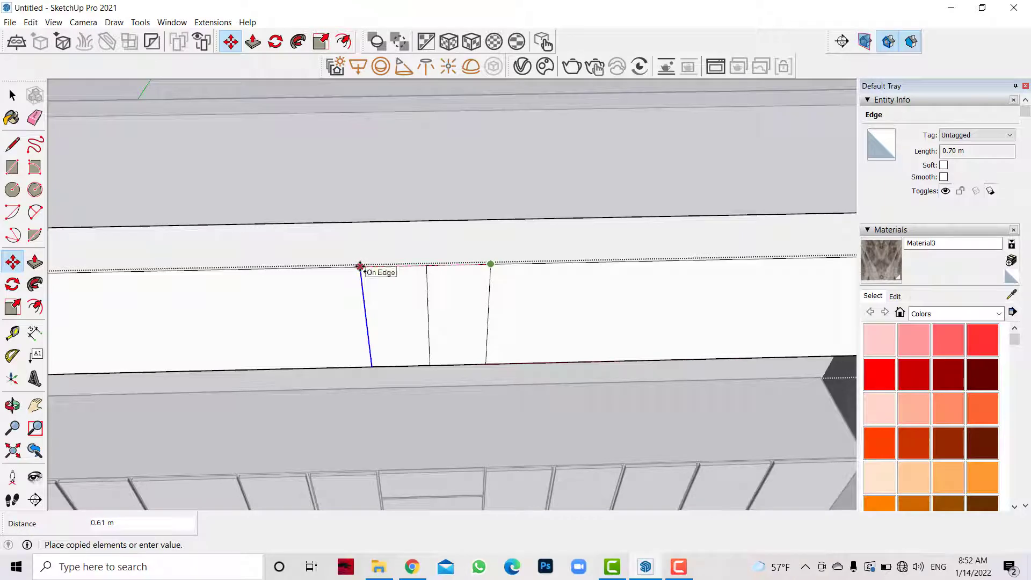
pyautogui.hotkey('ctrl', 'z')
# Copy two more divider lines at the typed spacings, including 9, then return to Select.
pyautogui.keyDown('ctrl'); pyautogui.click(427, 287); pyautogui.keyUp('ctrl')
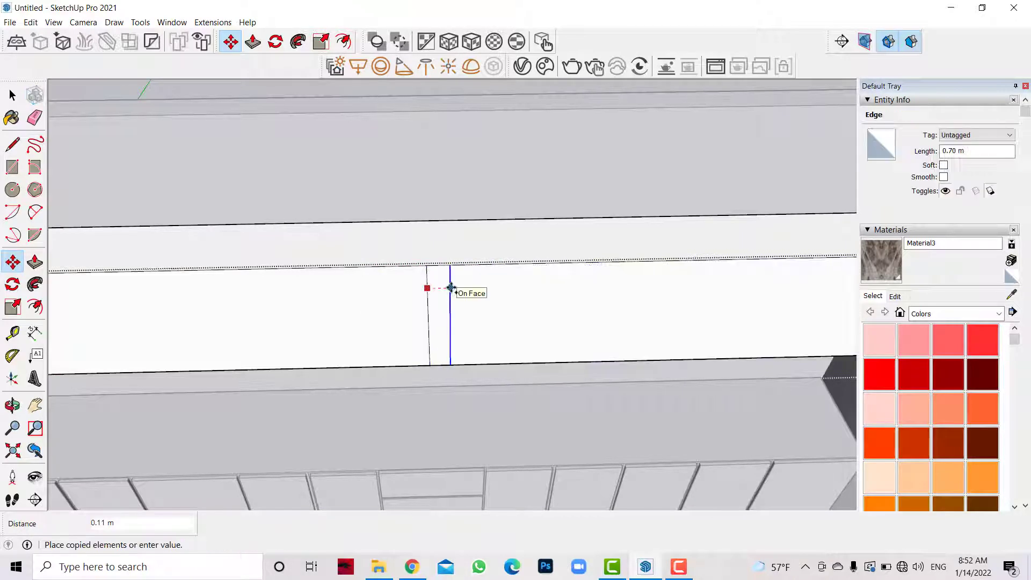
pyautogui.write('.45')
pyautogui.press('Return')
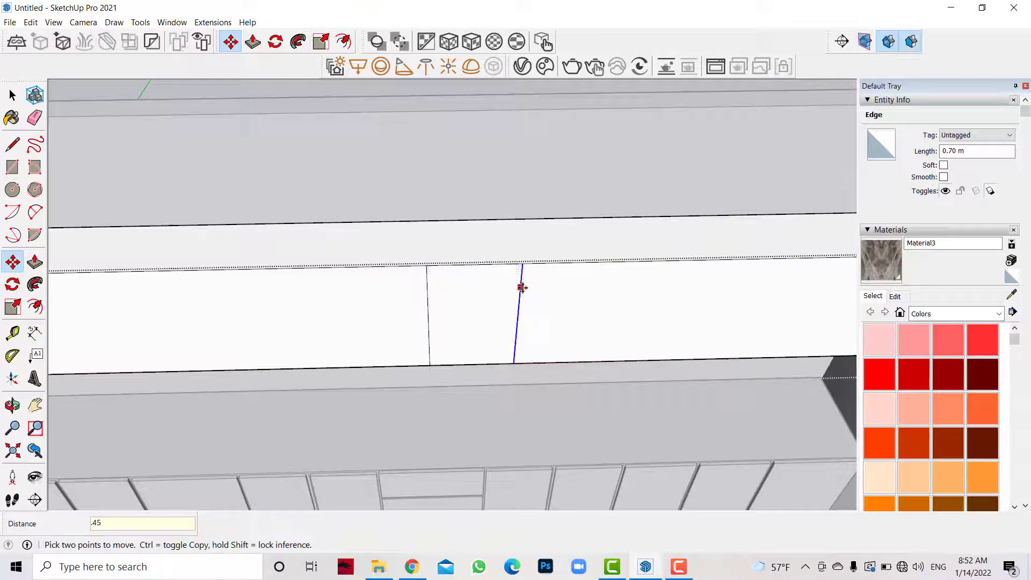
pyautogui.keyDown('ctrl'); pyautogui.click(520, 288); pyautogui.keyUp('ctrl')
pyautogui.write('9')
pyautogui.press('Return')
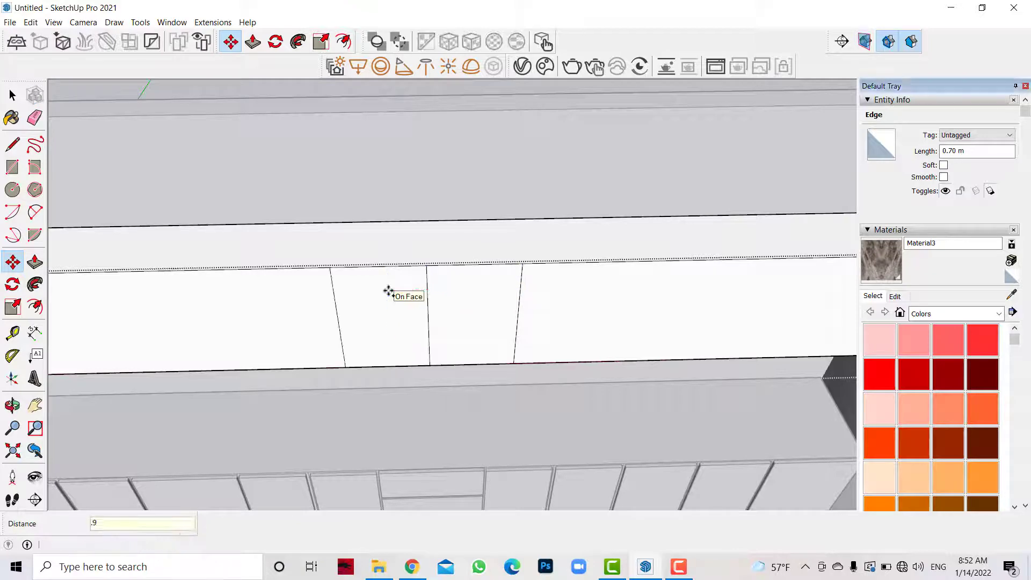
pyautogui.scroll(-3, 399, 295)
pyautogui.click(12, 96)
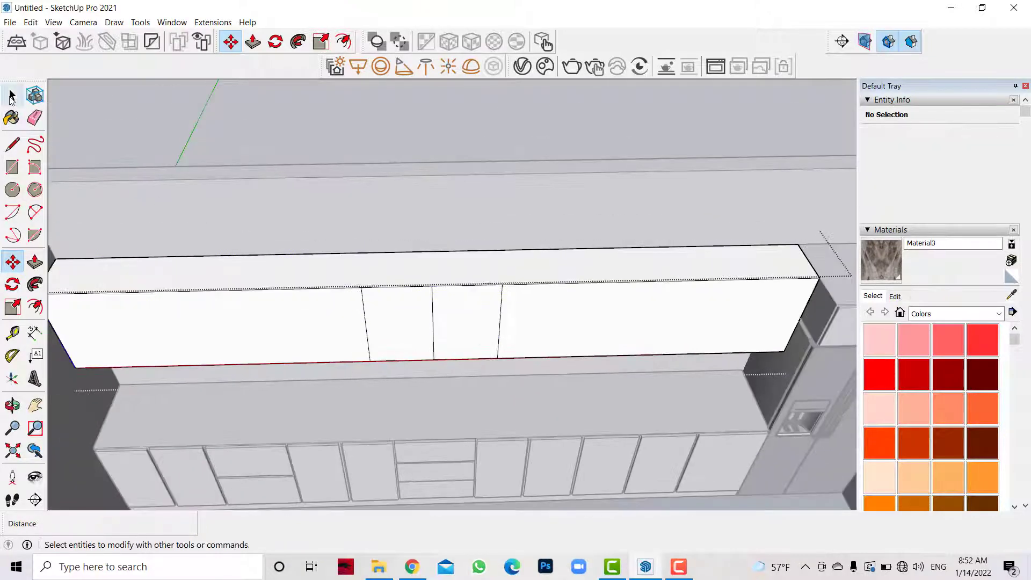
# Delete the stray vertical edge on the cabinet front and orbit to view the whole upper run.
pyautogui.click(433, 323)
pyautogui.press('Delete')
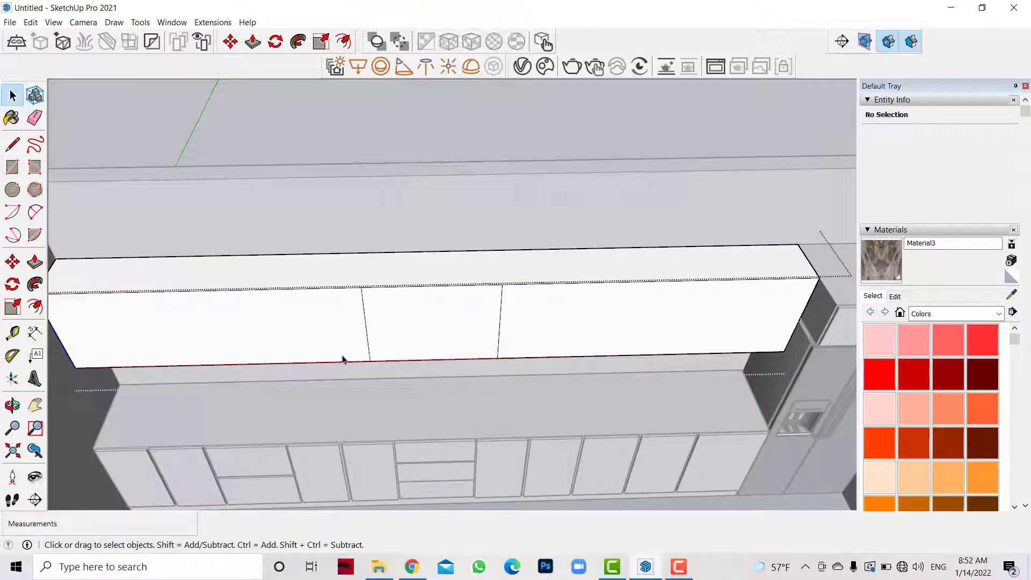
pyautogui.click(12, 405)
pyautogui.moveTo(438, 333)
pyautogui.mouseDown()
pyautogui.moveTo(455, 377)
pyautogui.moveTo(493, 375)
pyautogui.moveTo(481, 388)
pyautogui.mouseUp()
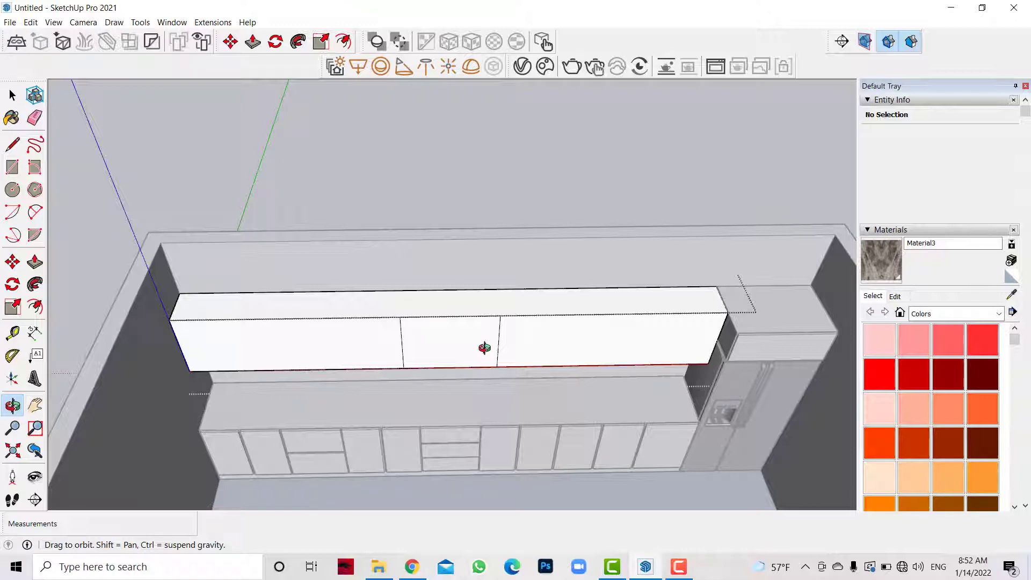
# Copy the vertical door division line to the right at 0.54, 0.3 and 0.5 m spacings.
pyautogui.click(13, 95)
pyautogui.scroll(2, 501, 331)
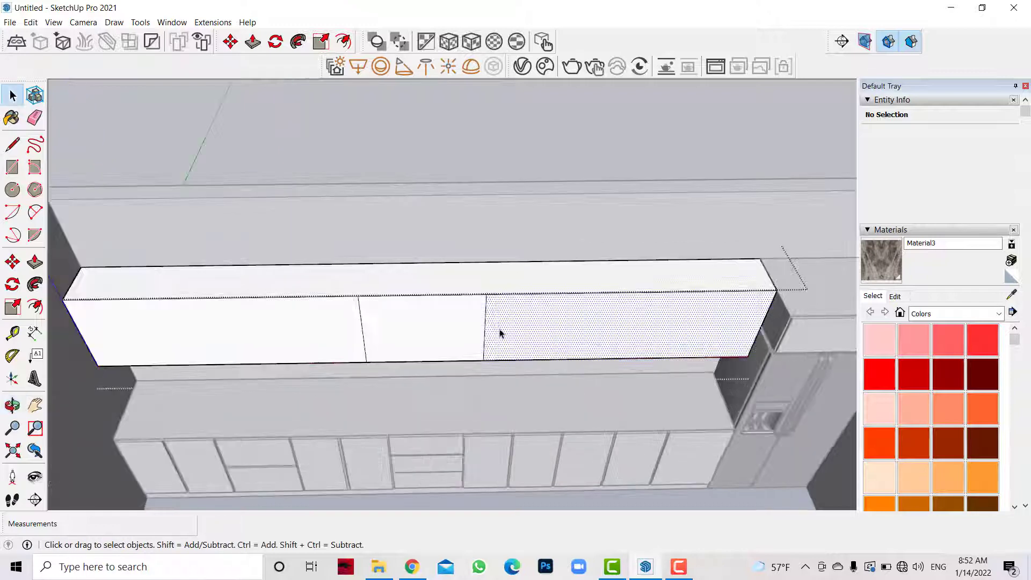
pyautogui.click(488, 321)
pyautogui.click(12, 262)
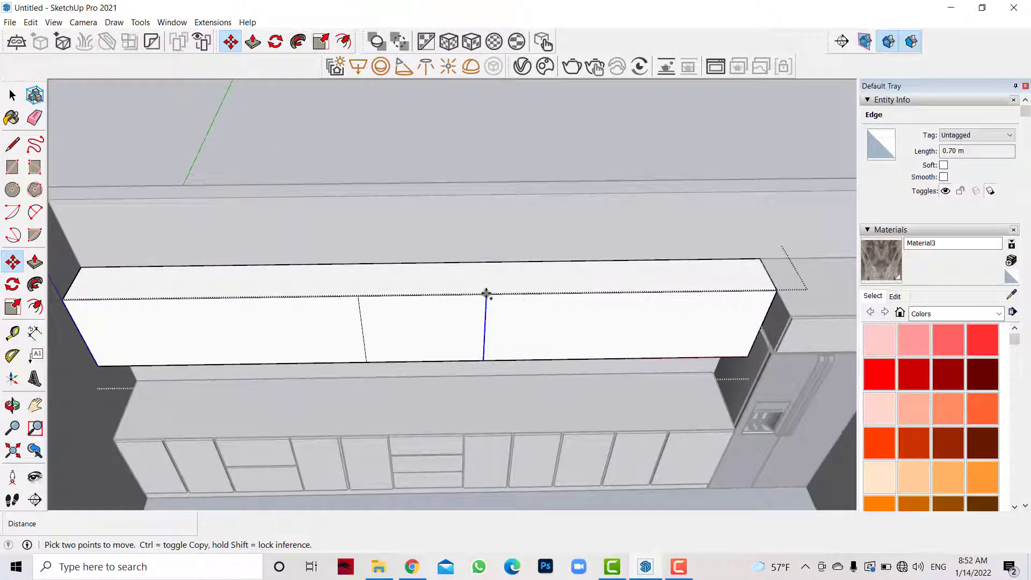
pyautogui.click(486, 294)
pyautogui.press('ctrl')
pyautogui.write('.54')
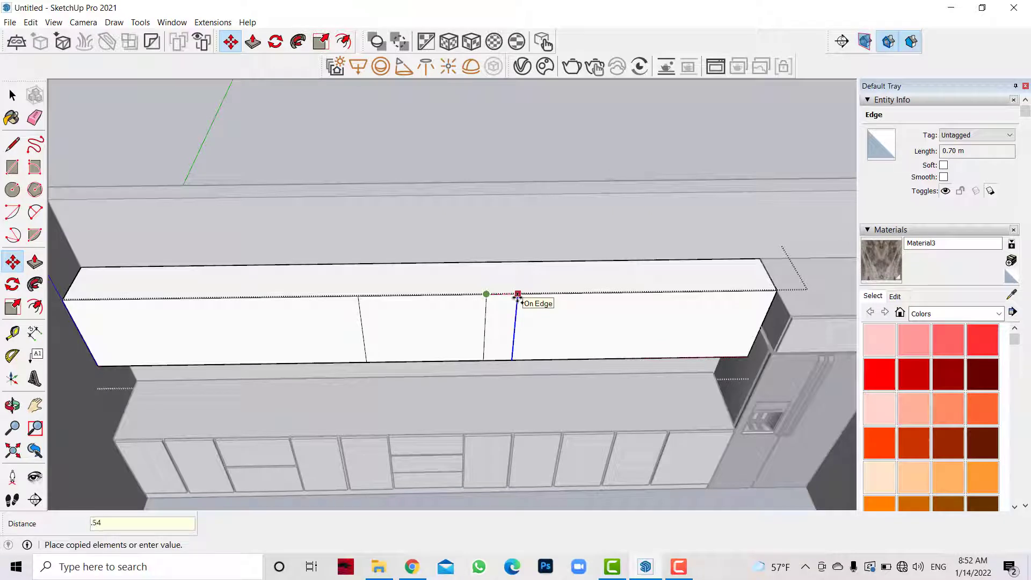
pyautogui.press('Return')
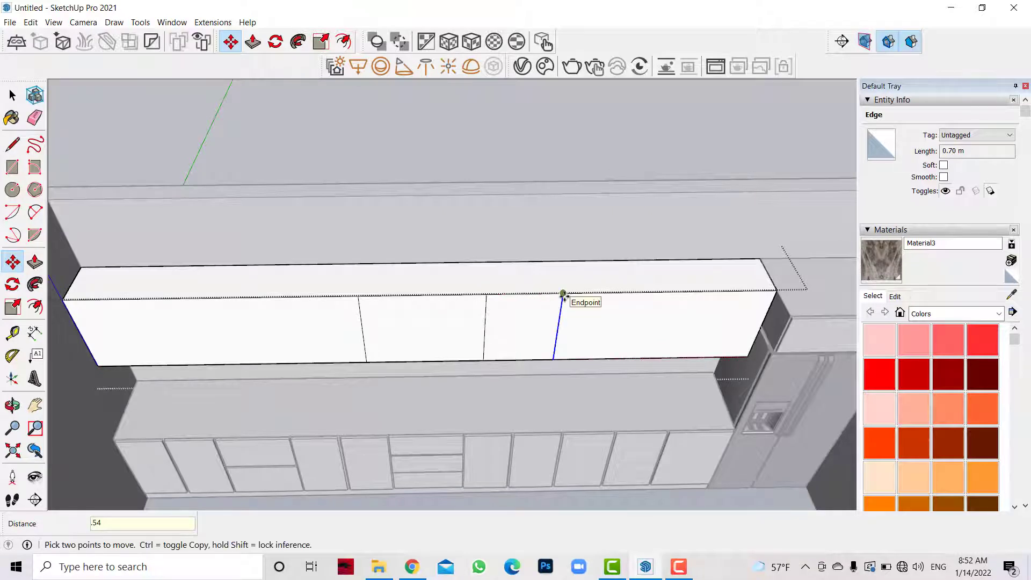
pyautogui.click(562, 294)
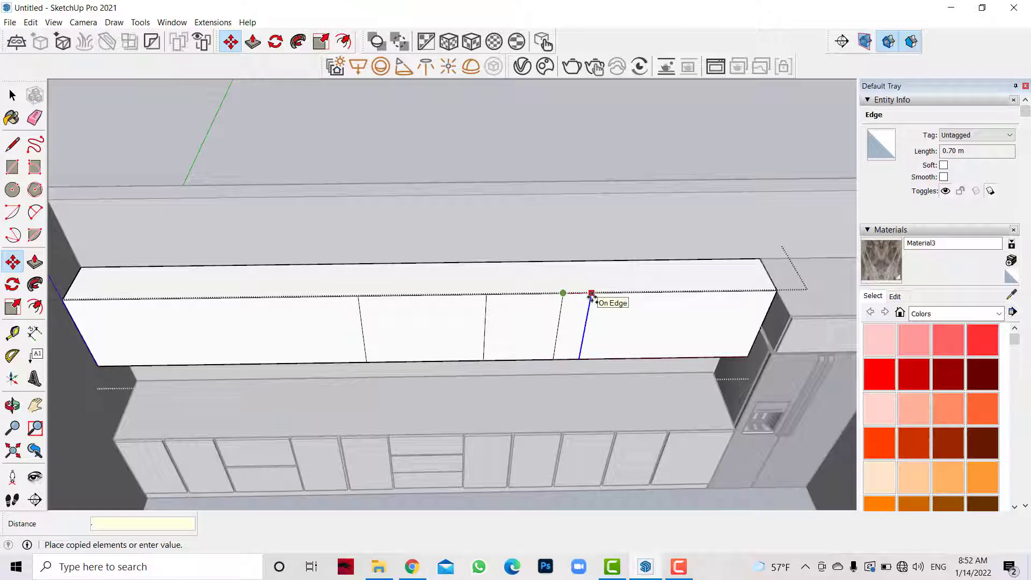
pyautogui.write('3')
pyautogui.press('Return')
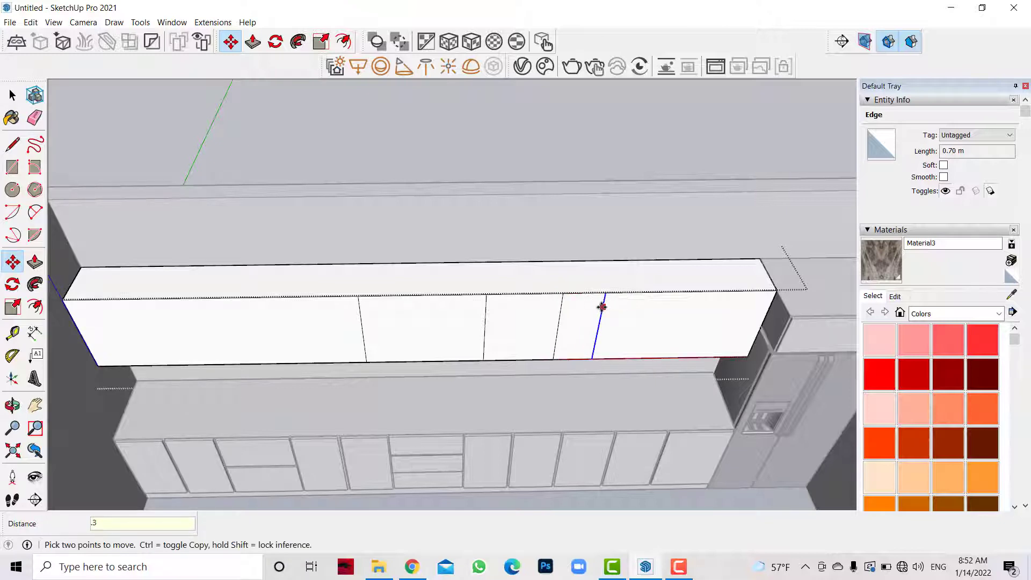
pyautogui.click(606, 292)
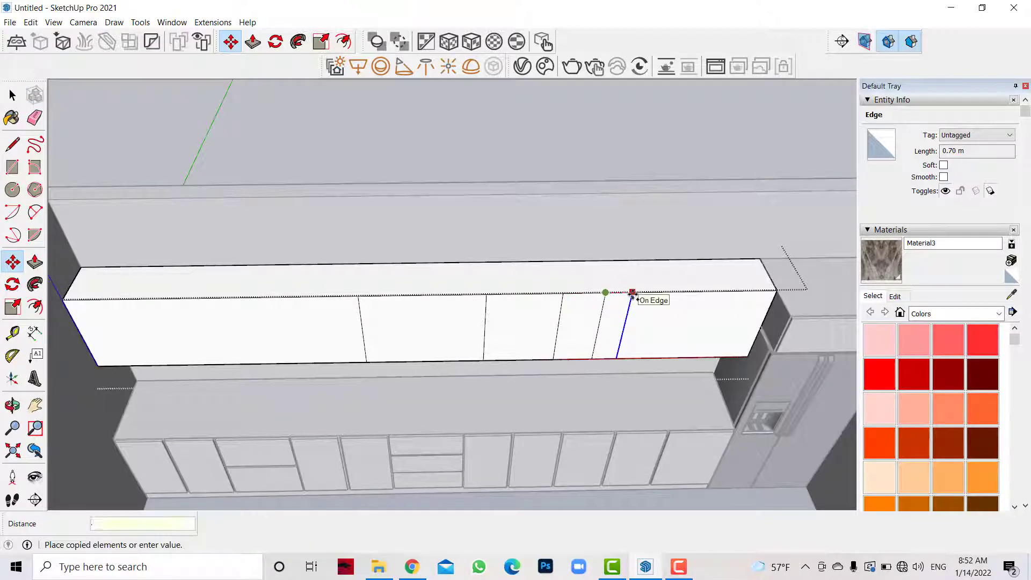
pyautogui.write('5')
pyautogui.press('Return')
pyautogui.scroll(-2, 533, 336)
pyautogui.press('space')
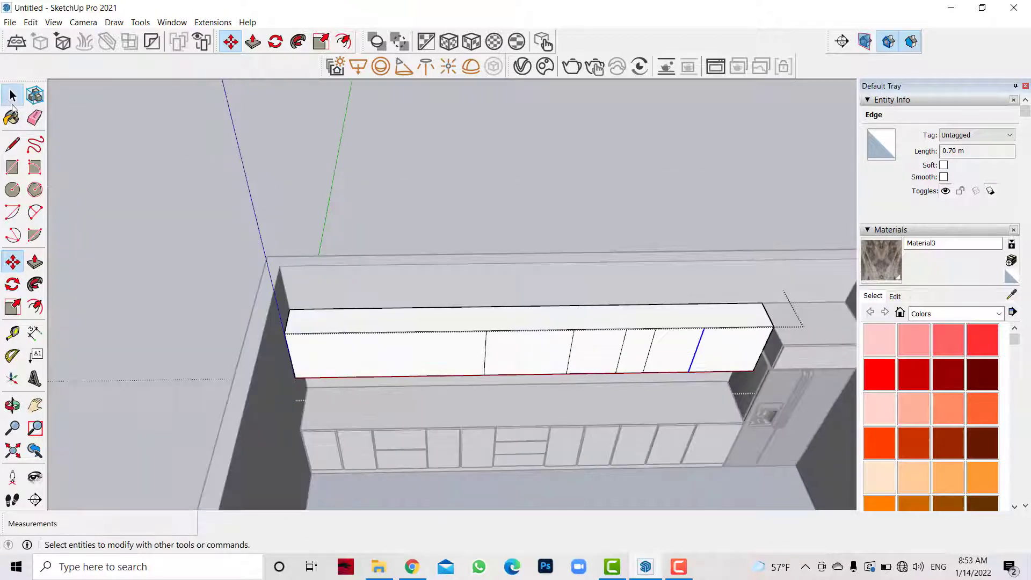
# Copy vertical division lines to the left at 0.54, 0.3 and 0.5 m spacings.
pyautogui.scroll(3, 528, 327)
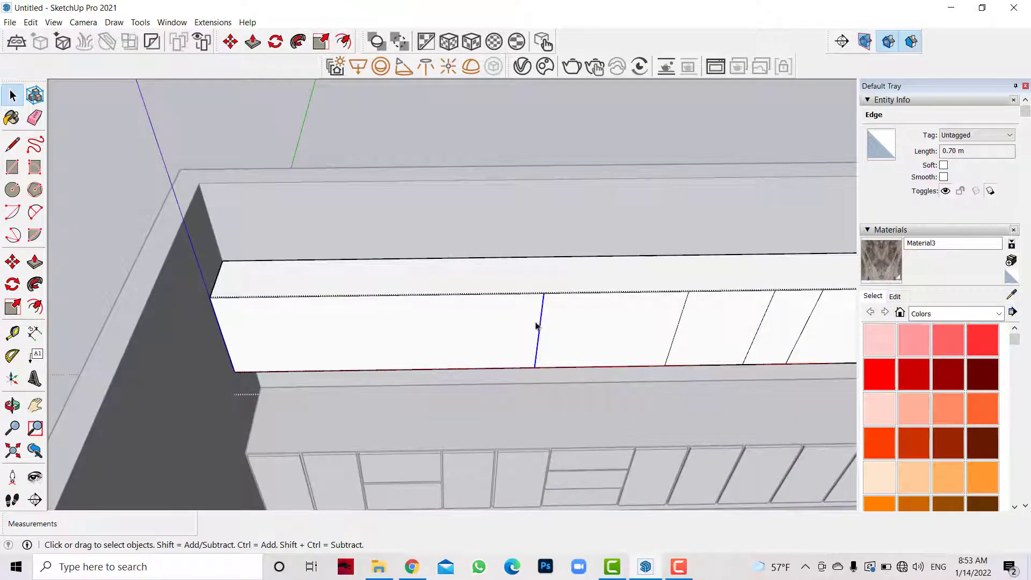
pyautogui.press('m')
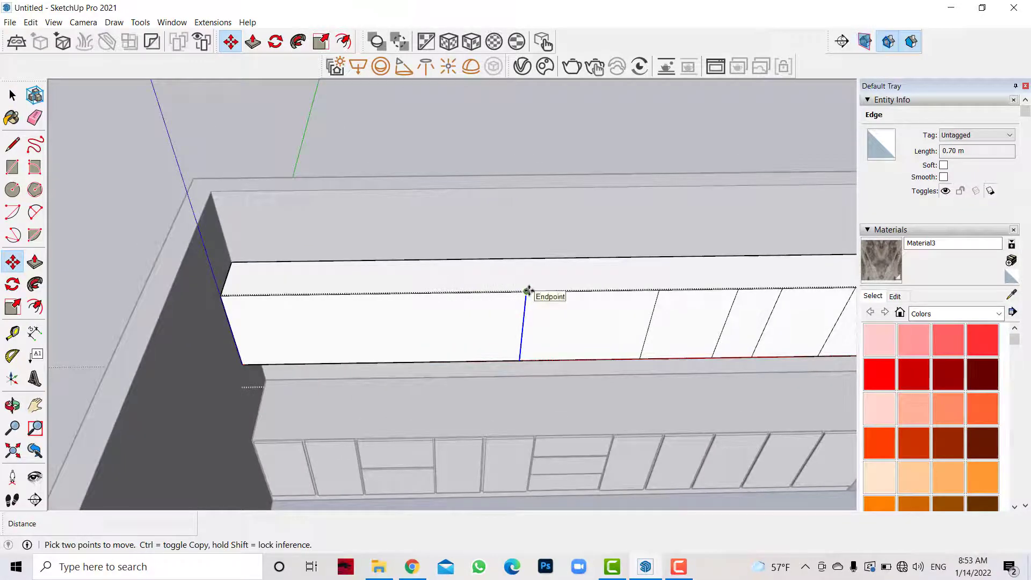
pyautogui.click(528, 290)
pyautogui.write('.54')
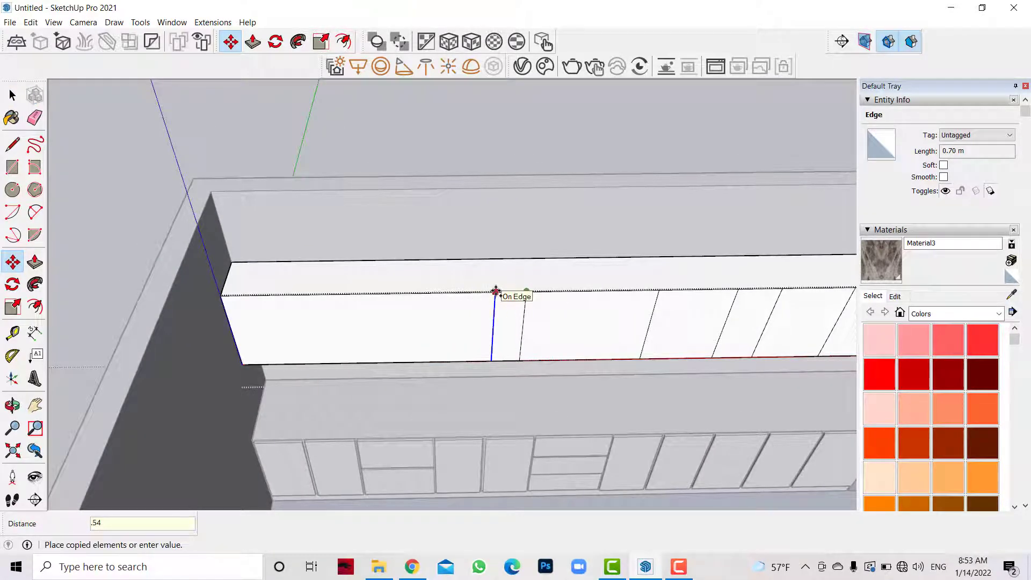
pyautogui.press('Return')
pyautogui.click(441, 293)
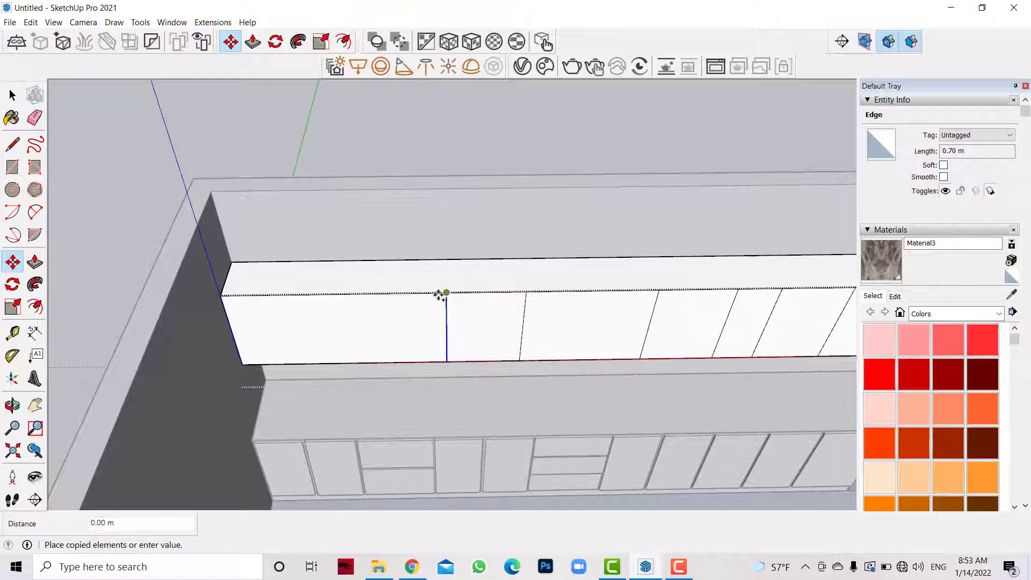
pyautogui.write('.3')
pyautogui.press('Return')
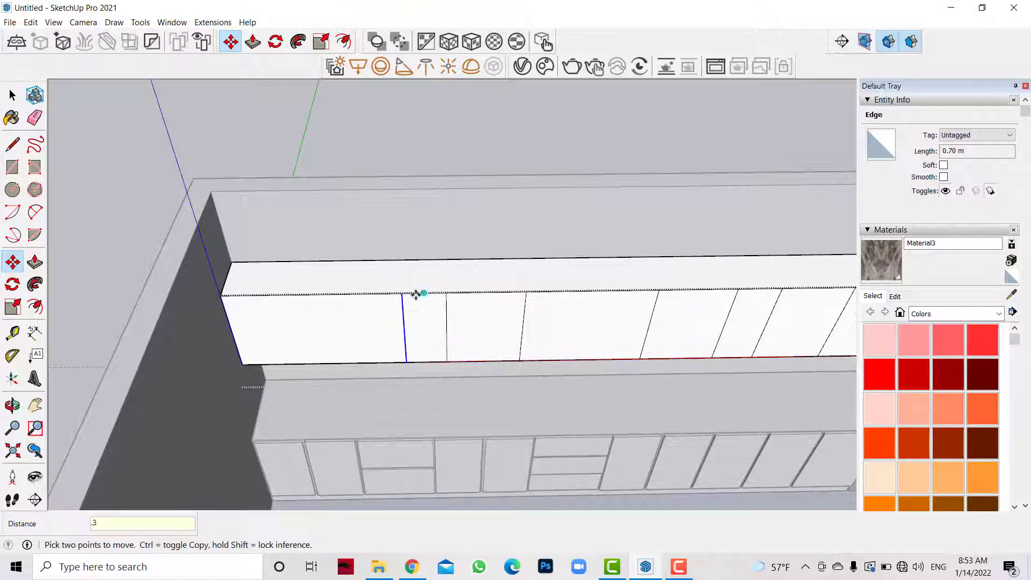
pyautogui.click(402, 293)
pyautogui.press('Return')
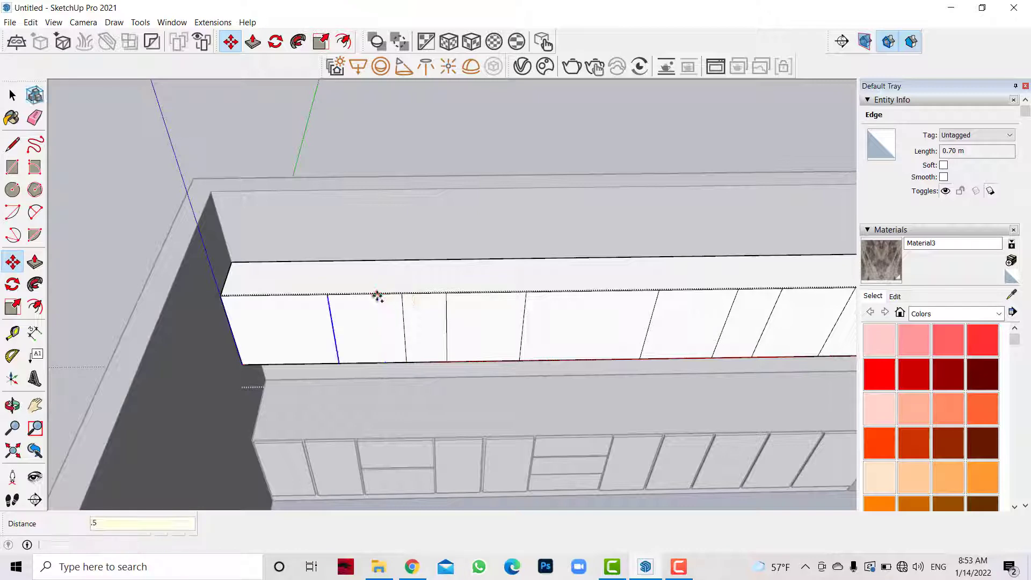
pyautogui.scroll(-2, 189, 335)
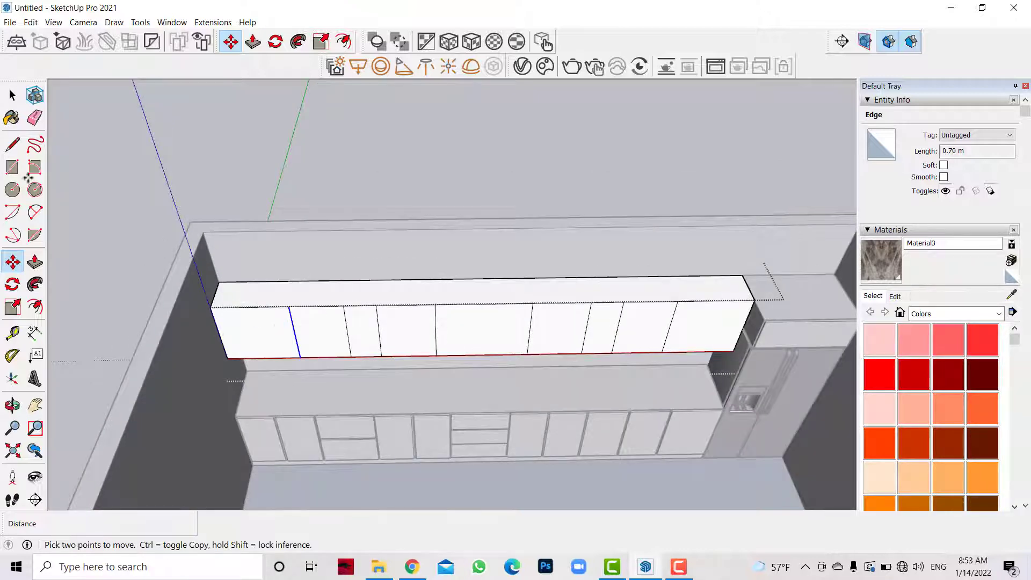
pyautogui.press('space')
# Offset an inset border inside the narrow door panel's outline.
pyautogui.scroll(3, 655, 329)
pyautogui.scroll(-2, 265, 318)
pyautogui.click(265, 318)
pyautogui.scroll(4, 275, 315)
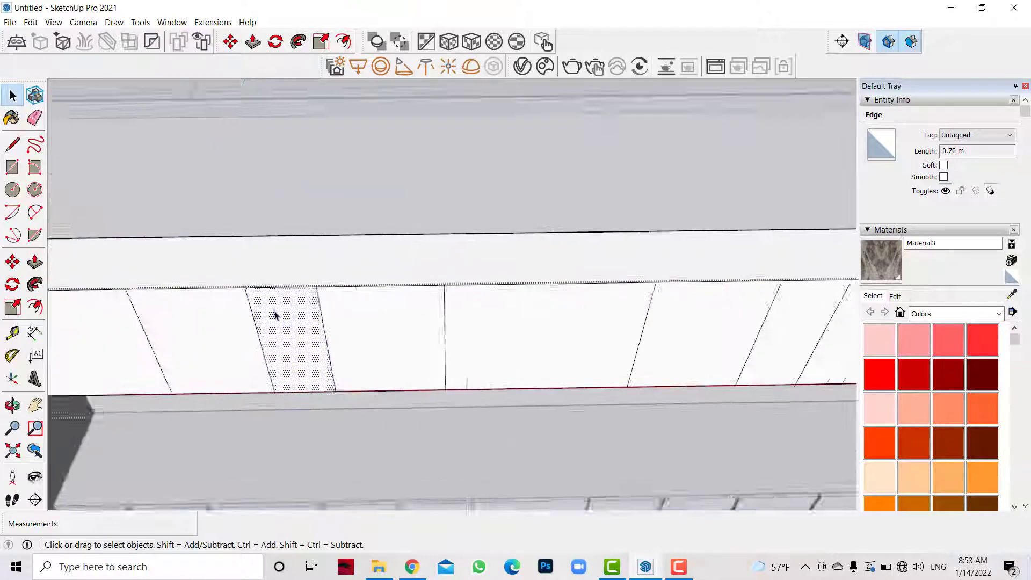
pyautogui.scroll(1, 274, 316)
pyautogui.press('f')
pyautogui.click(247, 316)
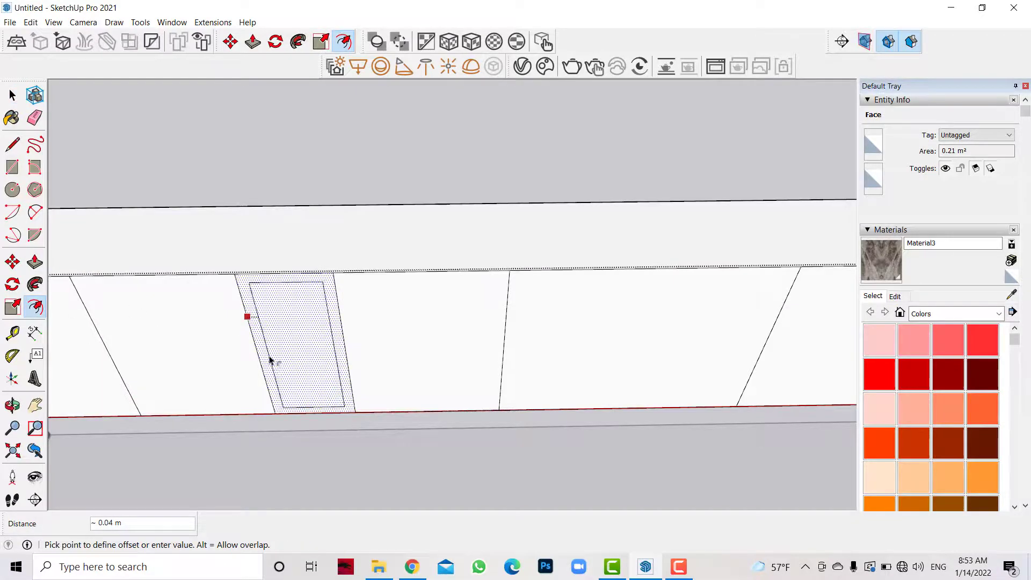
pyautogui.click(258, 350)
pyautogui.press('space')
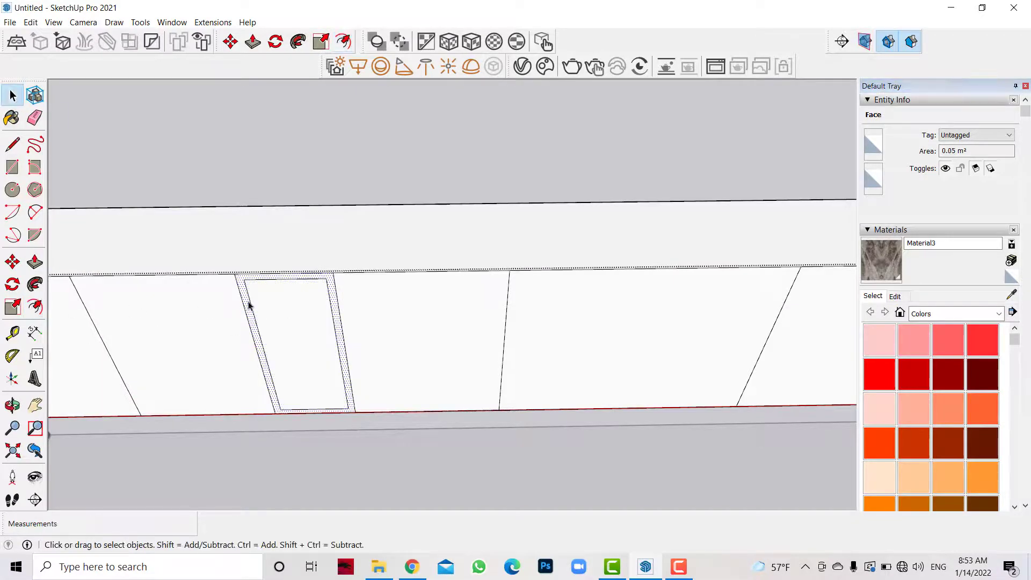
# Divide the inner rectangle's left edge into three and draw two shelf lines across the niche.
pyautogui.click(250, 303)
pyautogui.rightClick(250, 301)
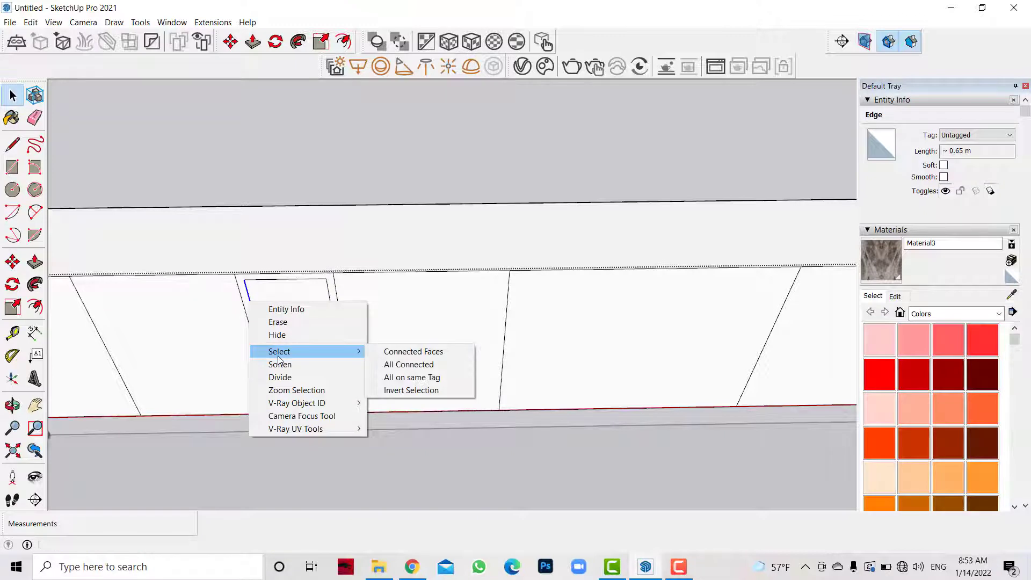
pyautogui.click(277, 377)
pyautogui.click(260, 332)
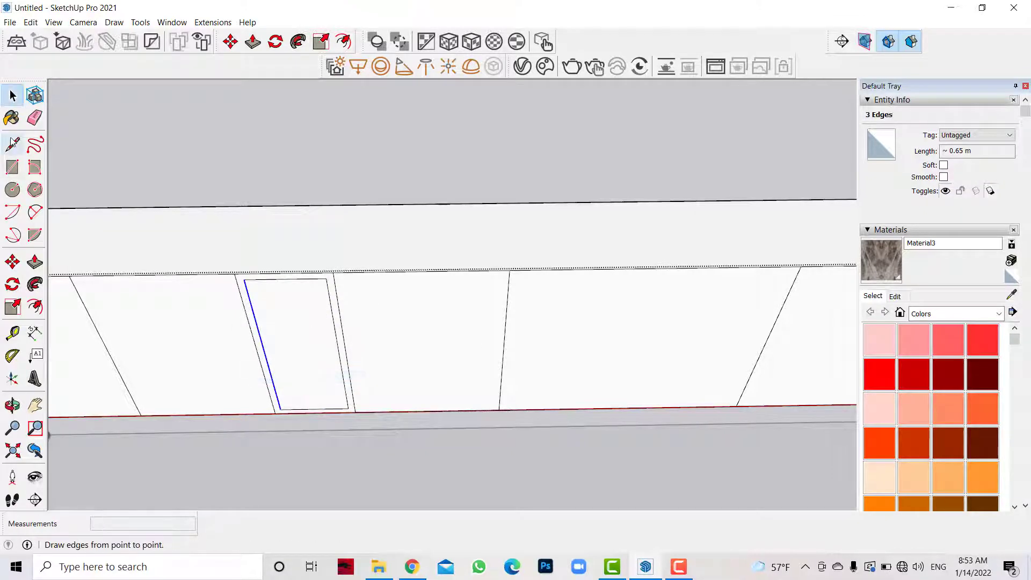
pyautogui.click(12, 144)
pyautogui.click(264, 350)
pyautogui.press('Escape')
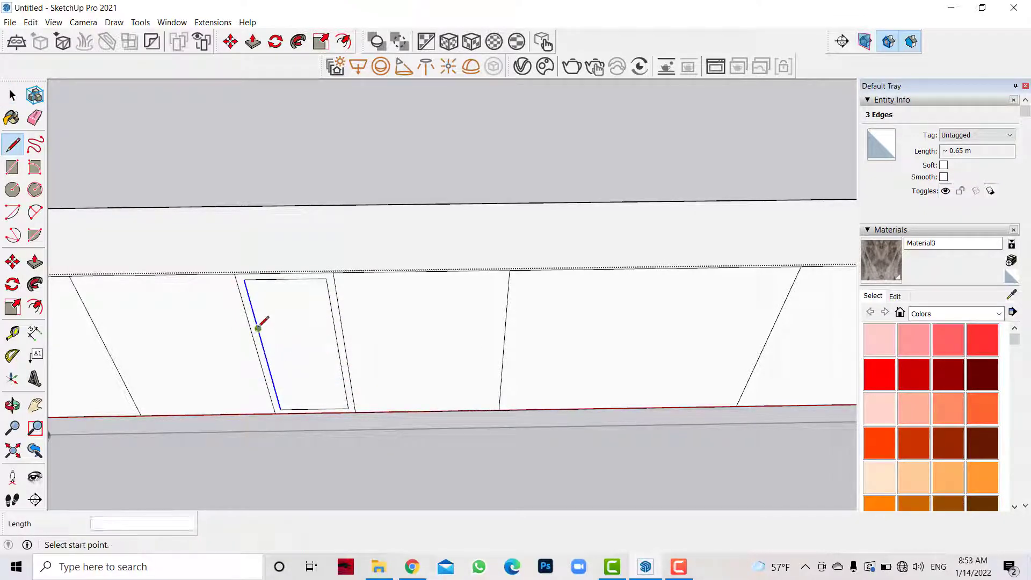
pyautogui.click(258, 328)
pyautogui.click(335, 327)
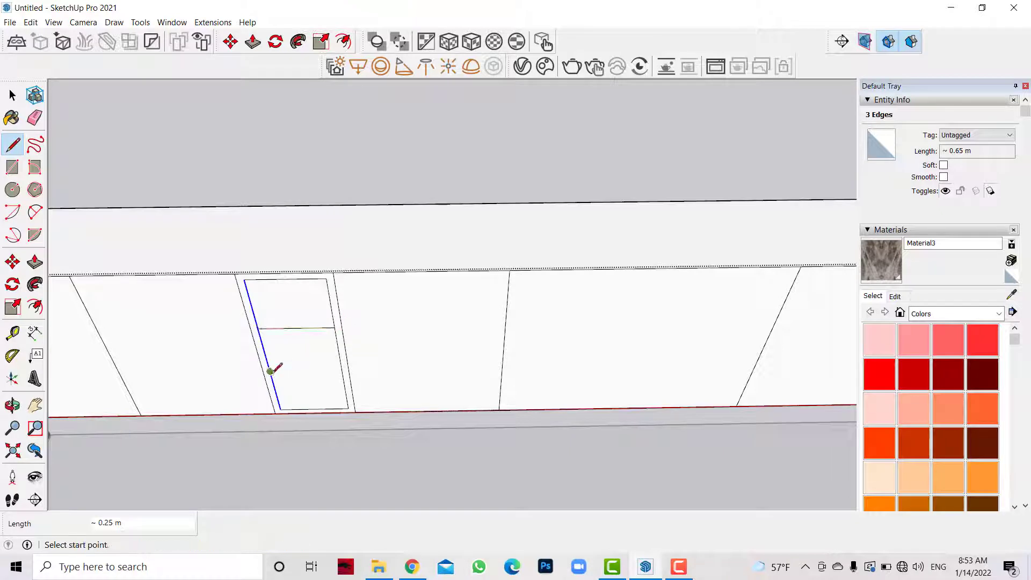
pyautogui.click(344, 367)
pyautogui.press('space')
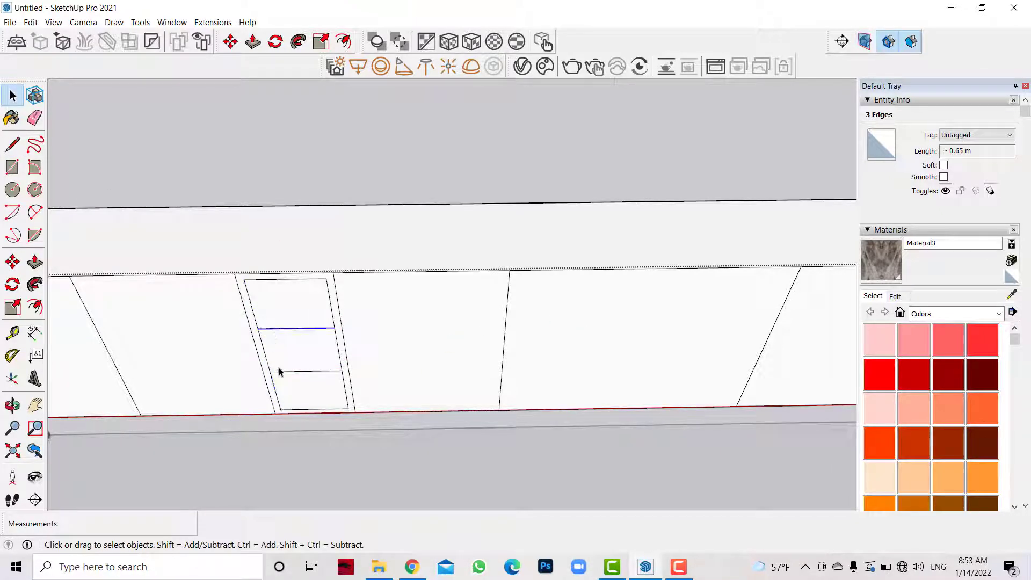
# Copy both shelf divider edges 0.02 m to form the shelf board thickness.
pyautogui.keyDown('shift'); pyautogui.click(287, 371); pyautogui.keyUp('shift')
pyautogui.press('m')
pyautogui.scroll(2, 287, 370)
pyautogui.press('ctrl')
pyautogui.click(228, 314)
pyautogui.write('.02')
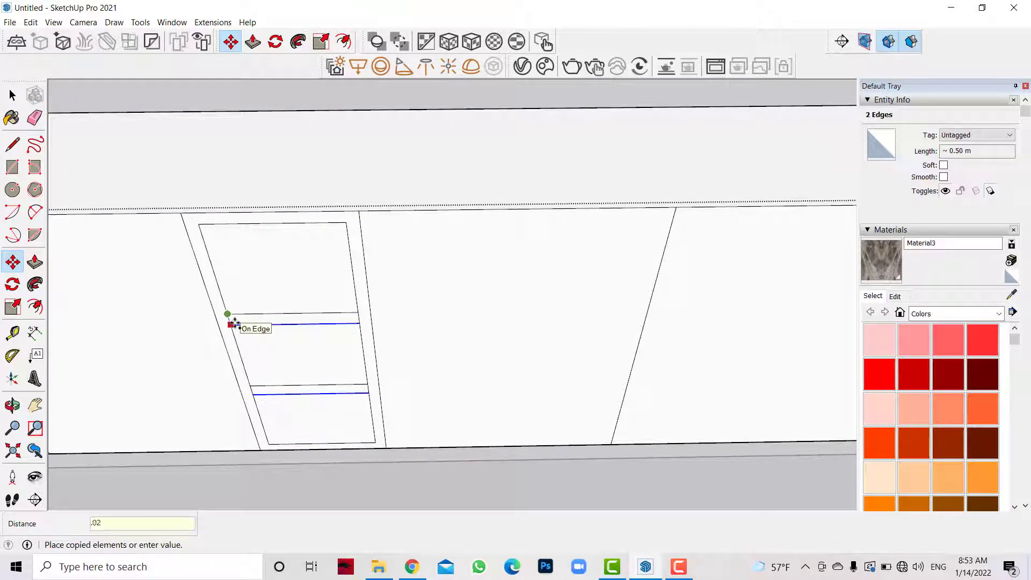
pyautogui.press('Return')
# Push the top, middle and bottom compartment faces inward by the same depth.
pyautogui.press('p')
pyautogui.click(290, 276)
pyautogui.write('.33')
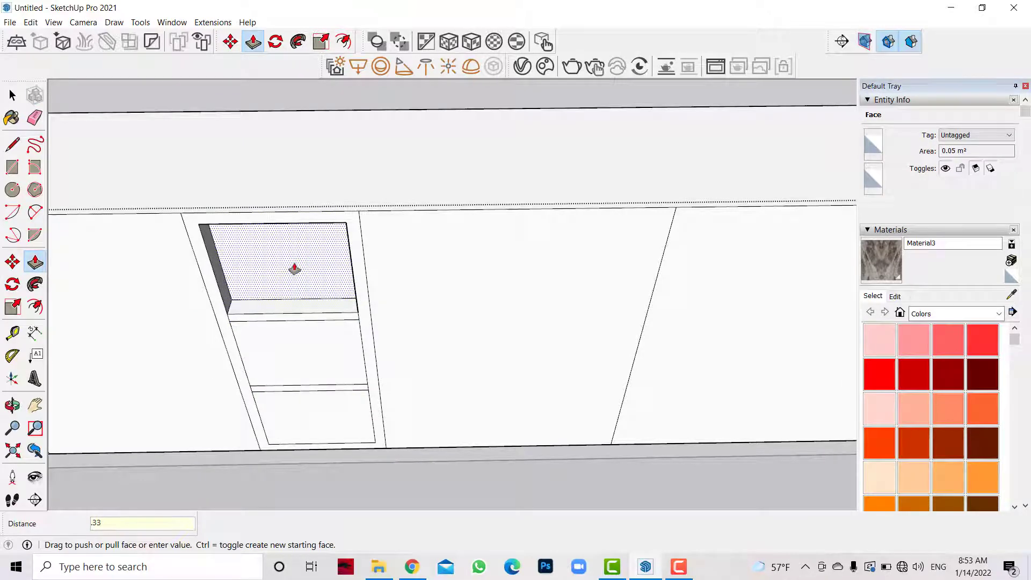
pyautogui.press('Return')
pyautogui.doubleClick(322, 355)
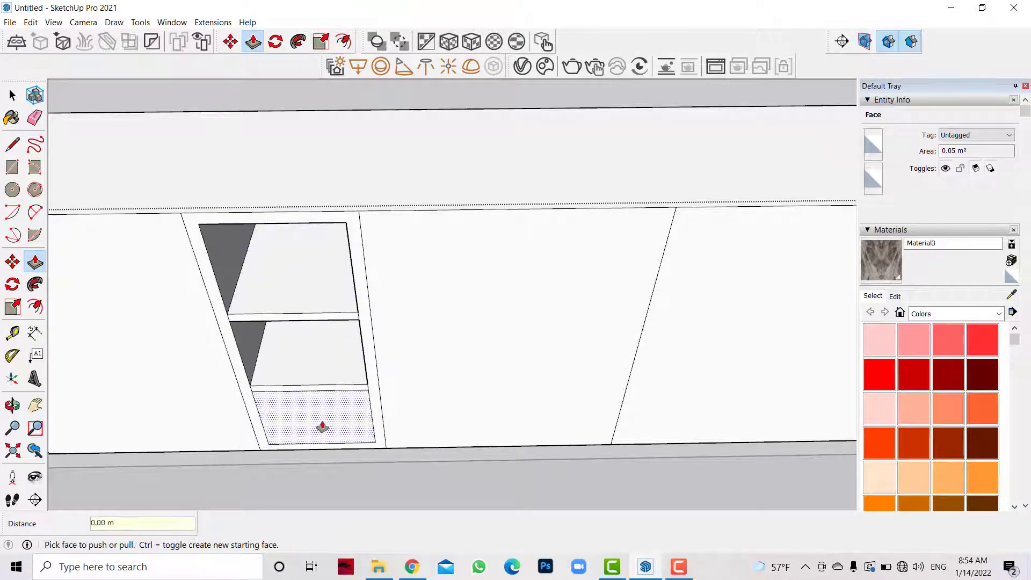
pyautogui.doubleClick(325, 424)
pyautogui.scroll(-3, 456, 352)
pyautogui.scroll(-3, 473, 350)
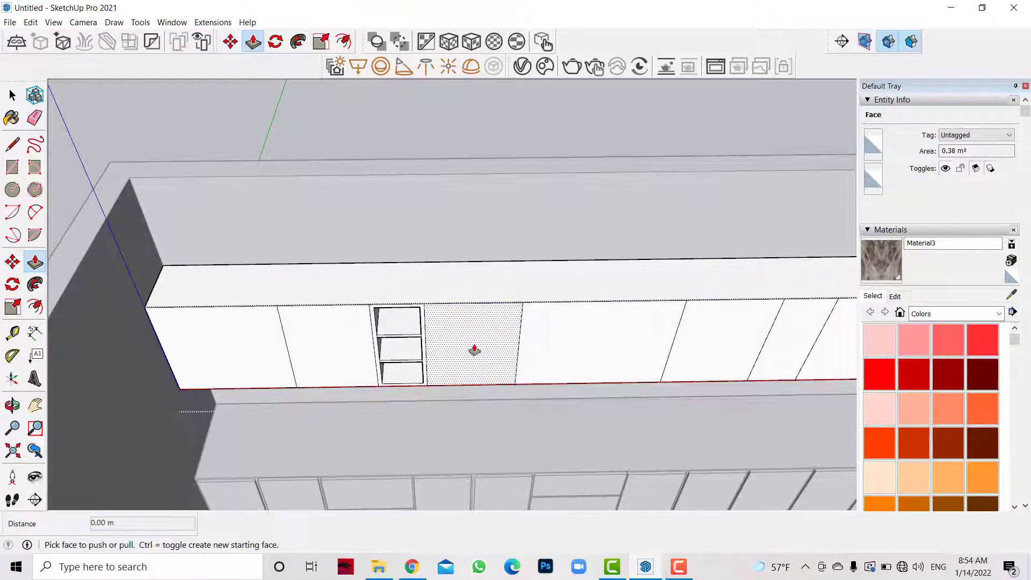
pyautogui.scroll(-2, 219, 315)
pyautogui.scroll(-2, 218, 320)
pyautogui.scroll(-1, 161, 314)
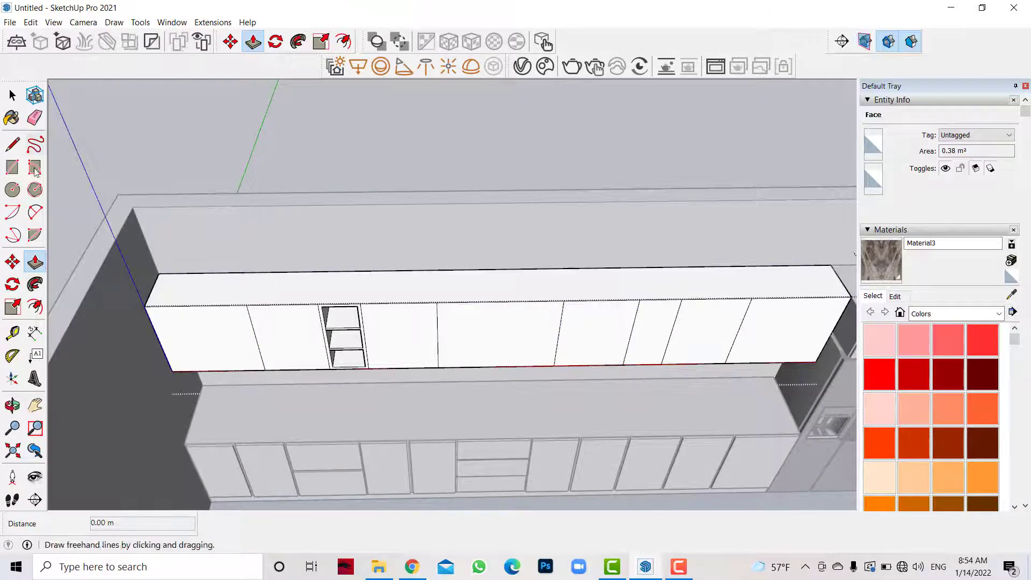
# Draw a horizontal line splitting the door beside the niche into two halves.
pyautogui.click(12, 144)
pyautogui.scroll(2, 653, 336)
pyautogui.scroll(3, 475, 313)
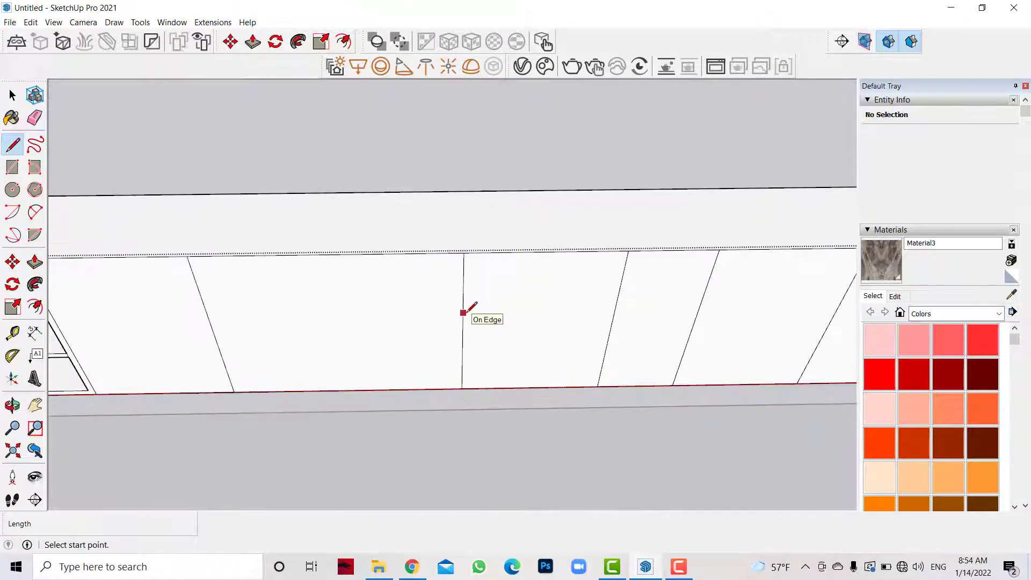
pyautogui.scroll(-2, 640, 317)
pyautogui.scroll(-2, 299, 306)
pyautogui.scroll(3, 292, 329)
pyautogui.click(292, 335)
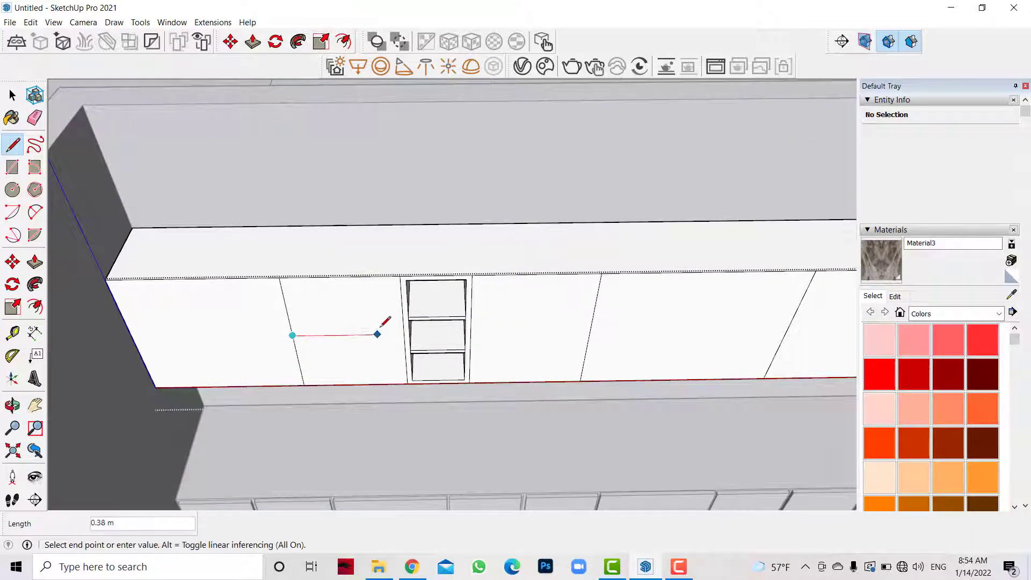
pyautogui.click(404, 332)
# Offset inset borders on the upper and lower halves of the split door.
pyautogui.press('f')
pyautogui.scroll(2, 348, 311)
pyautogui.click(353, 260)
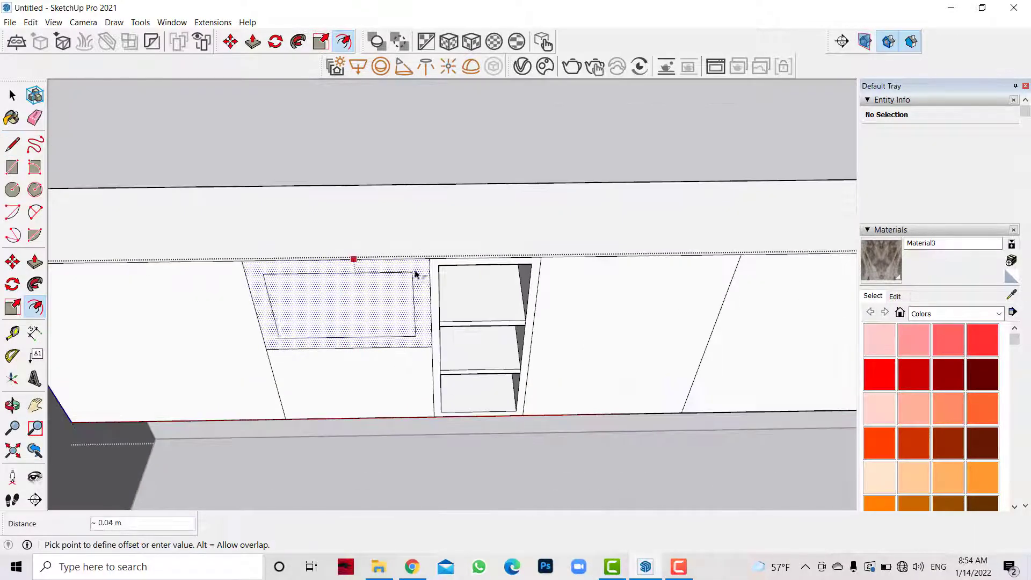
pyautogui.click(424, 274)
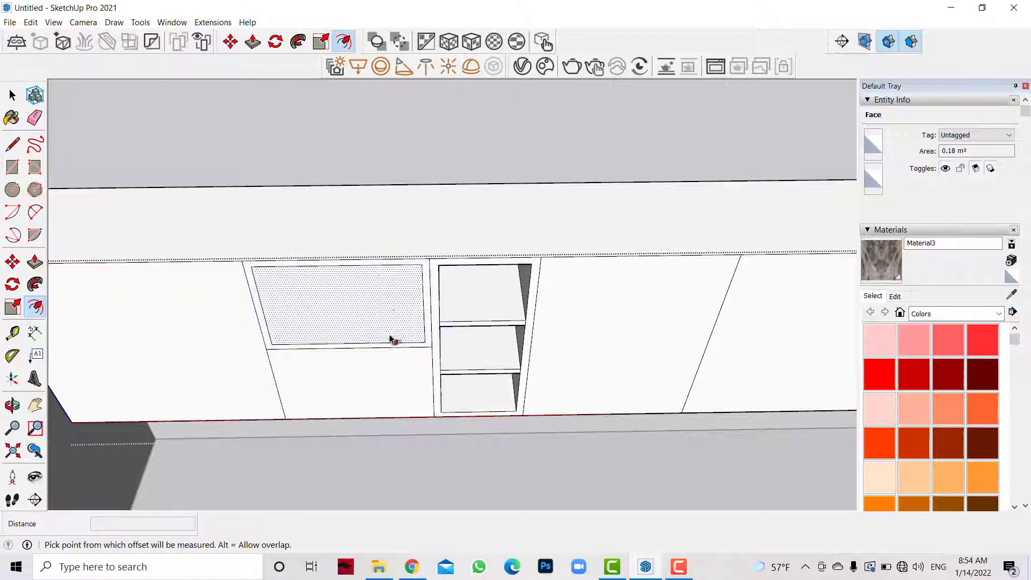
pyautogui.click(433, 383)
pyautogui.click(426, 345)
pyautogui.press('p')
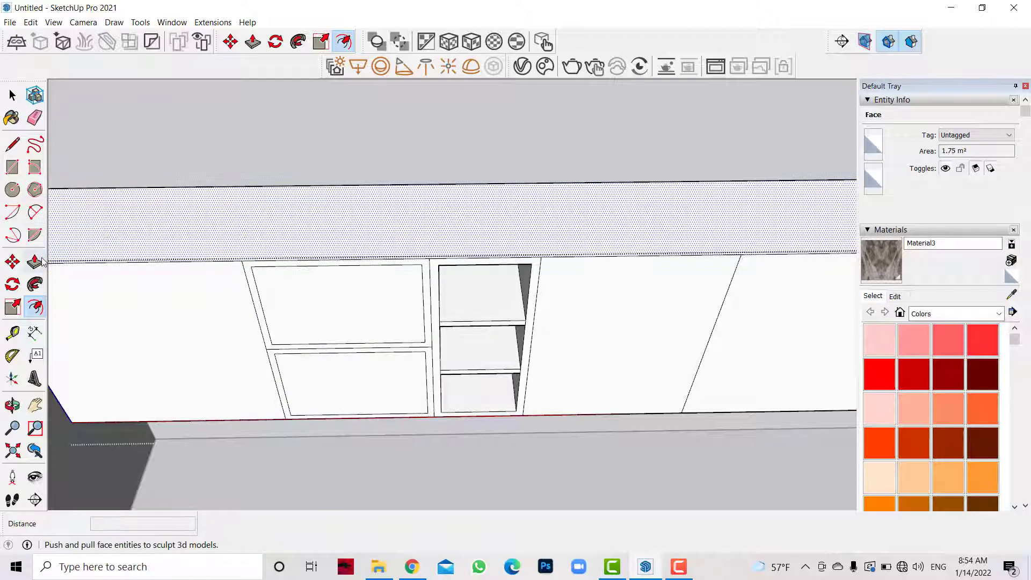
pyautogui.scroll(-3, 161, 249)
pyautogui.press('space')
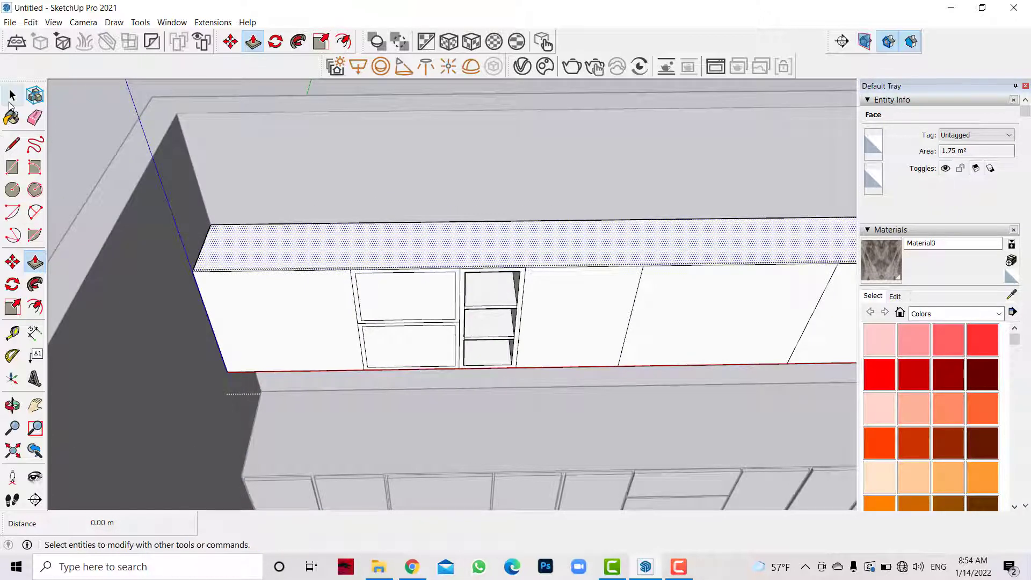
# Draw a vertical line down the left cabinet front, splitting off another door.
pyautogui.press('l')
pyautogui.click(271, 270)
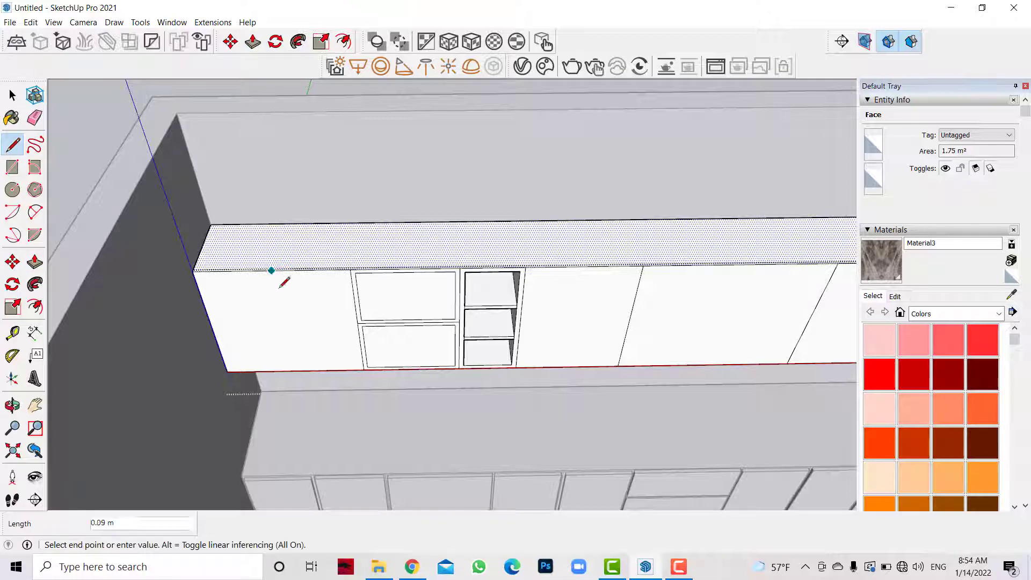
pyautogui.click(296, 370)
pyautogui.press('f')
pyautogui.press('b')
pyautogui.press('space')
# Offset an inset border on the door left of the split door.
pyautogui.scroll(2, 313, 299)
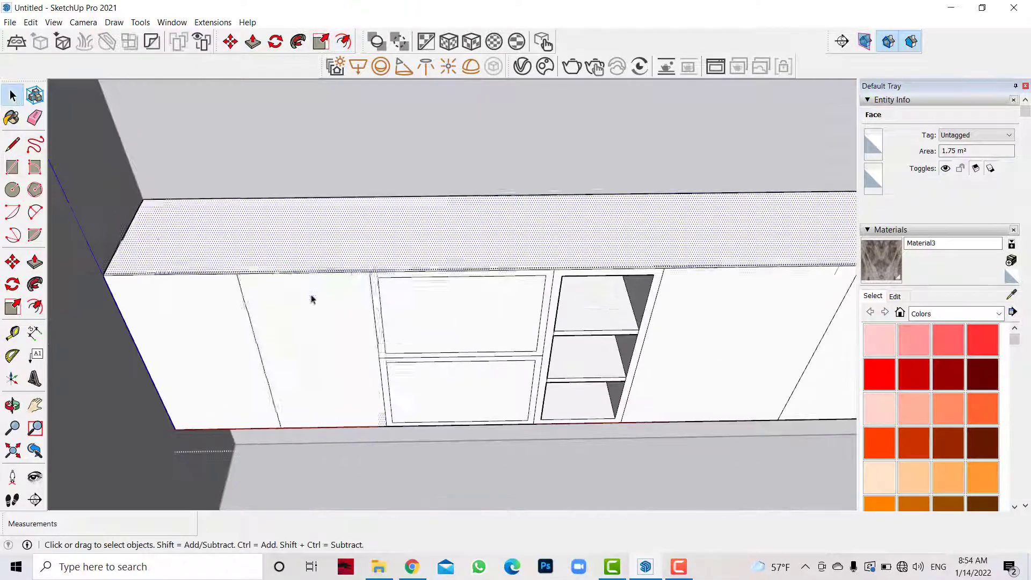
pyautogui.click(311, 299)
pyautogui.press('f')
pyautogui.click(372, 293)
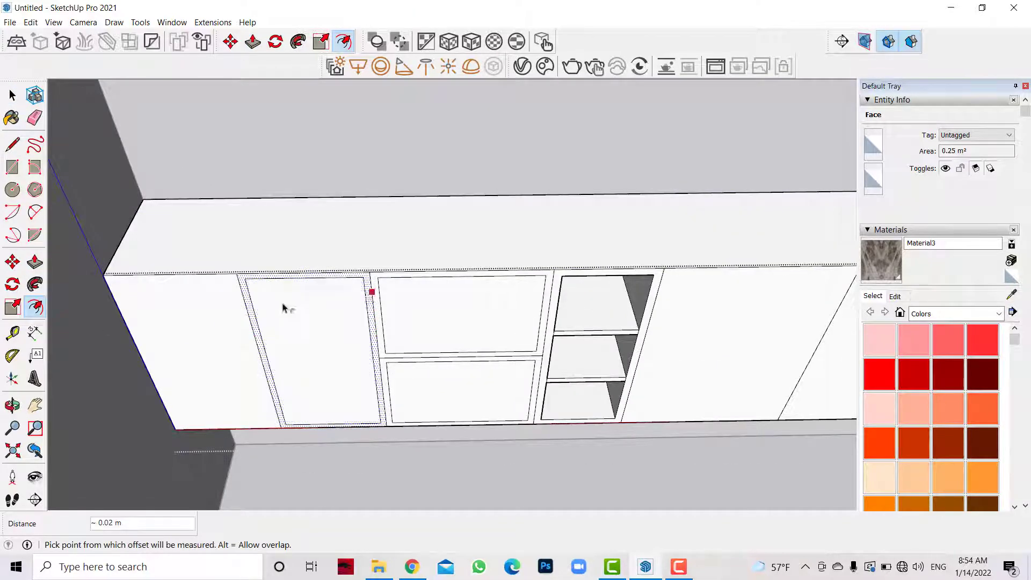
pyautogui.click(234, 304)
pyautogui.press('space')
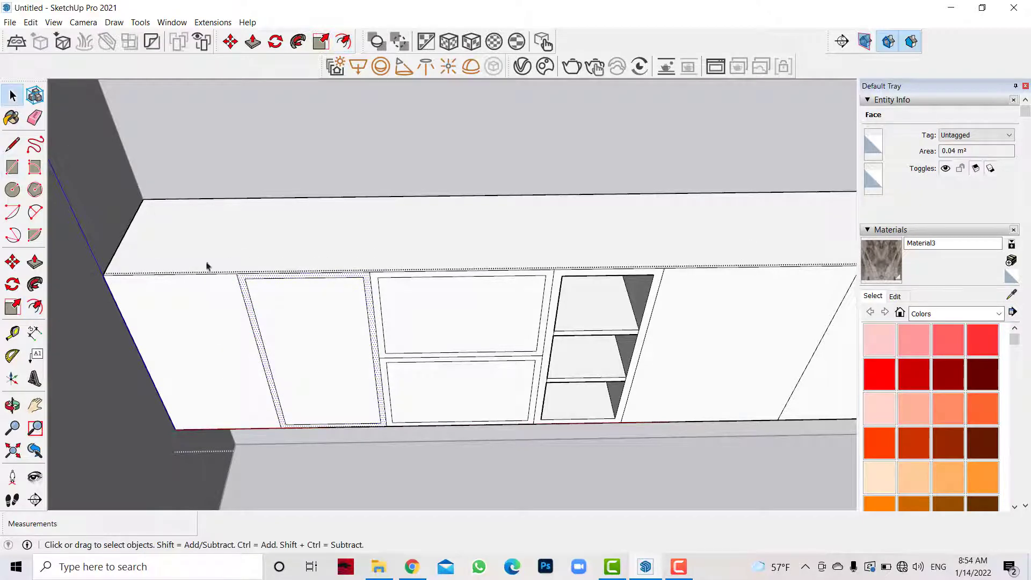
# Offset an inset border on the leftmost upper cabinet front.
pyautogui.click(204, 301)
pyautogui.press('f')
pyautogui.click(248, 315)
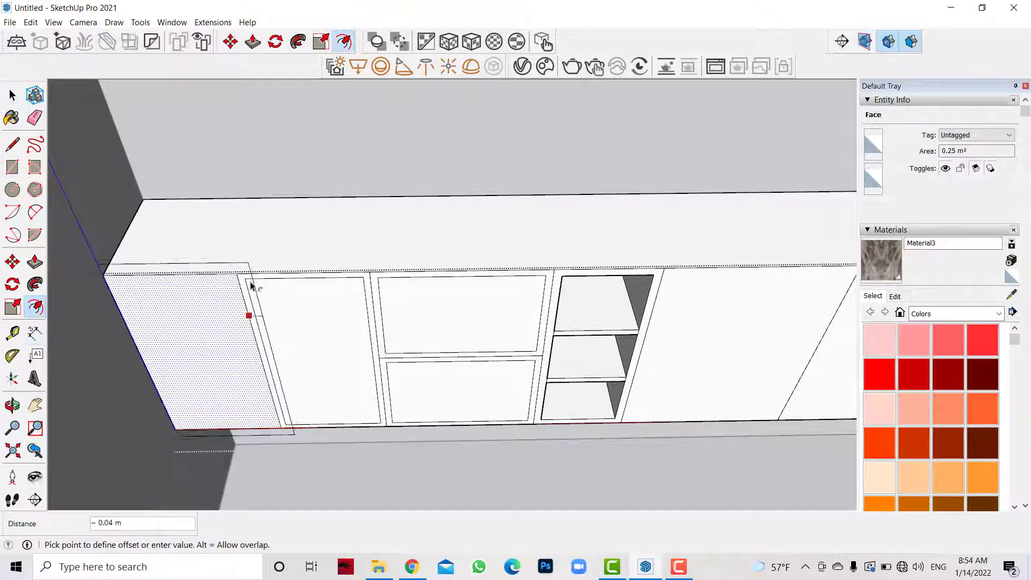
pyautogui.click(244, 304)
pyautogui.scroll(-3, 99, 311)
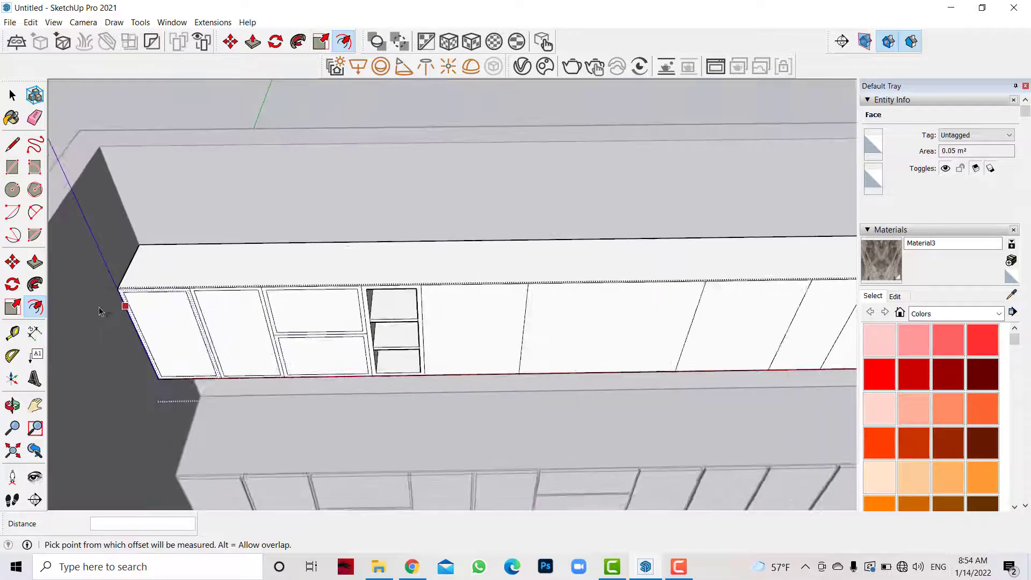
pyautogui.scroll(-1, 99, 312)
pyautogui.scroll(-1, 506, 318)
pyautogui.scroll(2, 517, 322)
pyautogui.scroll(2, 550, 324)
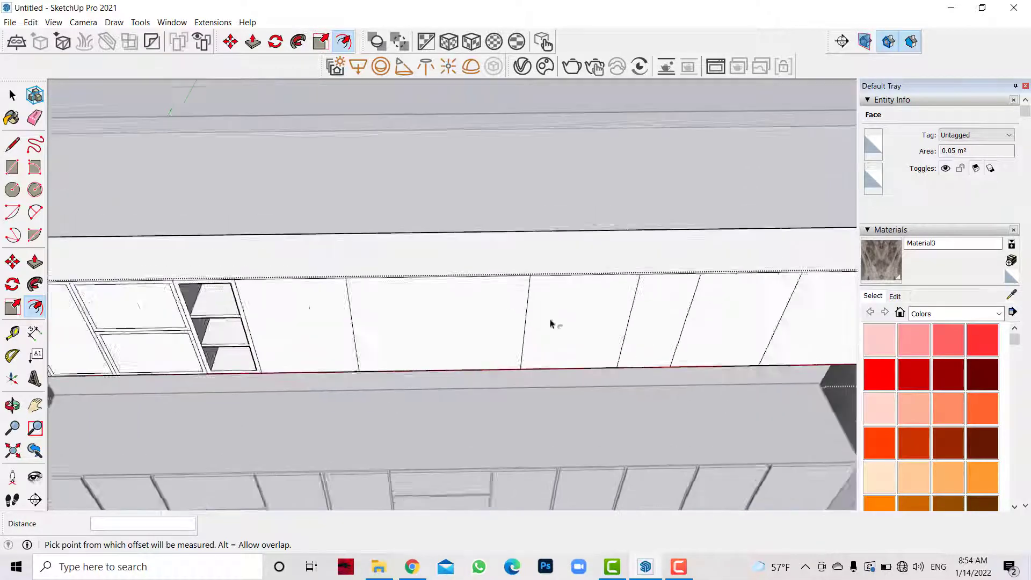
pyautogui.press('space')
# Offset an inset border on the door right of the shelf niche.
pyautogui.click(311, 300)
pyautogui.scroll(1, 315, 308)
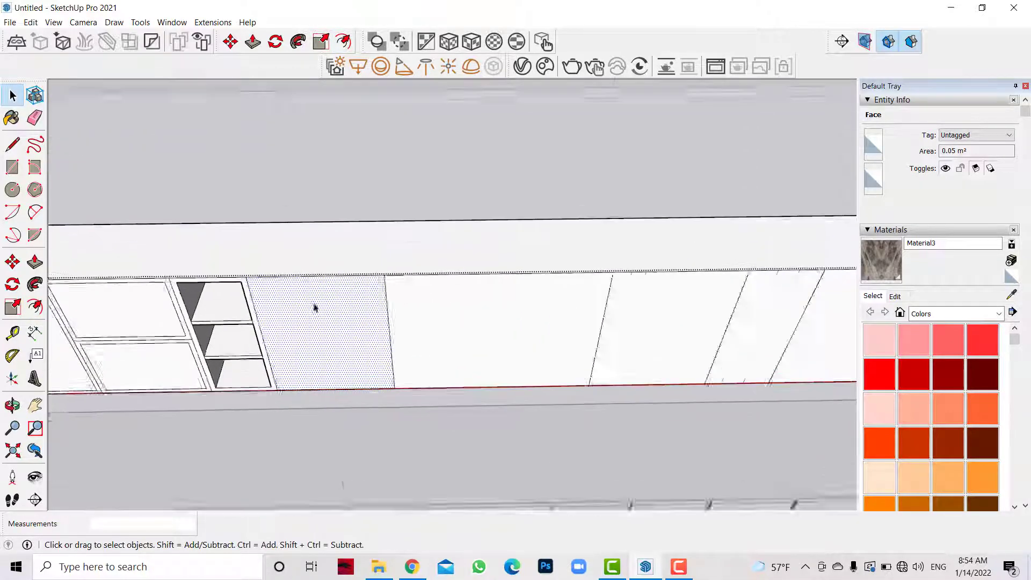
pyautogui.scroll(1, 315, 307)
pyautogui.press('f')
pyautogui.click(332, 273)
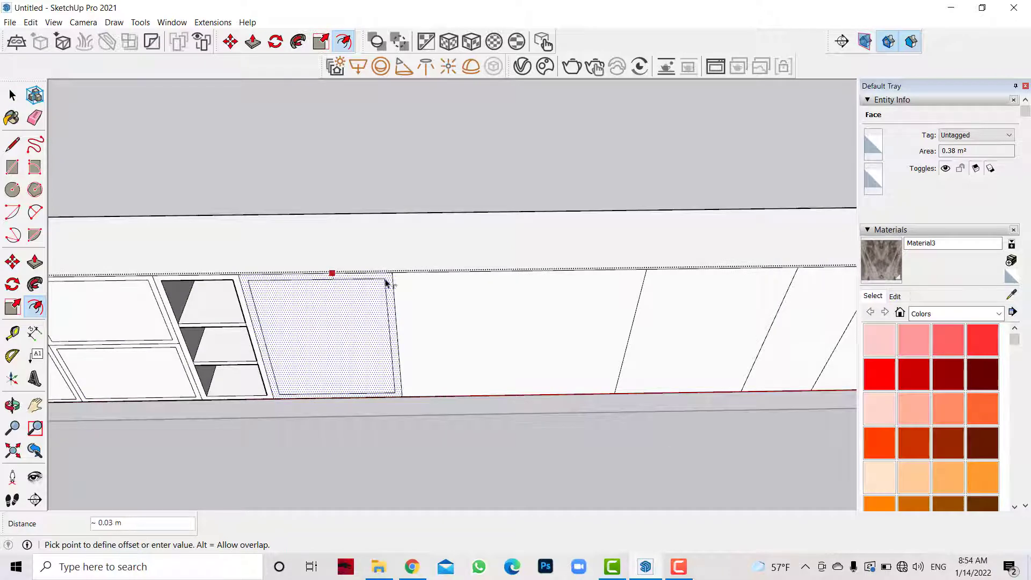
pyautogui.click(389, 281)
pyautogui.scroll(-2, 204, 298)
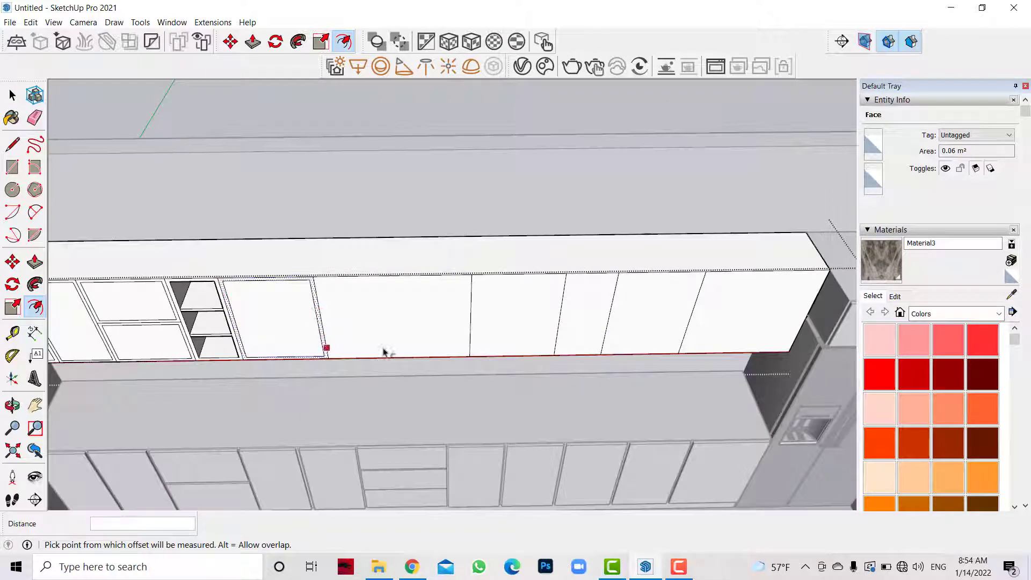
# Orbit along the upper cabinets and begin offsetting the next door's inset border.
pyautogui.press('o')
pyautogui.moveTo(520, 330); pyautogui.dragTo(589, 290)
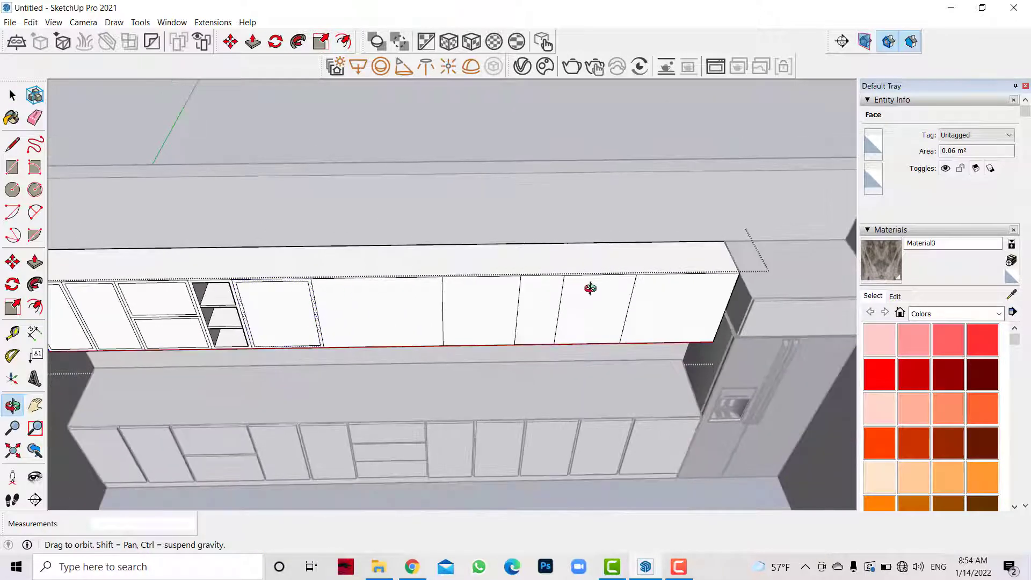
pyautogui.scroll(2, 589, 290)
pyautogui.click(12, 95)
pyautogui.click(370, 300)
pyautogui.click(34, 308)
pyautogui.click(470, 314)
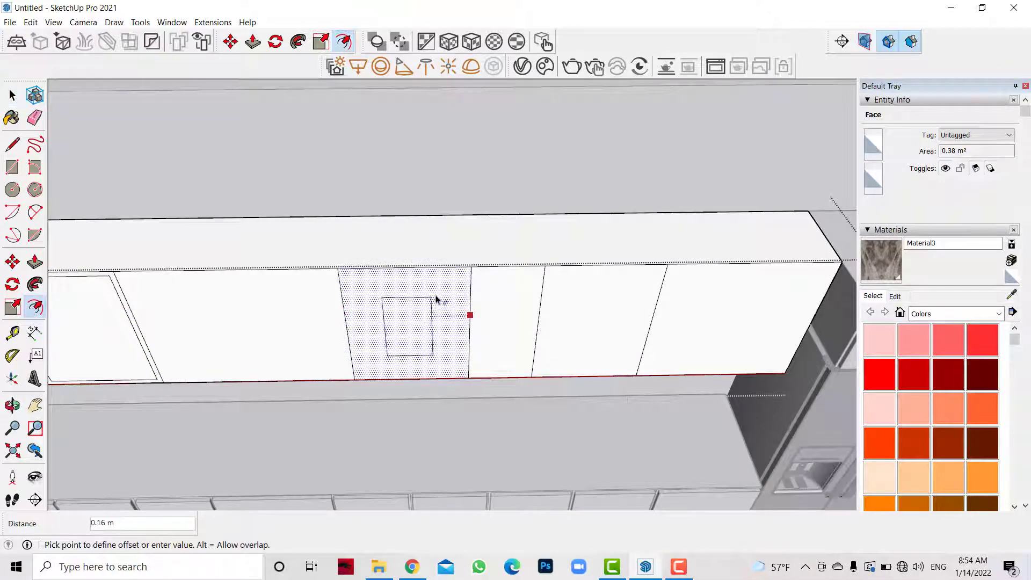
# Commit the inset around the door face and bring the whole upper cabinet into view.
pyautogui.scroll(-2, 285, 277)
pyautogui.scroll(-1, 286, 282)
pyautogui.click(288, 284)
pyautogui.moveTo(288, 284); pyautogui.dragTo(203, 169, button='middle')
pyautogui.press('space')
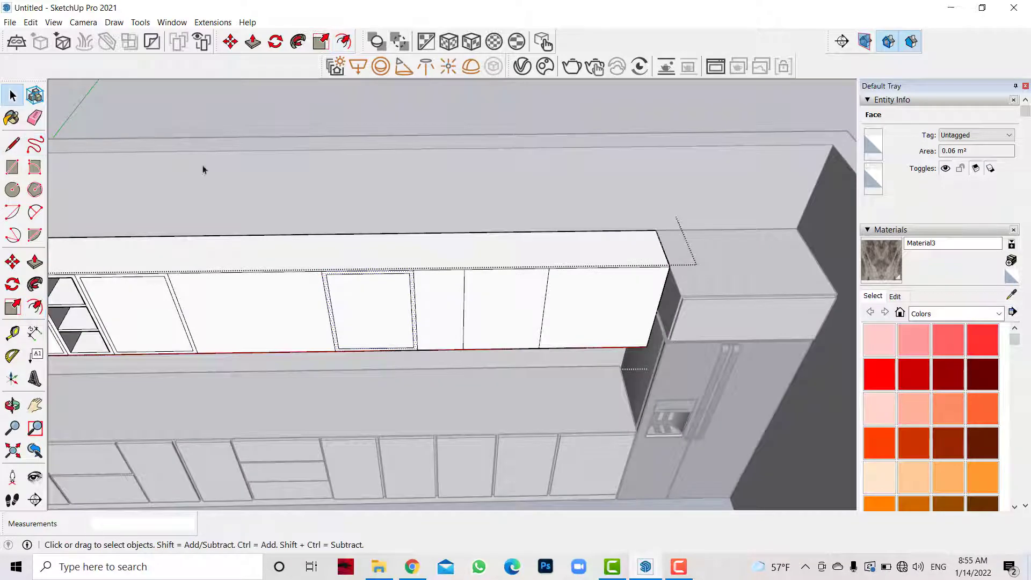
pyautogui.scroll(2, 399, 281)
# Offset an inset outline inside the narrow panel face of the upper cabinet.
pyautogui.click(399, 281)
pyautogui.press('f')
pyautogui.click(345, 292)
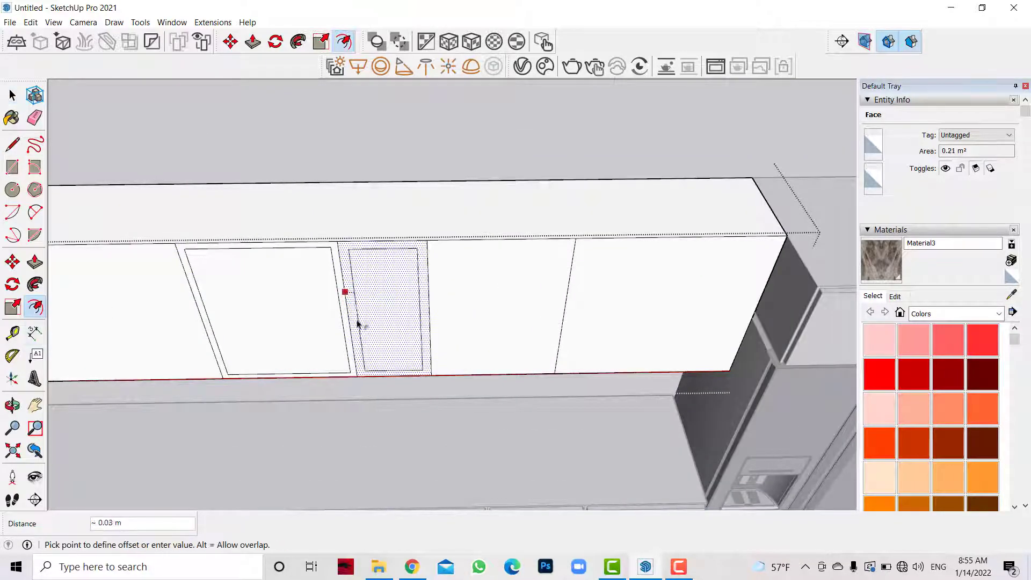
pyautogui.click(356, 324)
pyautogui.press('space')
# Divide the panel's side edge into 3 and draw two horizontal shelf lines across it.
pyautogui.scroll(3, 419, 267)
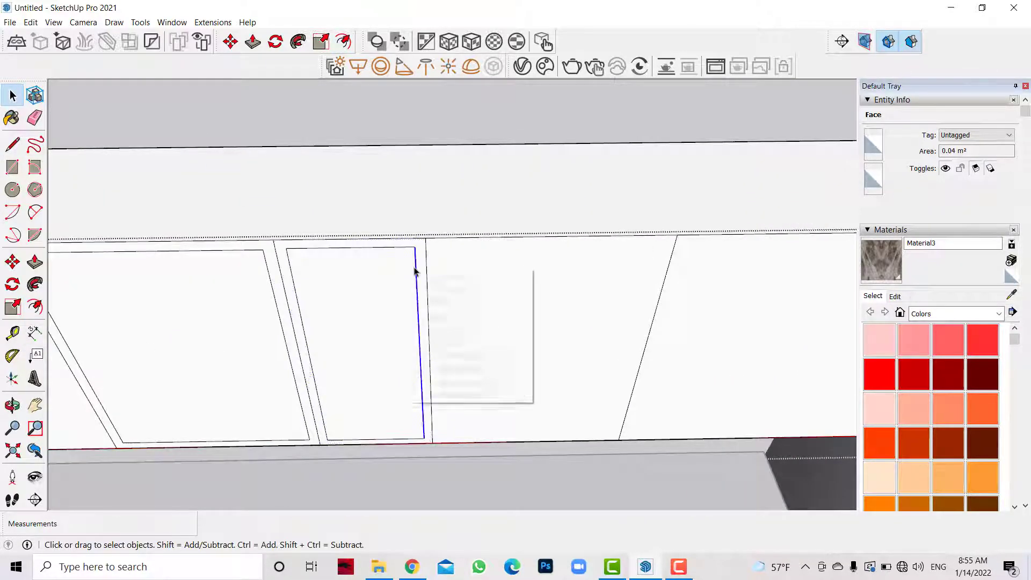
pyautogui.click(446, 331)
pyautogui.click(421, 325)
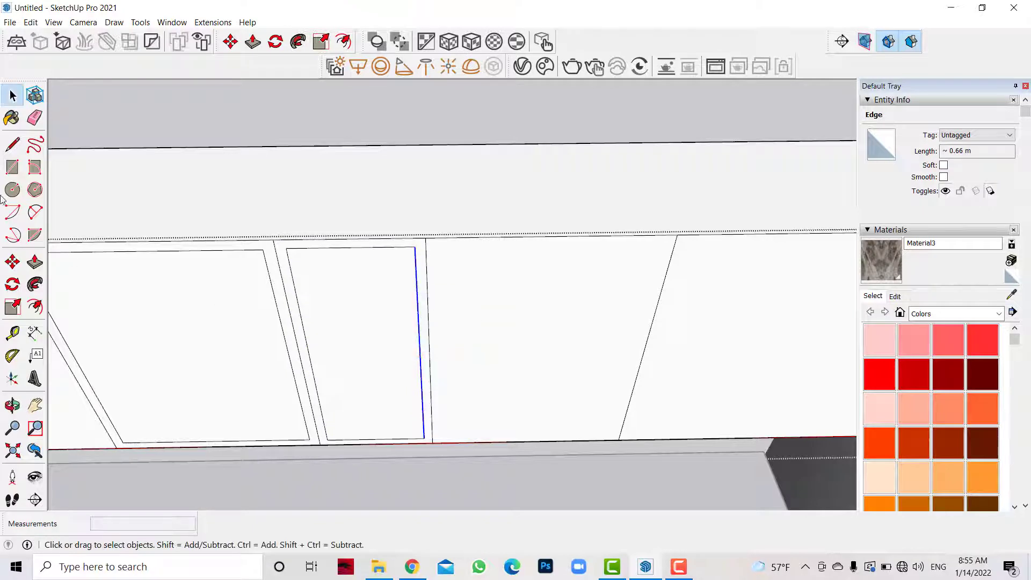
pyautogui.press('l')
pyautogui.click(419, 324)
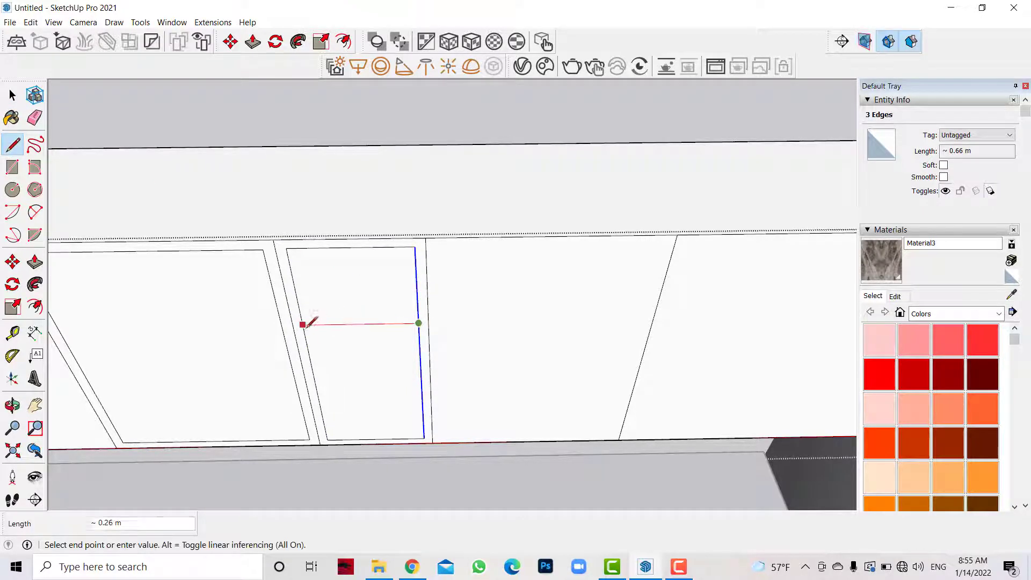
pyautogui.click(304, 325)
pyautogui.click(421, 385)
pyautogui.click(317, 387)
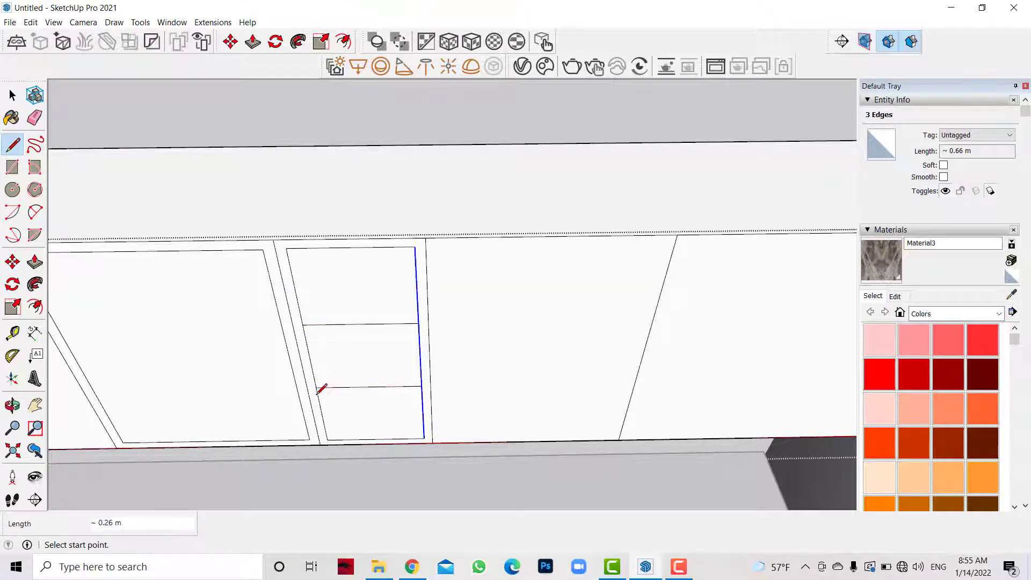
pyautogui.press('space')
# Move the compartment faces and both shelf lines up slightly.
pyautogui.click(379, 382)
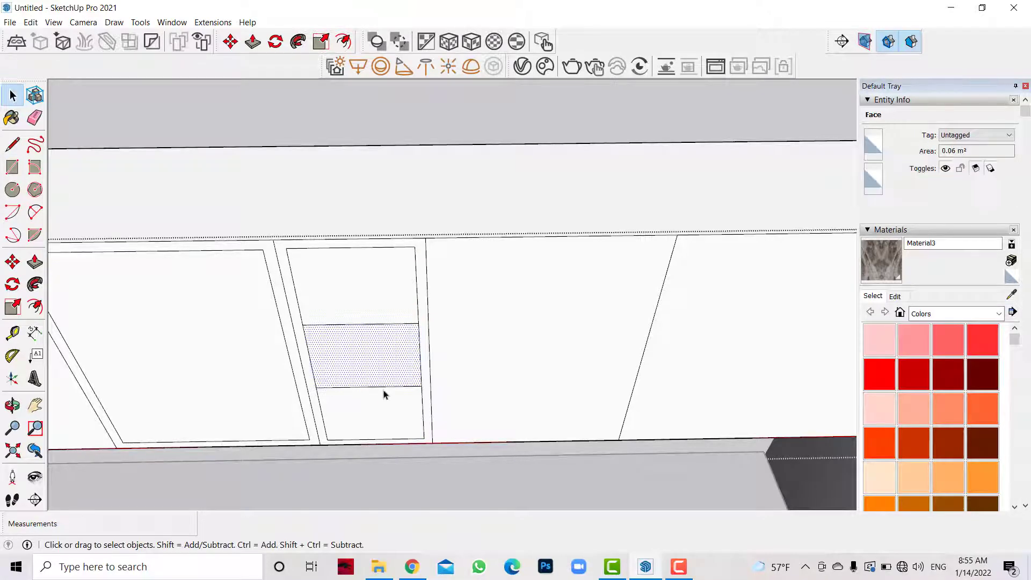
pyautogui.click(384, 386)
pyautogui.click(384, 330)
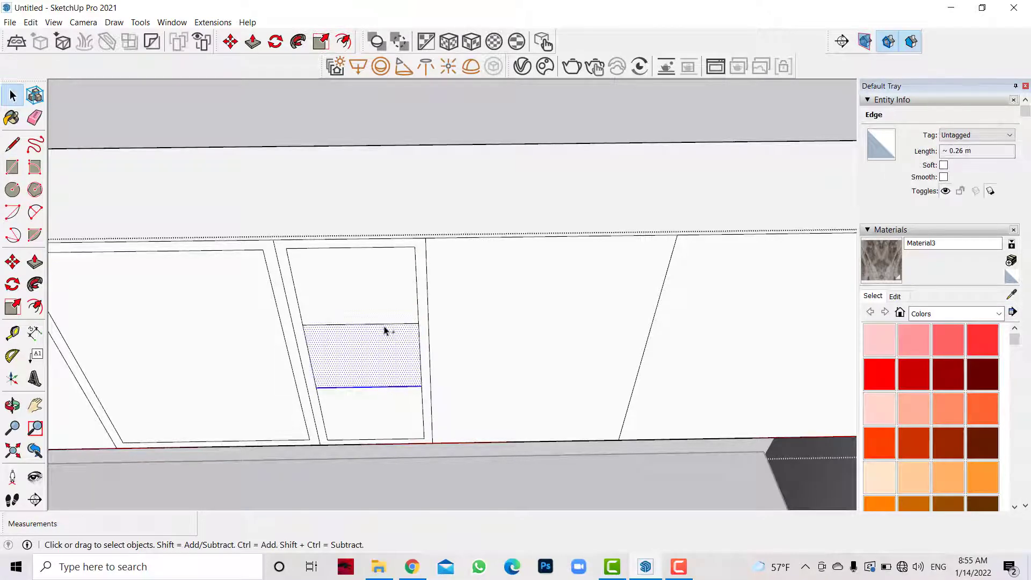
pyautogui.click(398, 386)
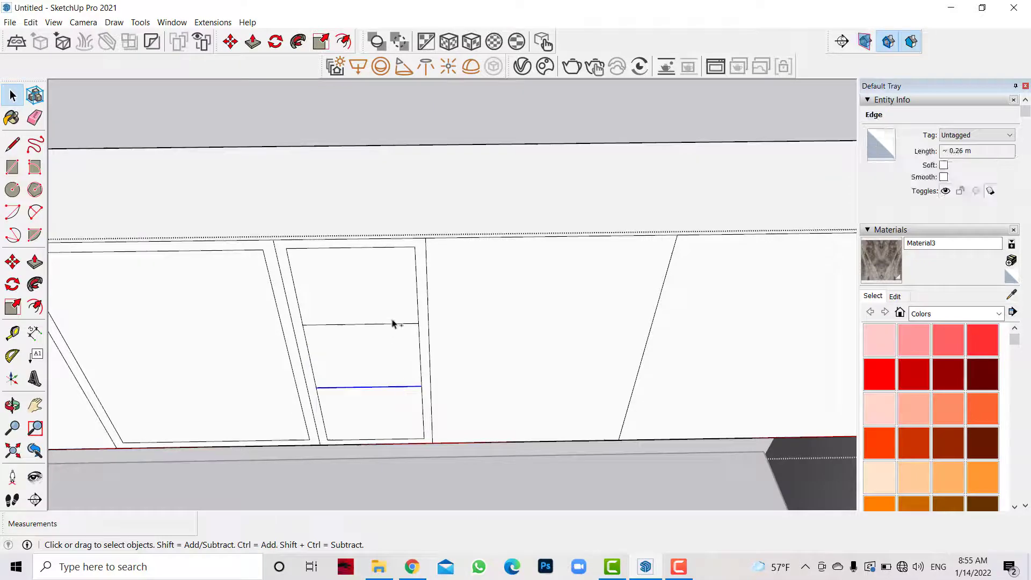
pyautogui.press('m')
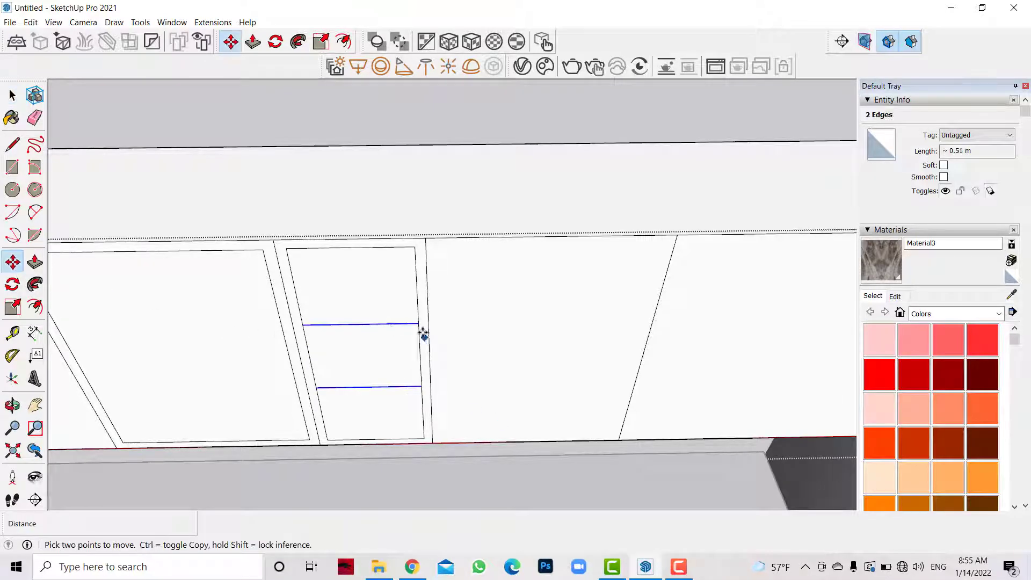
pyautogui.click(419, 329)
pyautogui.click(419, 316)
# Push all three compartments inward to the same depth, and push a door face by 0.02 m.
pyautogui.press('p')
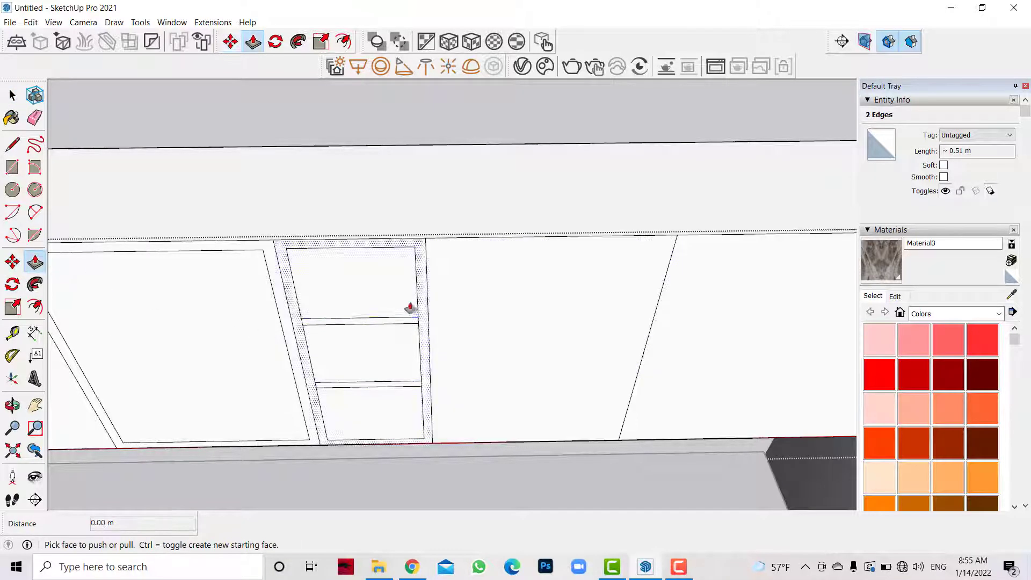
pyautogui.press('Return')
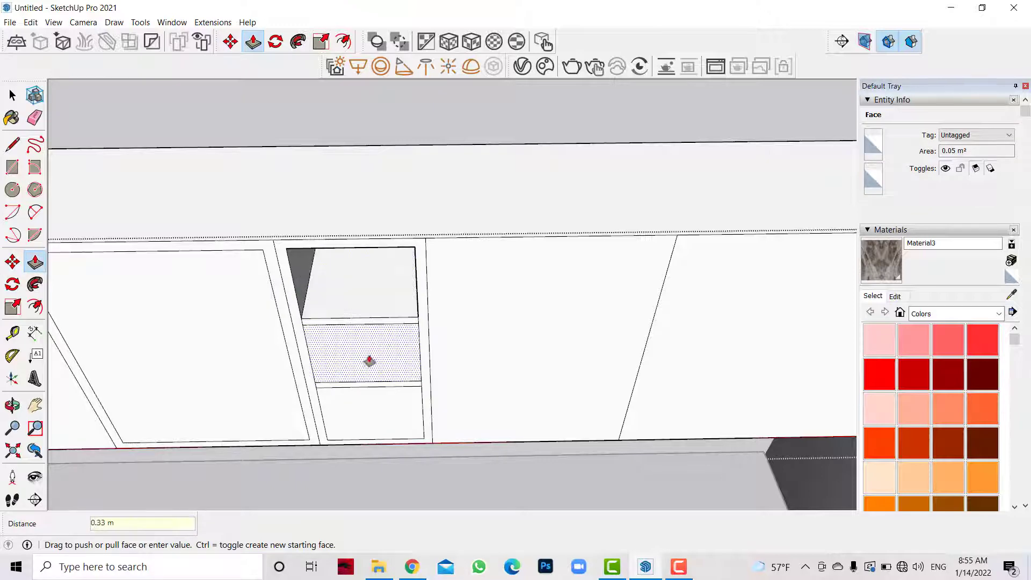
pyautogui.doubleClick(368, 354)
pyautogui.doubleClick(380, 414)
pyautogui.moveTo(379, 414)
pyautogui.mouseDown(button='middle')
pyautogui.moveTo(568, 402)
pyautogui.moveTo(293, 352)
pyautogui.moveTo(647, 356)
pyautogui.moveTo(444, 361)
pyautogui.mouseUp(button='middle')
pyautogui.click(450, 361)
pyautogui.scroll(-2, 451, 361)
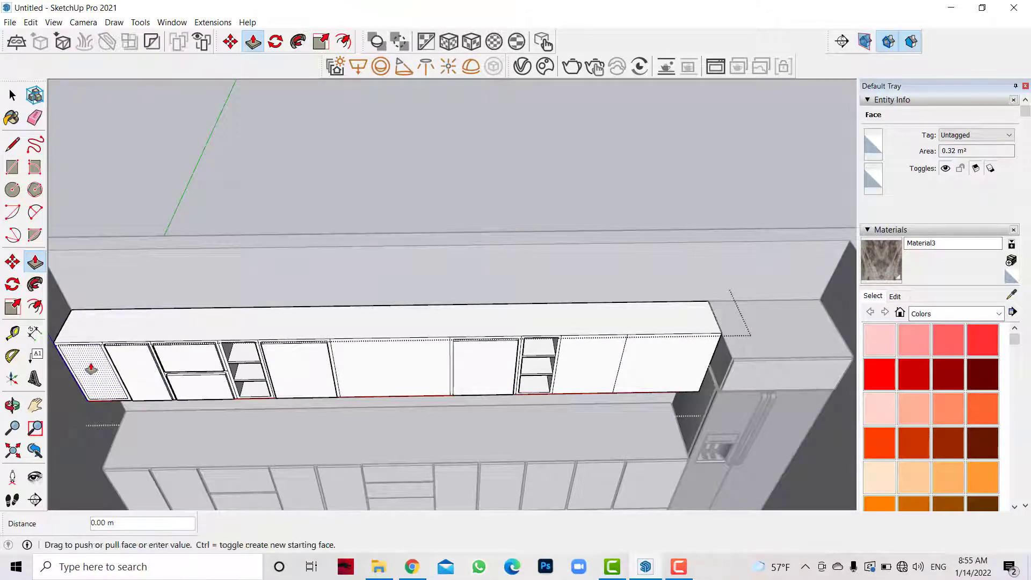
pyautogui.scroll(3, 738, 360)
# Draw a vertical dividing line down the cabinet end and a horizontal split across the door.
pyautogui.click(12, 144)
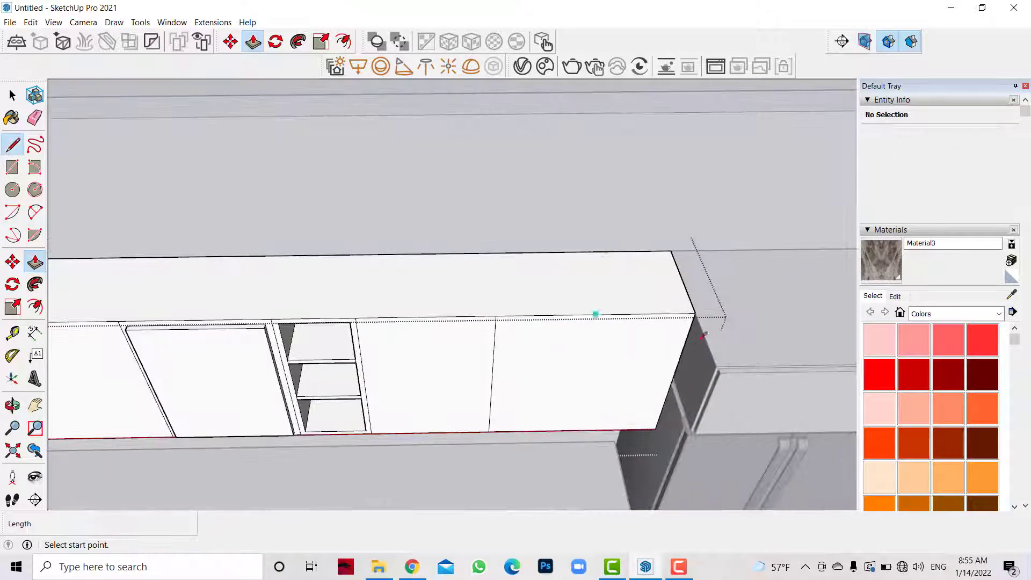
pyautogui.scroll(2, 591, 311)
pyautogui.click(547, 299)
pyautogui.click(527, 462)
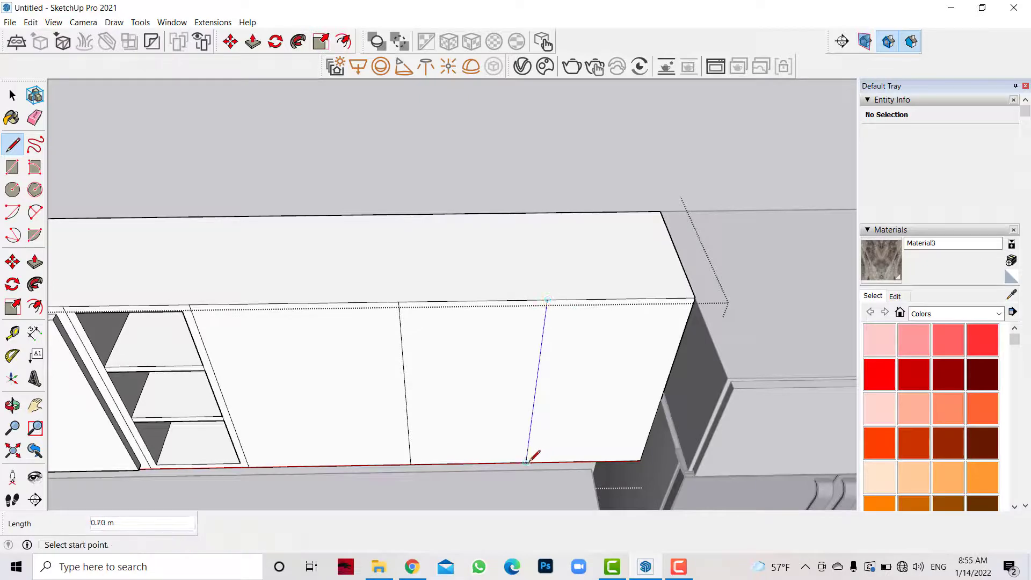
pyautogui.click(33, 308)
pyautogui.scroll(-3, 594, 379)
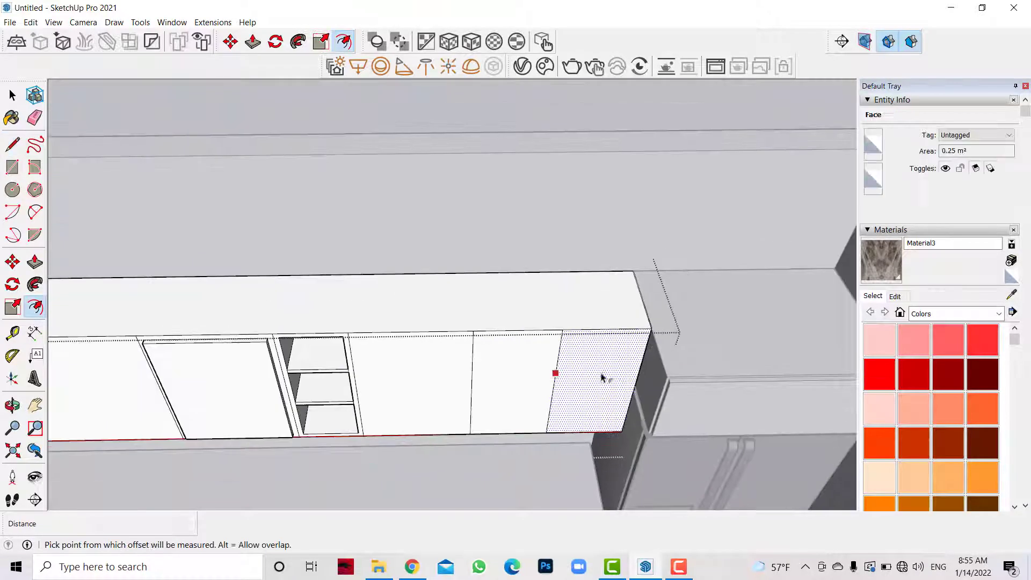
pyautogui.scroll(-2, 558, 392)
pyautogui.scroll(-2, 559, 392)
pyautogui.click(13, 144)
pyautogui.scroll(2, 471, 359)
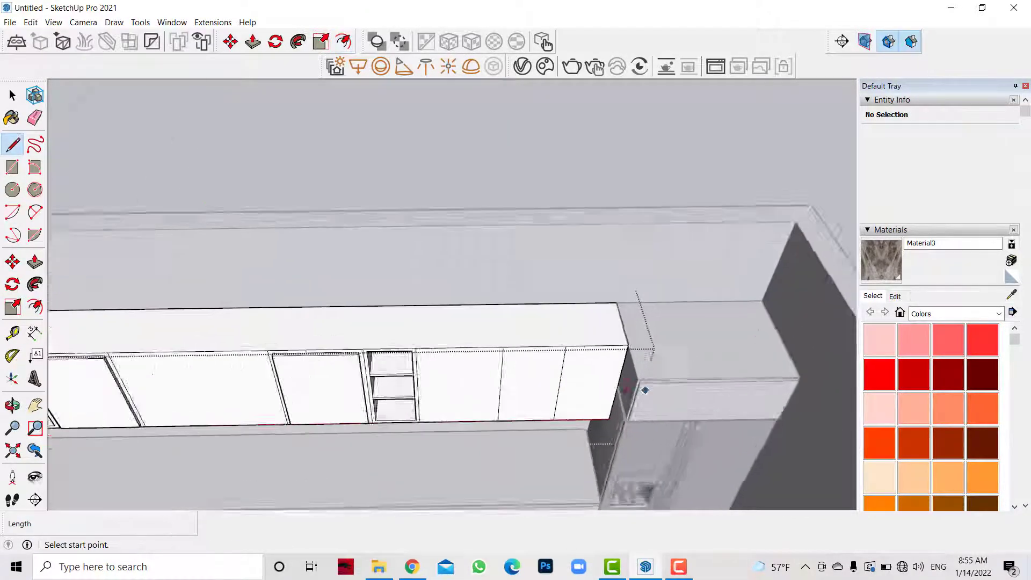
pyautogui.scroll(2, 472, 359)
pyautogui.click(295, 369)
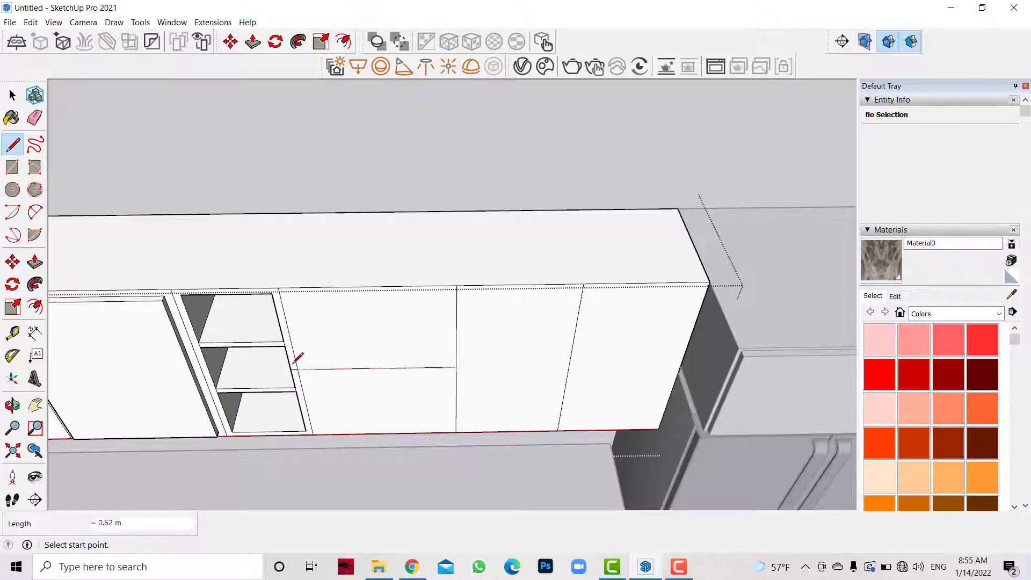
pyautogui.click(298, 369)
# Offset inset borders of about 0.02 m onto both stacked drawer fronts.
pyautogui.click(456, 367)
pyautogui.click(33, 307)
pyautogui.click(388, 286)
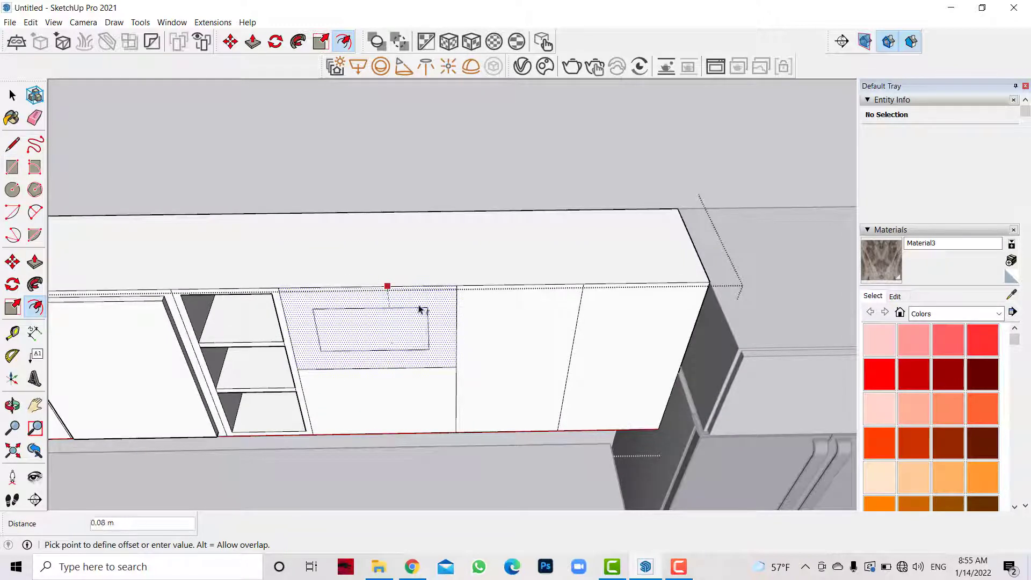
pyautogui.click(453, 294)
pyautogui.click(452, 381)
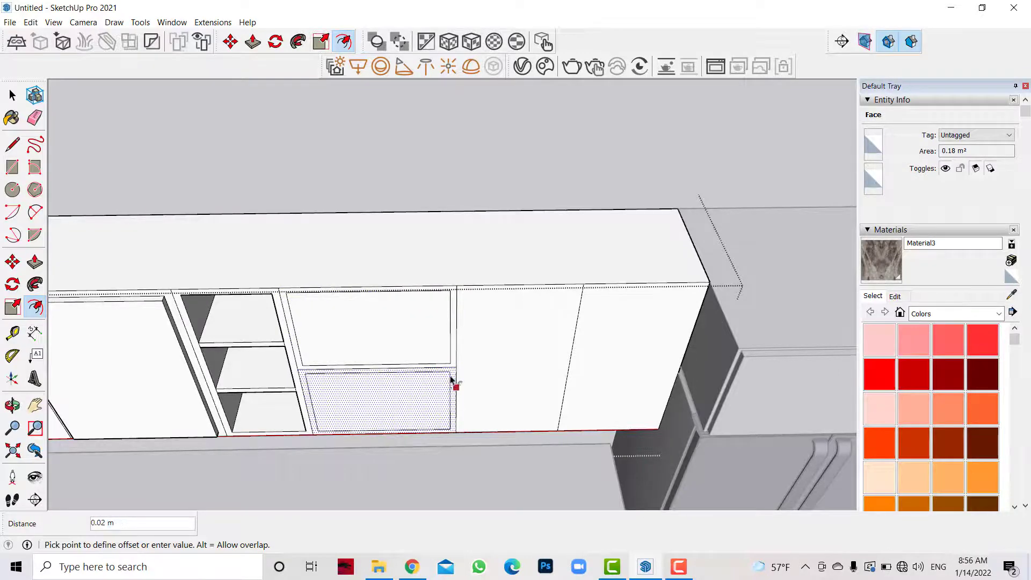
pyautogui.click(452, 380)
pyautogui.click(449, 317)
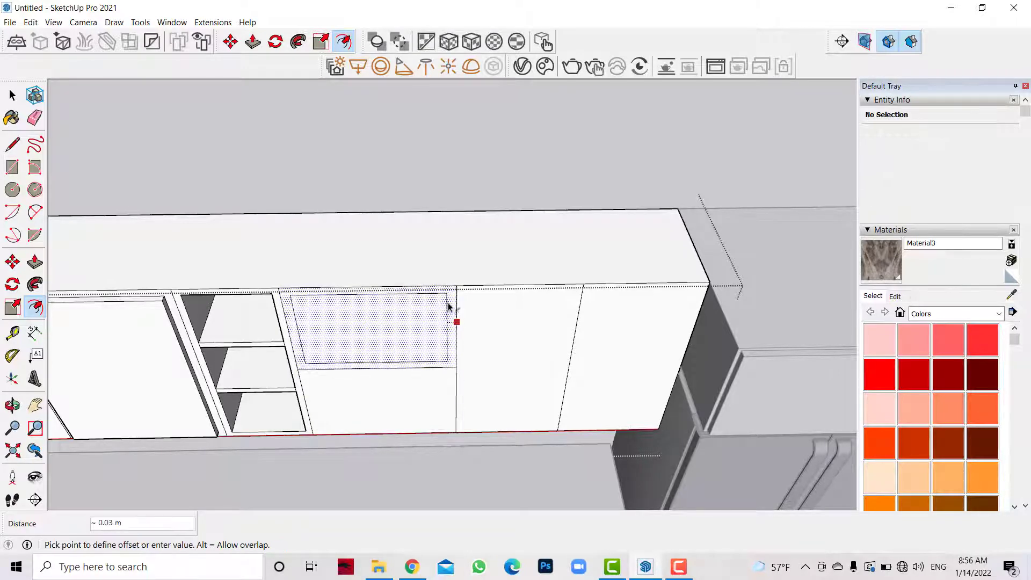
pyautogui.click(454, 306)
pyautogui.click(453, 384)
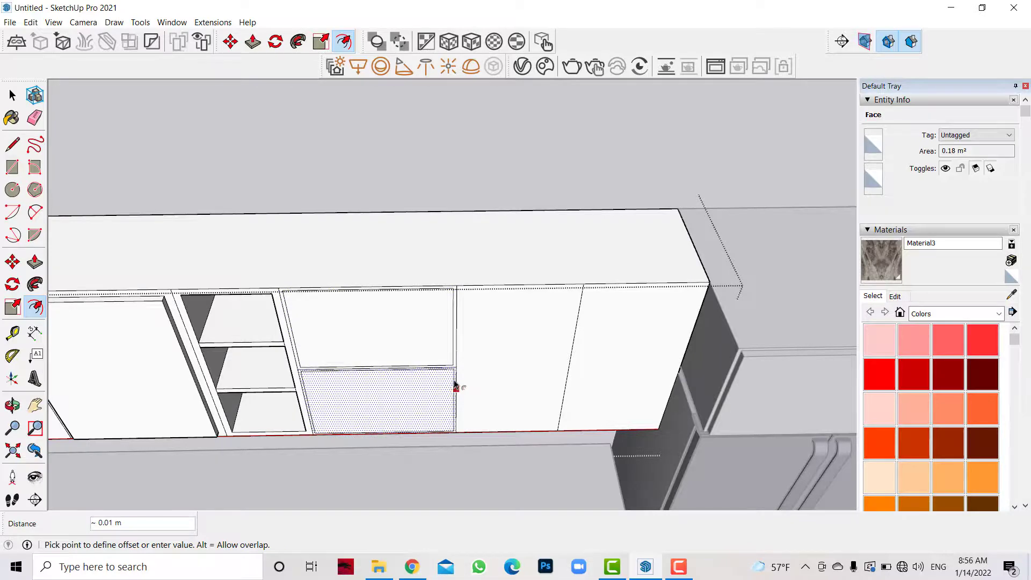
pyautogui.click(455, 385)
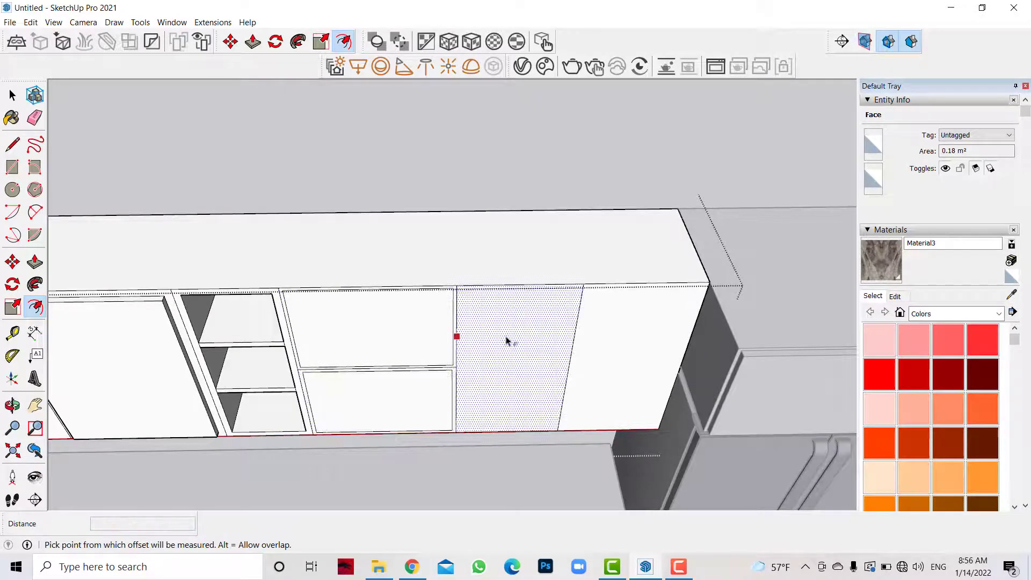
# Inset the middle door's border and begin the right end door's inset.
pyautogui.click(571, 332)
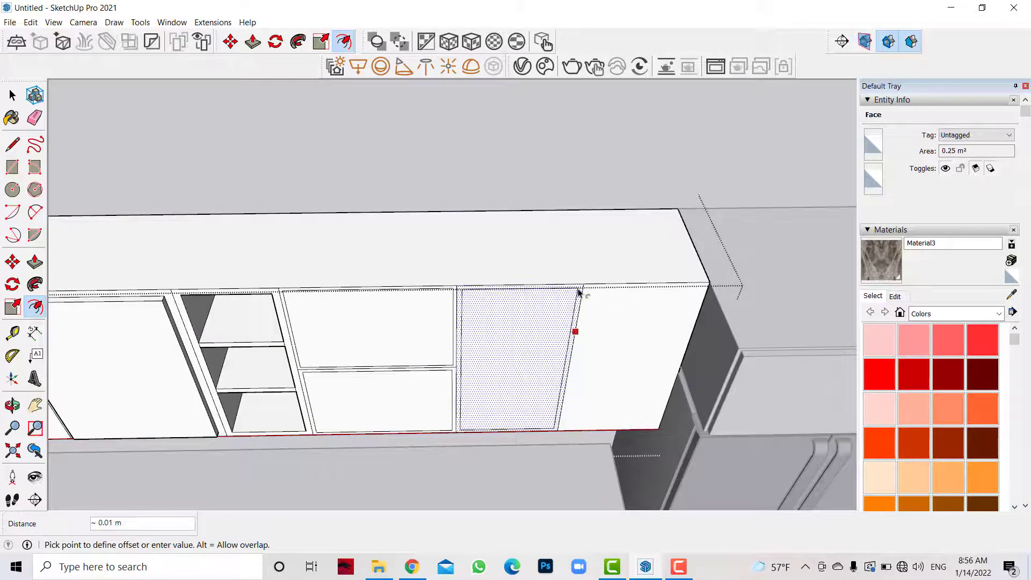
pyautogui.click(578, 294)
pyautogui.click(630, 298)
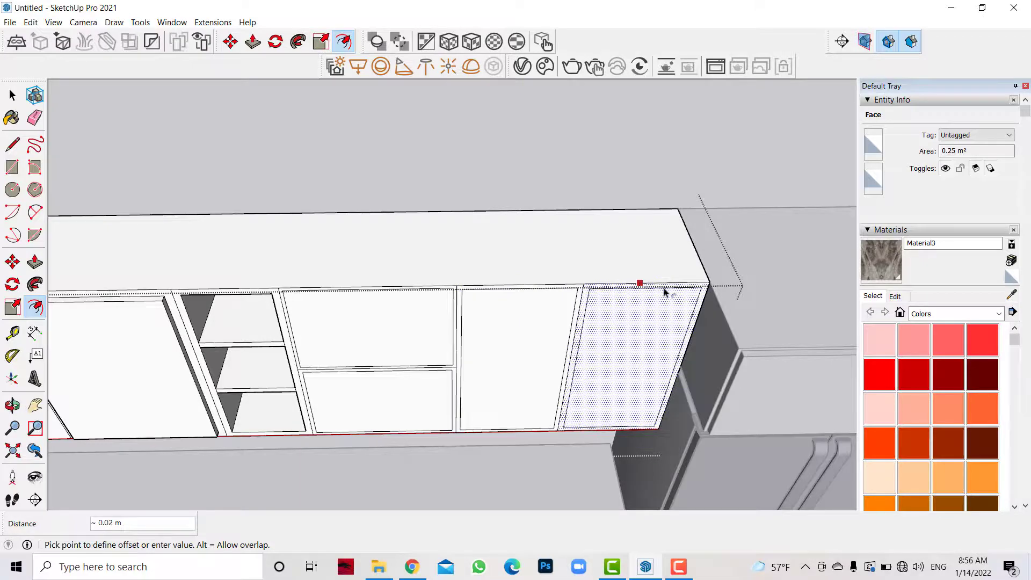
# Push the upper drawer front and the middle door inward.
pyautogui.press('p')
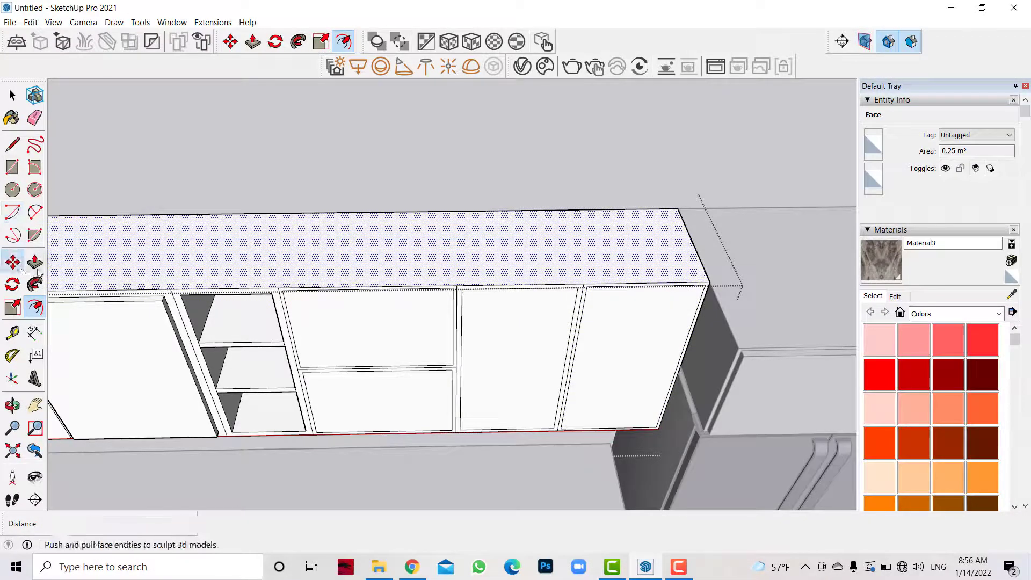
pyautogui.press('space')
pyautogui.click(313, 322)
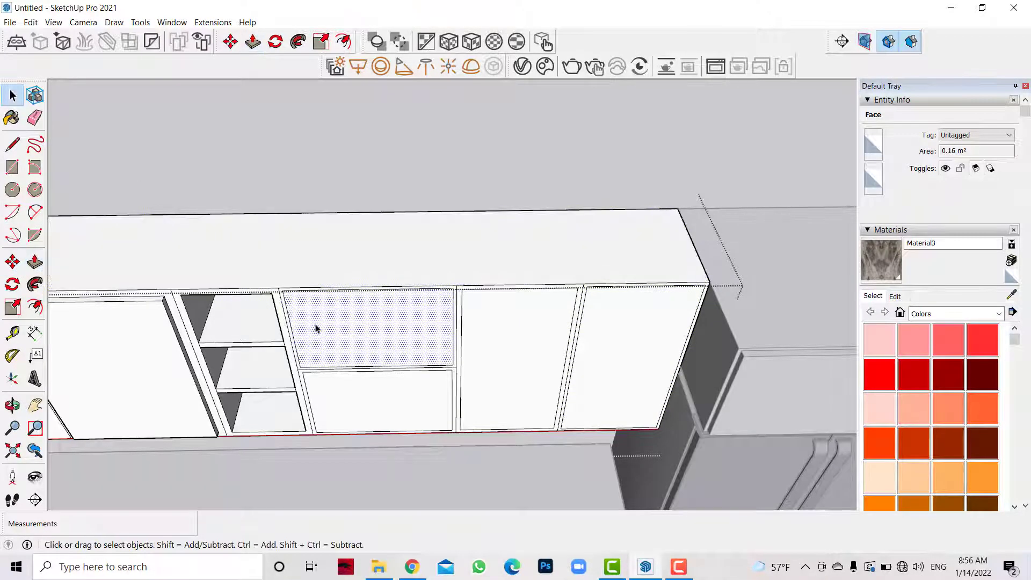
pyautogui.press('p')
pyautogui.click(368, 340)
pyautogui.click(363, 398)
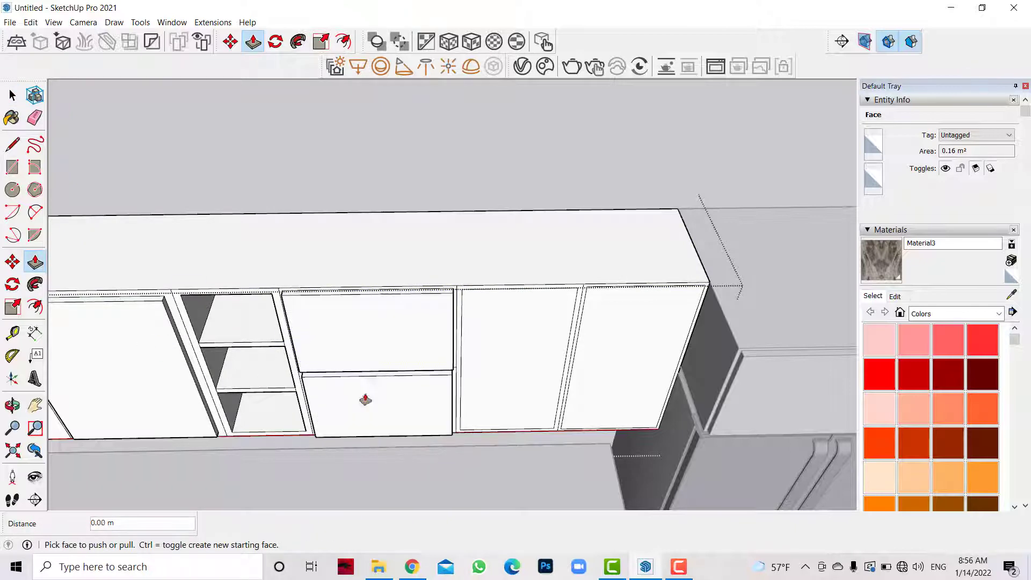
pyautogui.click(536, 353)
pyautogui.click(582, 340)
# Pull the thin face in the door gap by 0.01 m and adjust the strip beside the left door.
pyautogui.scroll(3, 499, 386)
pyautogui.scroll(5, 499, 386)
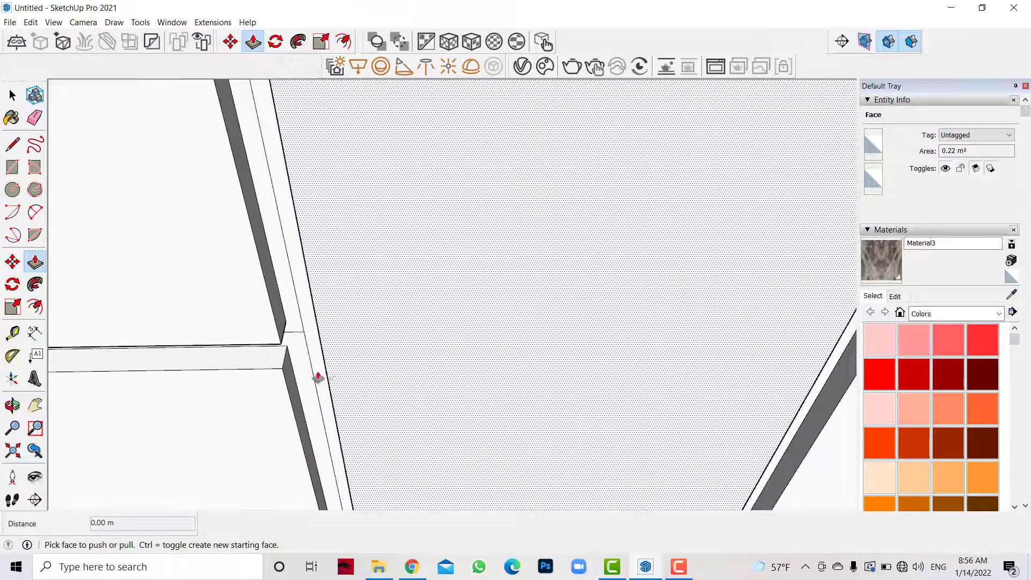
pyautogui.click(309, 383)
pyautogui.click(279, 318)
pyautogui.scroll(-1, 279, 318)
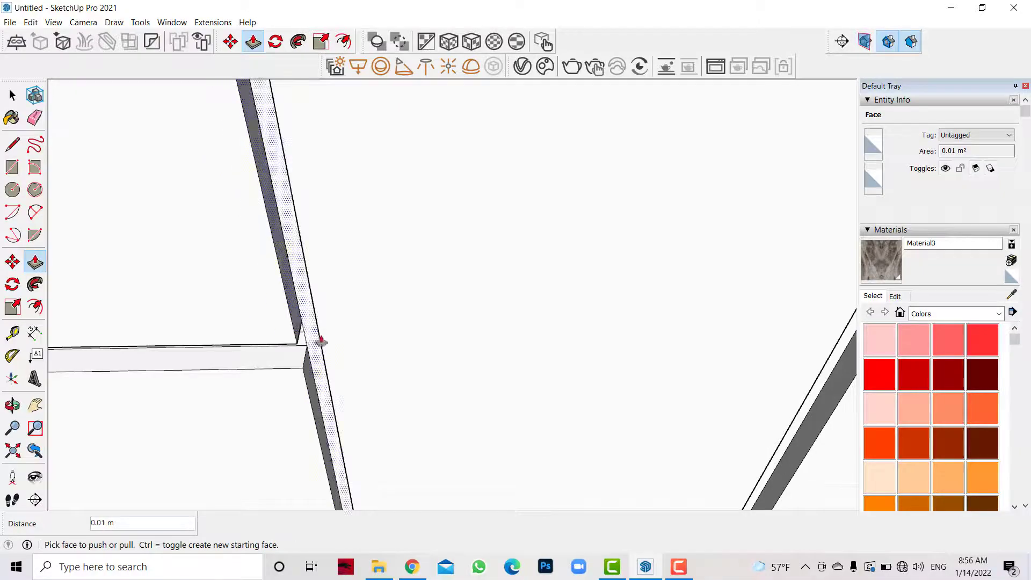
pyautogui.scroll(-3, 320, 340)
pyautogui.scroll(-3, 522, 349)
pyautogui.scroll(-2, 531, 426)
pyautogui.scroll(-2, 531, 426)
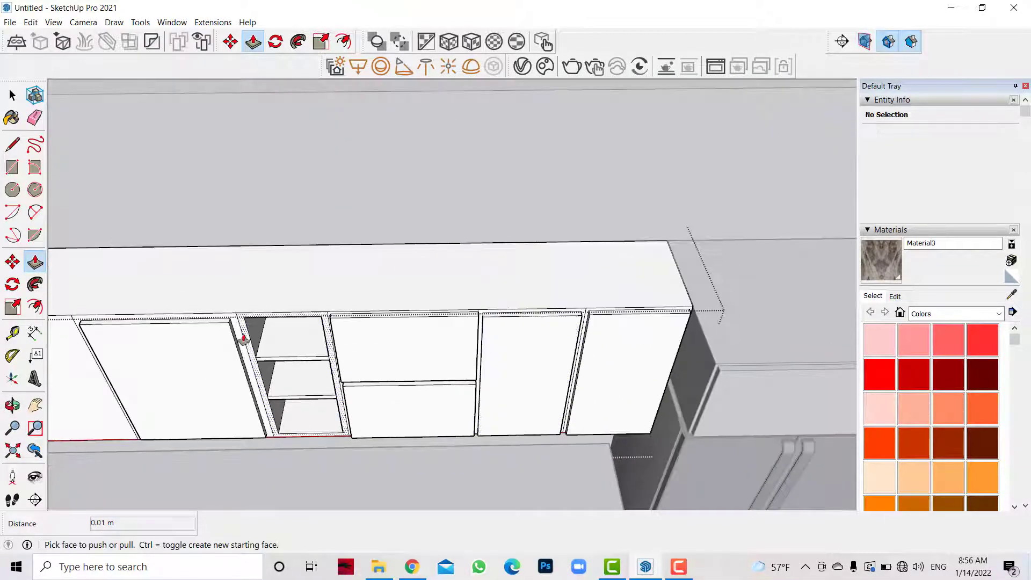
pyautogui.scroll(2, 170, 370)
pyautogui.scroll(4, 279, 308)
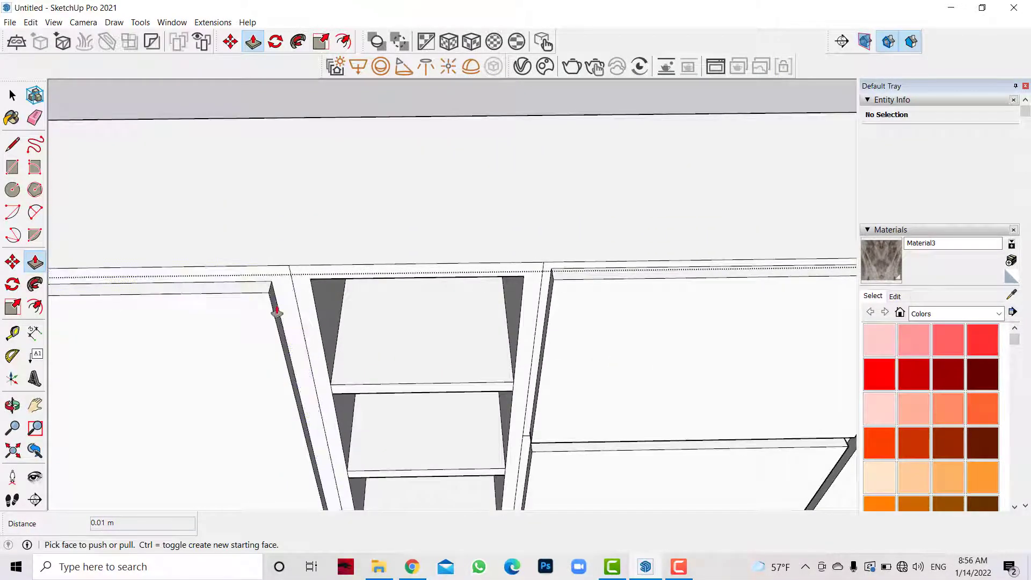
pyautogui.click(277, 304)
pyautogui.click(281, 295)
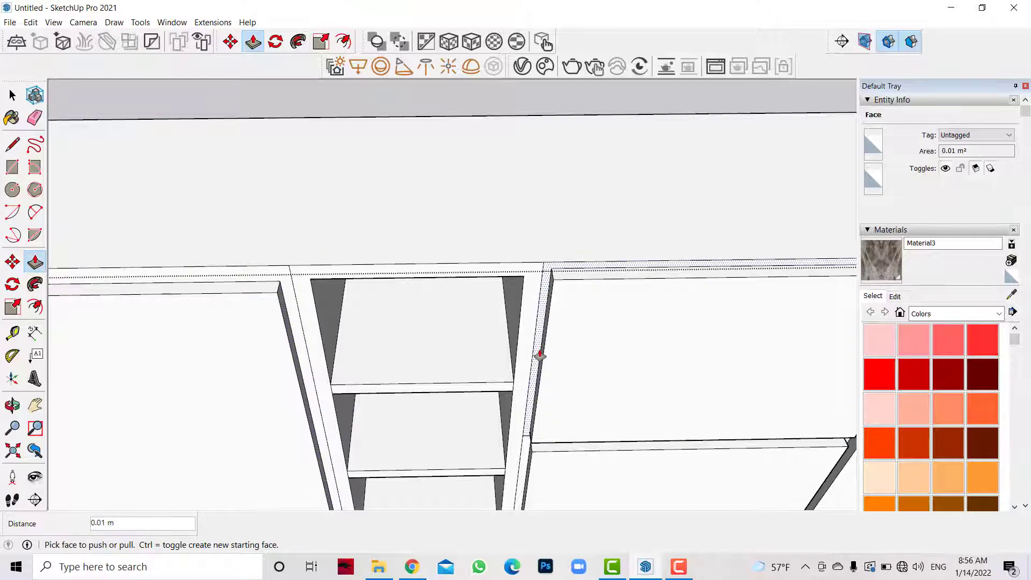
# Push/Pull the upper and lower divider strips and the last thin face at the divider.
pyautogui.click(536, 356)
pyautogui.click(532, 449)
pyautogui.scroll(3, 531, 459)
pyautogui.click(532, 460)
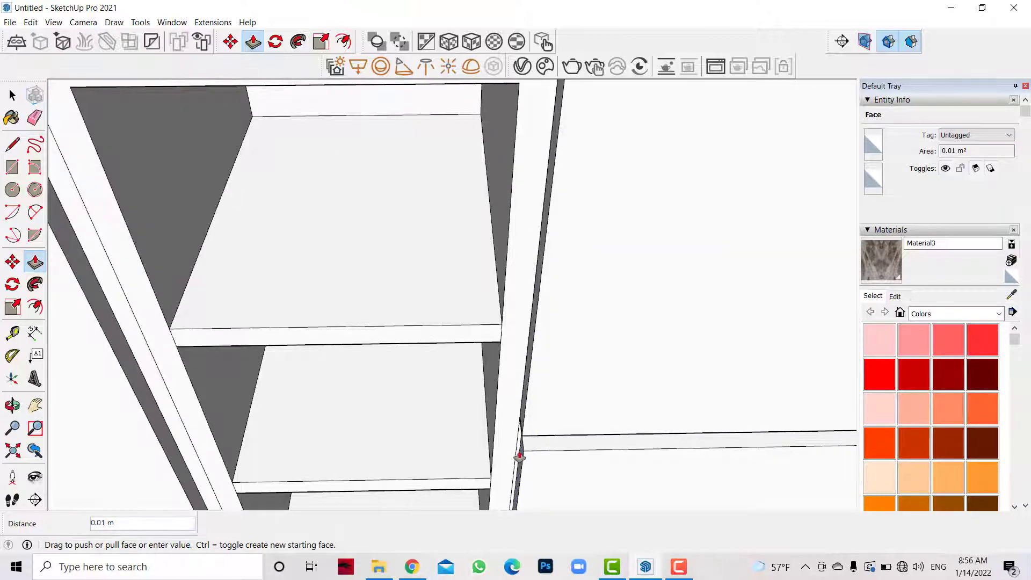
pyautogui.click(474, 329)
pyautogui.scroll(-3, 494, 469)
pyautogui.scroll(5, 518, 388)
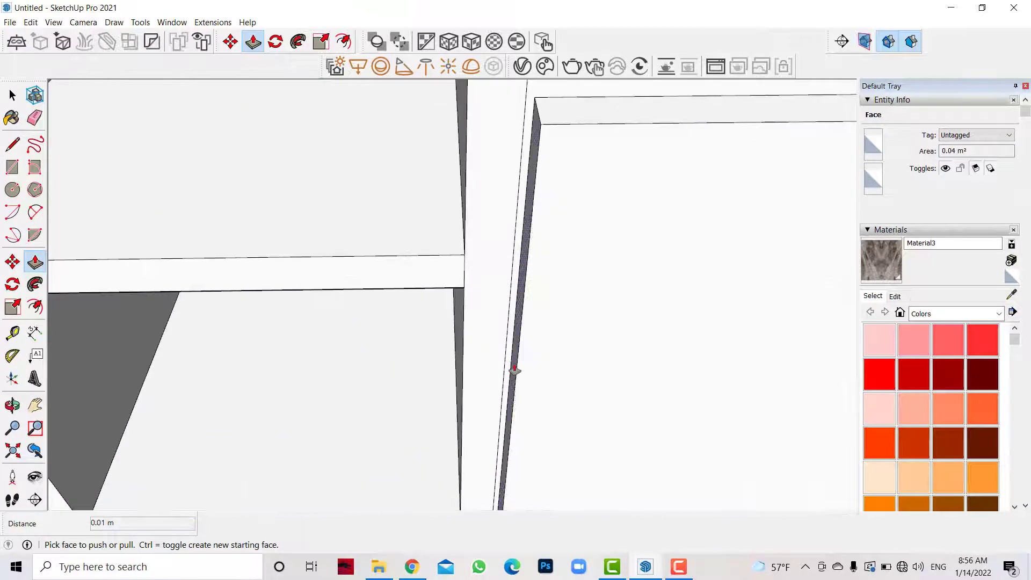
pyautogui.click(513, 371)
pyautogui.scroll(-3, 486, 441)
pyautogui.scroll(-4, 486, 441)
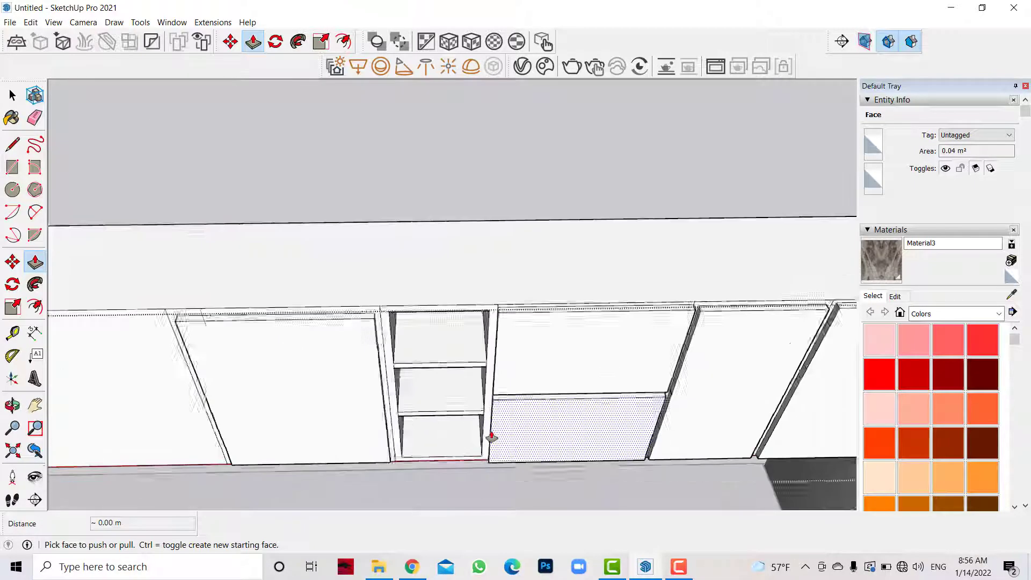
pyautogui.click(526, 395)
pyautogui.scroll(-2, 436, 387)
pyautogui.scroll(3, 435, 387)
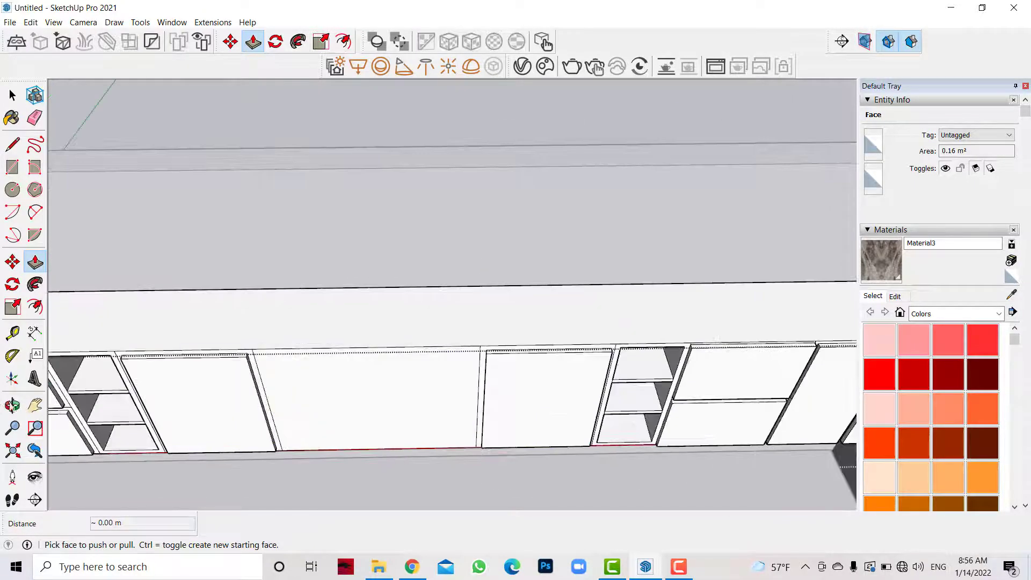
pyautogui.scroll(3, 350, 382)
# Split the base strip with two lines and start pushing its middle section inward.
pyautogui.moveTo(350, 382)
pyautogui.mouseDown(button='middle')
pyautogui.moveTo(393, 222)
pyautogui.moveTo(51, 290)
pyautogui.mouseUp(button='middle')
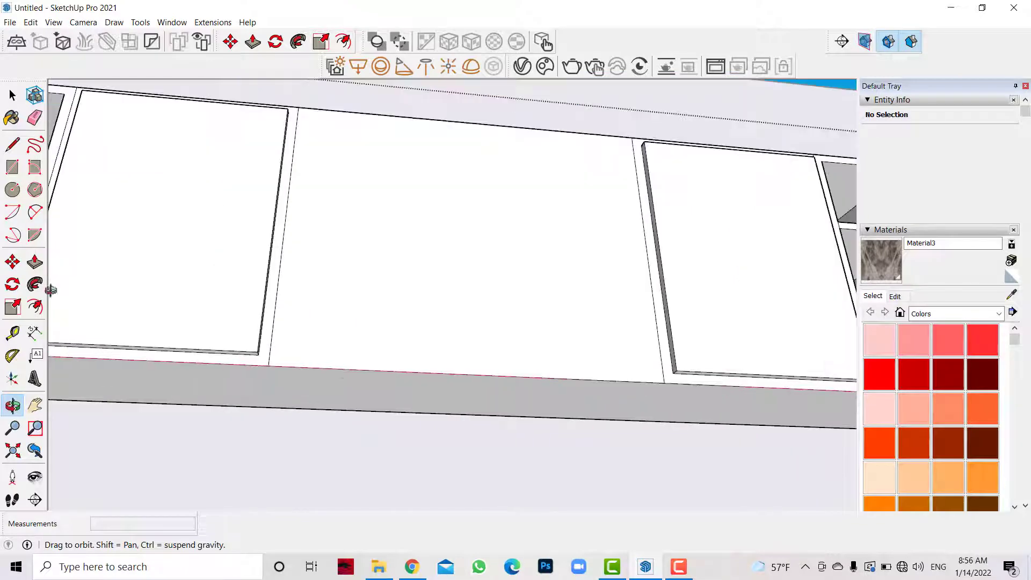
pyautogui.click(14, 143)
pyautogui.click(269, 366)
pyautogui.click(281, 408)
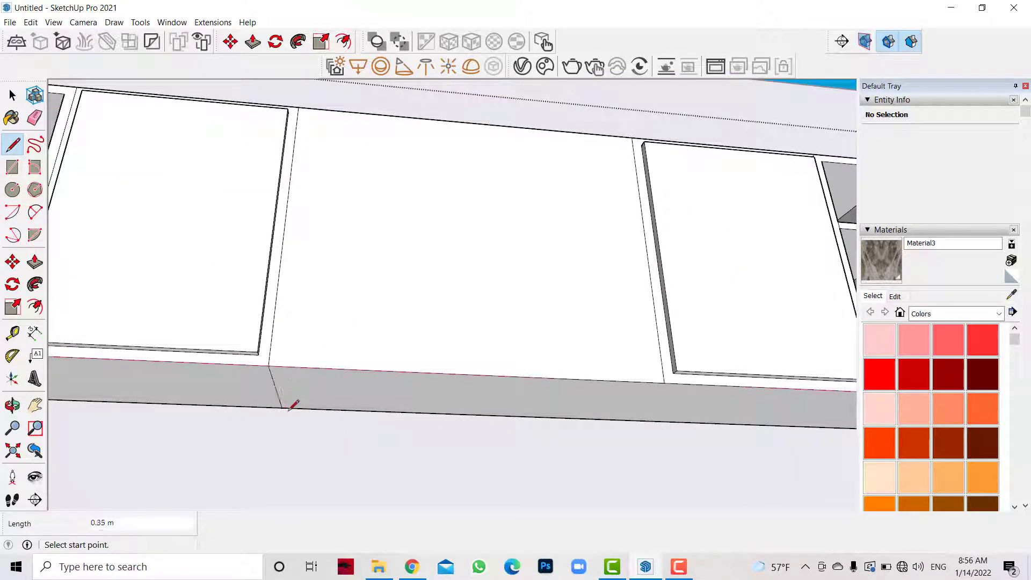
pyautogui.click(662, 388)
pyautogui.click(613, 419)
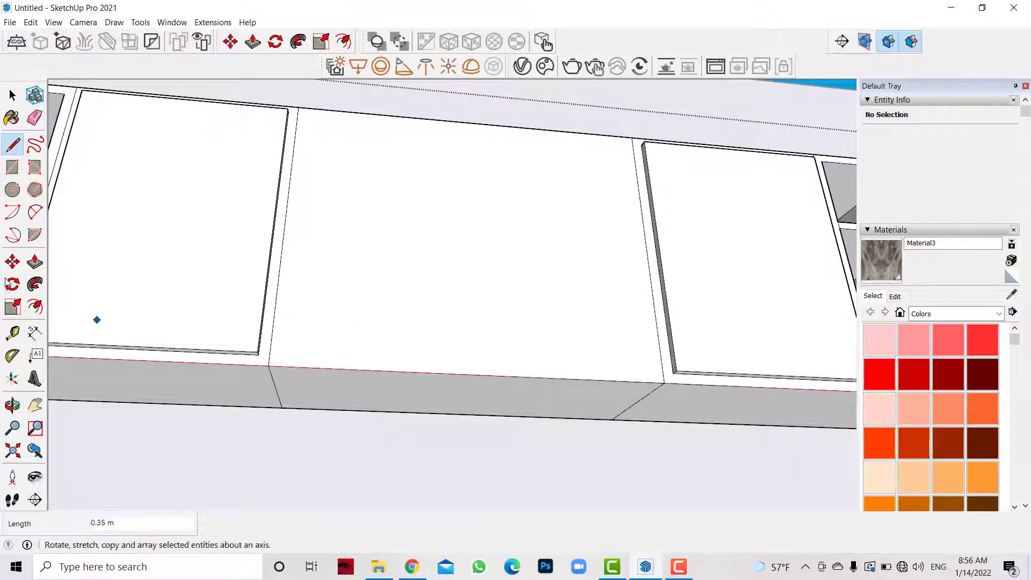
pyautogui.click(34, 262)
pyautogui.moveTo(350, 385); pyautogui.dragTo(363, 371)
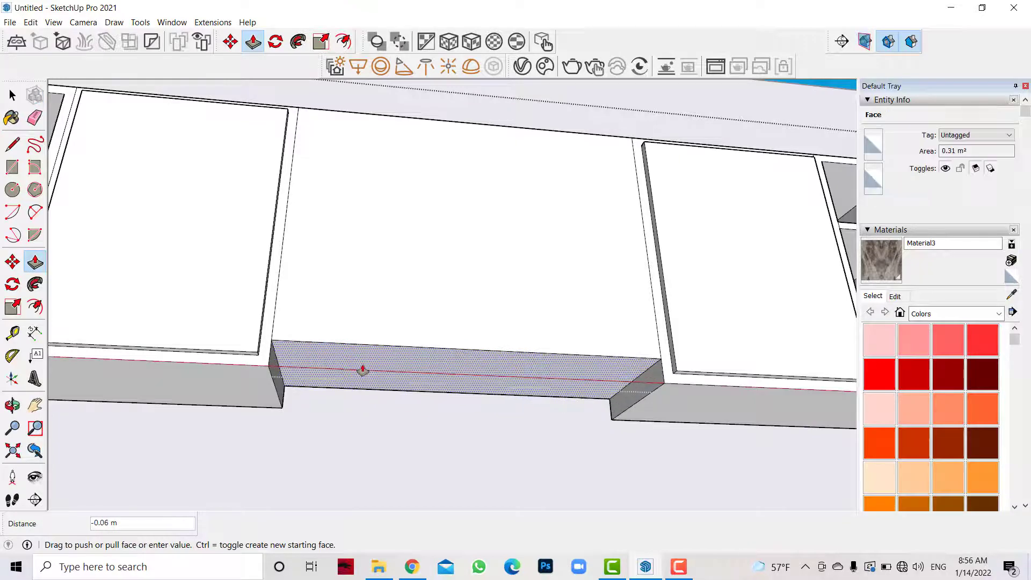
# Confirm the 0.20 m base recess and view the cabinets from the front.
pyautogui.press('Return')
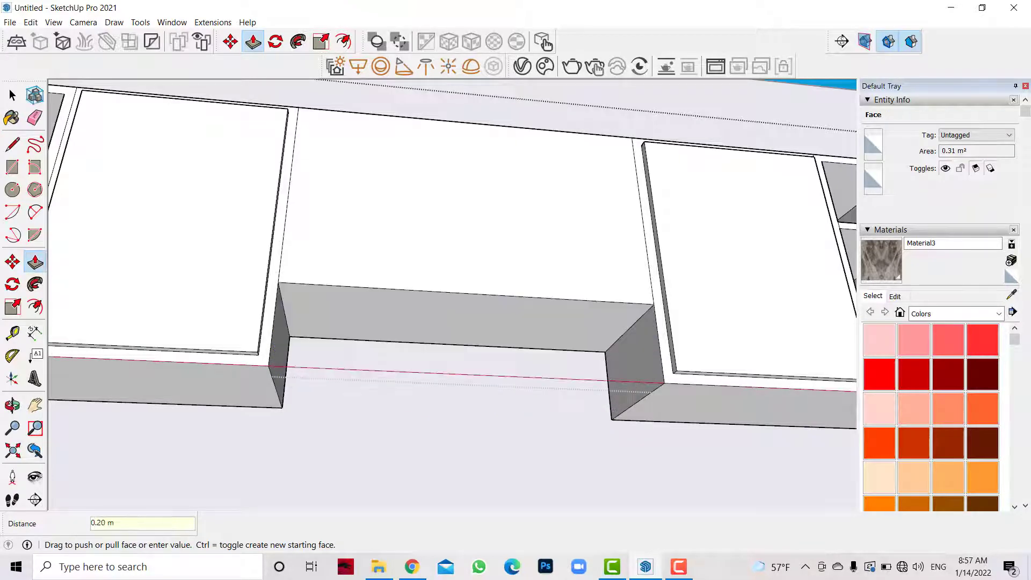
pyautogui.click(13, 405)
pyautogui.moveTo(375, 322); pyautogui.dragTo(392, 486)
pyautogui.scroll(-3, 392, 485)
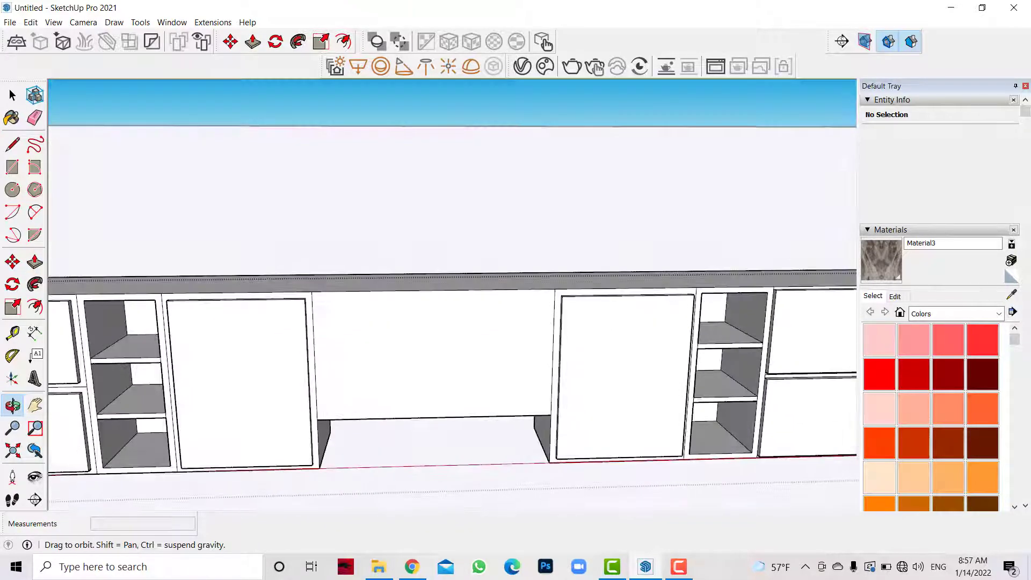
# Split the middle panel with a vertical line and inset the left half's outline by 0.01 m.
pyautogui.click(12, 145)
pyautogui.click(435, 290)
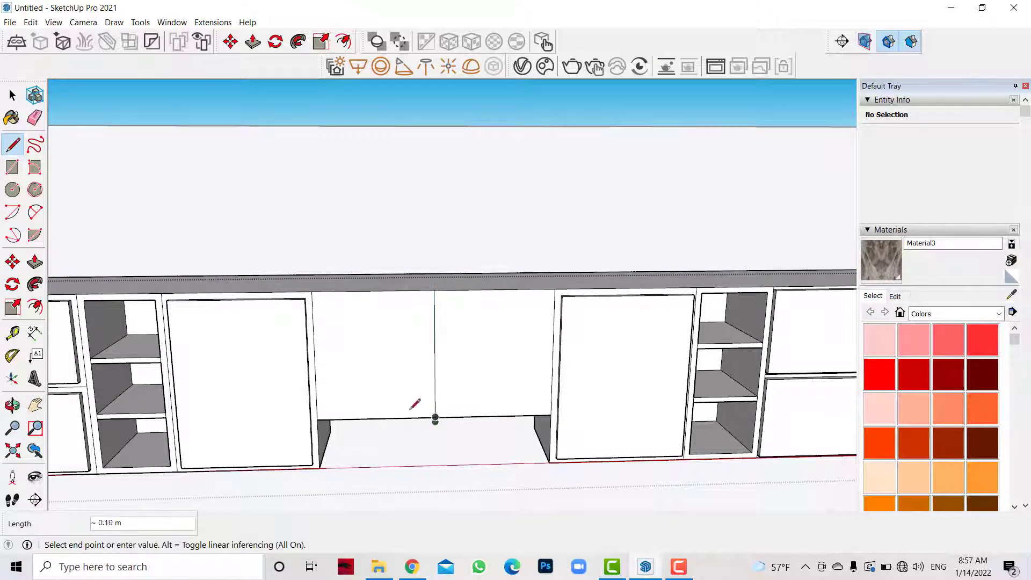
pyautogui.hotkey('ctrl', 'z')
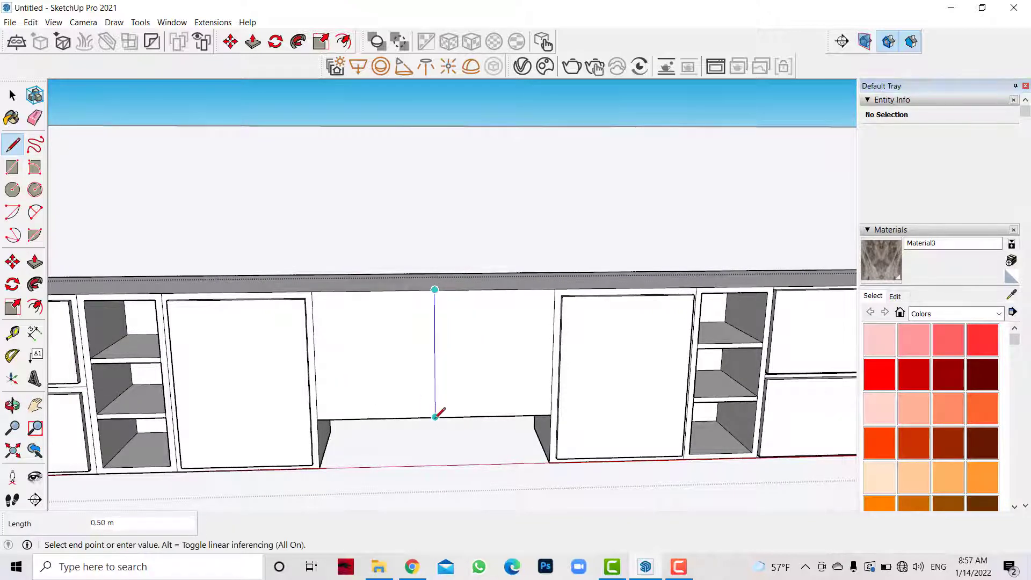
pyautogui.click(435, 416)
pyautogui.press('space')
pyautogui.click(462, 322)
pyautogui.press('f')
pyautogui.click(490, 289)
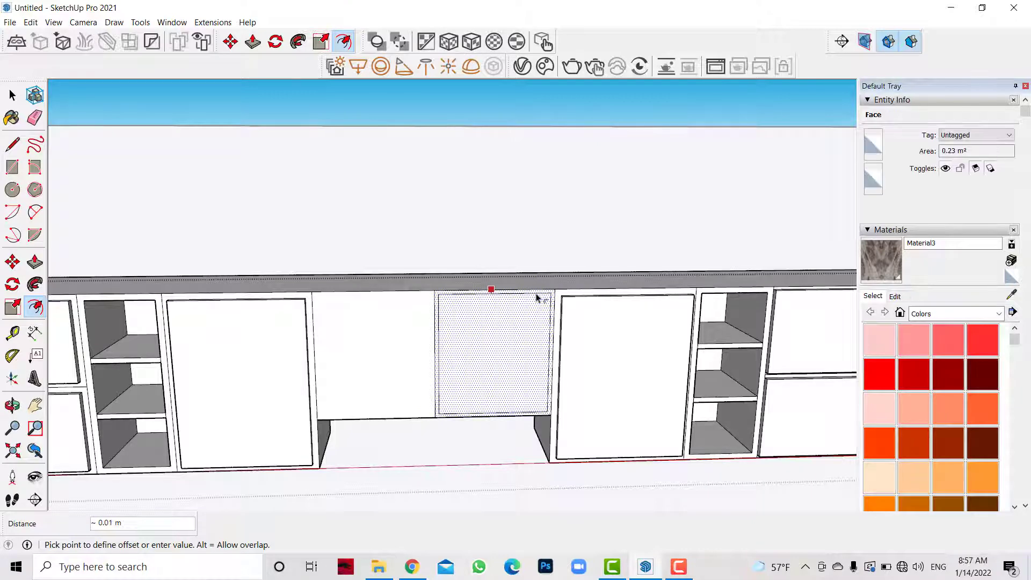
pyautogui.press('Escape')
pyautogui.click(434, 322)
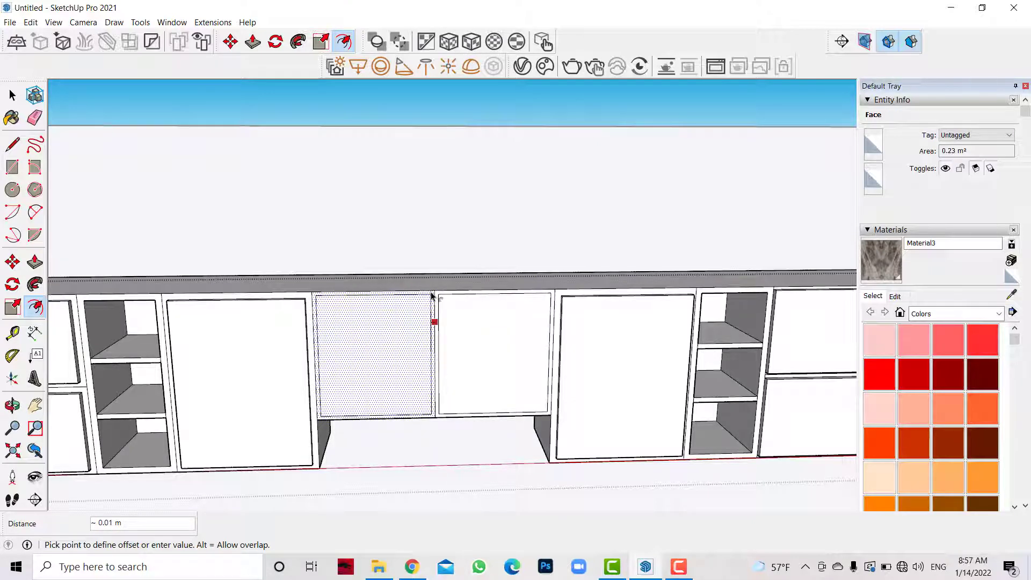
pyautogui.click(431, 294)
# Push/Pull the inset door face by 0.02 m.
pyautogui.press('p')
pyautogui.click(379, 329)
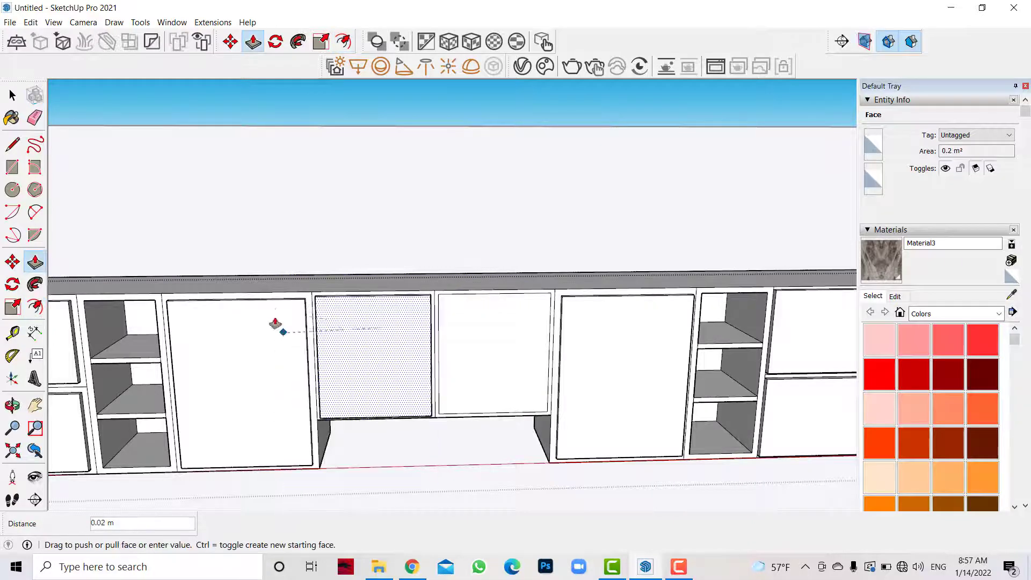
pyautogui.click(396, 340)
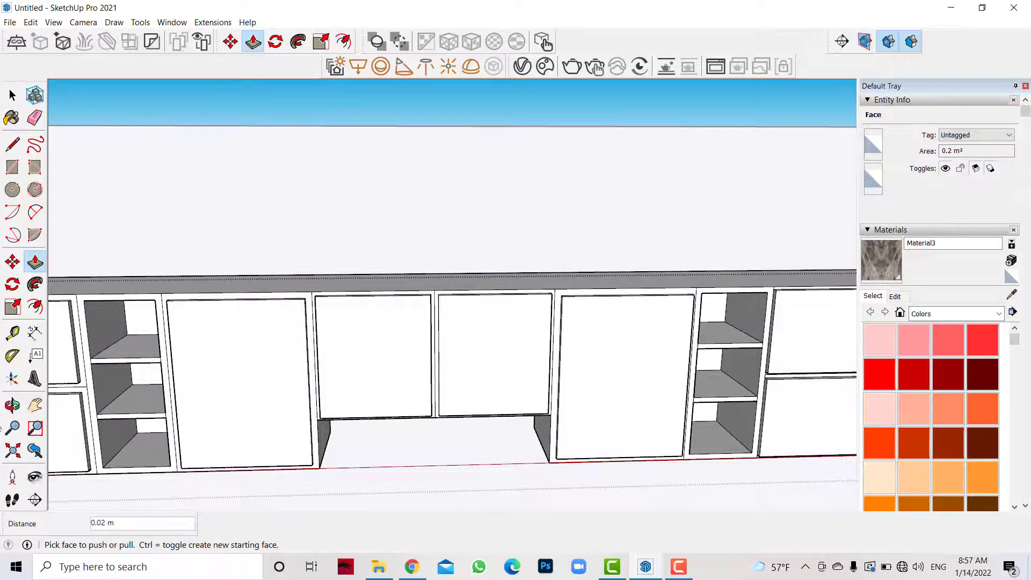
pyautogui.press('o')
pyautogui.moveTo(237, 437); pyautogui.dragTo(438, 380)
# Draw a 0.79 × 0.39 m rectangle on the lower countertop and push it down as a basin.
pyautogui.scroll(-3, 438, 380)
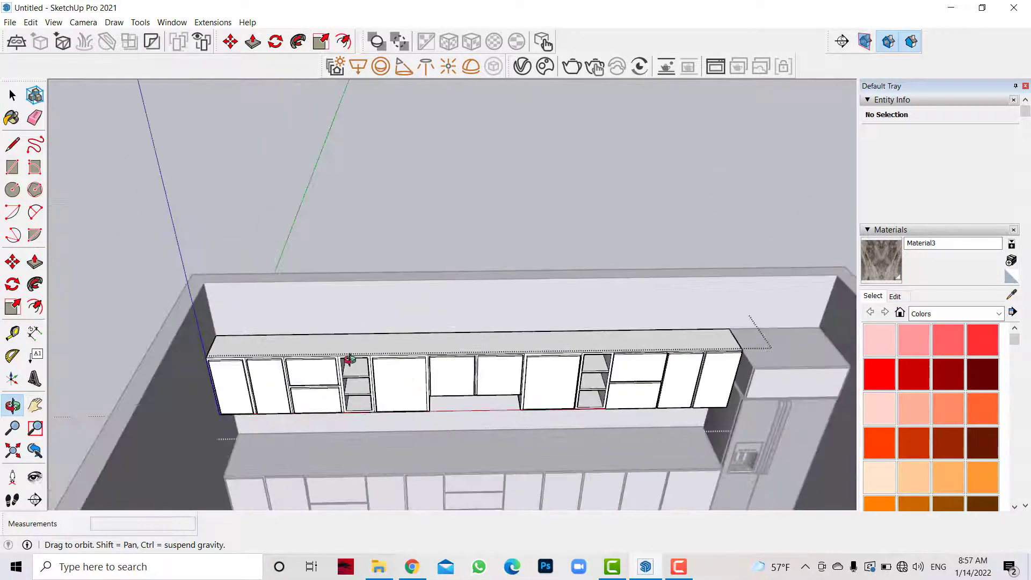
pyautogui.scroll(-3, 452, 439)
pyautogui.press('space')
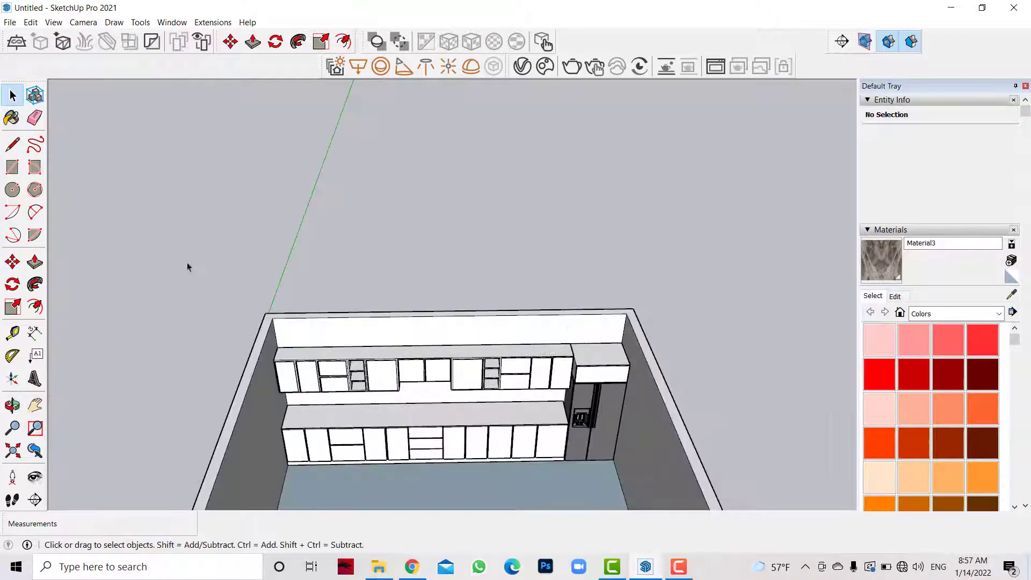
pyautogui.scroll(2, 523, 374)
pyautogui.scroll(3, 564, 435)
pyautogui.scroll(3, 552, 398)
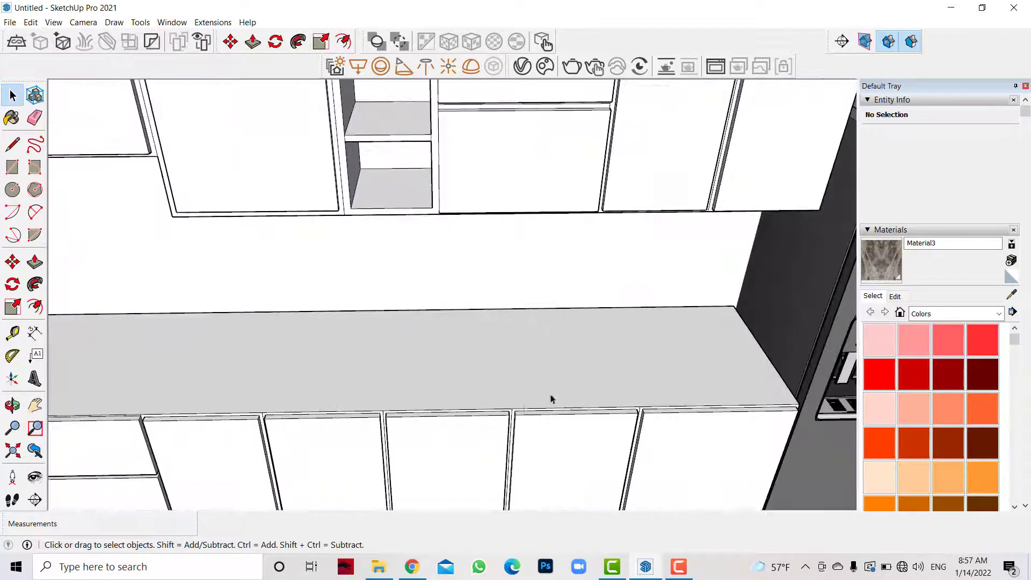
pyautogui.press('r')
pyautogui.scroll(1, 542, 374)
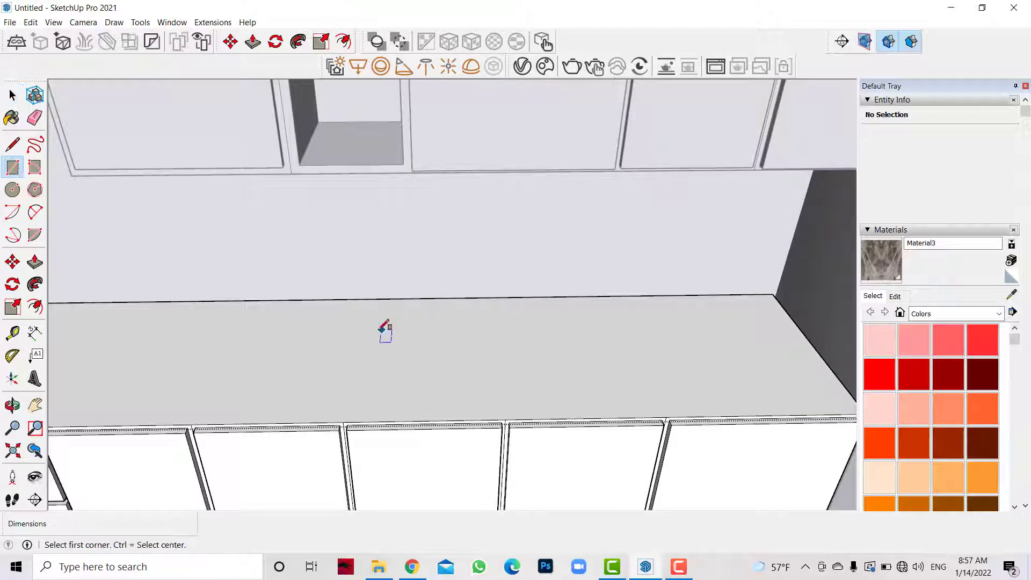
pyautogui.click(371, 321)
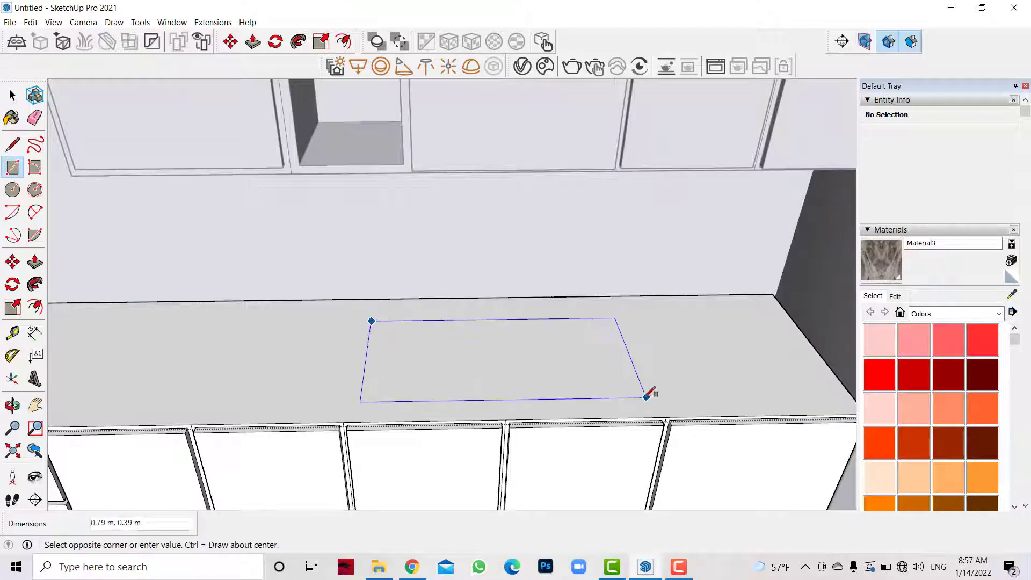
pyautogui.press('p')
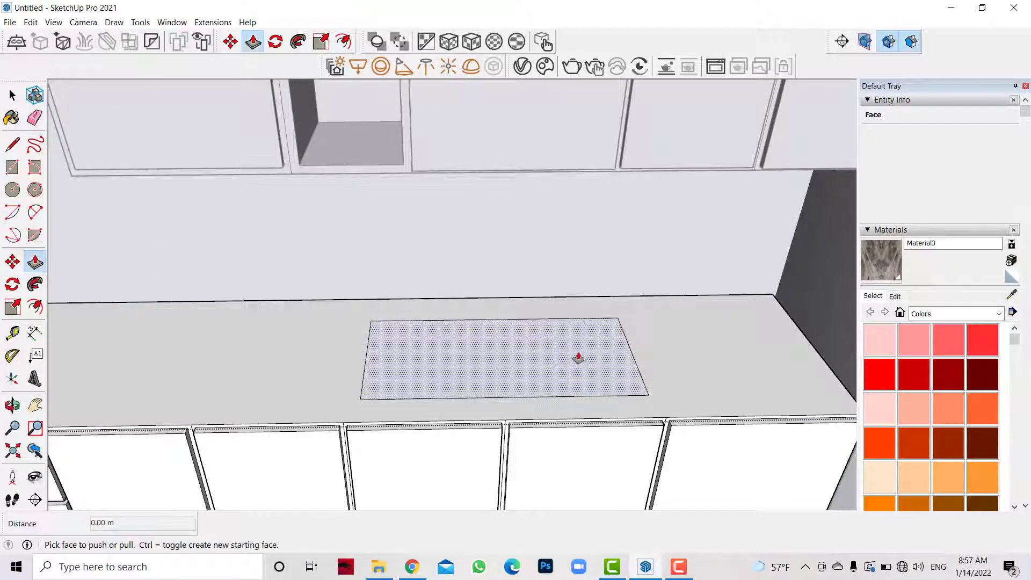
pyautogui.moveTo(577, 356)
pyautogui.mouseDown()
pyautogui.moveTo(558, 384)
pyautogui.moveTo(536, 388)
pyautogui.mouseUp()
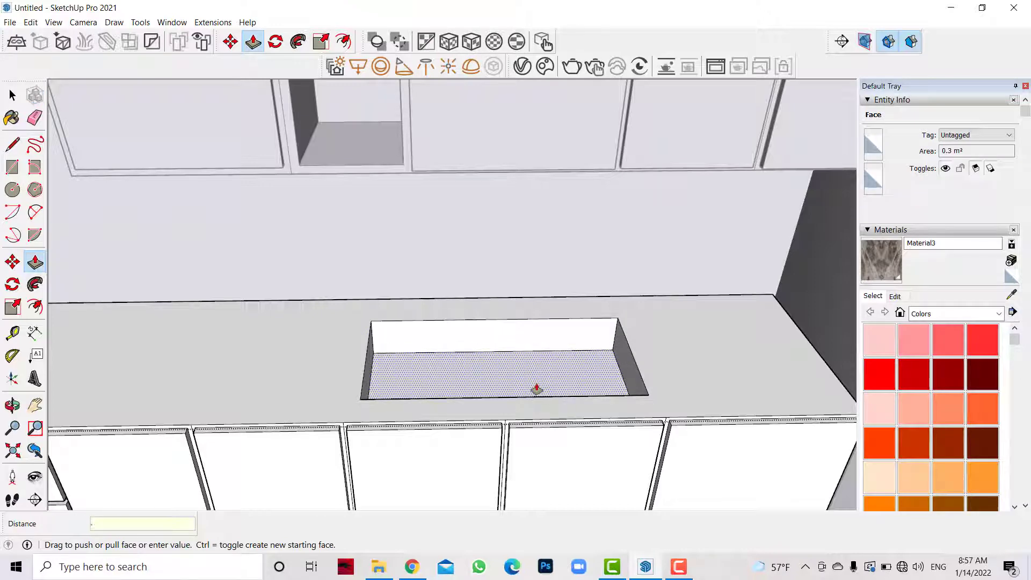
pyautogui.write('7')
pyautogui.press('Return')
# Orbit into the new basin, then out to a steeper top-down view of the kitchen.
pyautogui.click(13, 405)
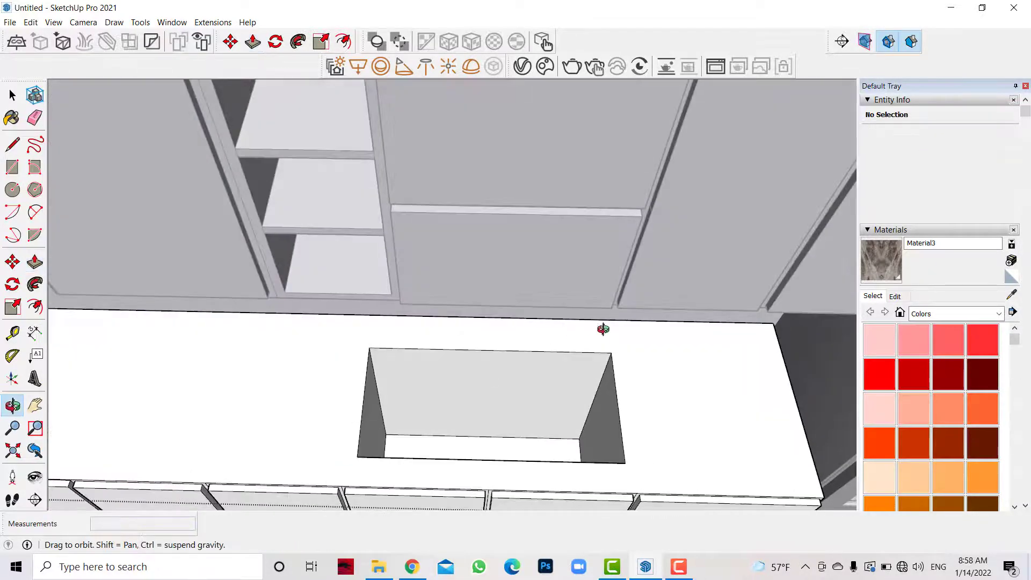
pyautogui.moveTo(603, 329); pyautogui.dragTo(504, 412)
pyautogui.scroll(-3, 504, 411)
pyautogui.scroll(-3, 537, 418)
pyautogui.scroll(-3, 537, 430)
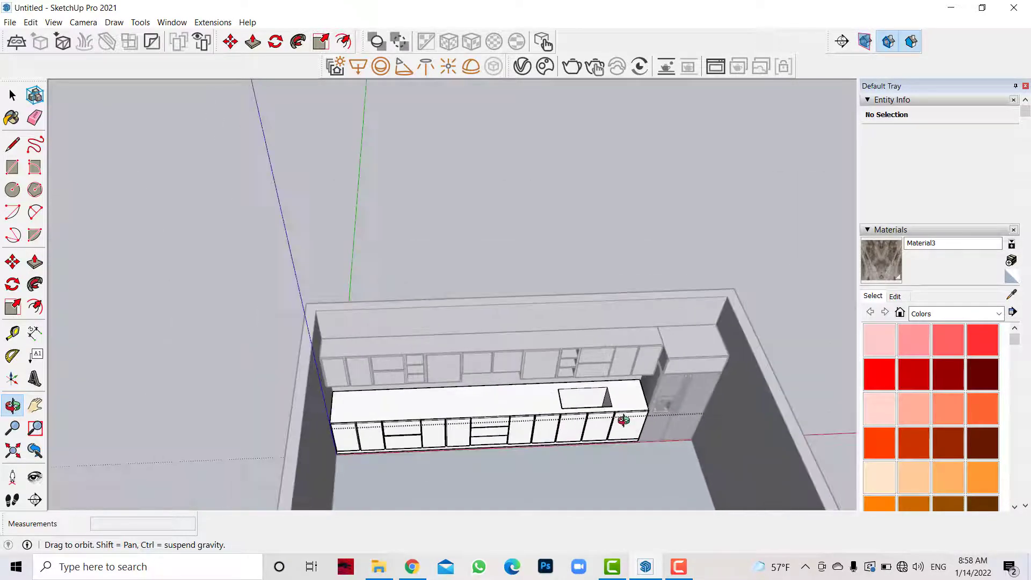
pyautogui.moveTo(622, 421); pyautogui.dragTo(537, 376)
pyautogui.click(12, 95)
pyautogui.moveTo(179, 249)
pyautogui.mouseDown(button='middle')
pyautogui.moveTo(352, 264)
pyautogui.moveTo(563, 436)
pyautogui.mouseUp(button='middle')
pyautogui.scroll(2, 564, 436)
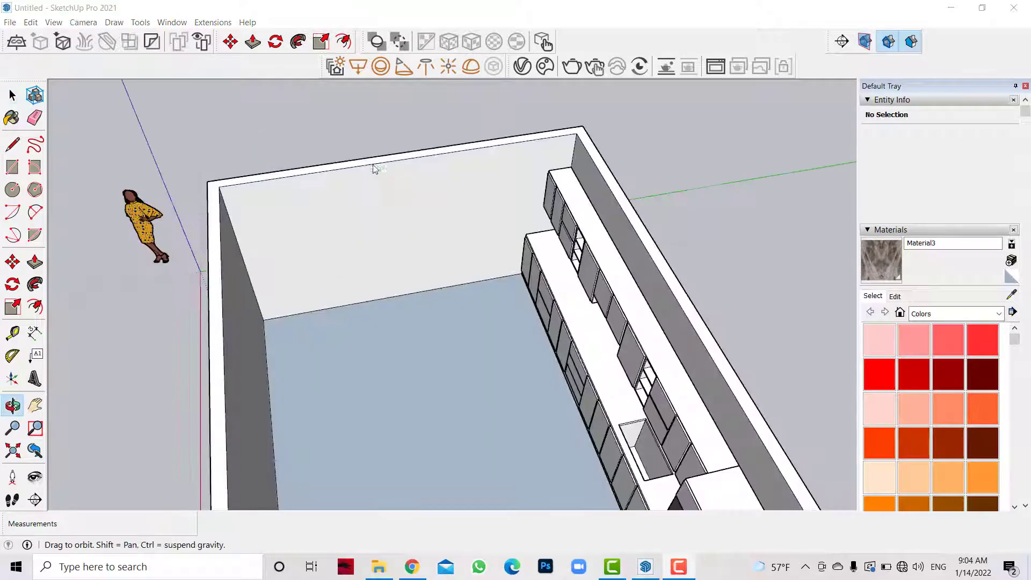
# Inside the room group, copy the back wall's floor edge 1 m up, then higher, for the window's horizontal edges.
pyautogui.moveTo(375, 168); pyautogui.dragTo(386, 191)
pyautogui.press('space')
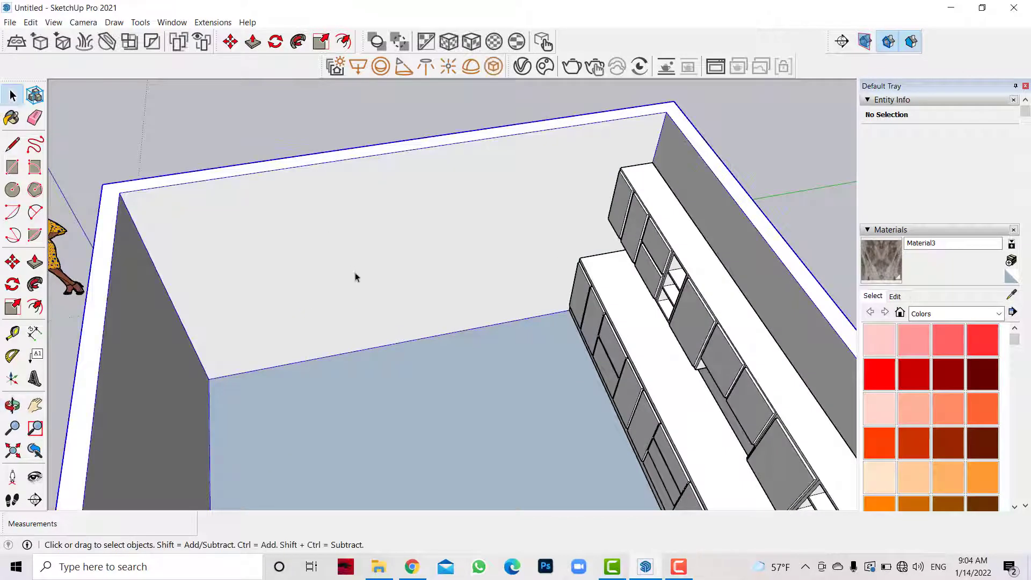
pyautogui.doubleClick(354, 277)
pyautogui.click(376, 347)
pyautogui.press('m')
pyautogui.click(208, 379)
pyautogui.press('ctrl')
pyautogui.write('1')
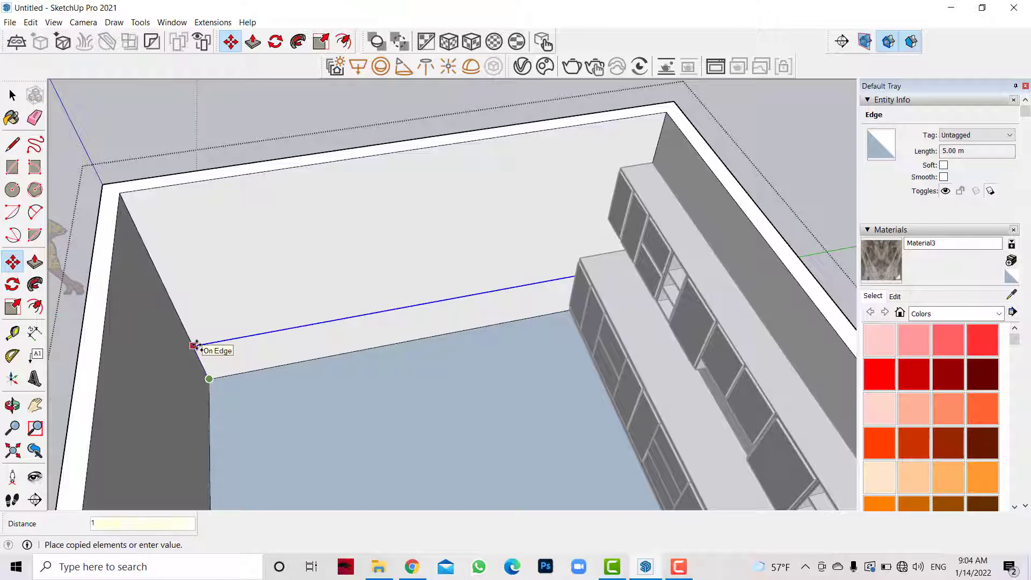
pyautogui.press('Return')
pyautogui.click(183, 326)
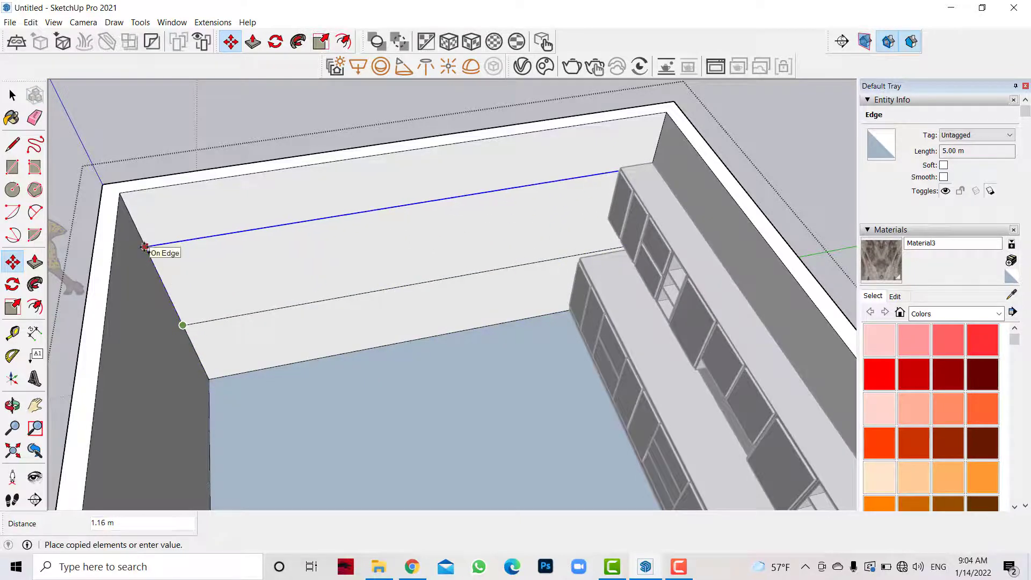
pyautogui.click(144, 242)
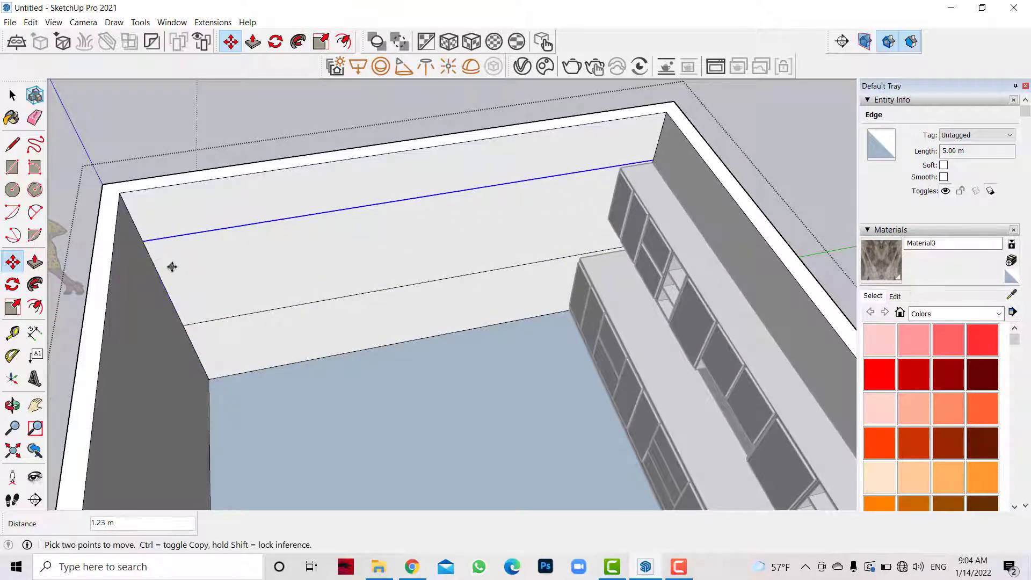
# Draw a vertical line between those edges and copy it left and right as the window sides.
pyautogui.press('l')
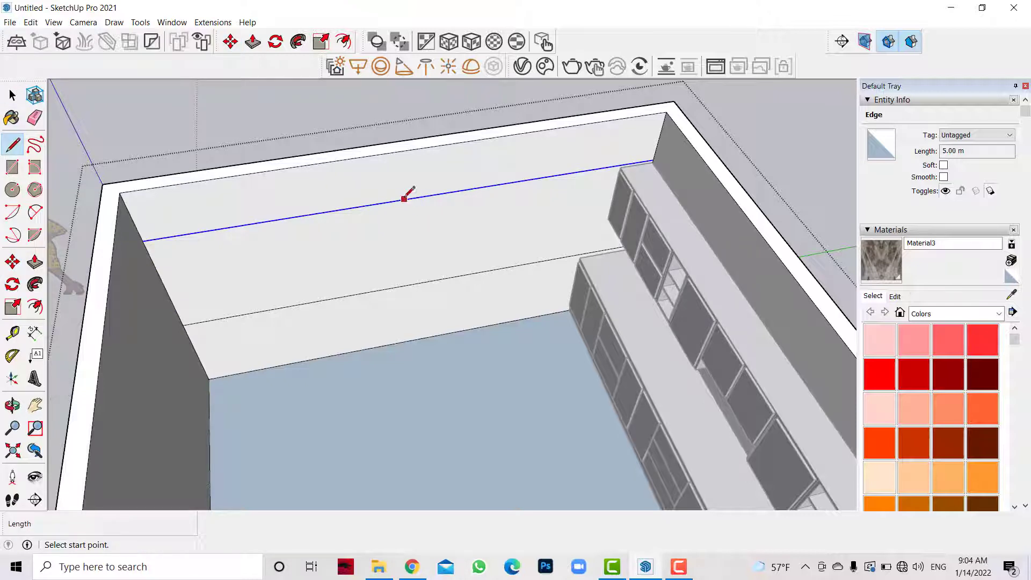
pyautogui.click(413, 198)
pyautogui.click(418, 282)
pyautogui.click(11, 95)
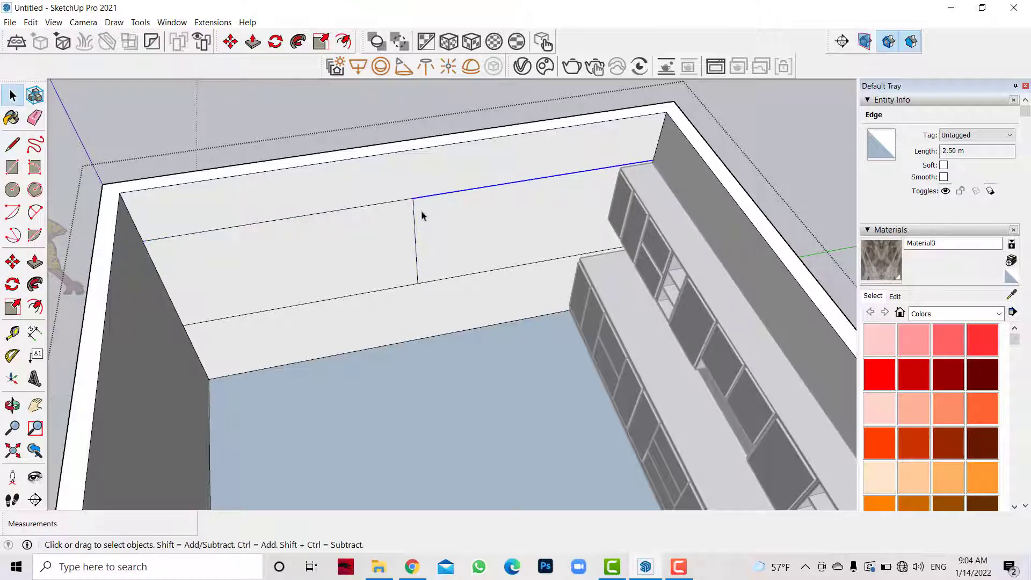
pyautogui.press('m')
pyautogui.click(413, 198)
pyautogui.press('ctrl')
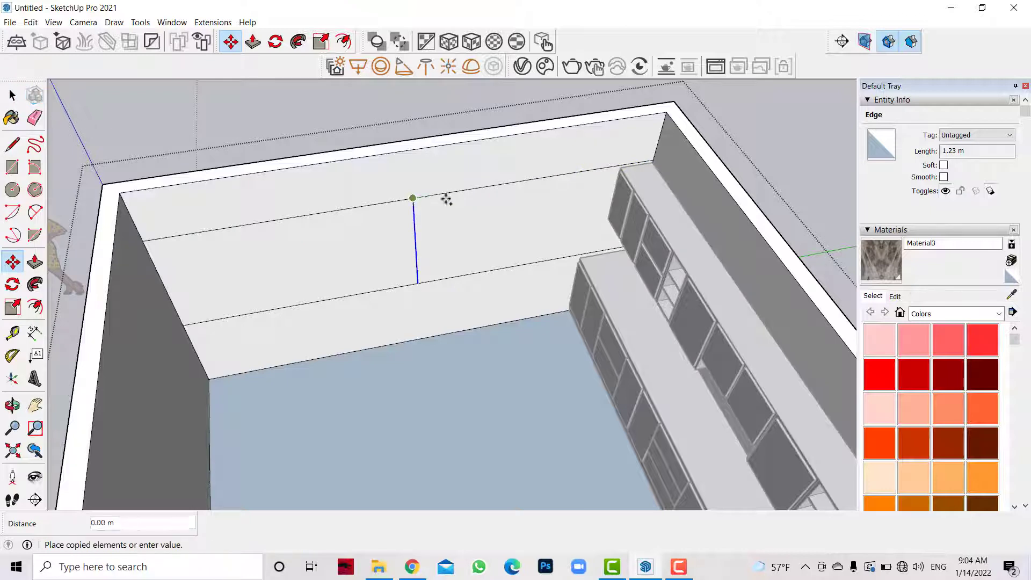
pyautogui.click(497, 185)
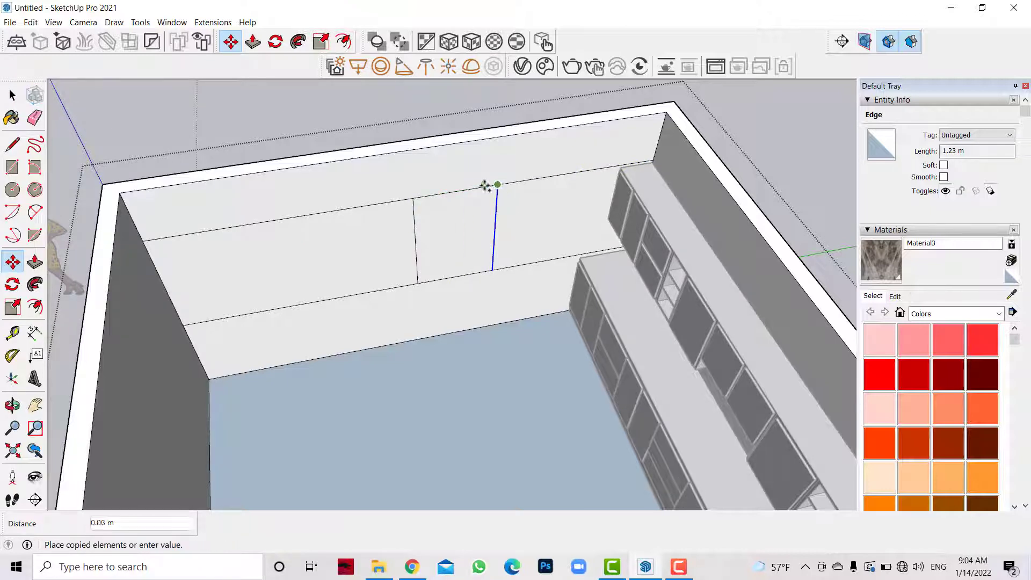
pyautogui.click(311, 215)
# Delete the extra edges and face on either side of the window rectangle.
pyautogui.press('space')
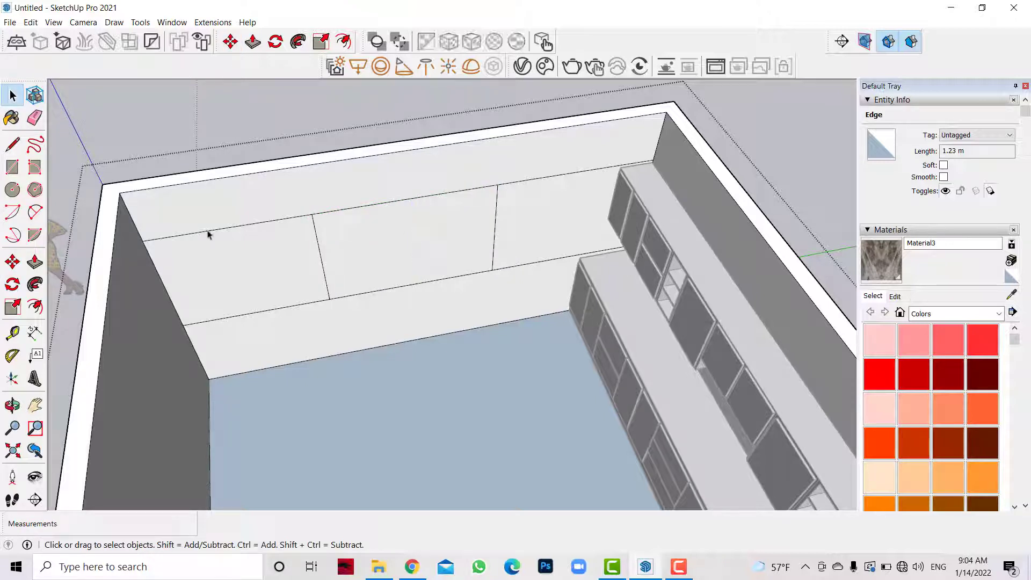
pyautogui.keyDown('shift'); pyautogui.click(207, 231); pyautogui.keyUp('shift')
pyautogui.press('Delete')
pyautogui.click(568, 180)
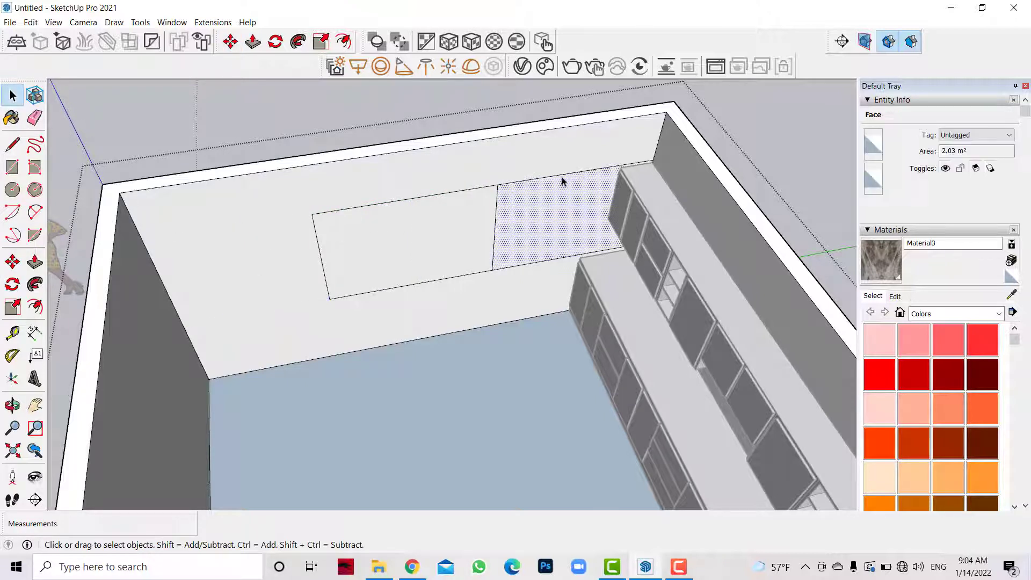
pyautogui.press('Delete')
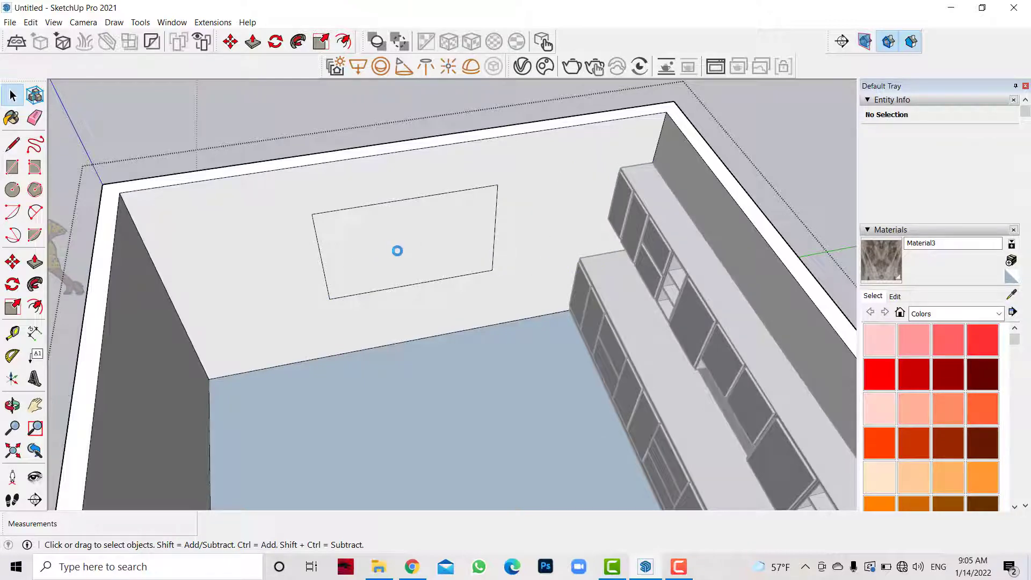
# Push the window rectangle 0.15 m into the wall and orbit out over the room.
pyautogui.click(397, 250)
pyautogui.press('p')
pyautogui.scroll(3, 315, 230)
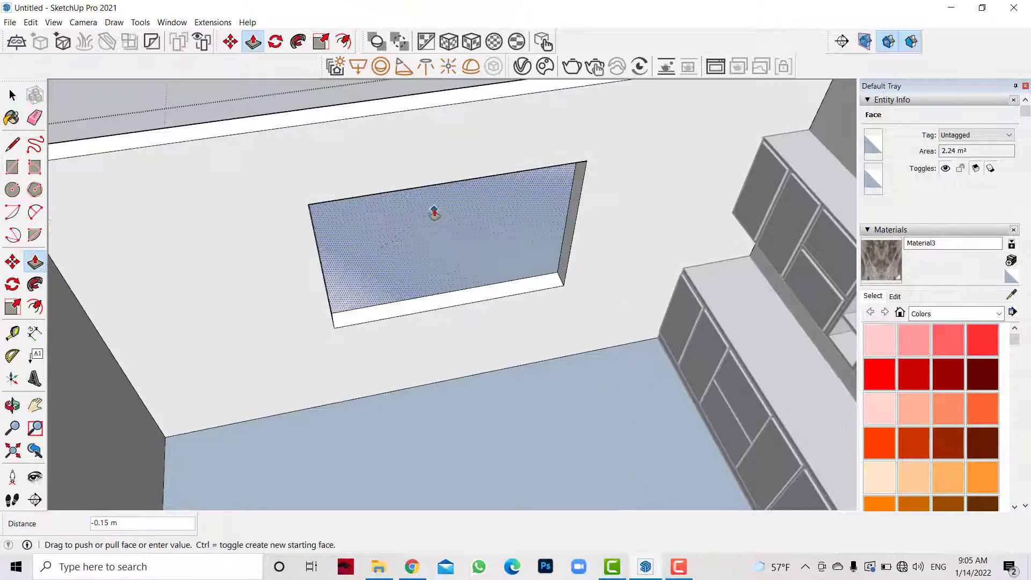
pyautogui.scroll(-5, 120, 274)
pyautogui.moveTo(120, 274); pyautogui.dragTo(212, 334, button='middle')
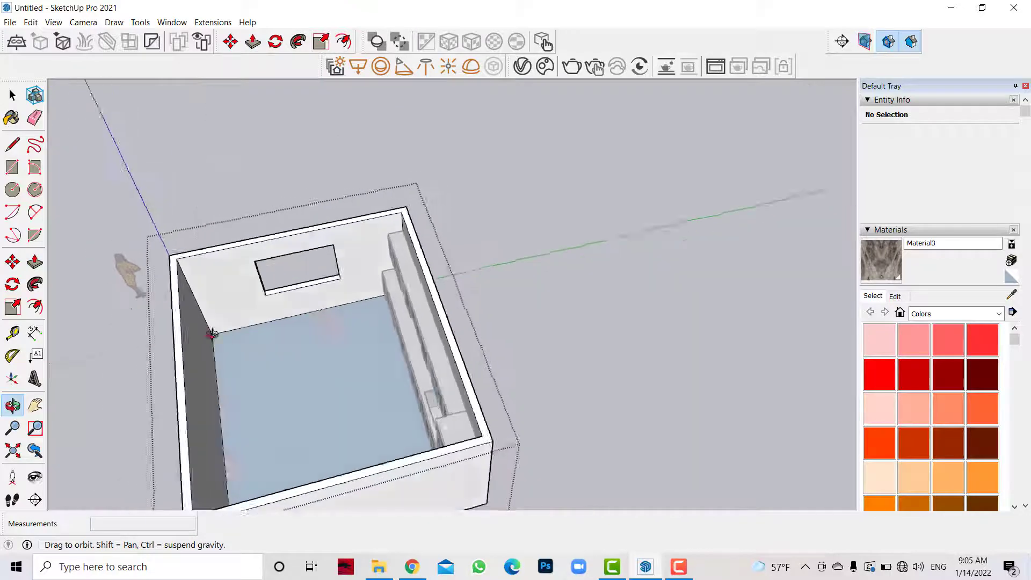
pyautogui.moveTo(212, 334); pyautogui.dragTo(161, 462)
pyautogui.click(12, 95)
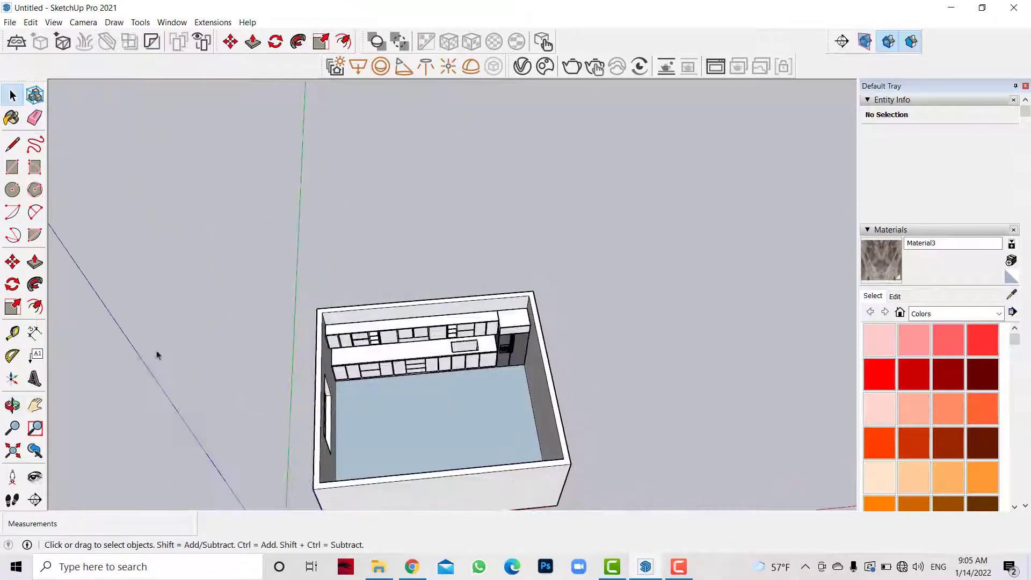
# Orbit to a close top-down view and select the 2.80 m corner edge of the room.
pyautogui.click(12, 405)
pyautogui.moveTo(688, 402); pyautogui.dragTo(512, 357)
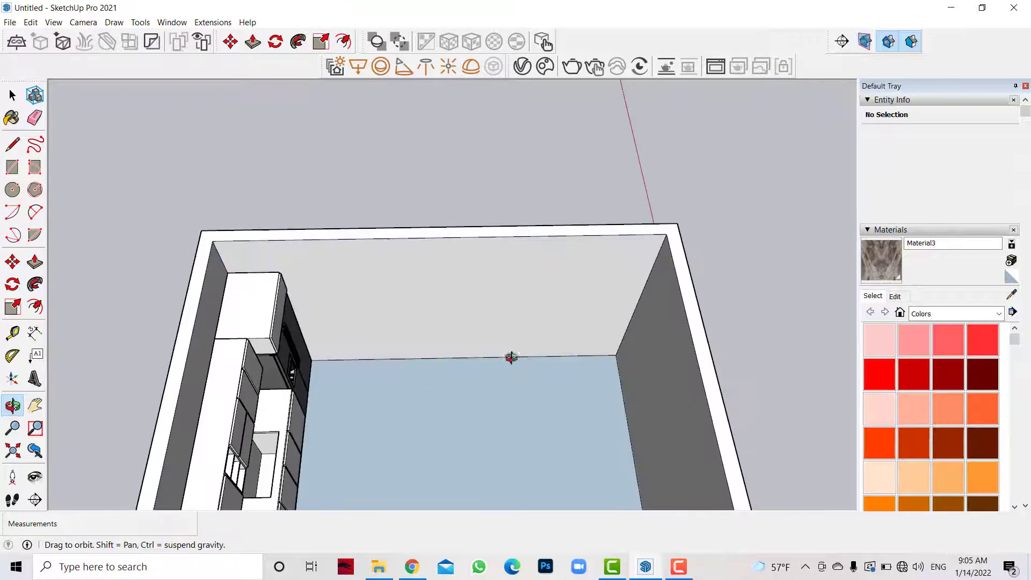
pyautogui.moveTo(233, 184)
pyautogui.mouseDown()
pyautogui.moveTo(499, 177)
pyautogui.moveTo(417, 287)
pyautogui.moveTo(812, 389)
pyautogui.moveTo(548, 156)
pyautogui.moveTo(606, 282)
pyautogui.mouseUp()
pyautogui.press('space')
pyautogui.scroll(3, 609, 283)
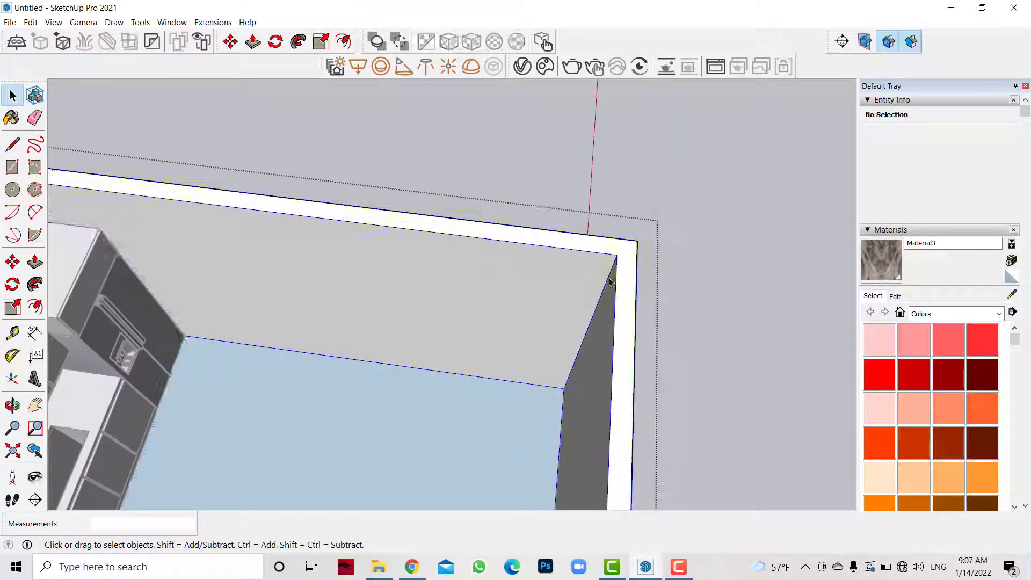
pyautogui.tripleClick(609, 282)
pyautogui.click(609, 283)
# Copy the corner edge 1.00 m along the back wall, then 0.12 m further to form a strip.
pyautogui.press('m')
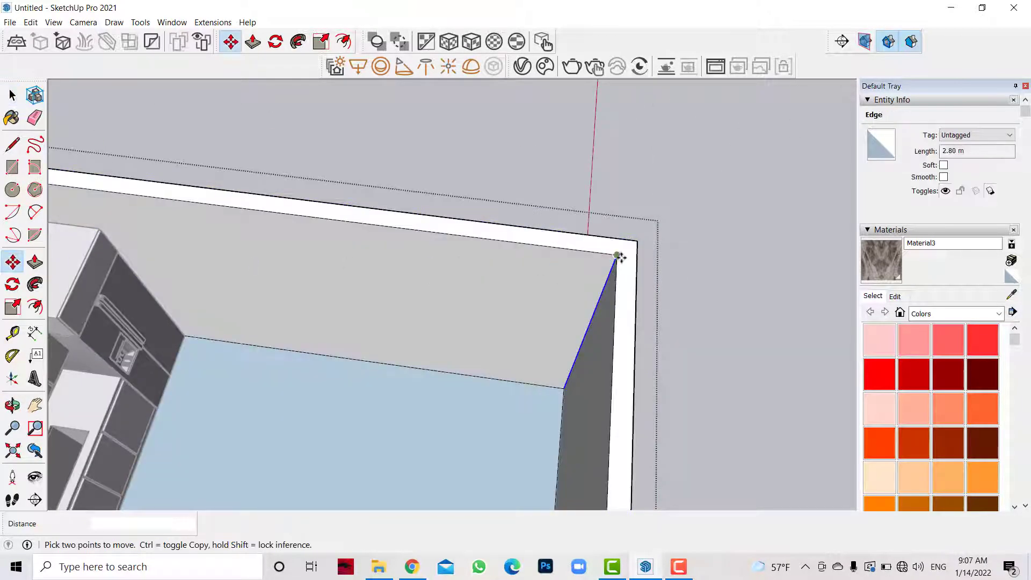
pyautogui.click(617, 254)
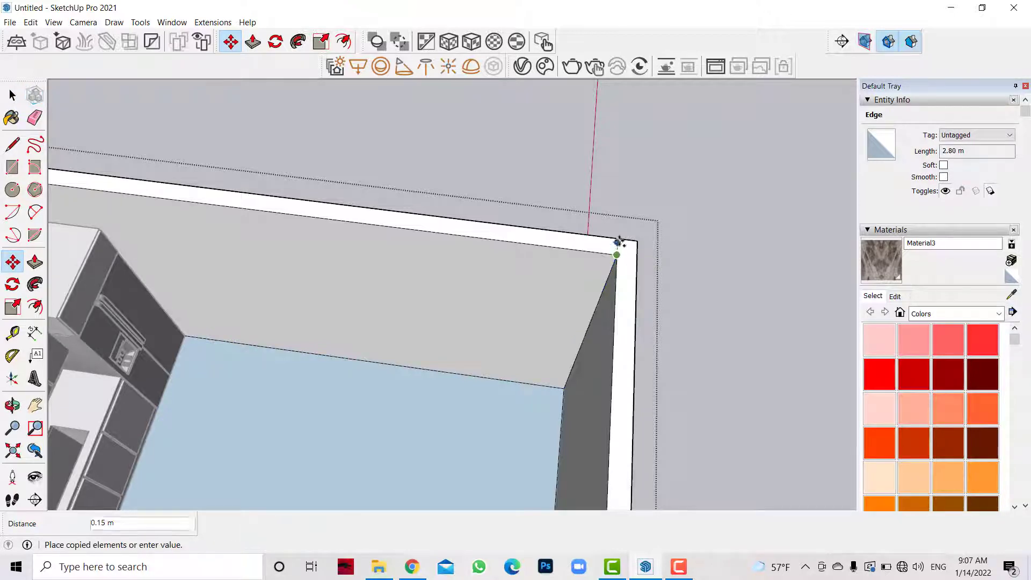
pyautogui.click(617, 255)
pyautogui.press('ctrl')
pyautogui.press('Escape')
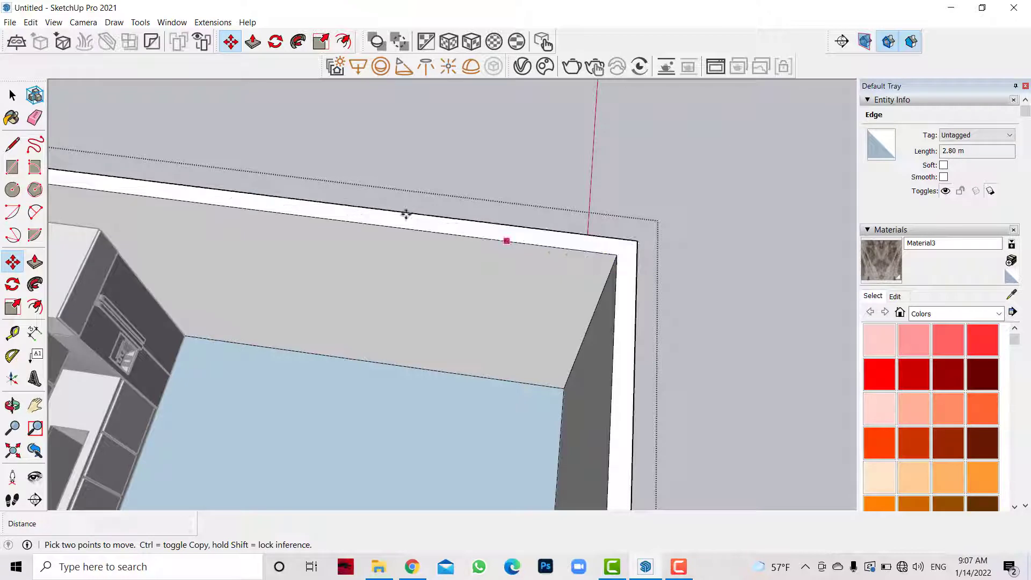
pyautogui.click(13, 96)
pyautogui.press('m')
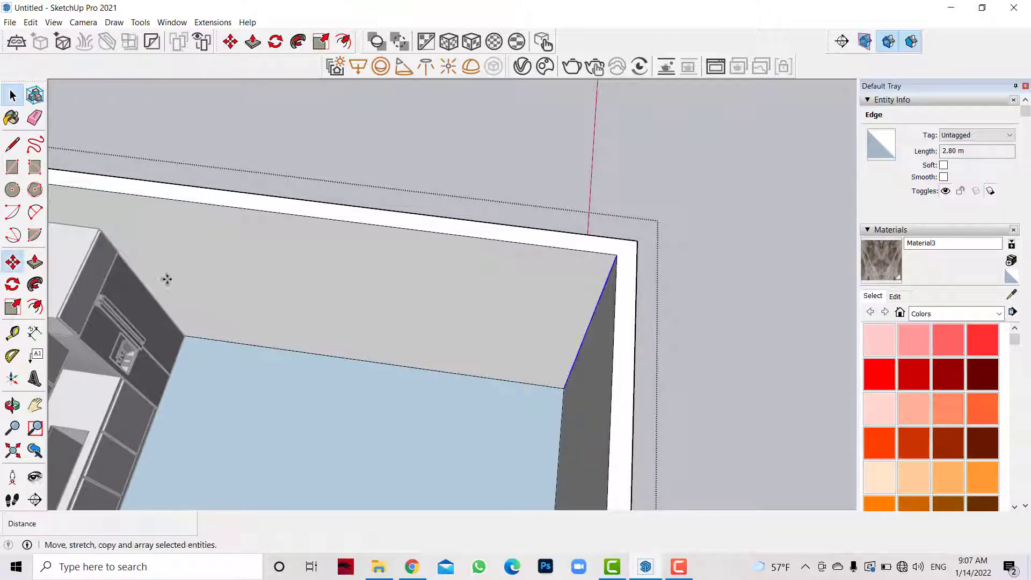
pyautogui.click(616, 254)
pyautogui.press('ctrl')
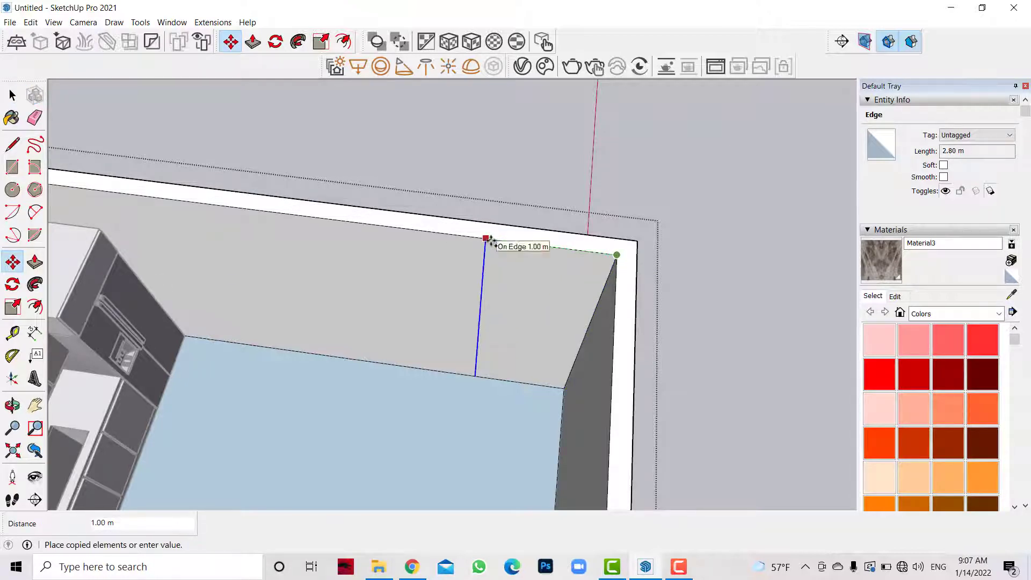
pyautogui.click(499, 243)
pyautogui.scroll(2, 594, 236)
pyautogui.click(423, 240)
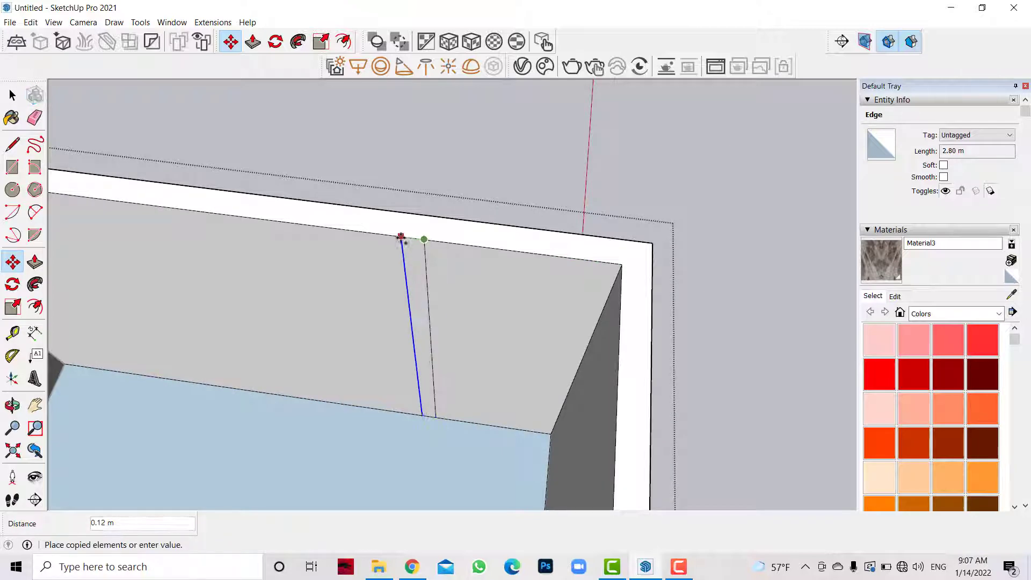
pyautogui.click(401, 237)
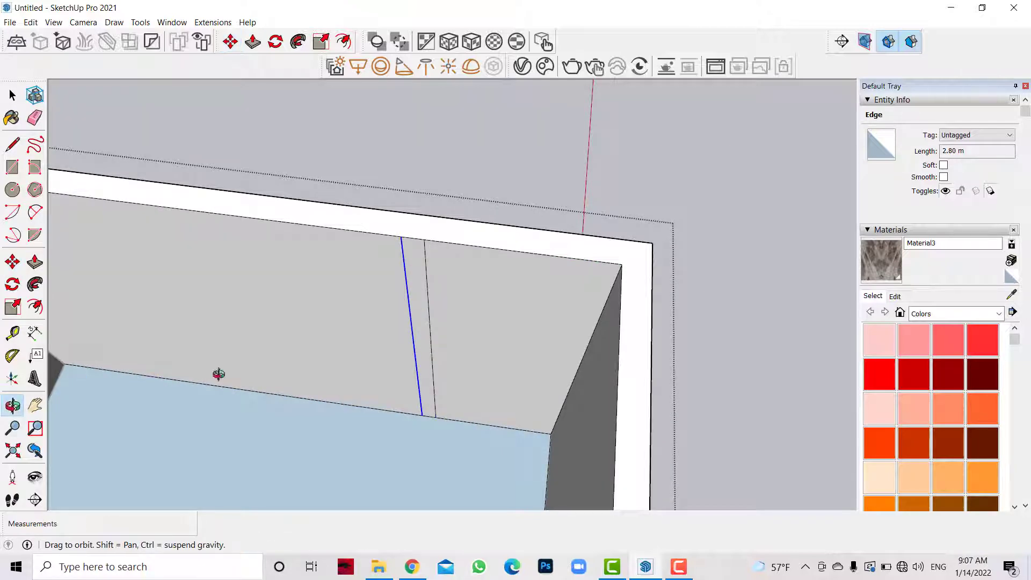
# Extend the wall's end face by 1.6 m.
pyautogui.moveTo(214, 373); pyautogui.dragTo(148, 348, button='middle')
pyautogui.click(35, 263)
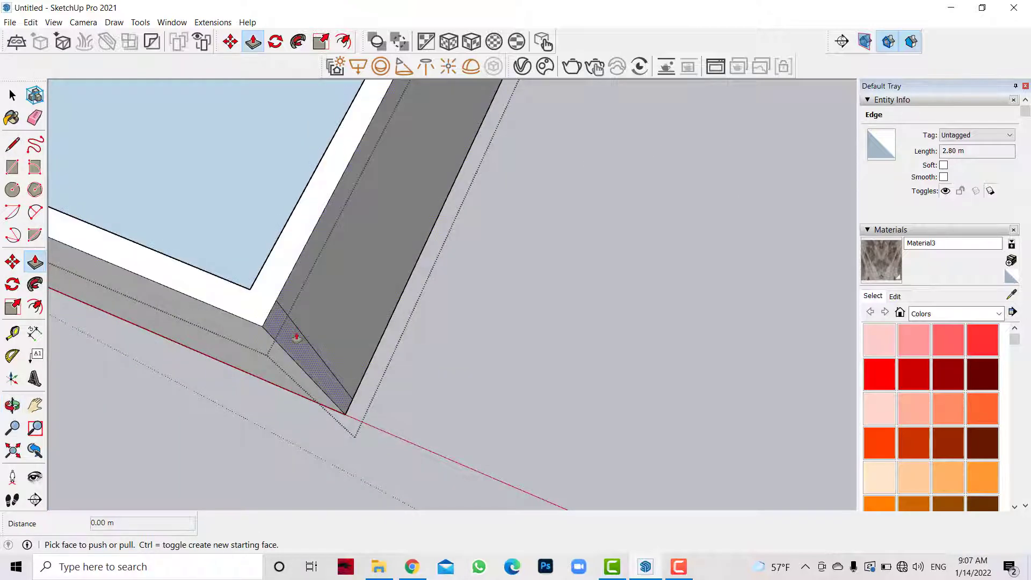
pyautogui.click(294, 333)
pyautogui.write('1.6')
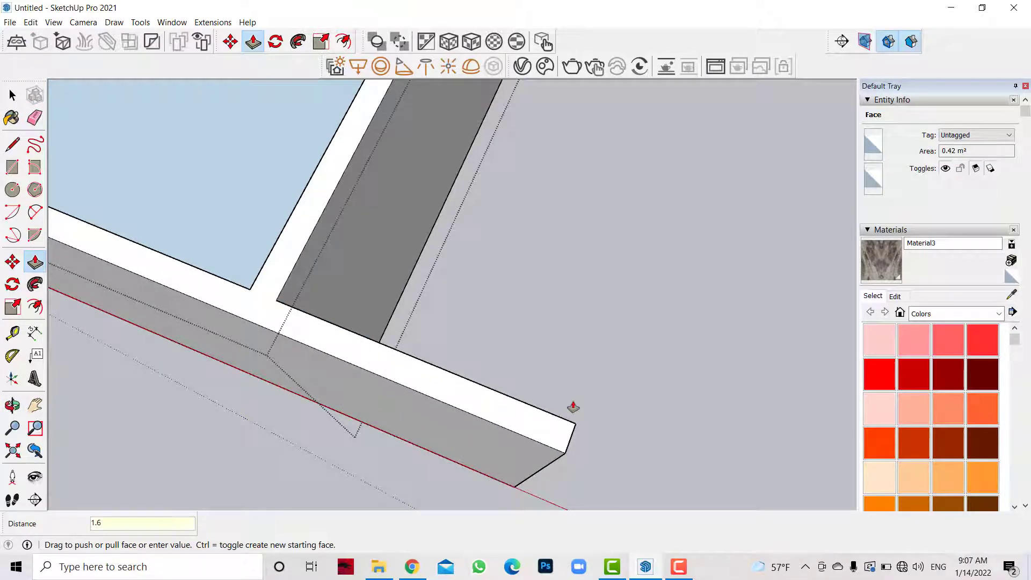
pyautogui.press('Return')
# Raise the narrow strip on the back wall into a partition wall.
pyautogui.moveTo(573, 407); pyautogui.dragTo(540, 155, button='middle')
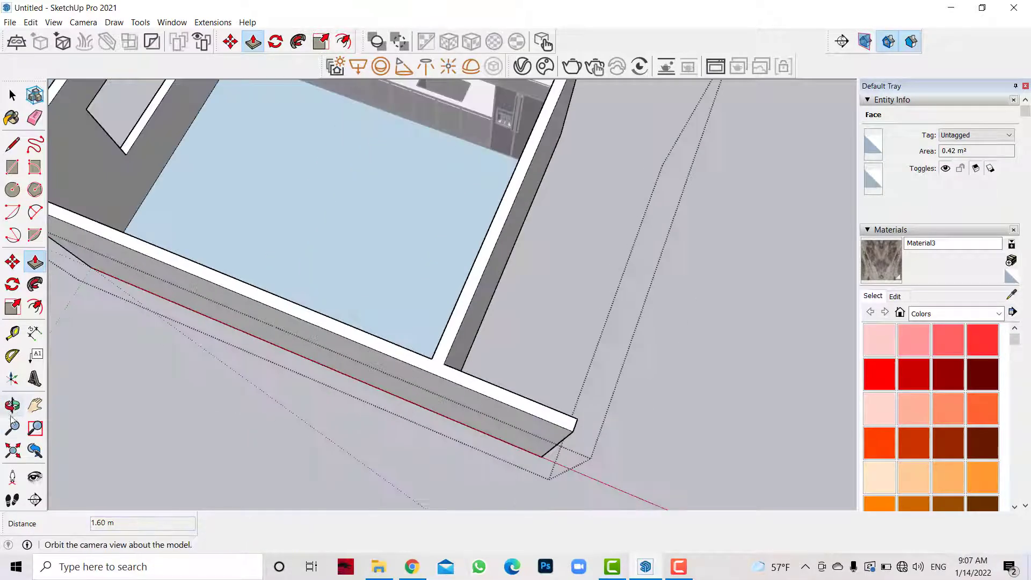
pyautogui.click(35, 261)
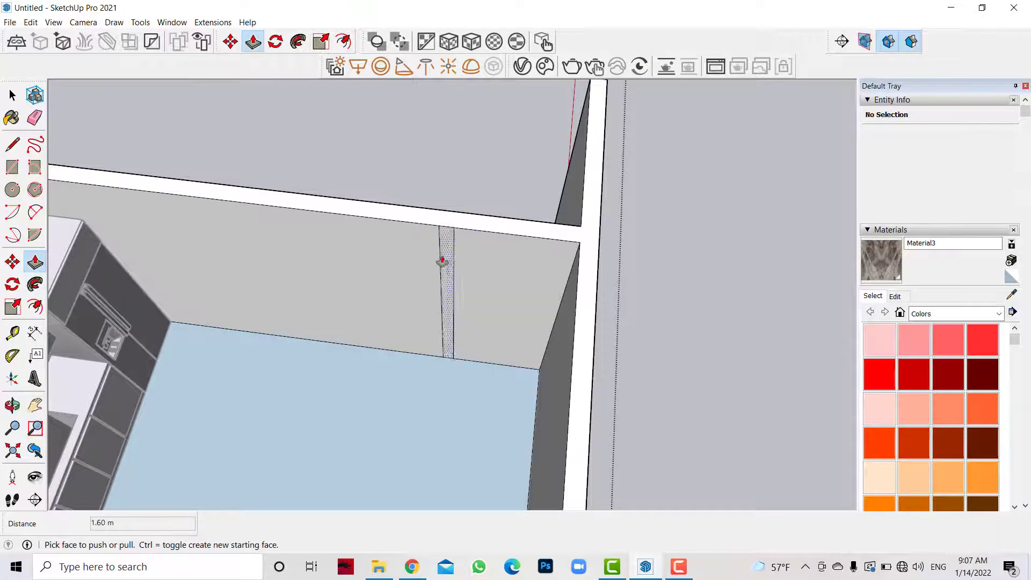
pyautogui.click(444, 261)
pyautogui.scroll(-3, 471, 220)
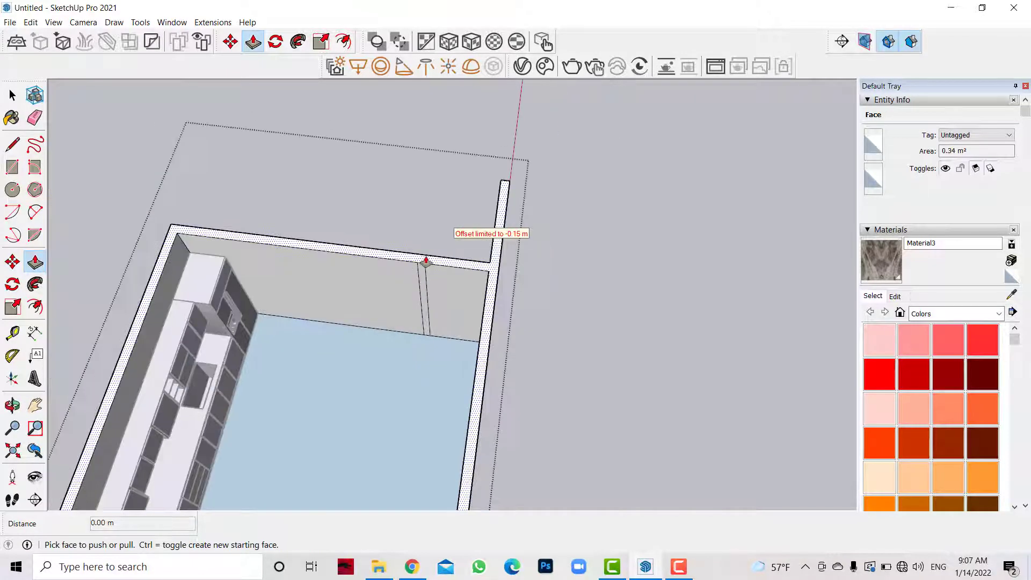
pyautogui.press('Escape')
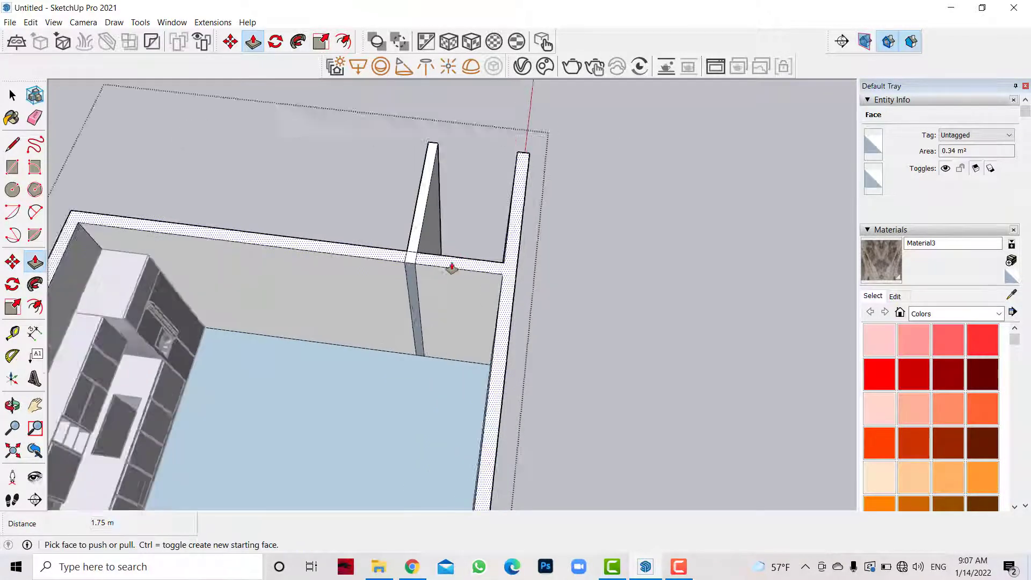
pyautogui.scroll(6, 450, 266)
pyautogui.moveTo(449, 306); pyautogui.dragTo(465, 247)
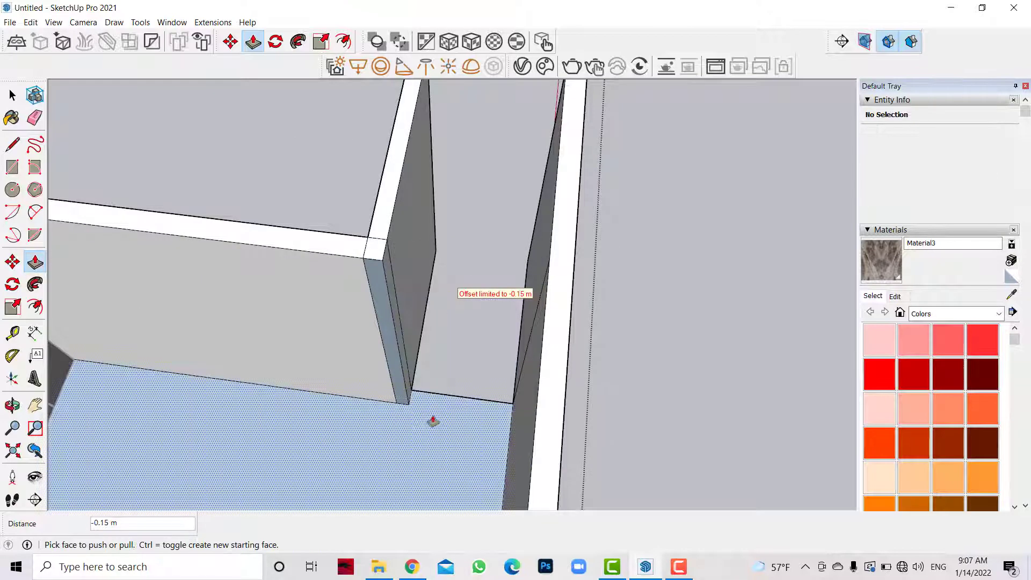
# Draw a line from the partition corner to the right wall and delete the extra floor edge.
pyautogui.press('l')
pyautogui.click(435, 250)
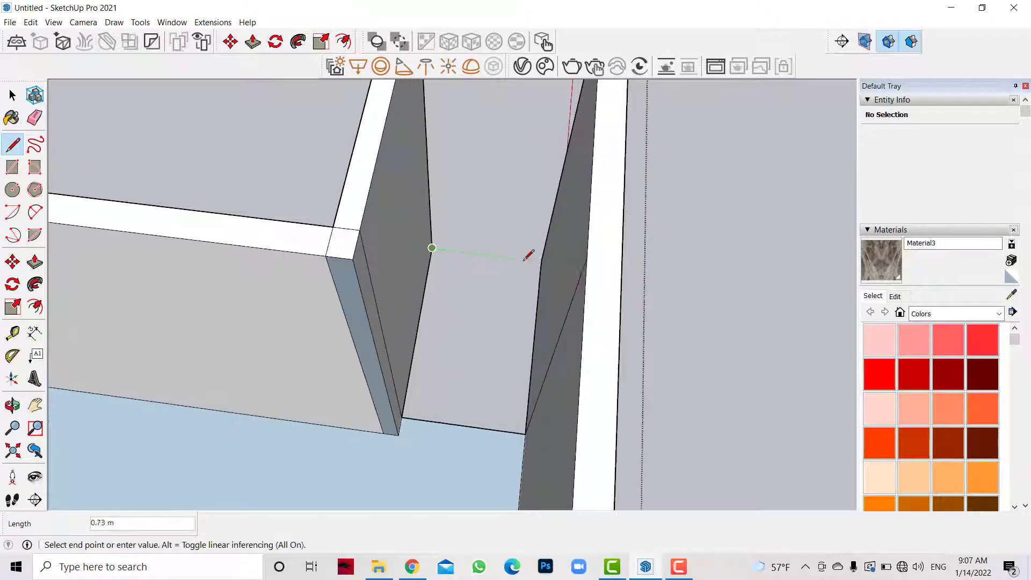
pyautogui.click(540, 261)
pyautogui.click(12, 96)
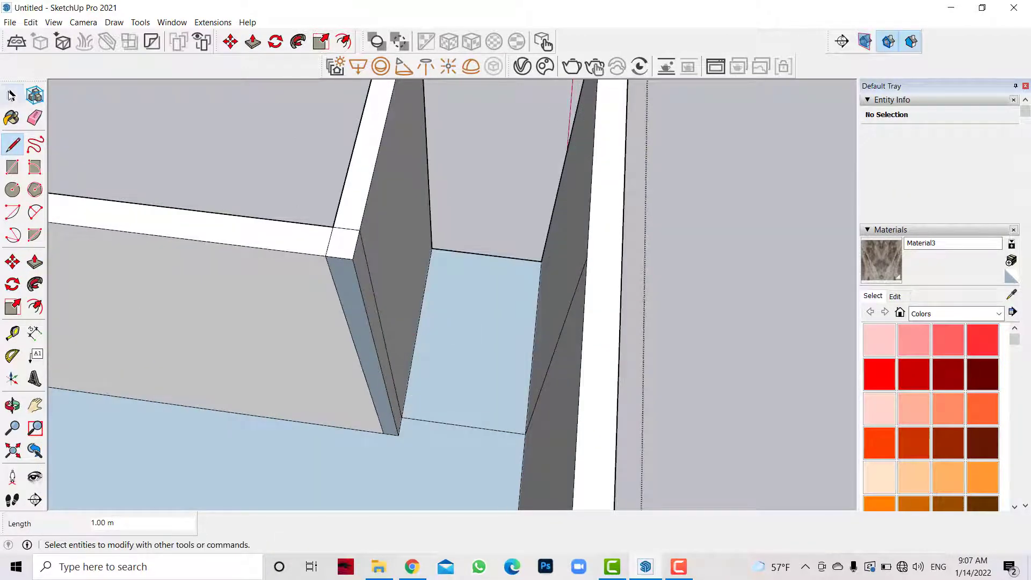
pyautogui.click(437, 424)
pyautogui.press('Delete')
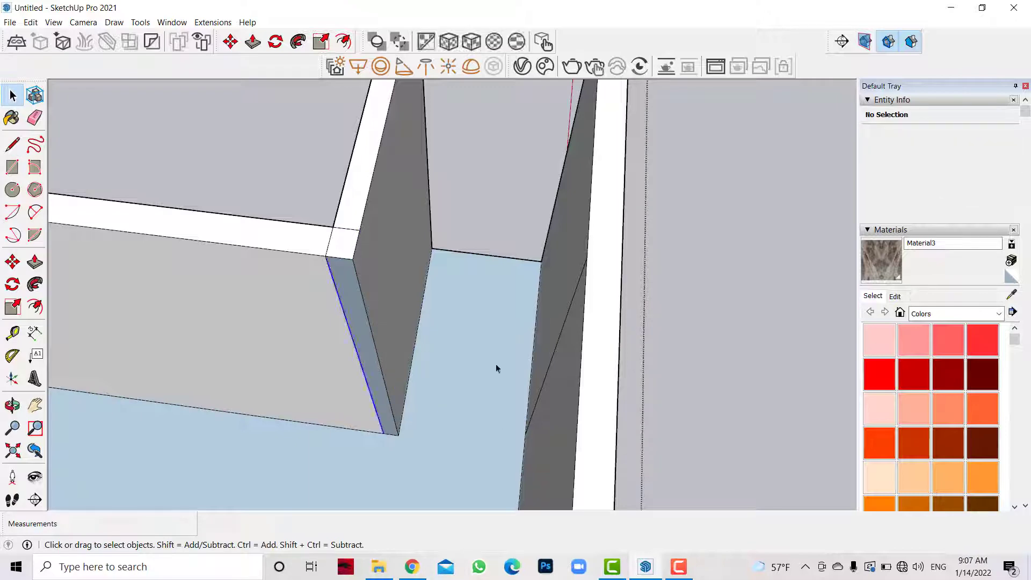
# Orbit over the room from above and around toward the cabinet wall.
pyautogui.scroll(-3, 408, 467)
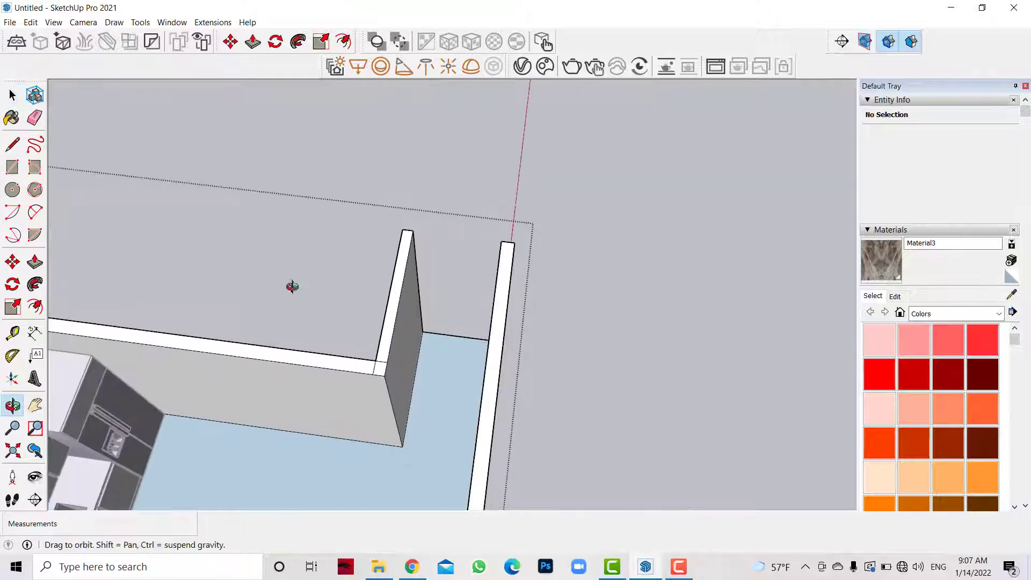
pyautogui.moveTo(290, 285)
pyautogui.mouseDown(button='middle')
pyautogui.moveTo(499, 230)
pyautogui.moveTo(246, 311)
pyautogui.moveTo(298, 336)
pyautogui.moveTo(322, 301)
pyautogui.mouseUp(button='middle')
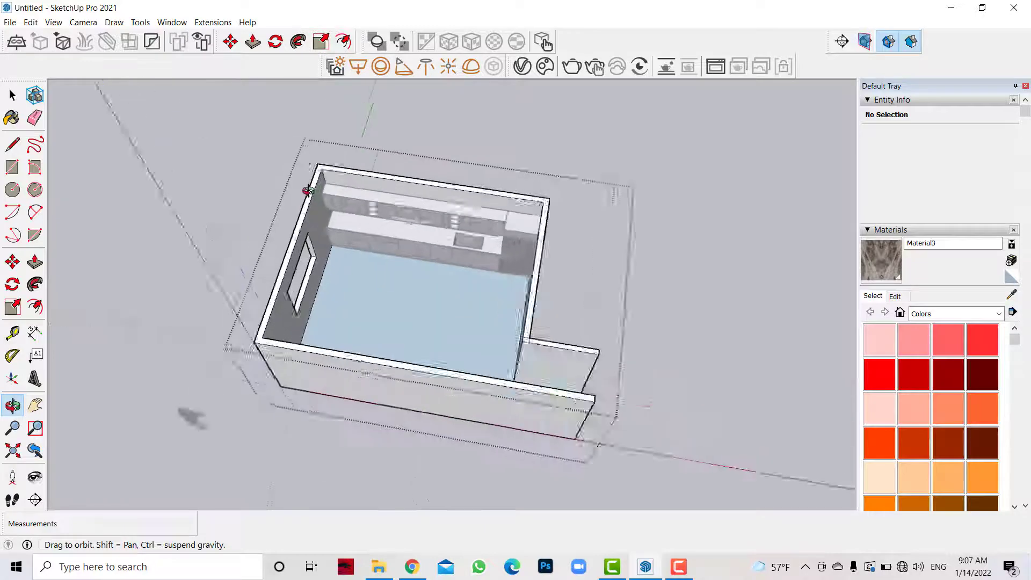
pyautogui.scroll(5, 322, 301)
pyautogui.scroll(-3, 130, 175)
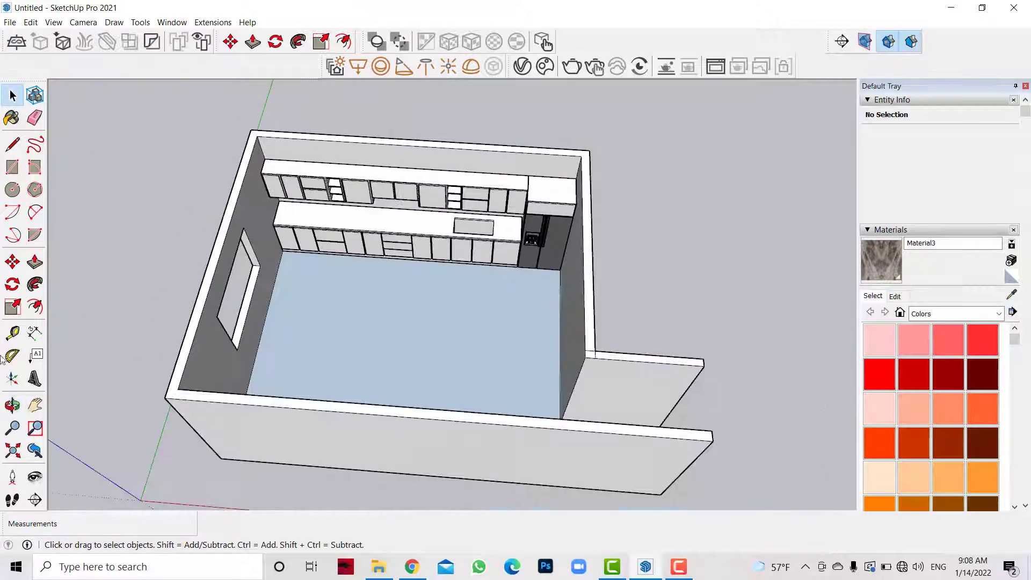
pyautogui.moveTo(376, 225); pyautogui.dragTo(393, 202, button='middle')
pyautogui.scroll(3, 392, 202)
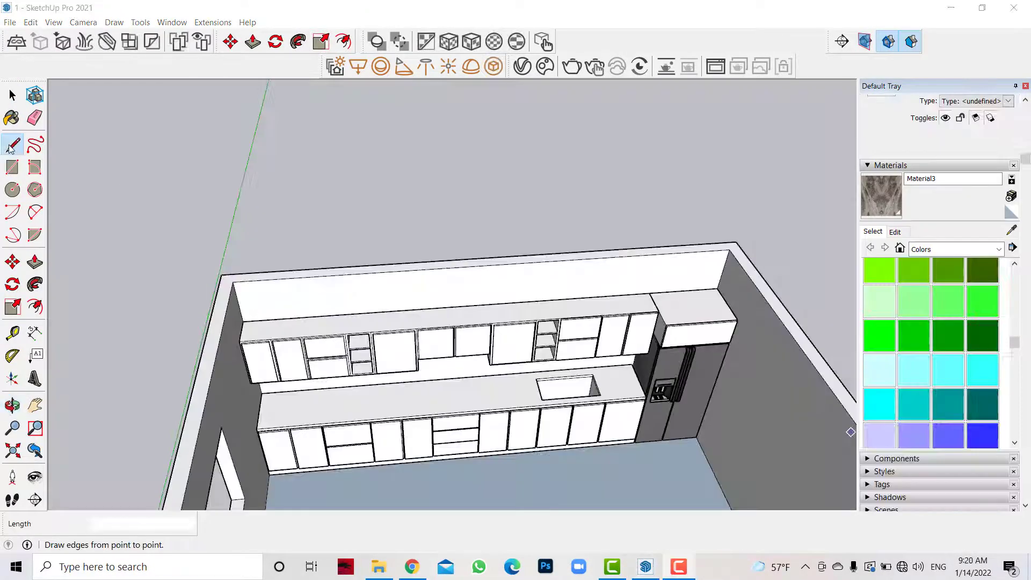
# Draw a rectangle atop the fridge cabinet and raise it 0.4 m into a box.
pyautogui.click(11, 167)
pyautogui.scroll(5, 735, 288)
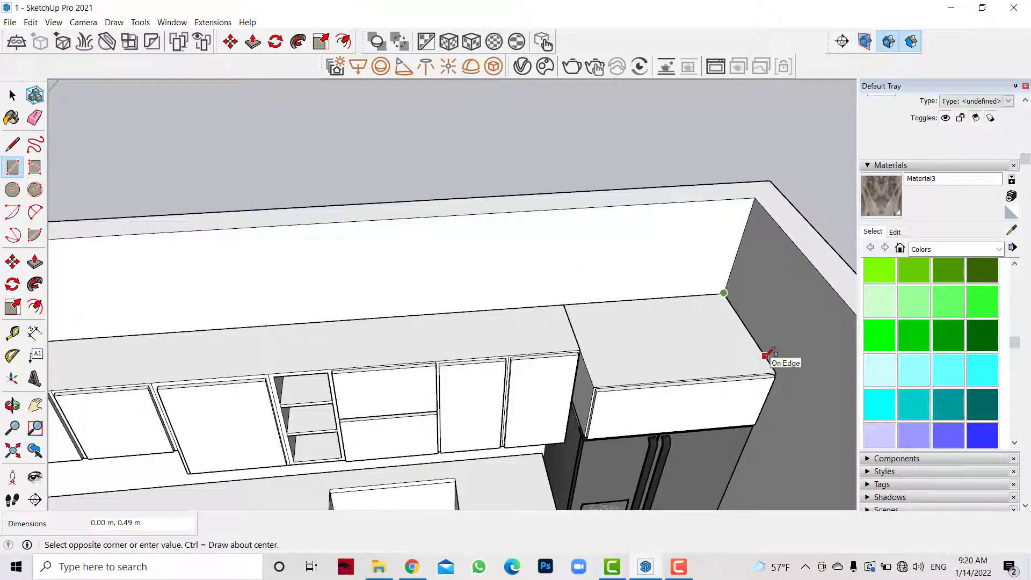
pyautogui.scroll(-2, 712, 360)
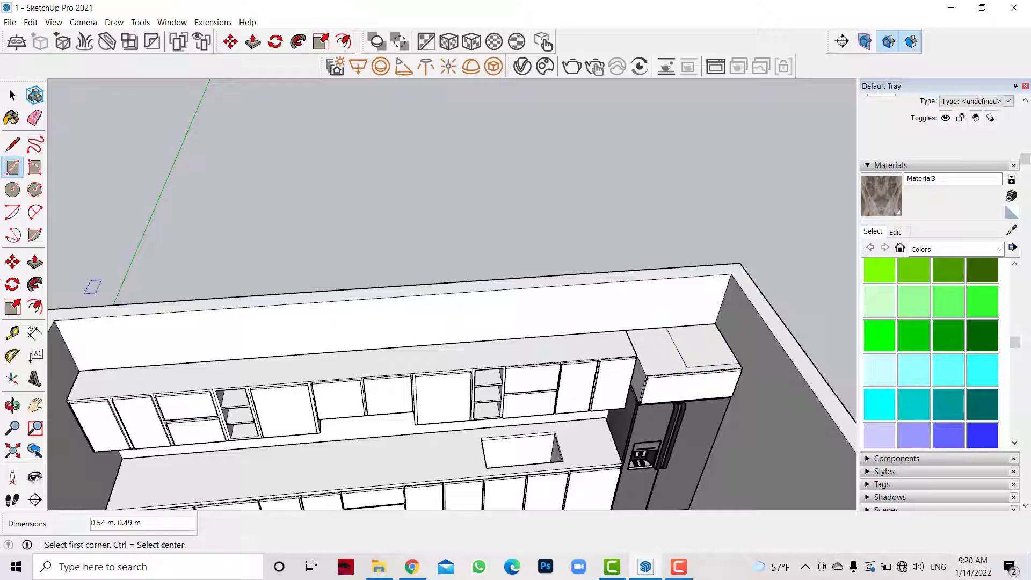
pyautogui.click(34, 261)
pyautogui.click(700, 347)
pyautogui.write('.4')
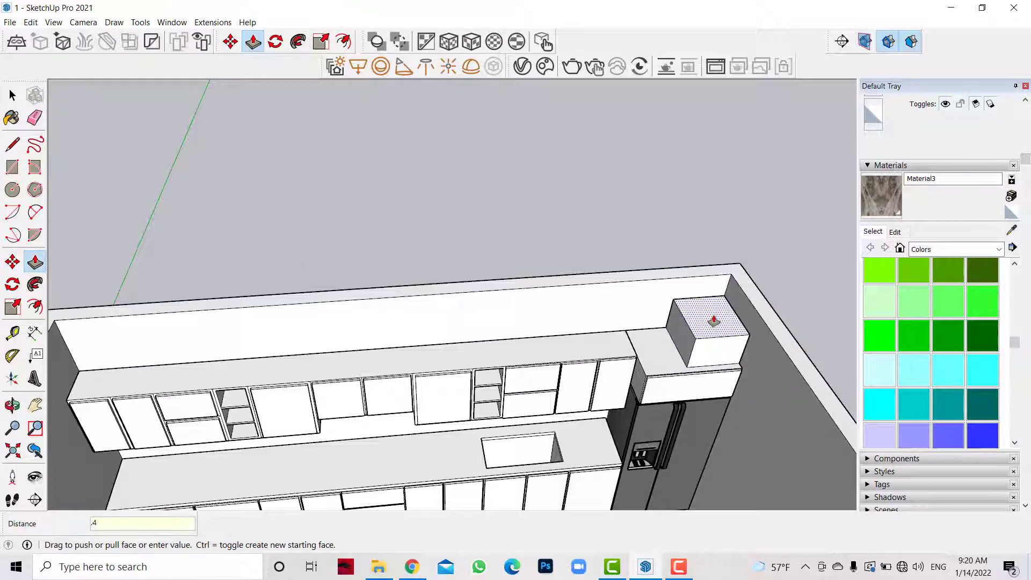
pyautogui.press('Return')
# Stretch the box's side face to the far end of the cabinets, then view the whole wall.
pyautogui.click(721, 321)
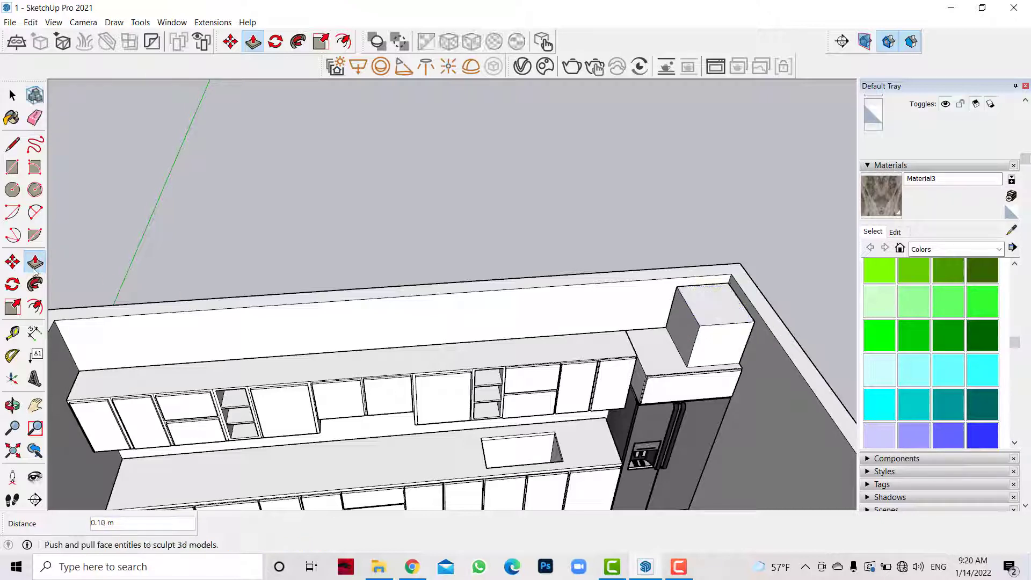
pyautogui.click(685, 338)
pyautogui.scroll(-2, 628, 335)
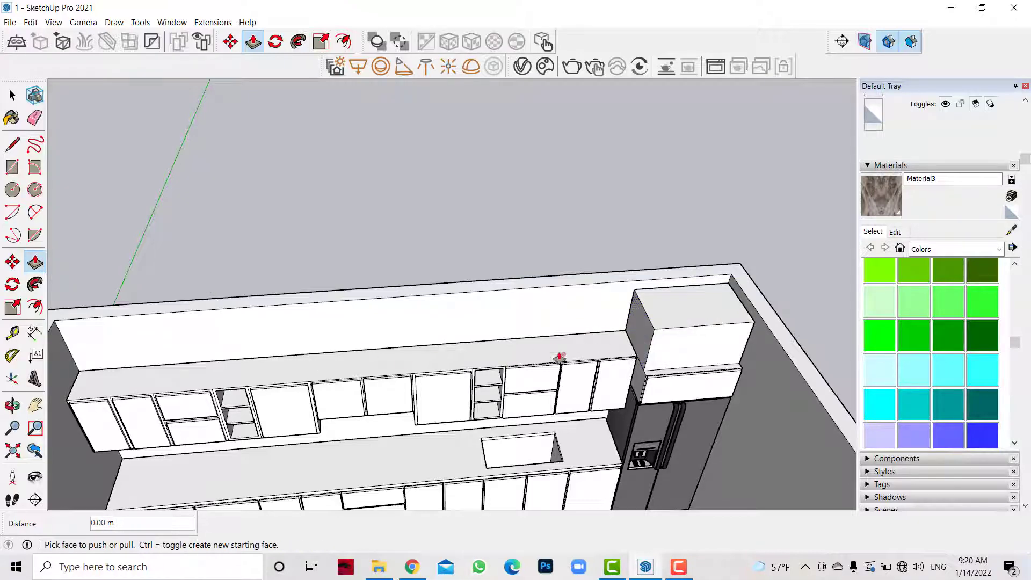
pyautogui.scroll(-3, 558, 357)
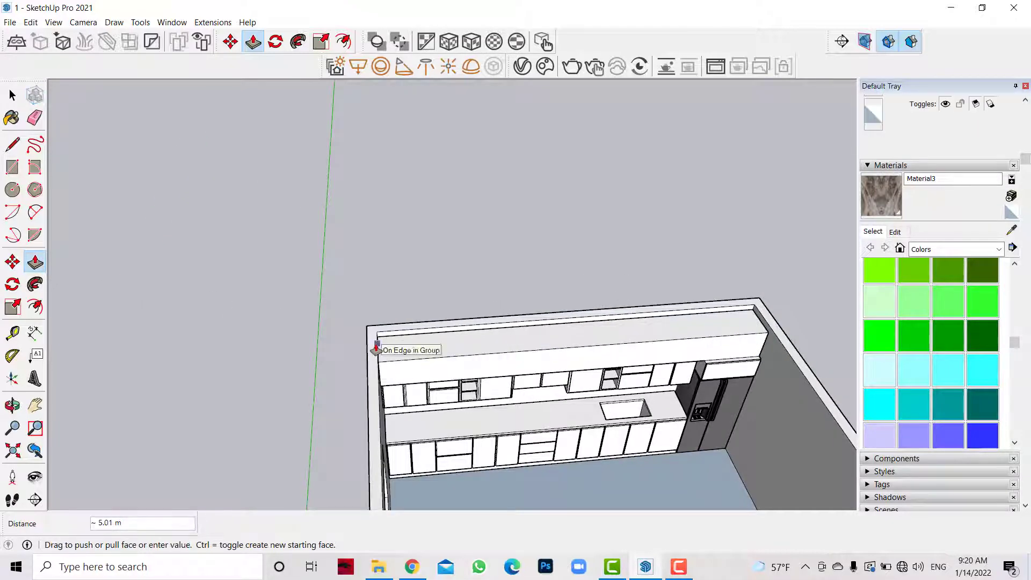
pyautogui.click(13, 405)
pyautogui.moveTo(195, 433); pyautogui.dragTo(553, 333)
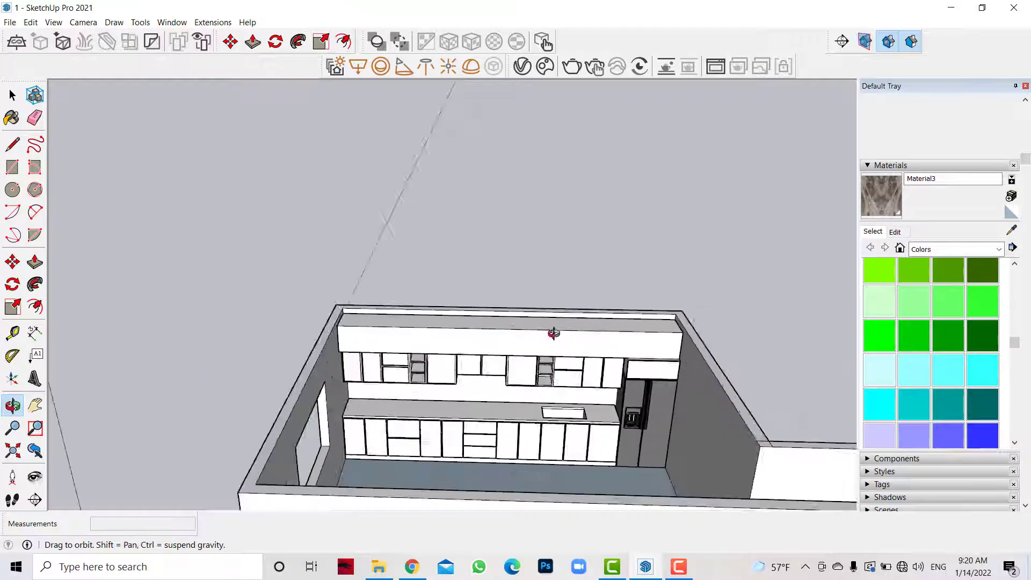
pyautogui.scroll(2, 553, 332)
# Draw a vertical divider line across the top block's front.
pyautogui.scroll(2, 509, 359)
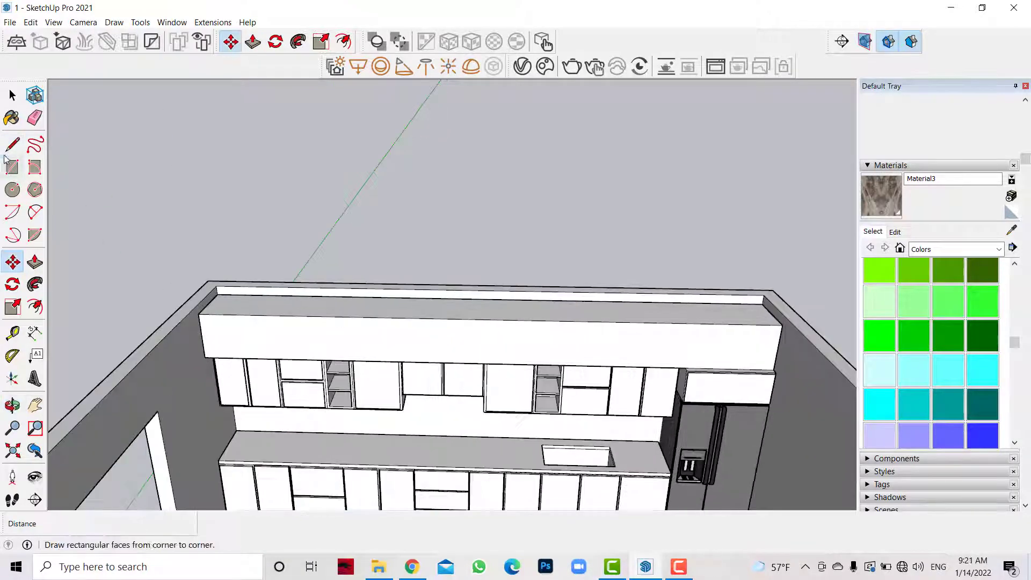
pyautogui.click(12, 145)
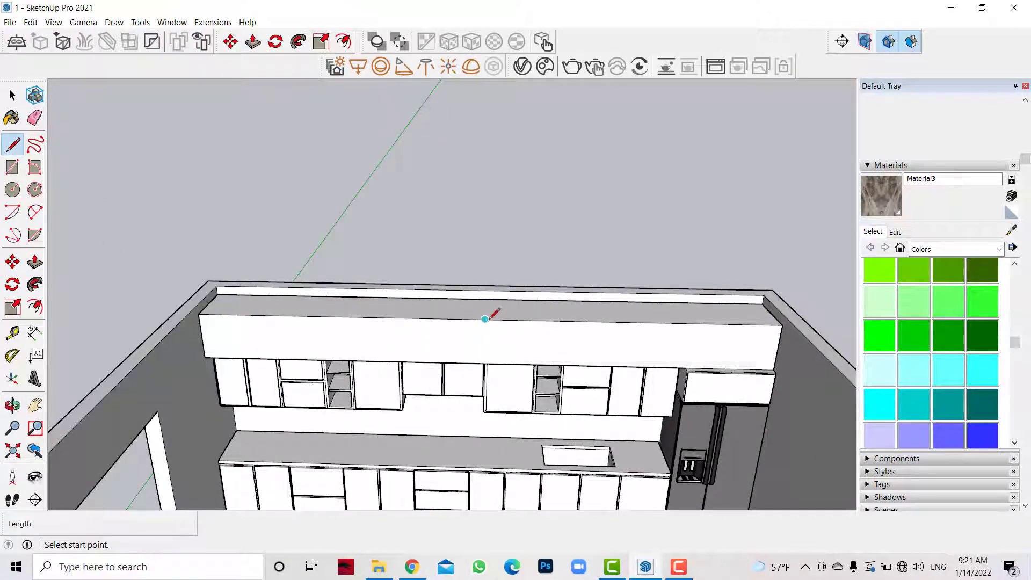
pyautogui.click(485, 319)
pyautogui.click(484, 363)
pyautogui.click(12, 95)
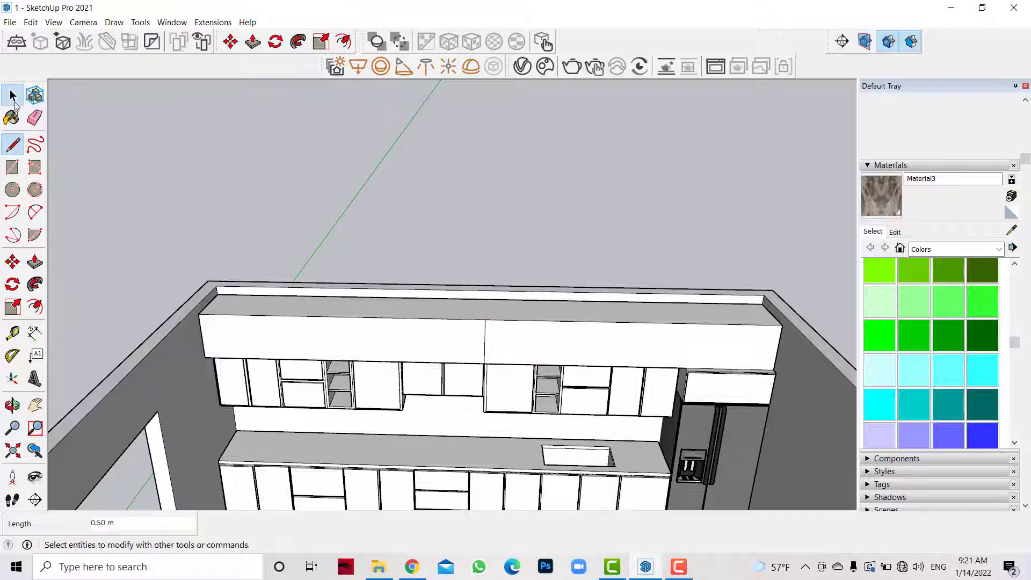
# Copy the block's left front edge twice, 0.8 m apart, along the front.
pyautogui.click(202, 332)
pyautogui.press('m')
pyautogui.click(199, 314)
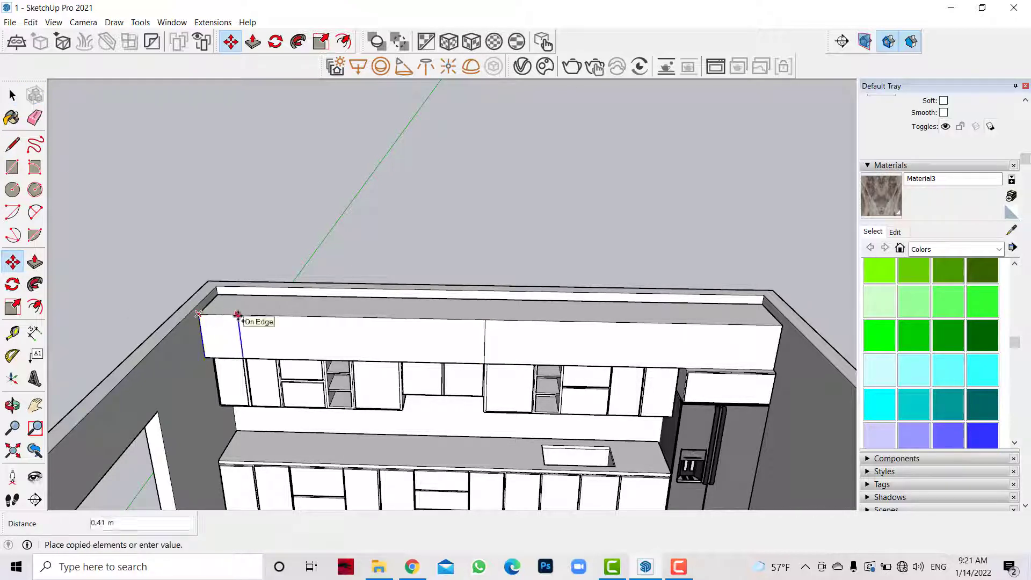
pyautogui.press('Return')
pyautogui.click(275, 316)
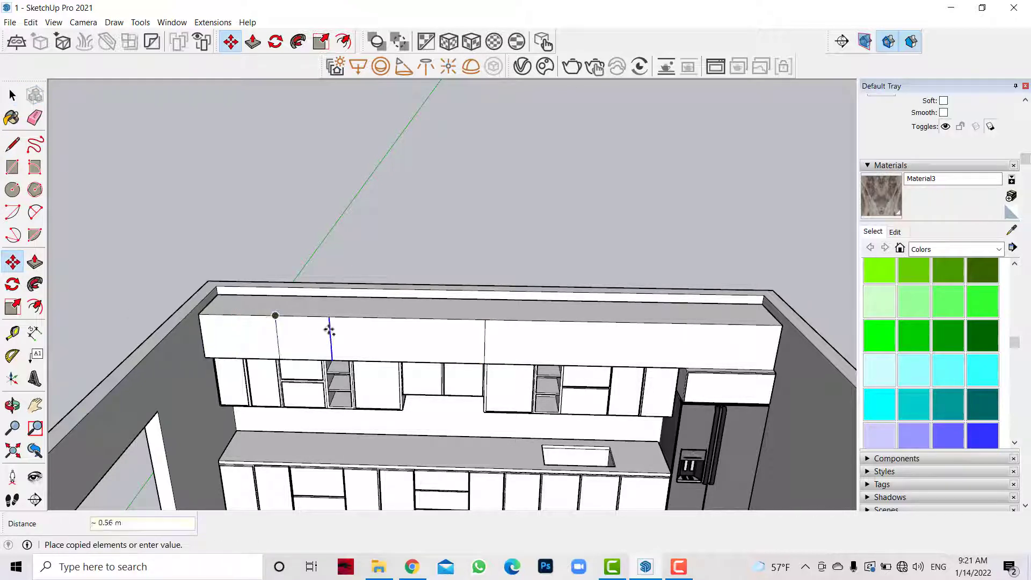
pyautogui.write('.8')
pyautogui.press('Return')
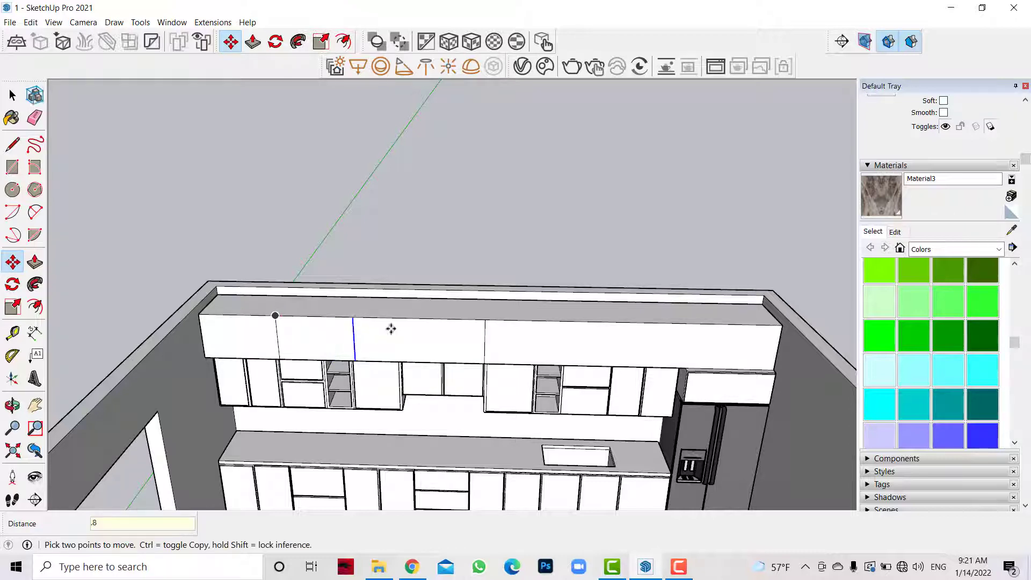
pyautogui.press('r')
# Draw another vertical divider from the block's top edge to its bottom edge.
pyautogui.press('l')
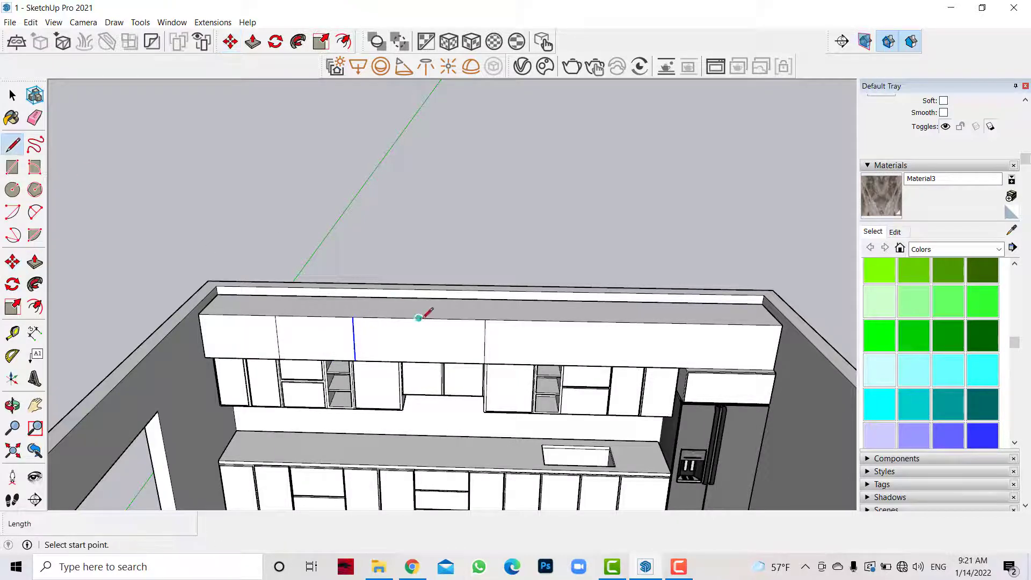
pyautogui.click(419, 317)
pyautogui.click(419, 361)
pyautogui.click(13, 98)
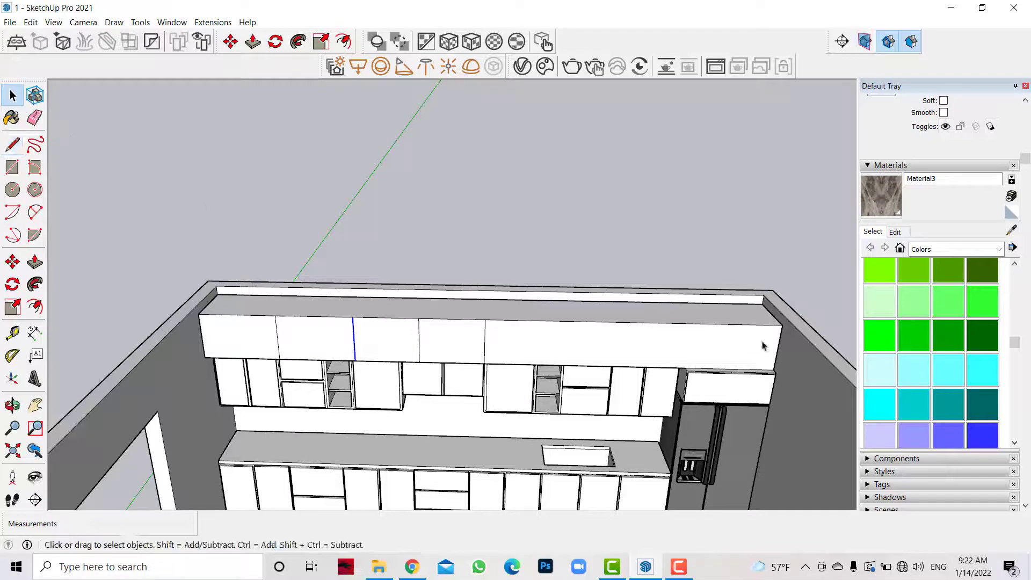
# Copy the block's right end edge 0.8 m inward.
pyautogui.press('m')
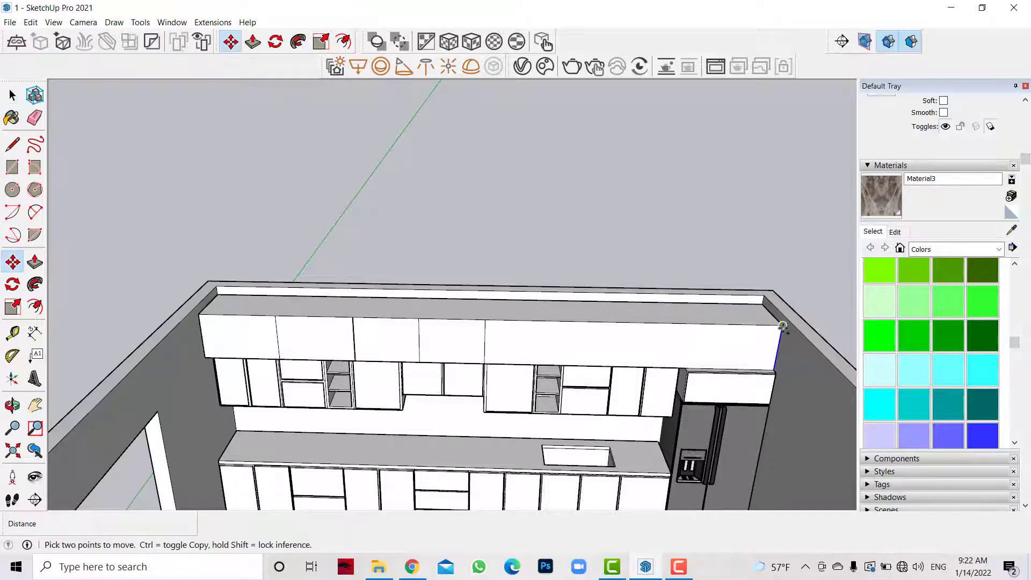
pyautogui.click(782, 326)
pyautogui.press('ctrl')
pyautogui.write('.8')
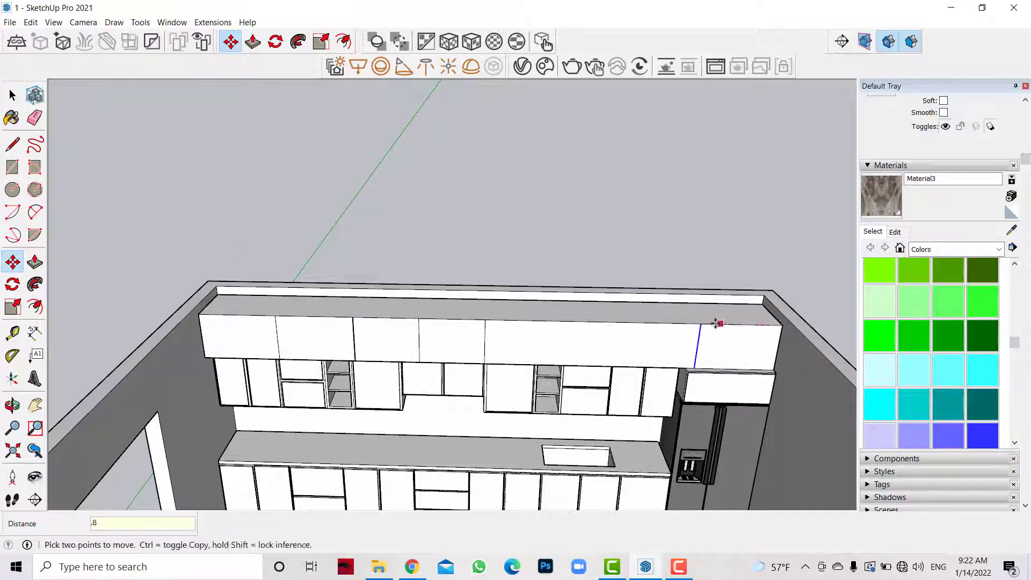
pyautogui.click(699, 323)
pyautogui.write('.8')
pyautogui.press('Return')
pyautogui.press('r')
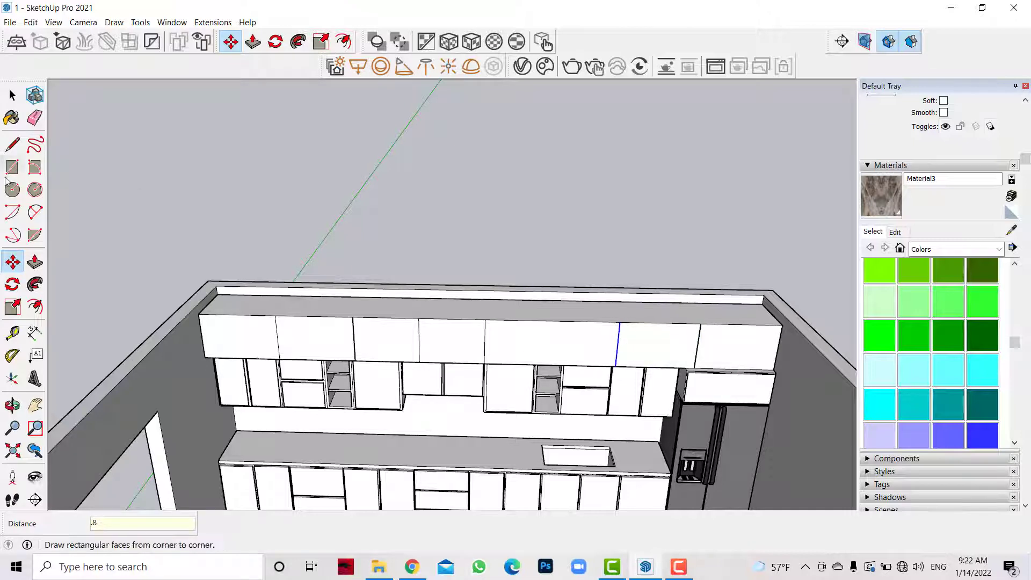
# Start more divider lines on the cabinet front and near the block's left end.
pyautogui.press('l')
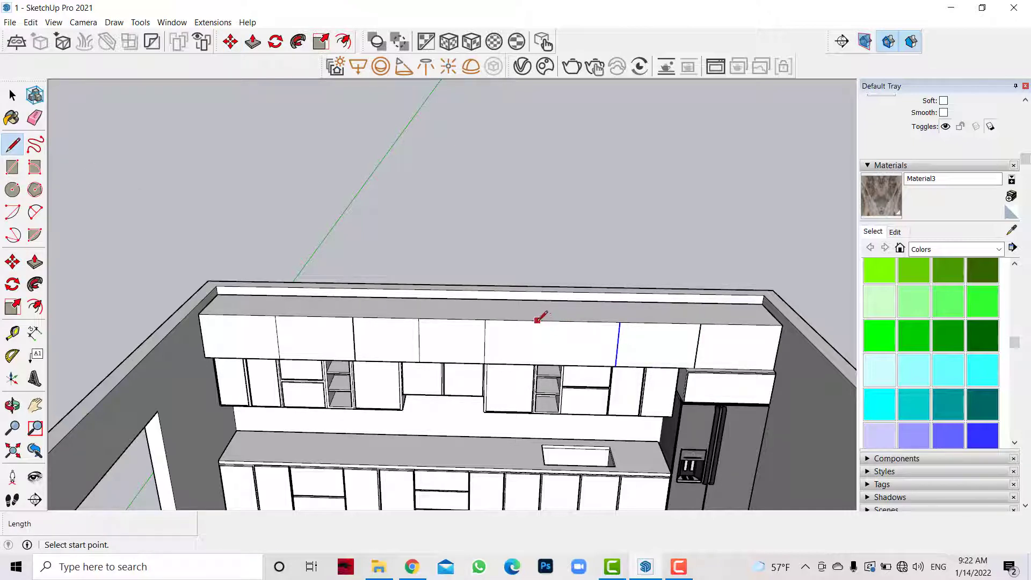
pyautogui.scroll(2, 570, 320)
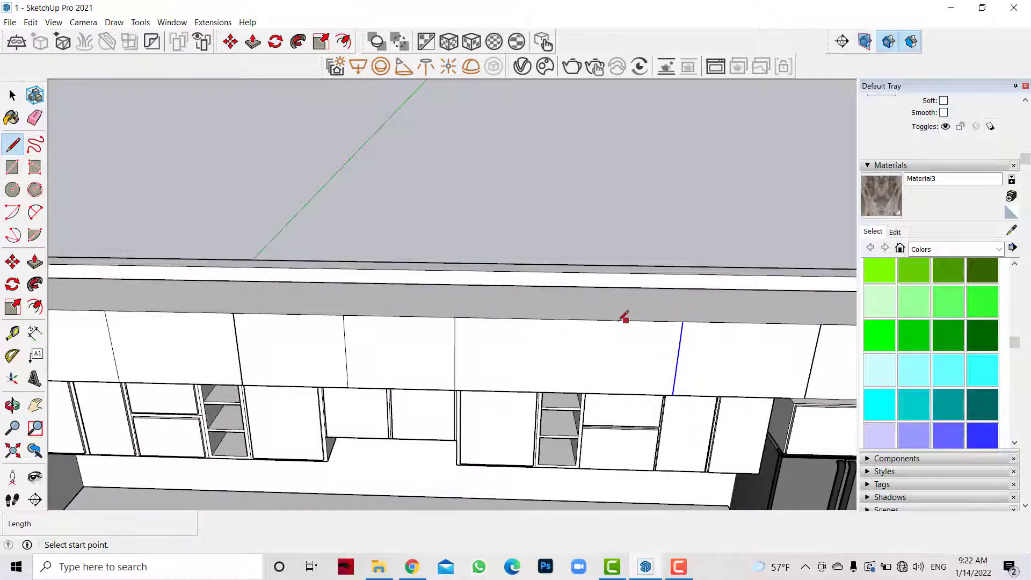
pyautogui.click(563, 392)
pyautogui.scroll(-3, 644, 379)
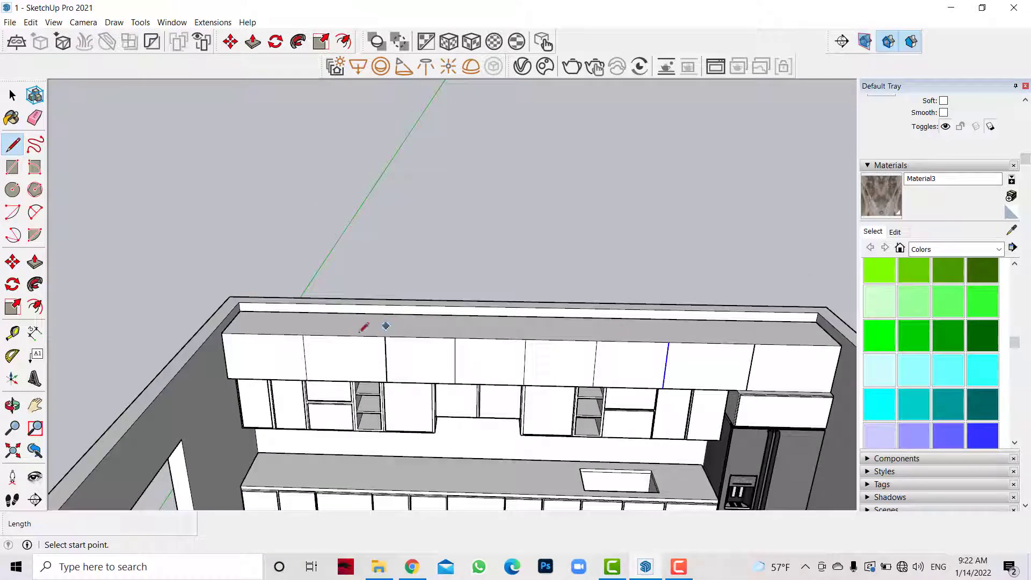
pyautogui.scroll(1, 260, 330)
pyautogui.scroll(1, 268, 330)
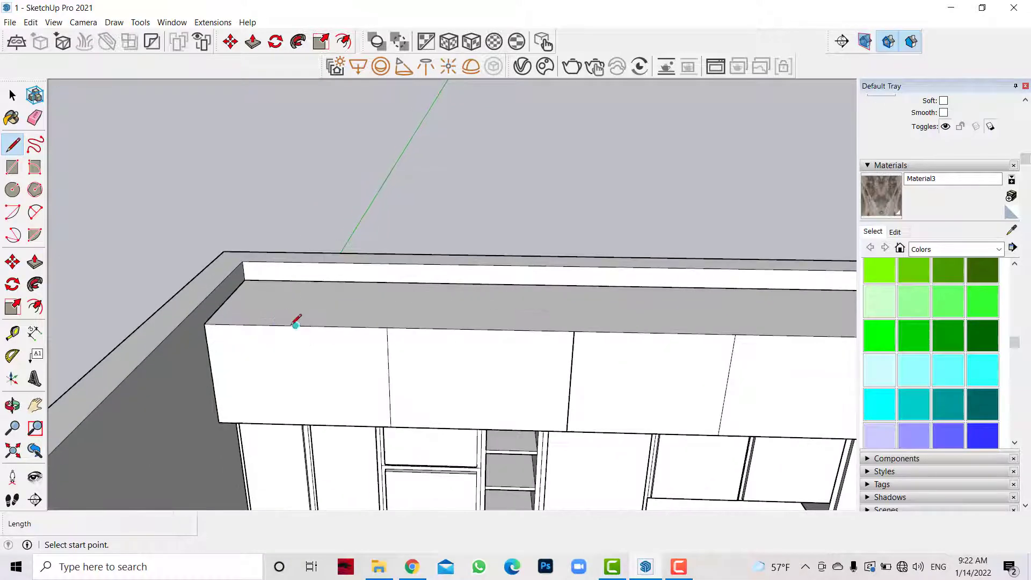
pyautogui.click(295, 325)
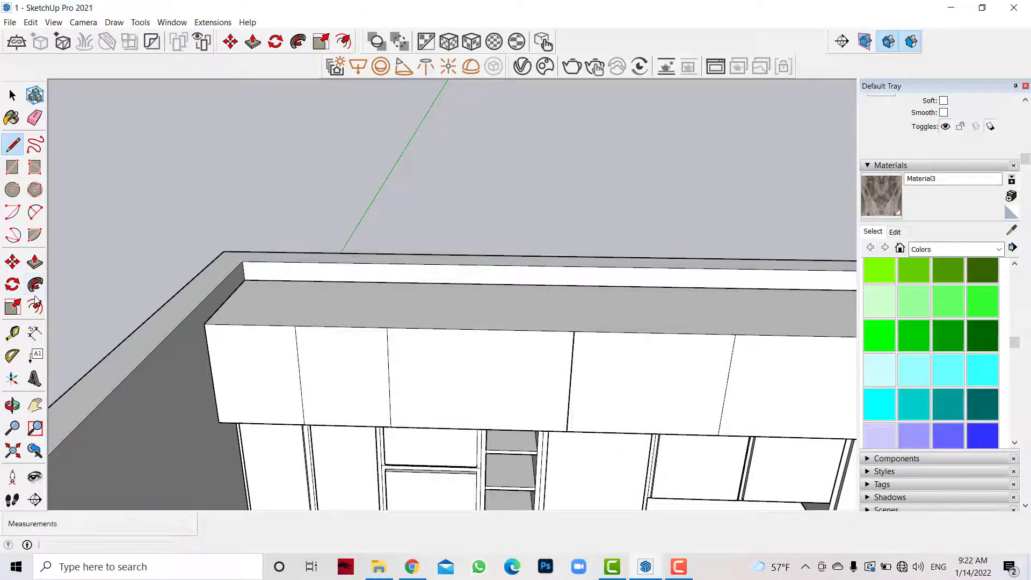
# Inset the second and leftmost upper door panels and recess the leftmost panel face.
pyautogui.click(35, 306)
pyautogui.click(299, 372)
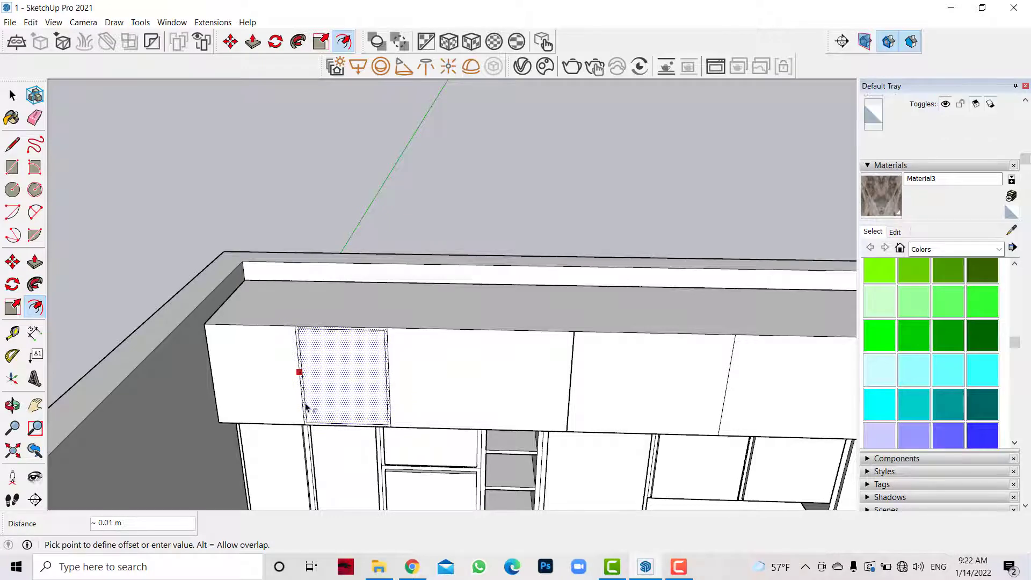
pyautogui.click(296, 356)
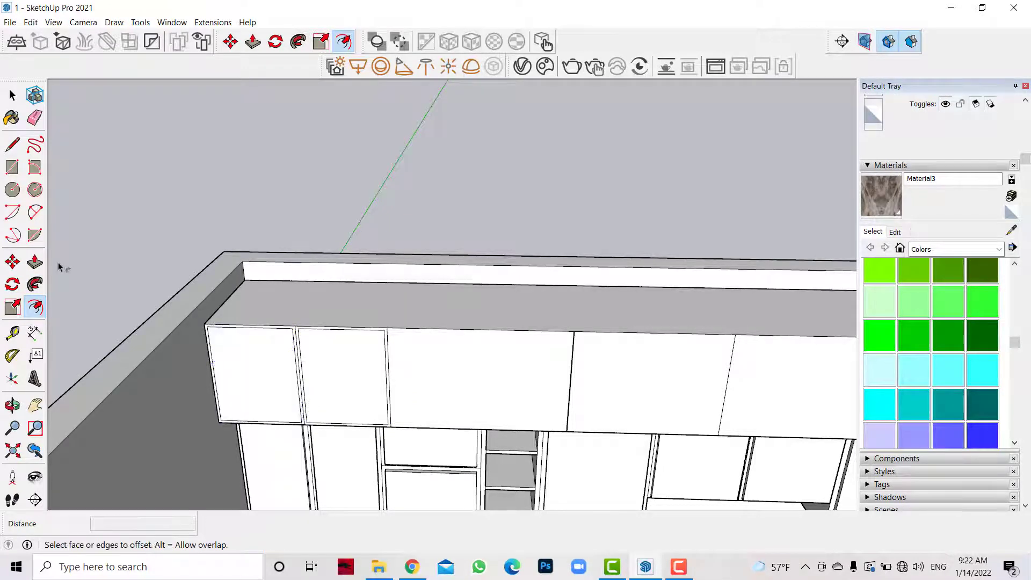
pyautogui.click(35, 262)
pyautogui.click(262, 364)
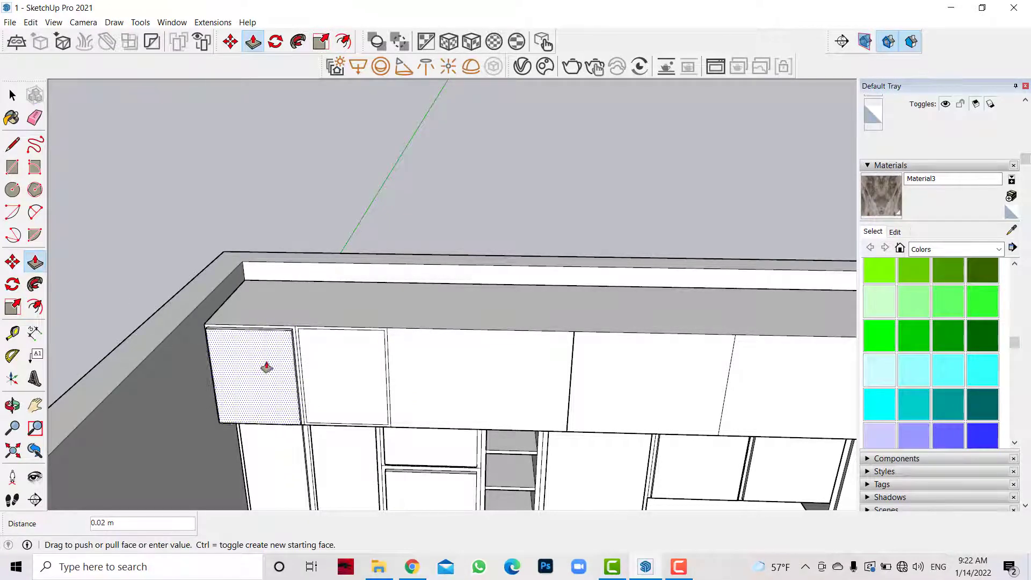
pyautogui.click(267, 367)
# Draw a vertical dividing line on the cabinet front, then inset and recess that door panel.
pyautogui.click(12, 144)
pyautogui.scroll(1, 459, 310)
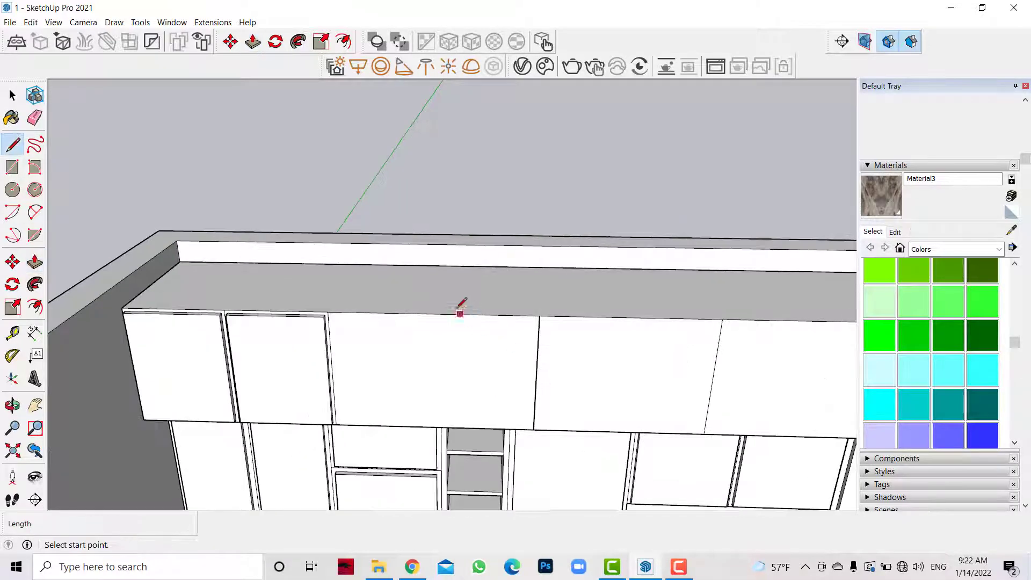
pyautogui.click(433, 312)
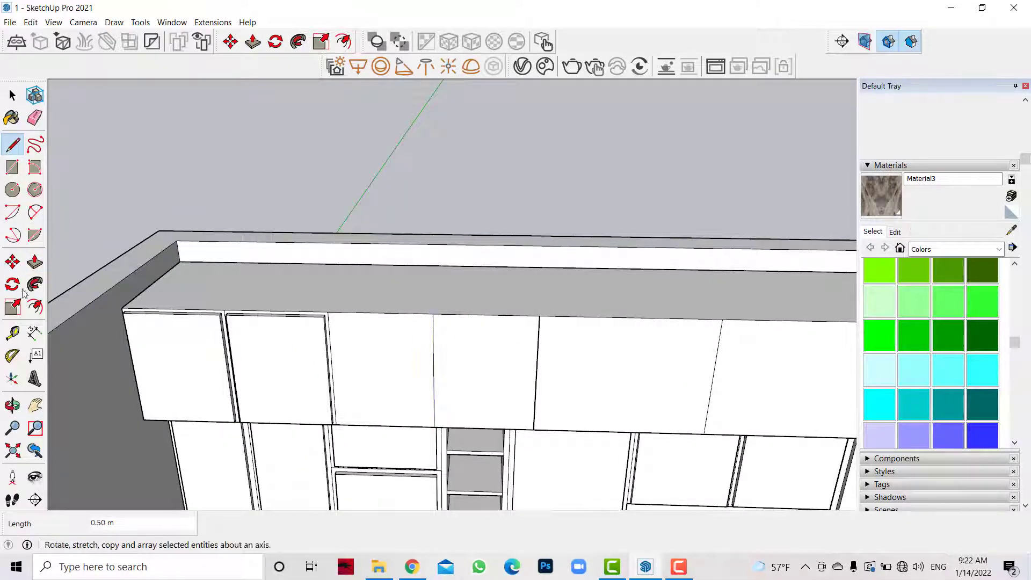
pyautogui.click(35, 306)
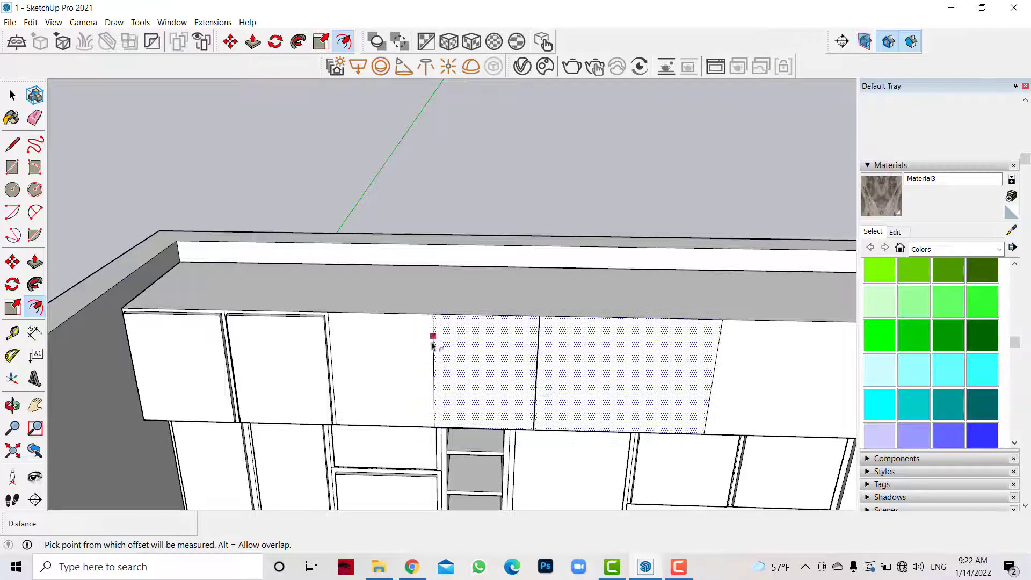
pyautogui.click(431, 344)
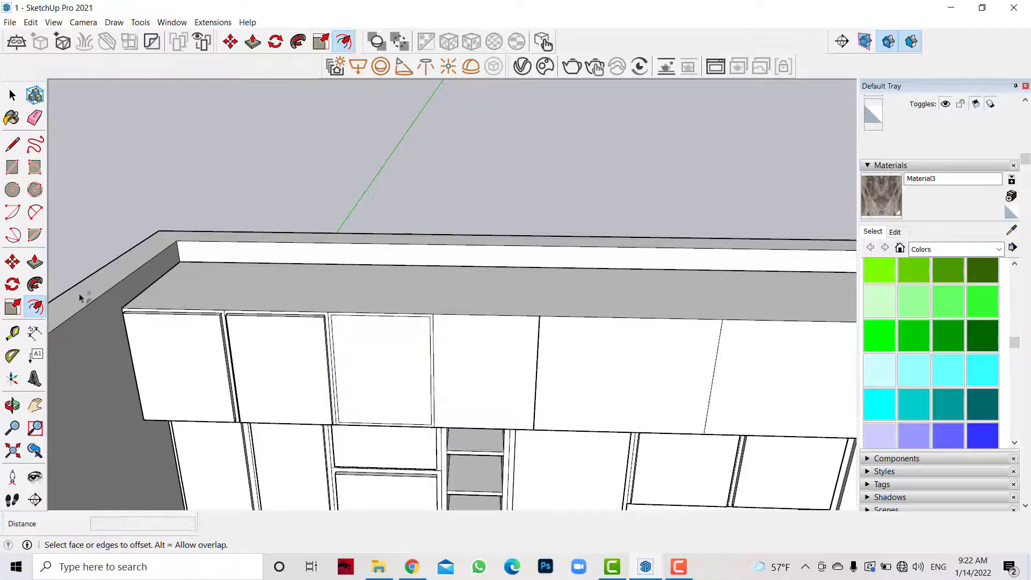
pyautogui.click(35, 262)
pyautogui.click(369, 368)
pyautogui.click(309, 352)
pyautogui.scroll(-1, 554, 343)
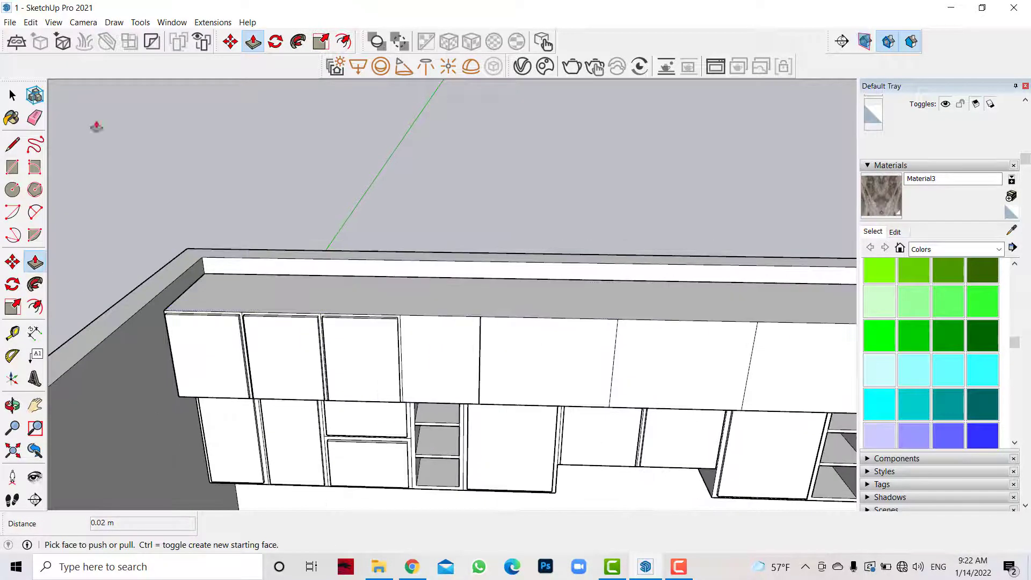
pyautogui.press('space')
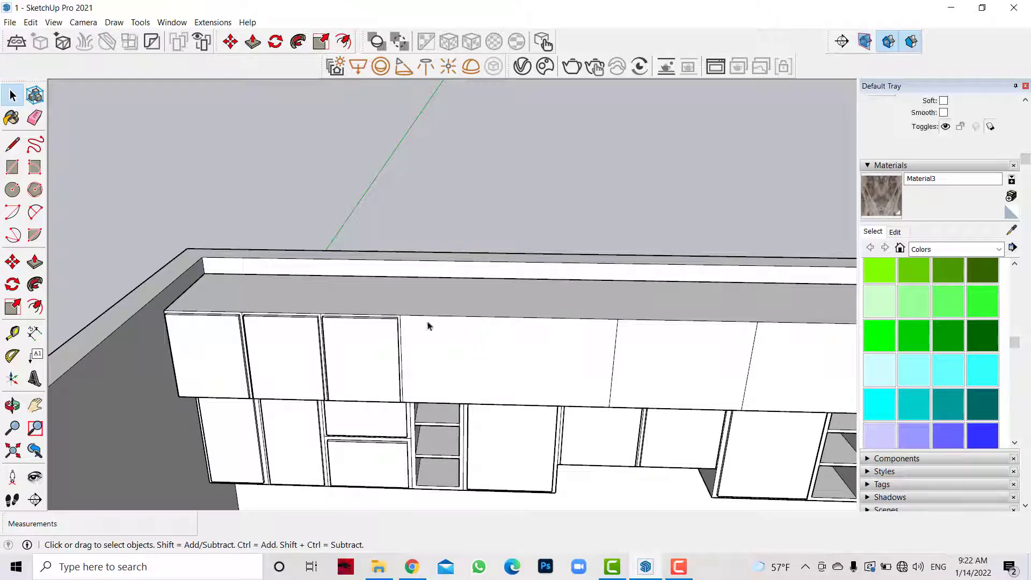
# Copy the vertical door edge 0.4 m along to split off a new door, and begin its inset.
pyautogui.scroll(1, 525, 317)
pyautogui.scroll(1, 525, 316)
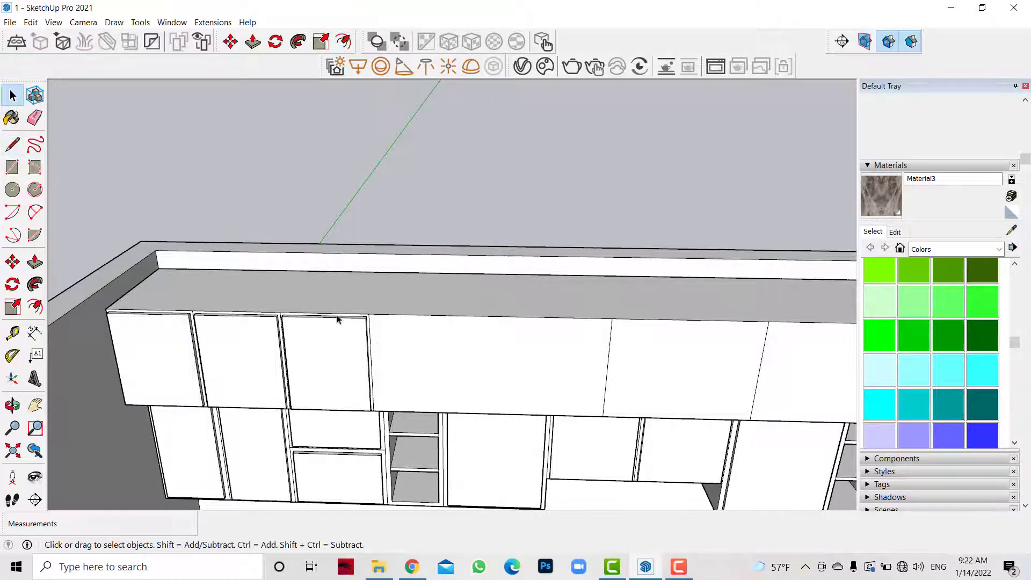
pyautogui.press('m')
pyautogui.click(368, 314)
pyautogui.press('ctrl')
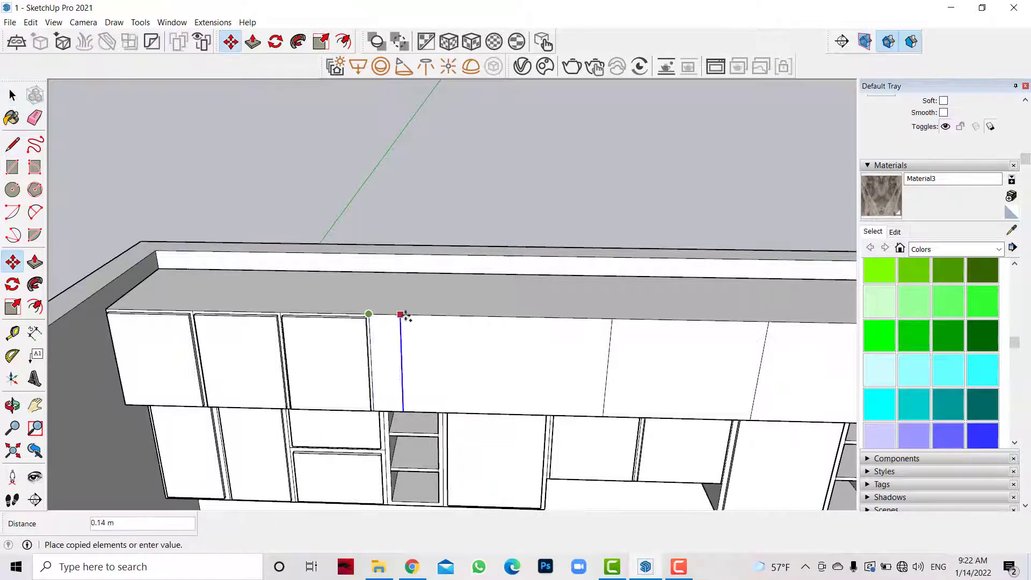
pyautogui.write('4')
pyautogui.press('Return')
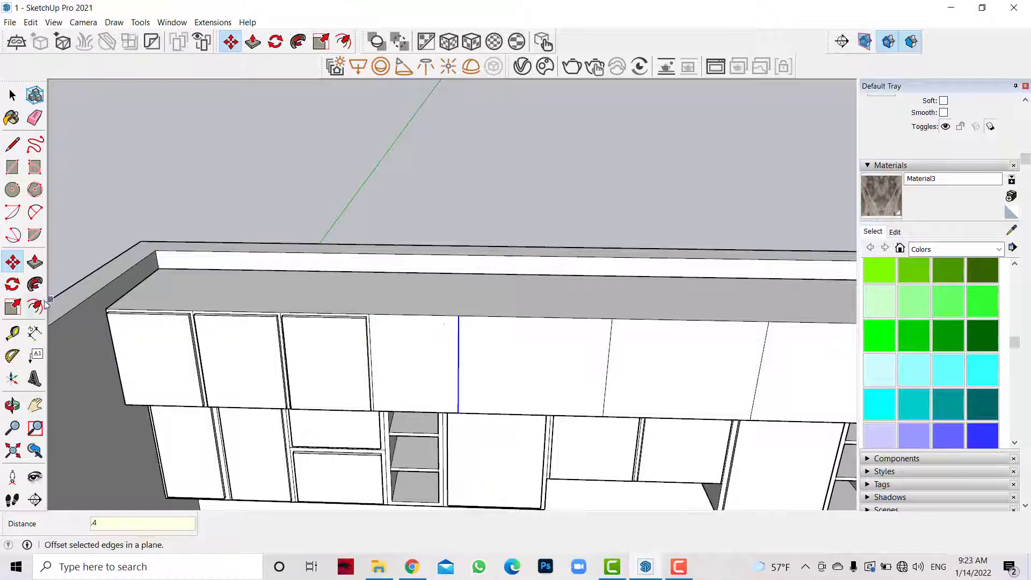
pyautogui.click(35, 306)
pyautogui.click(403, 316)
# Finish the door's inset border and push its panel back 0.02 m.
pyautogui.click(421, 323)
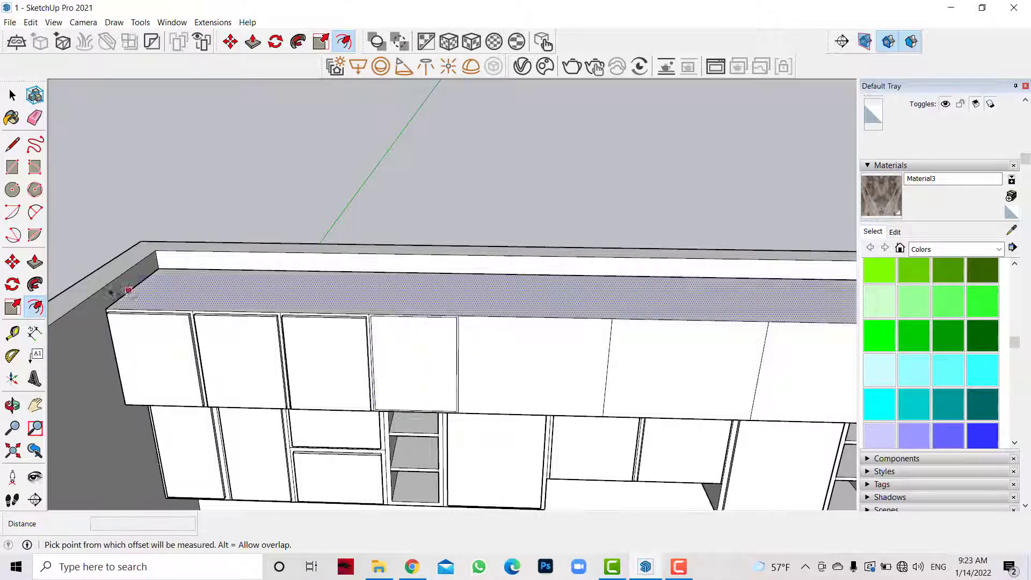
pyautogui.press('p')
pyautogui.click(379, 329)
pyautogui.click(340, 336)
pyautogui.scroll(-2, 152, 313)
pyautogui.scroll(-3, 134, 298)
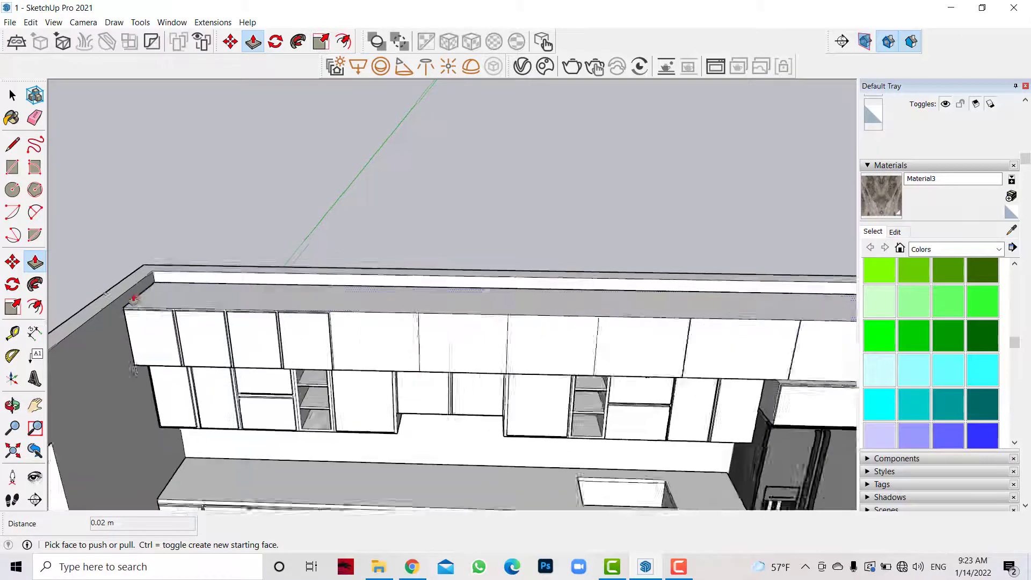
pyautogui.scroll(-3, 134, 298)
pyautogui.scroll(3, 486, 319)
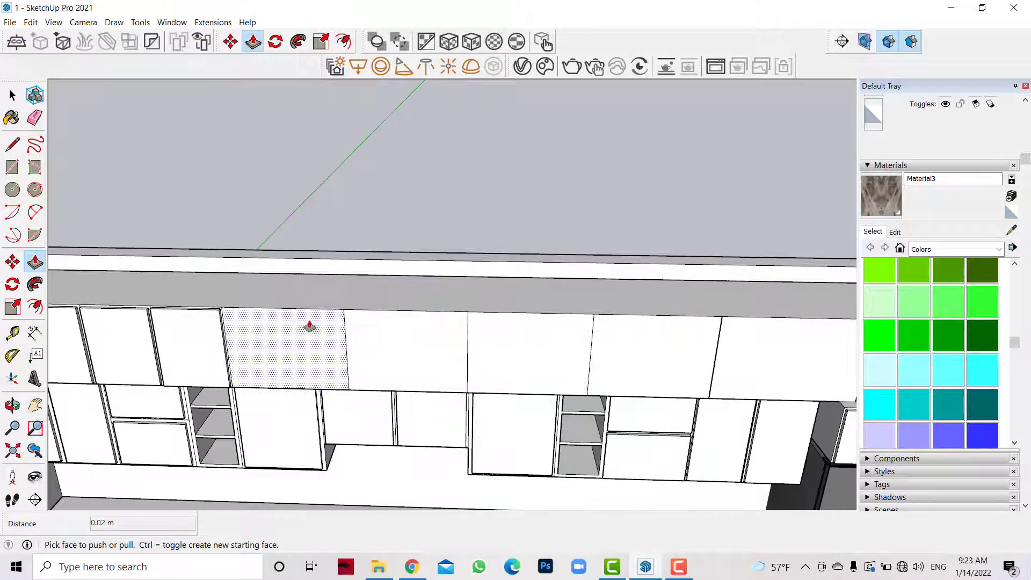
# Inset the next upper door face and push its panel back 0.02 m.
pyautogui.click(275, 351)
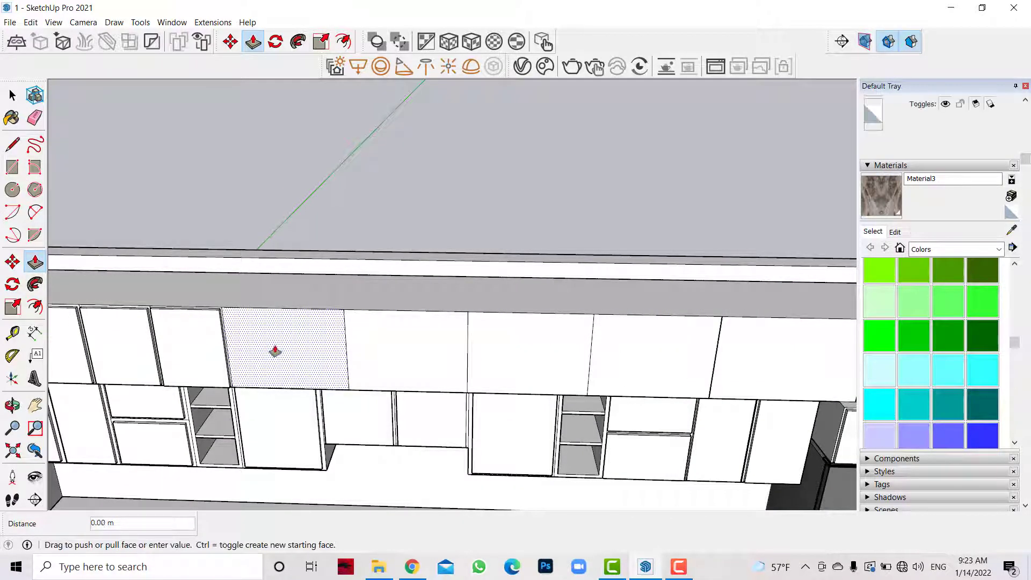
pyautogui.click(35, 306)
pyautogui.click(312, 325)
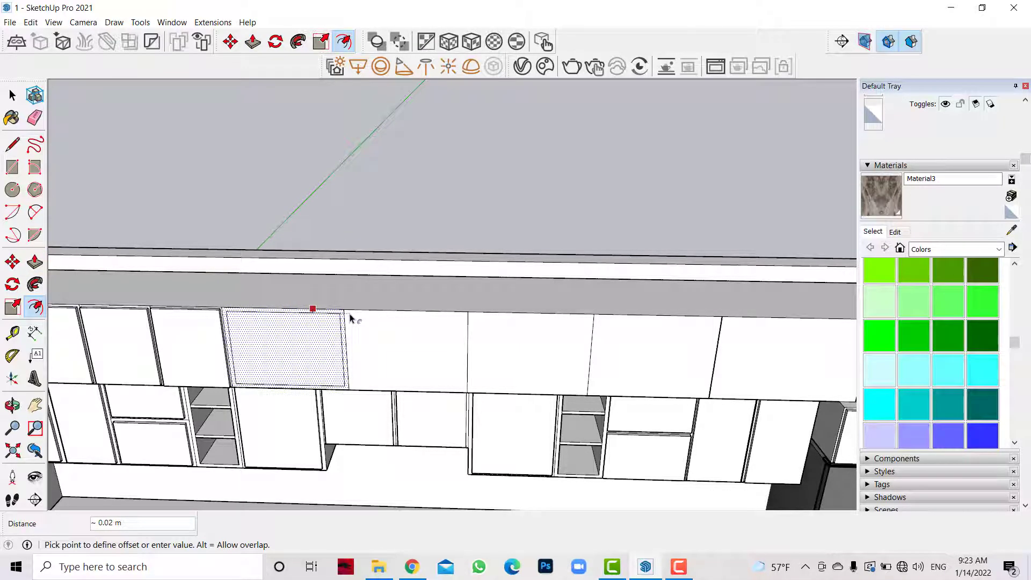
pyautogui.press('Escape')
pyautogui.click(299, 344)
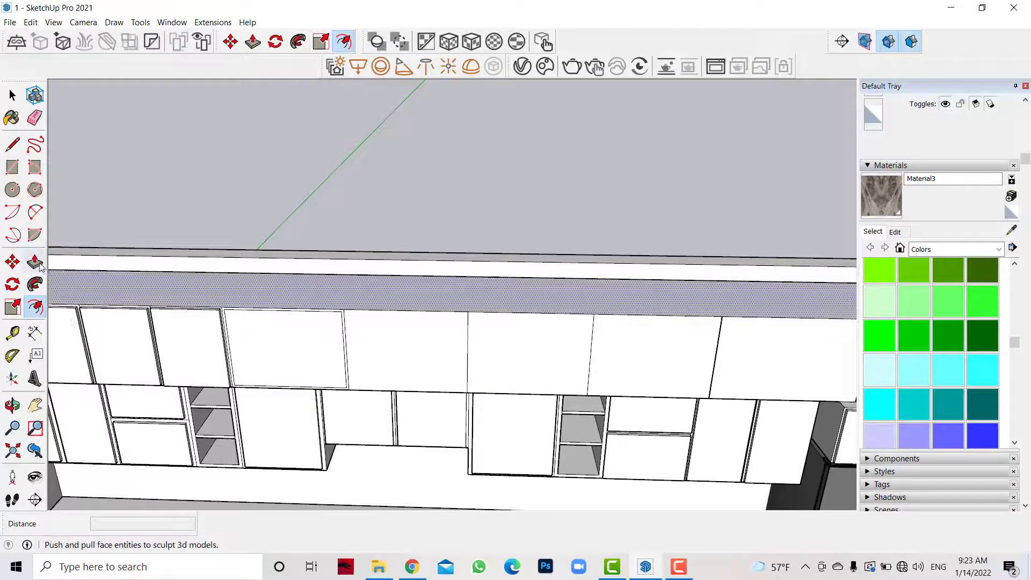
pyautogui.press('space')
pyautogui.click(263, 303)
pyautogui.click(284, 349)
pyautogui.press('p')
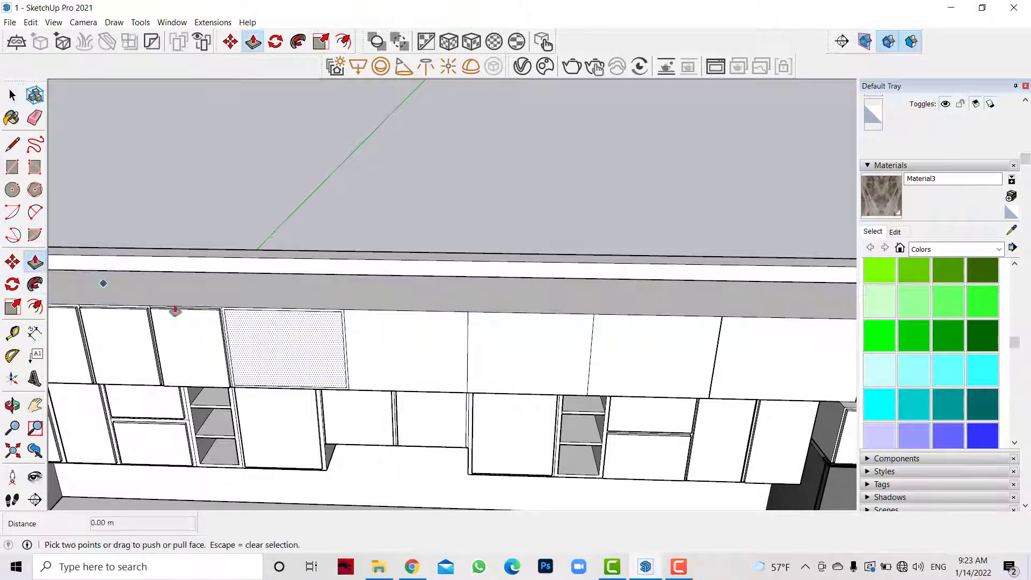
pyautogui.click(242, 344)
pyautogui.click(207, 333)
# Add inset borders to two neighbouring upper doors and select a door panel for Push/Pull.
pyautogui.scroll(-3, 375, 344)
pyautogui.press('f')
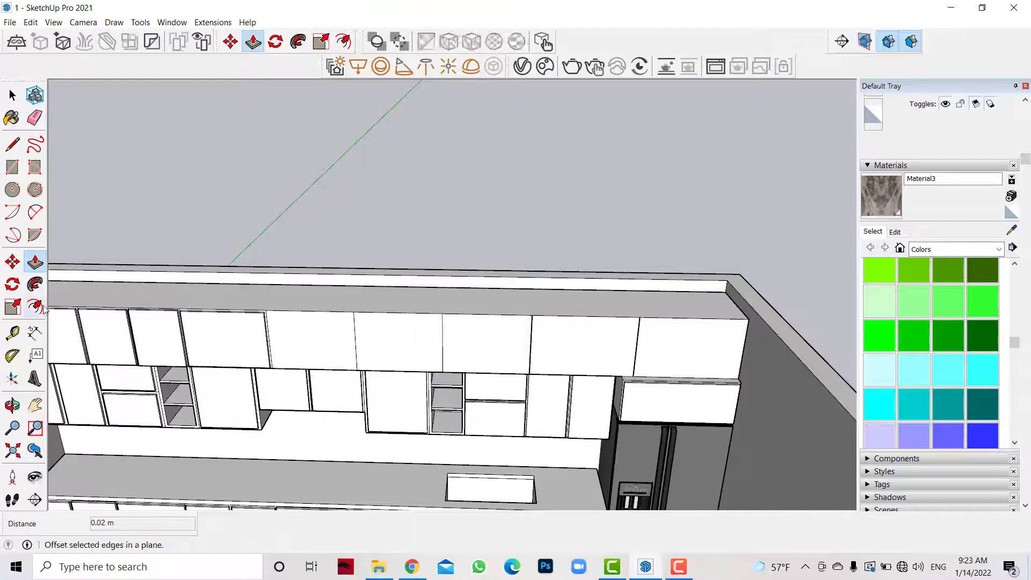
pyautogui.scroll(3, 334, 345)
pyautogui.click(368, 333)
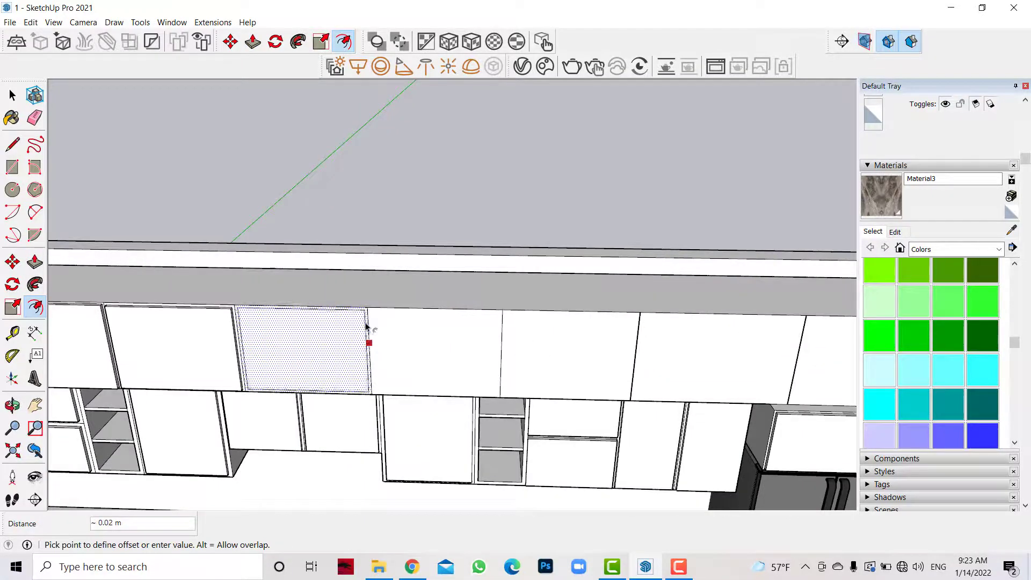
pyautogui.click(369, 326)
pyautogui.click(431, 307)
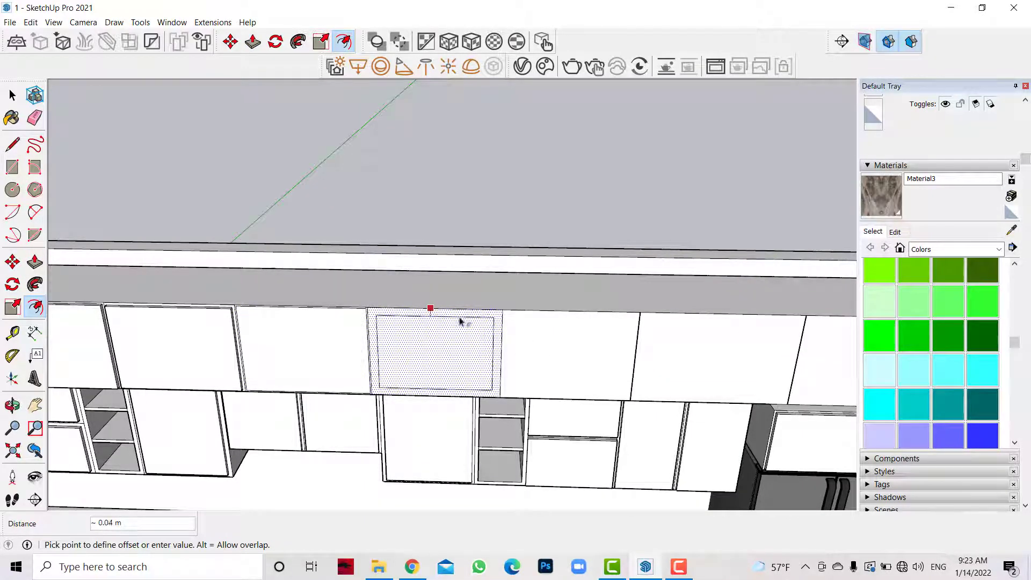
pyautogui.click(475, 316)
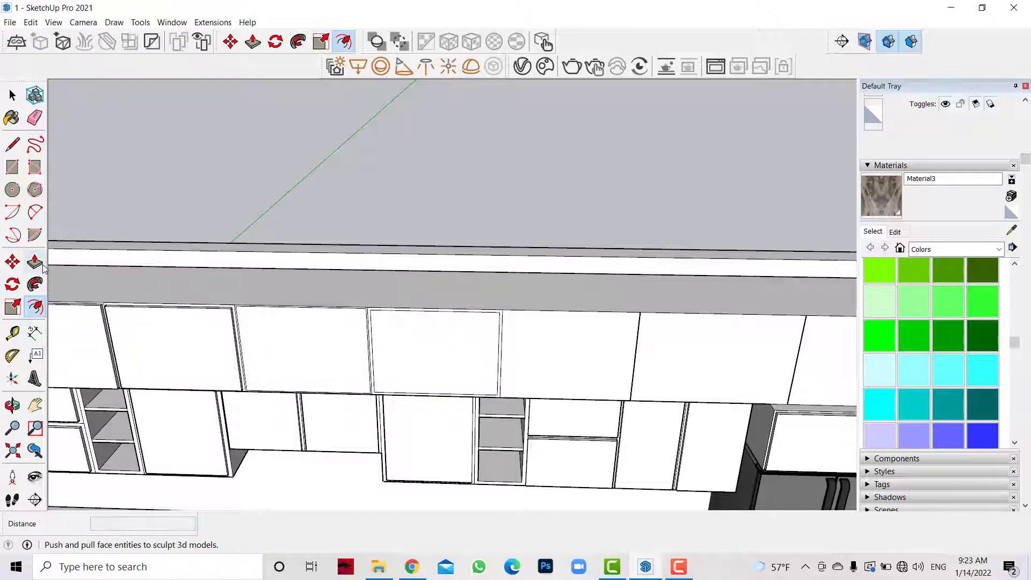
pyautogui.click(102, 266)
pyautogui.click(35, 261)
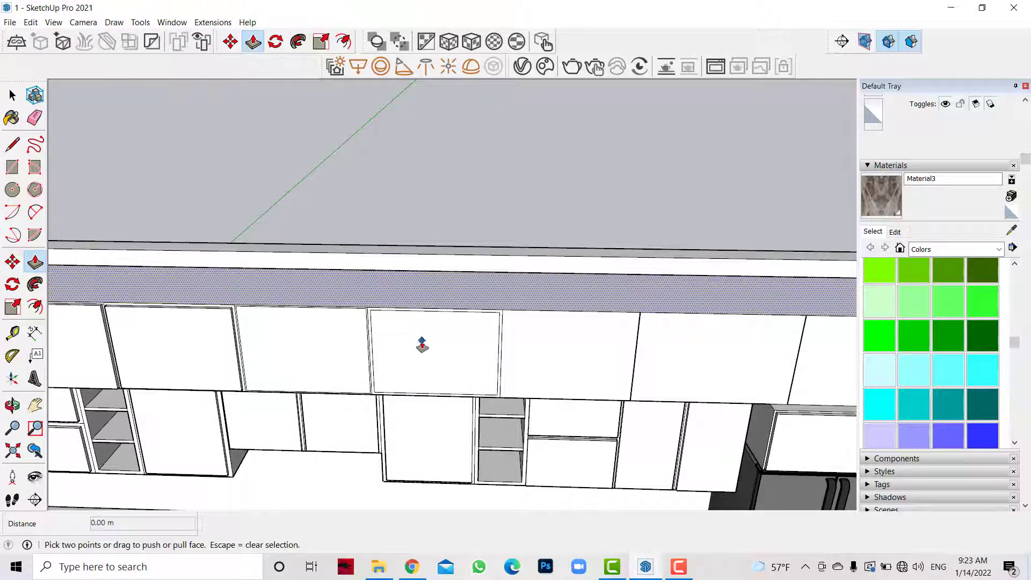
pyautogui.click(12, 96)
pyautogui.click(311, 354)
pyautogui.click(35, 262)
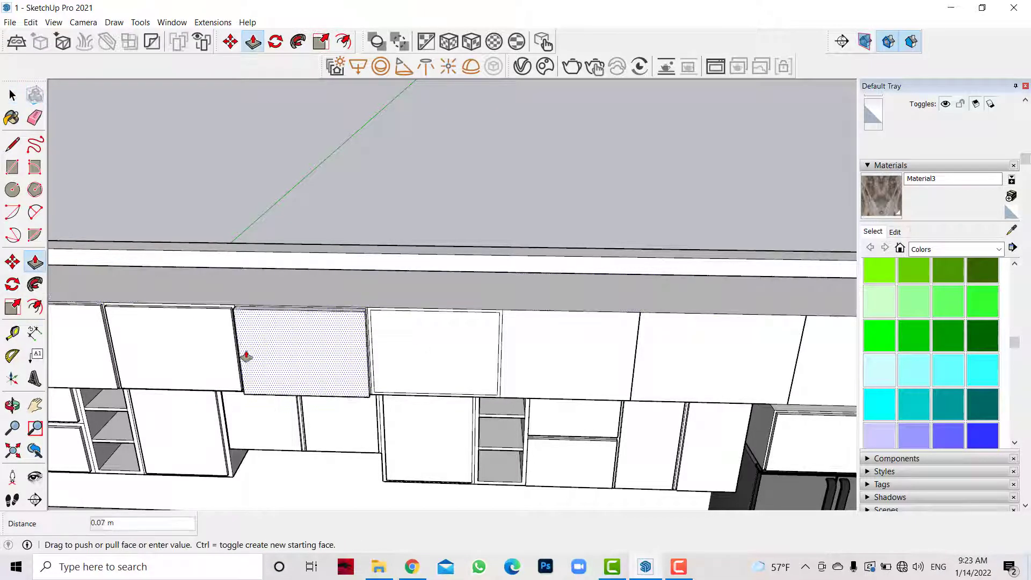
pyautogui.scroll(-3, 320, 302)
# Add an inset border to the selected upper door face.
pyautogui.scroll(2, 320, 302)
pyautogui.press('space')
pyautogui.click(356, 338)
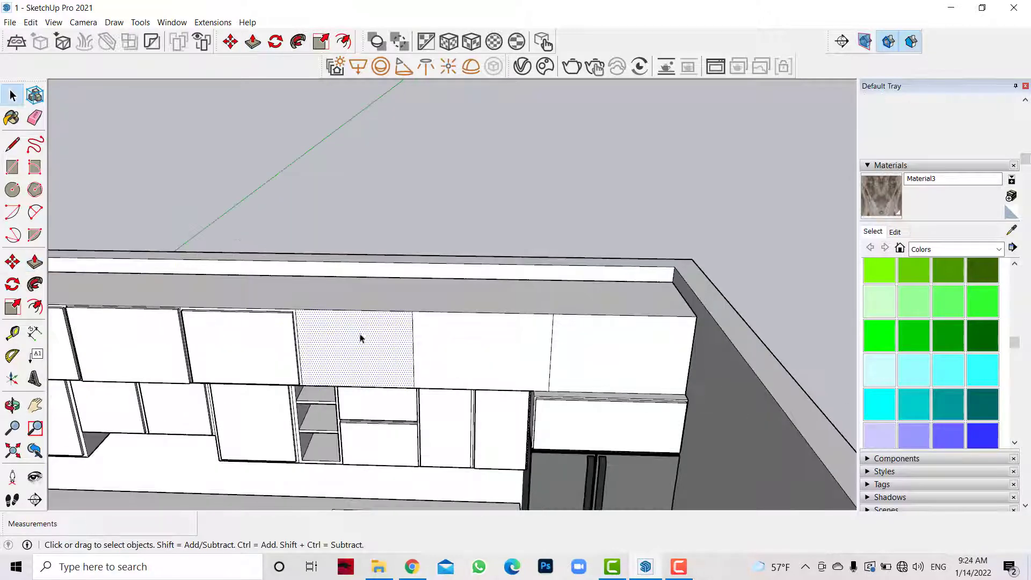
pyautogui.press('f')
pyautogui.click(360, 351)
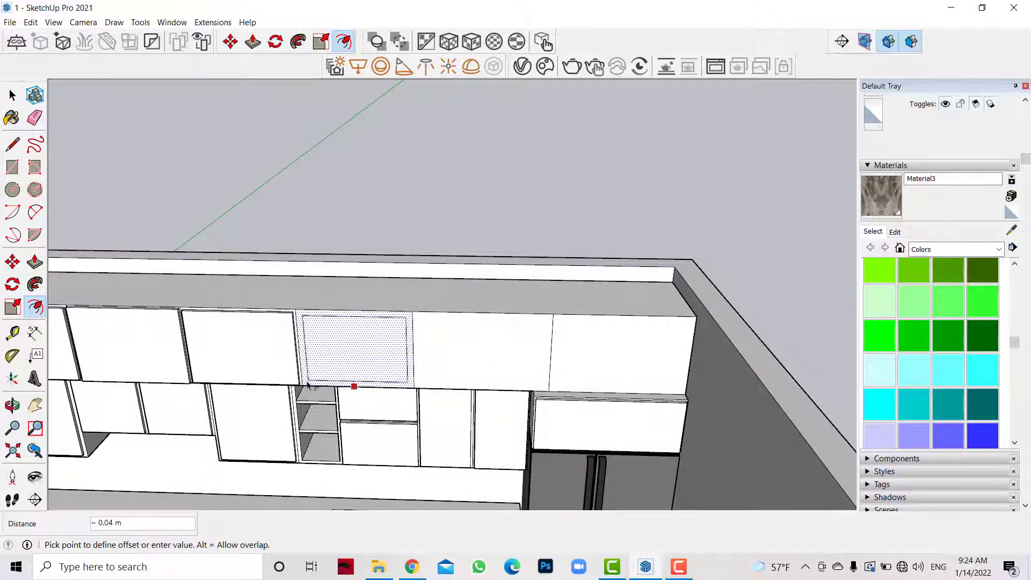
pyautogui.click(299, 385)
# Split the wide right-hand upper panel with a vertical line and inset the new door.
pyautogui.click(12, 95)
pyautogui.click(457, 349)
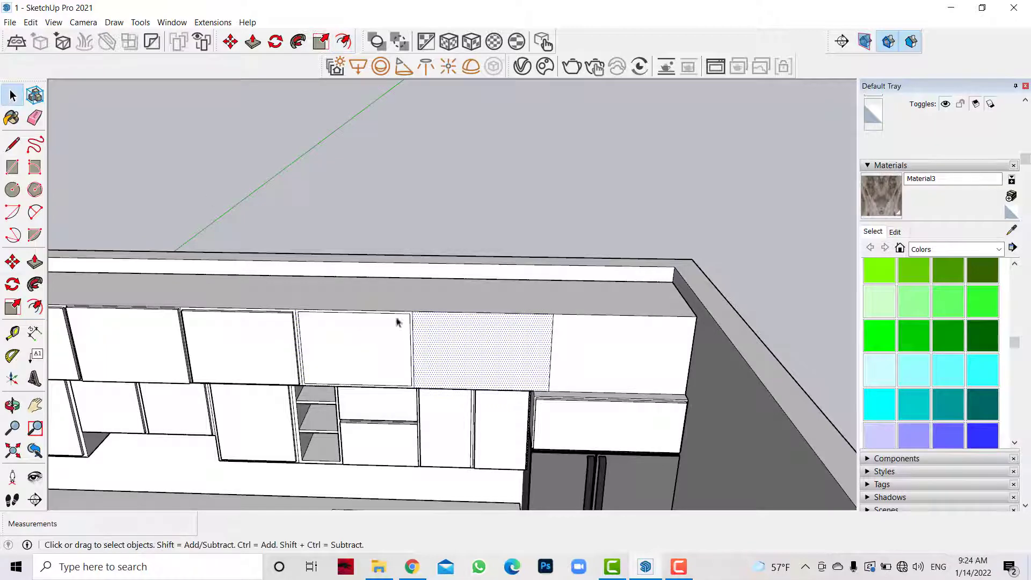
pyautogui.scroll(2, 602, 307)
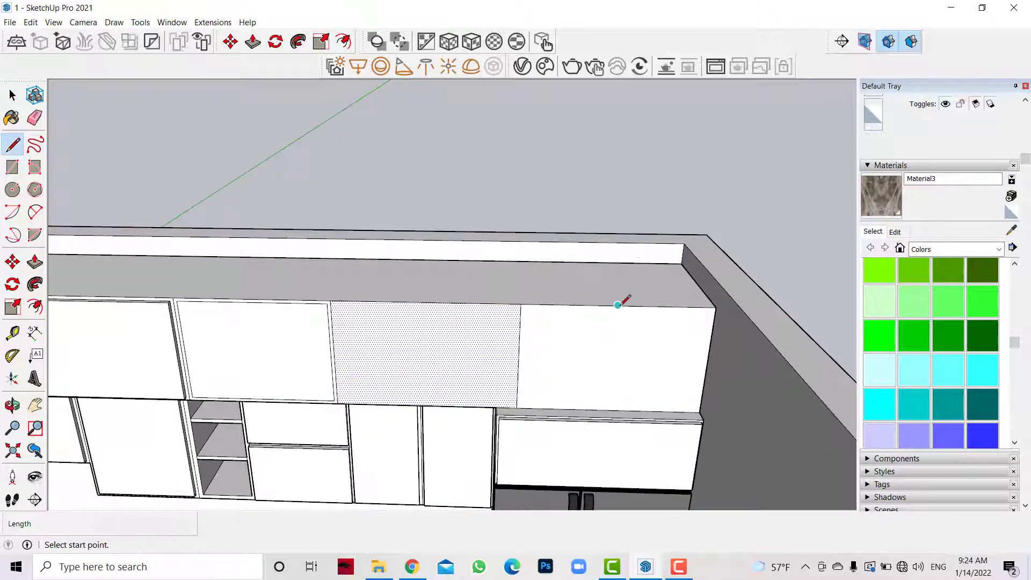
pyautogui.click(617, 304)
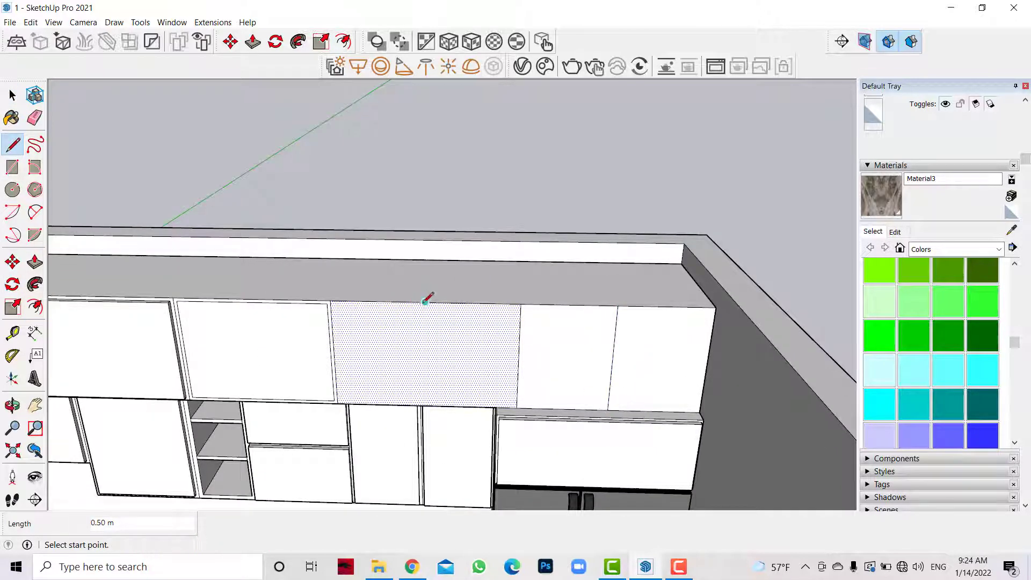
pyautogui.click(427, 404)
pyautogui.scroll(-1, 375, 338)
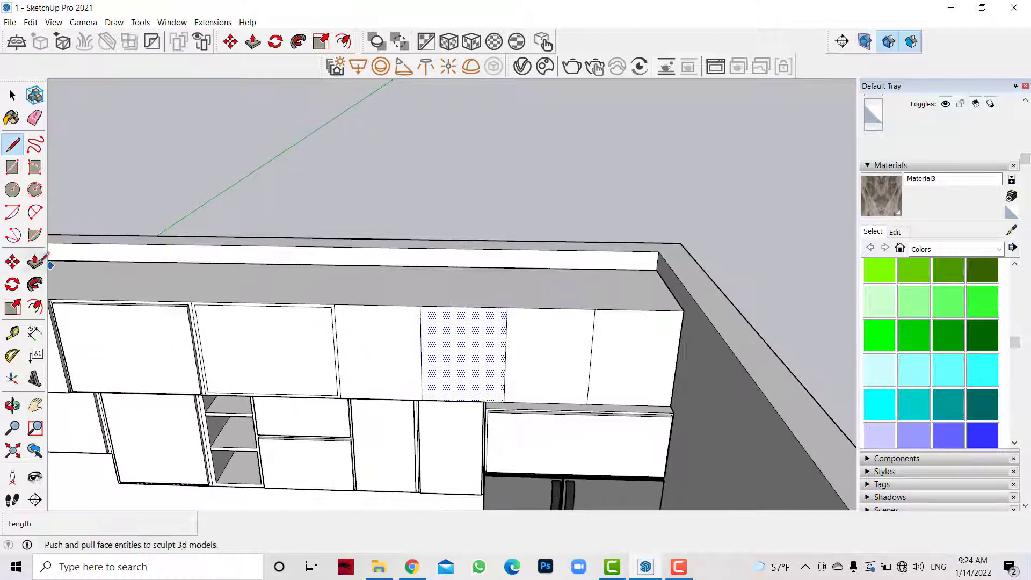
pyautogui.click(420, 339)
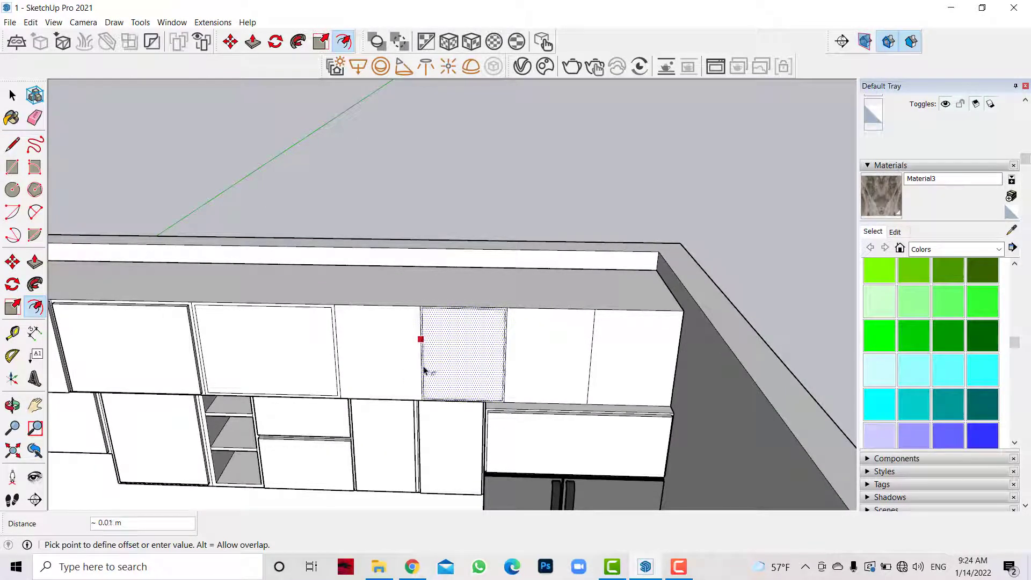
pyautogui.click(423, 369)
pyautogui.click(17, 92)
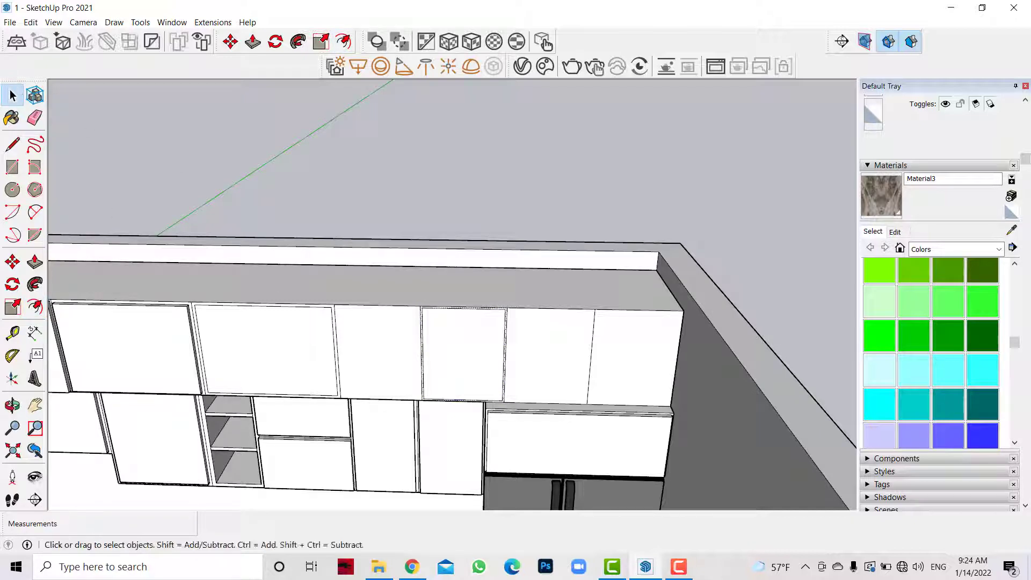
# Inset the next upper door panel, cancelling an accidental 0.23 m pull on the left panel.
pyautogui.click(400, 335)
pyautogui.click(35, 306)
pyautogui.click(421, 349)
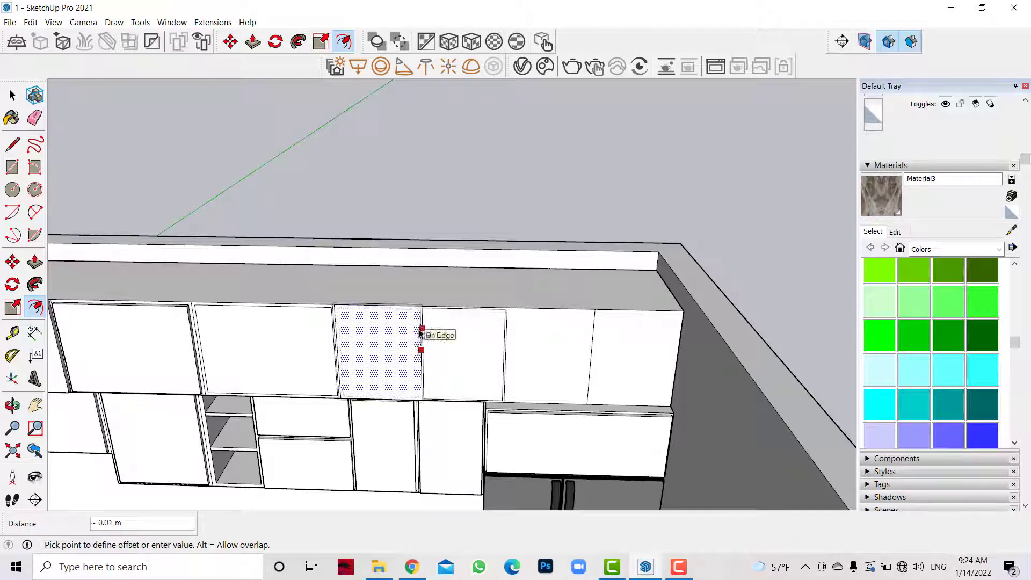
pyautogui.click(419, 333)
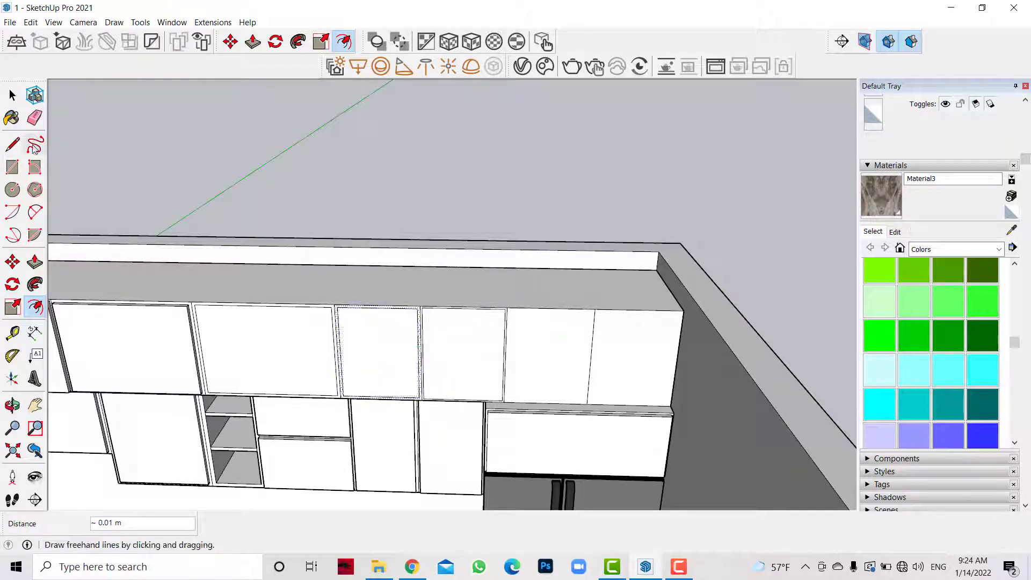
pyautogui.press('space')
pyautogui.click(381, 361)
pyautogui.click(285, 329)
pyautogui.press('p')
pyautogui.moveTo(262, 325); pyautogui.dragTo(242, 347)
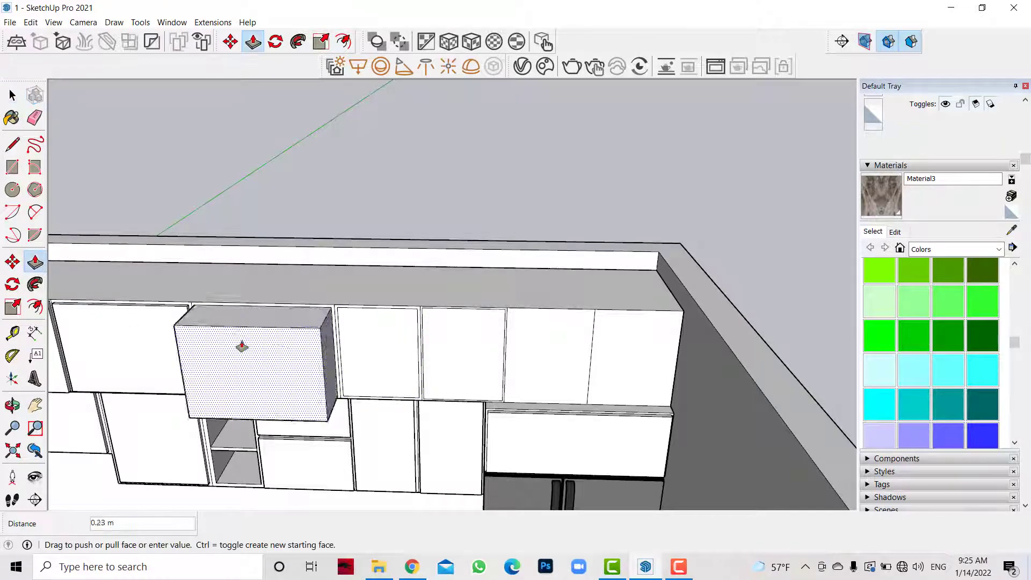
pyautogui.press('Escape')
# Add inset borders to the fourth and fifth upper panels, then orbit around the kitchen.
pyautogui.scroll(2, 713, 329)
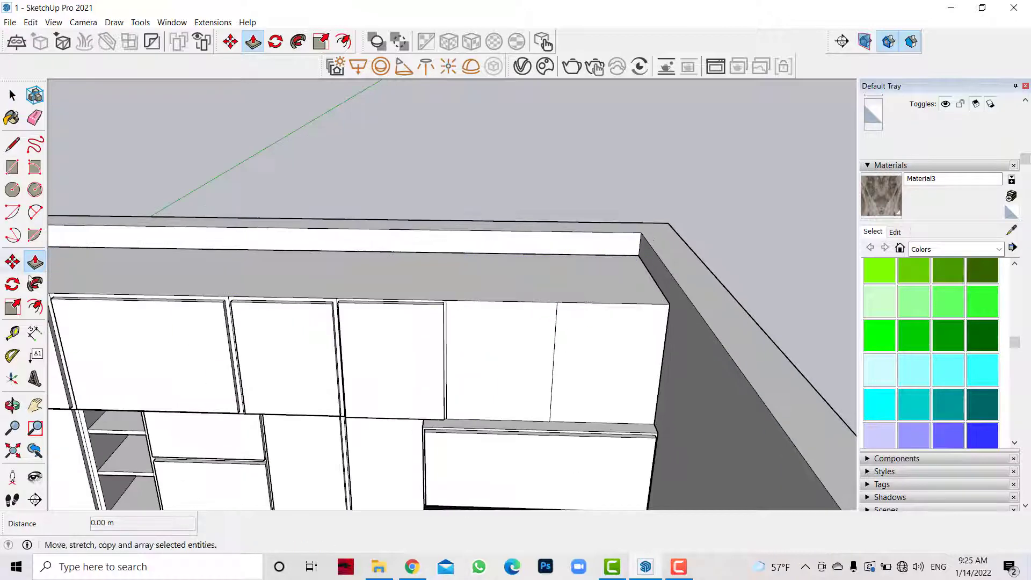
pyautogui.click(35, 306)
pyautogui.click(493, 300)
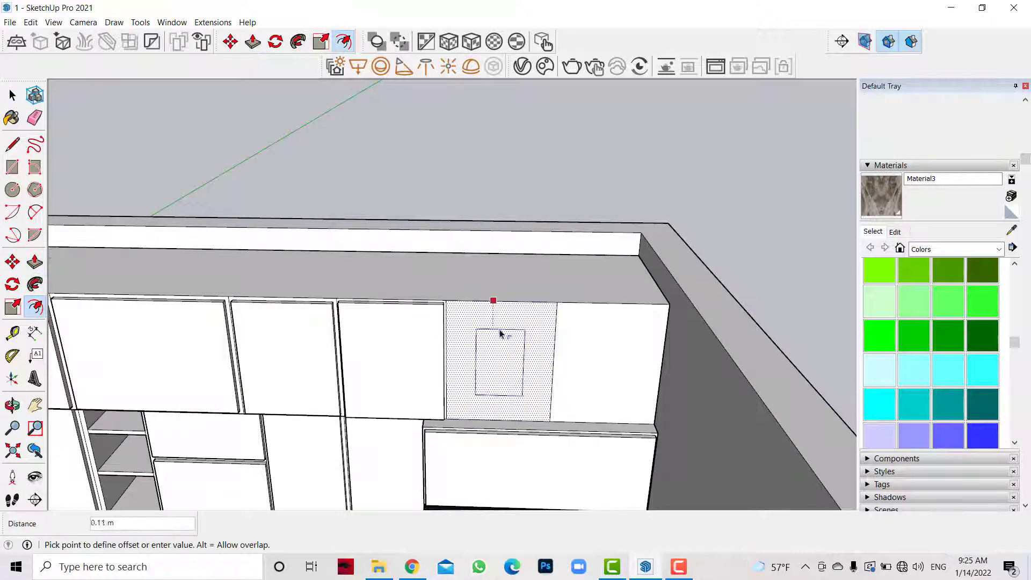
pyautogui.click(541, 310)
pyautogui.click(602, 302)
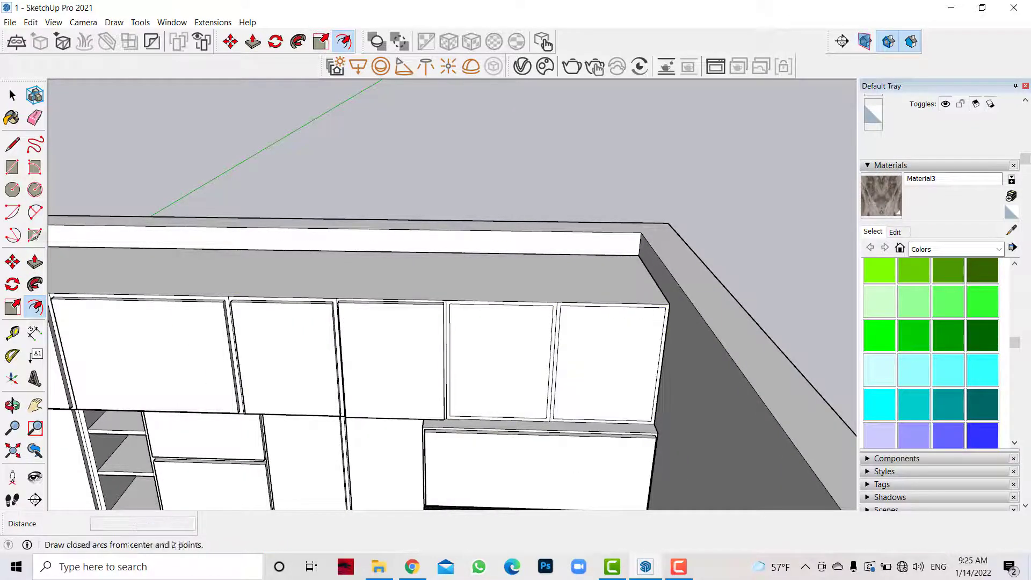
pyautogui.press('p')
pyautogui.click(592, 357)
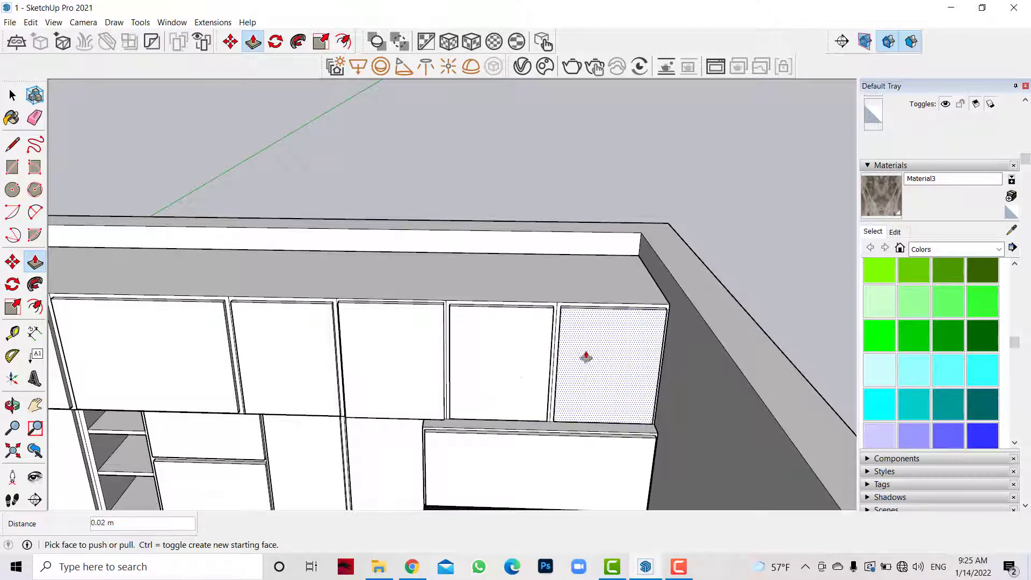
pyautogui.moveTo(585, 357)
pyautogui.mouseDown(button='middle')
pyautogui.moveTo(352, 345)
pyautogui.moveTo(410, 345)
pyautogui.moveTo(391, 416)
pyautogui.moveTo(375, 339)
pyautogui.moveTo(284, 340)
pyautogui.moveTo(322, 376)
pyautogui.moveTo(300, 392)
pyautogui.moveTo(285, 380)
pyautogui.mouseUp(button='middle')
# Move the sink and range hood from outside the room into the kitchen, lifting them up.
pyautogui.scroll(-5, 285, 381)
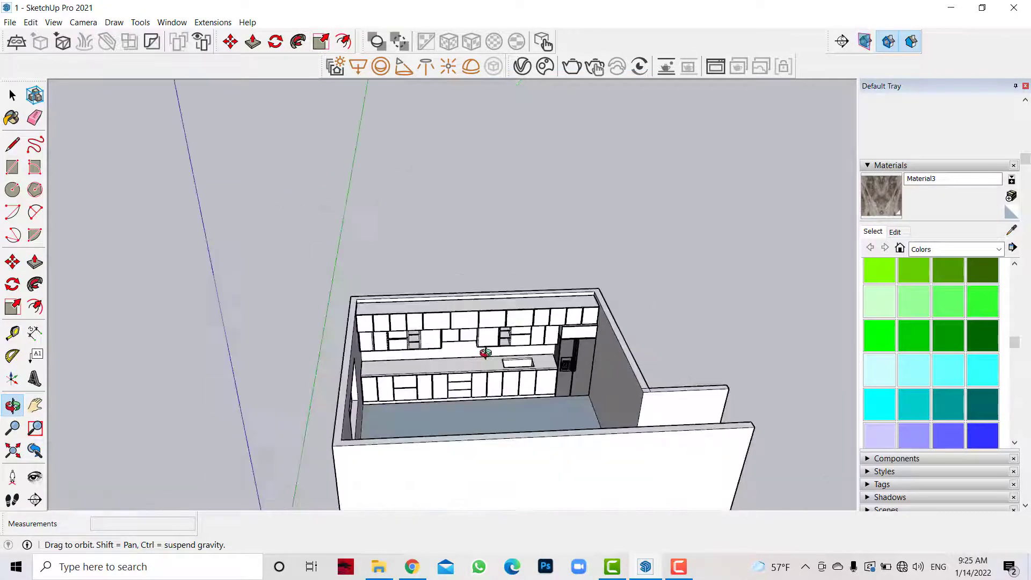
pyautogui.moveTo(263, 343)
pyautogui.keyDown('shift'); pyautogui.mouseDown(button='middle')
pyautogui.moveTo(288, 379)
pyautogui.moveTo(191, 376)
pyautogui.moveTo(416, 375)
pyautogui.moveTo(157, 322)
pyautogui.mouseUp(button='middle'); pyautogui.keyUp('shift')
pyautogui.click(11, 97)
pyautogui.click(148, 378)
pyautogui.scroll(-1, 184, 378)
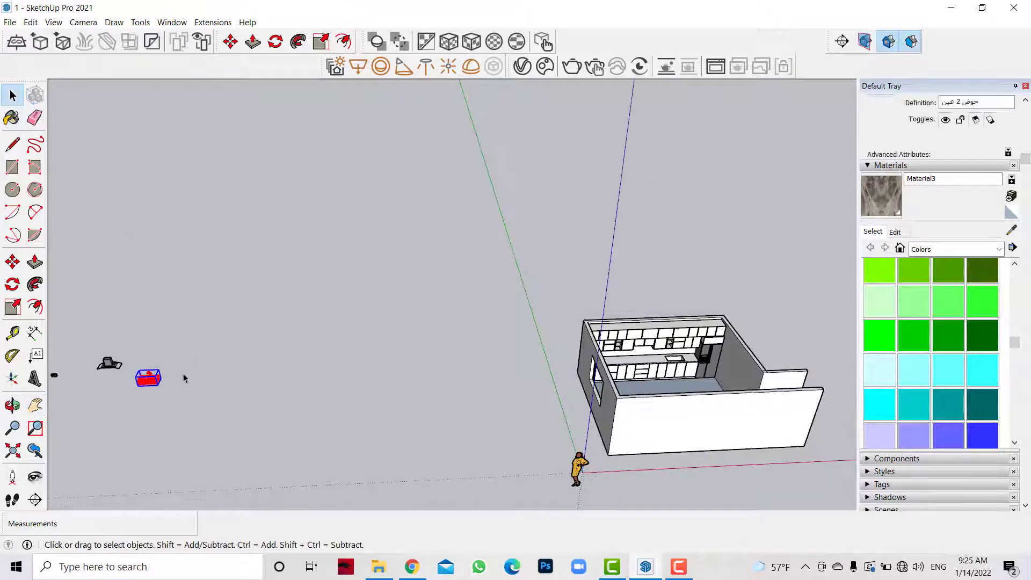
pyautogui.keyDown('shift'); pyautogui.click(107, 364); pyautogui.keyUp('shift')
pyautogui.scroll(-1, 168, 357)
pyautogui.scroll(-1, 169, 357)
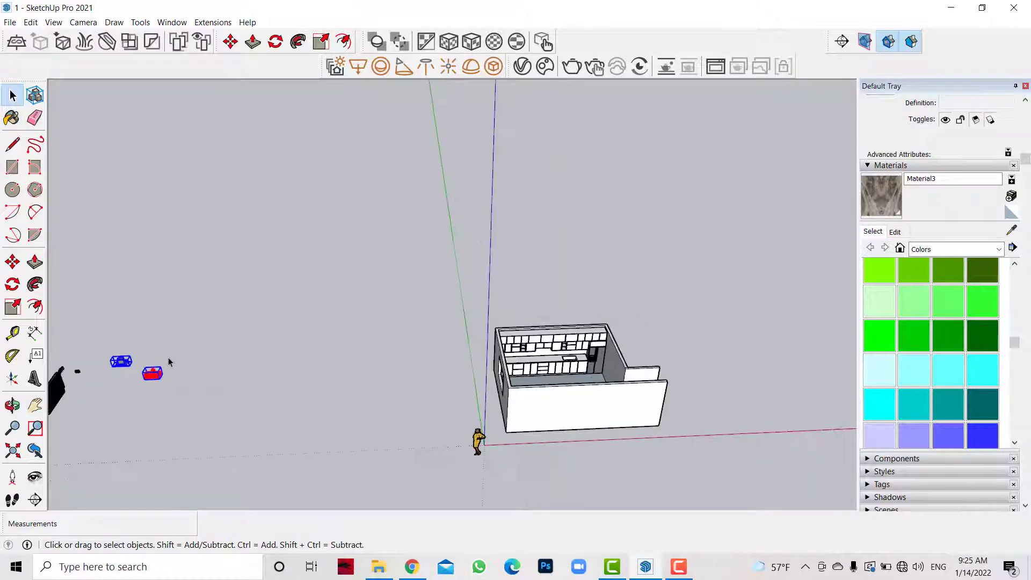
pyautogui.scroll(-1, 168, 357)
pyautogui.click(12, 262)
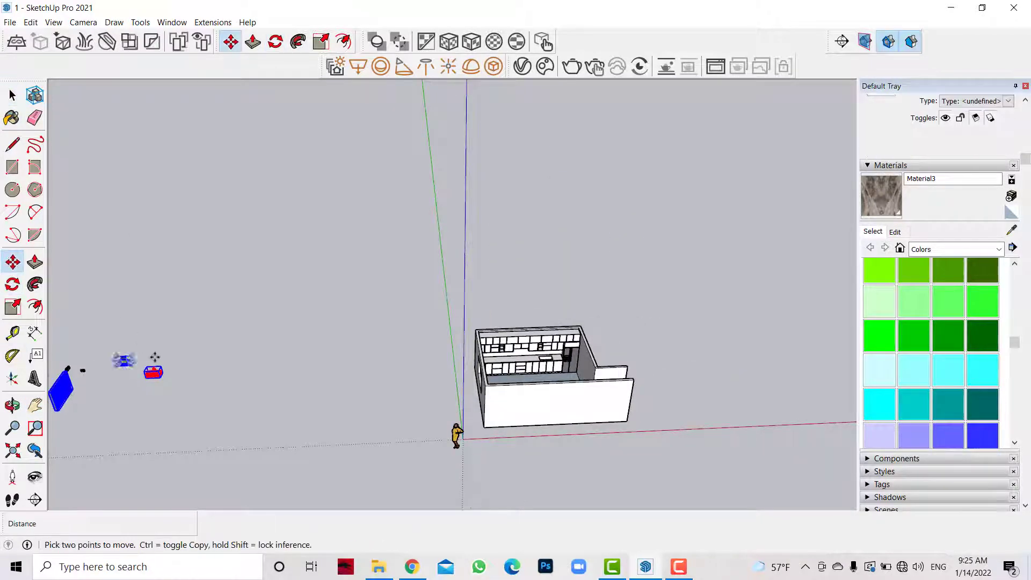
pyautogui.click(161, 345)
pyautogui.click(507, 348)
pyautogui.scroll(1, 510, 370)
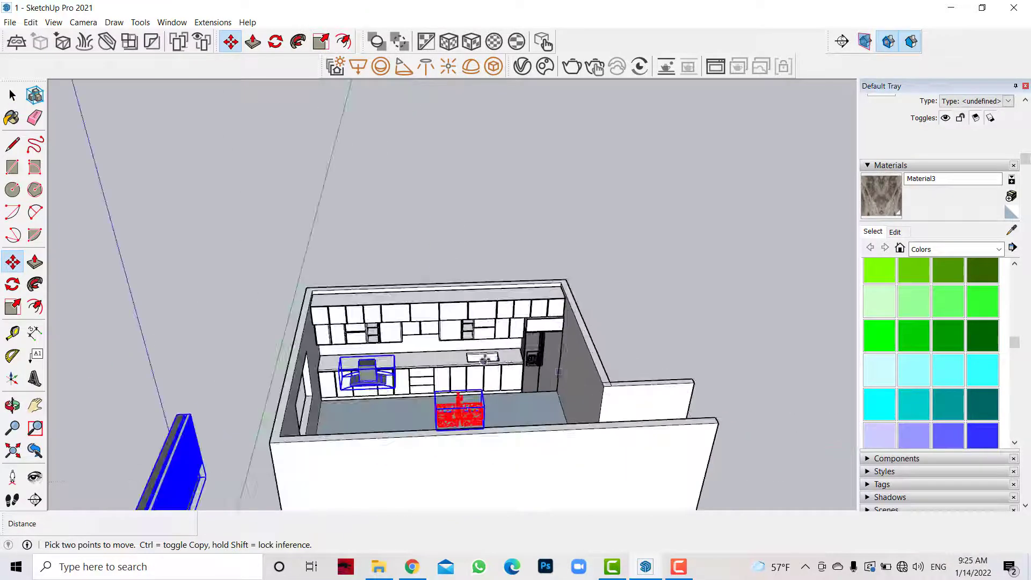
pyautogui.scroll(3, 493, 387)
pyautogui.scroll(2, 472, 414)
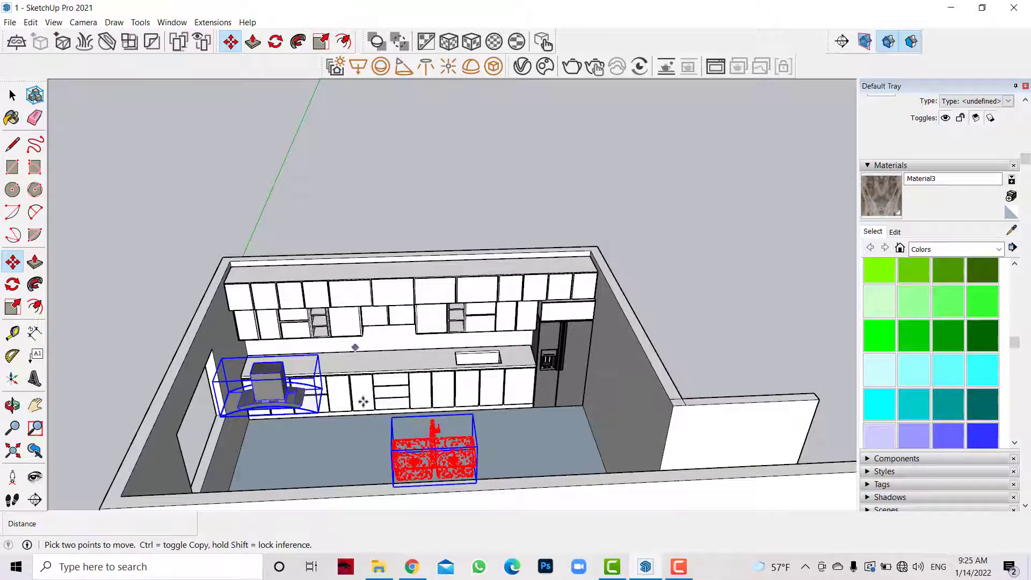
pyautogui.click(325, 428)
pyautogui.click(13, 92)
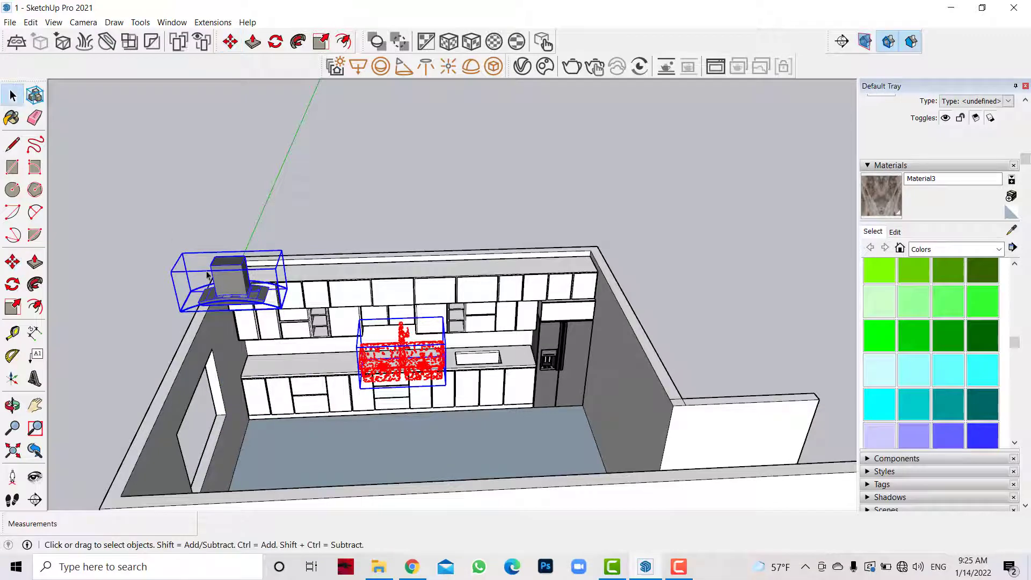
# Move the range hood alone into the gap beneath the upper cabinets.
pyautogui.click(228, 277)
pyautogui.click(12, 262)
pyautogui.scroll(2, 371, 304)
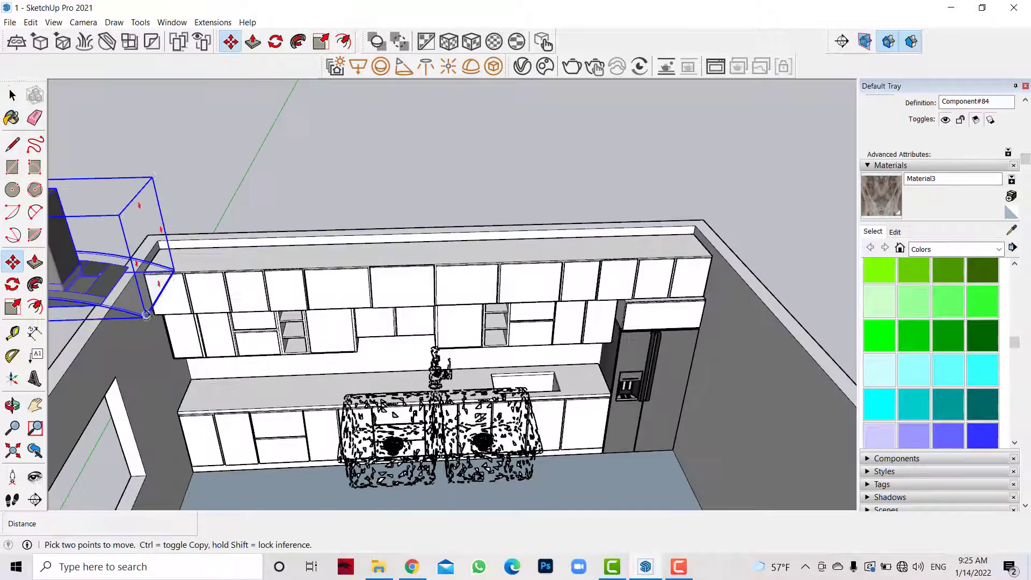
pyautogui.click(146, 316)
pyautogui.scroll(3, 436, 341)
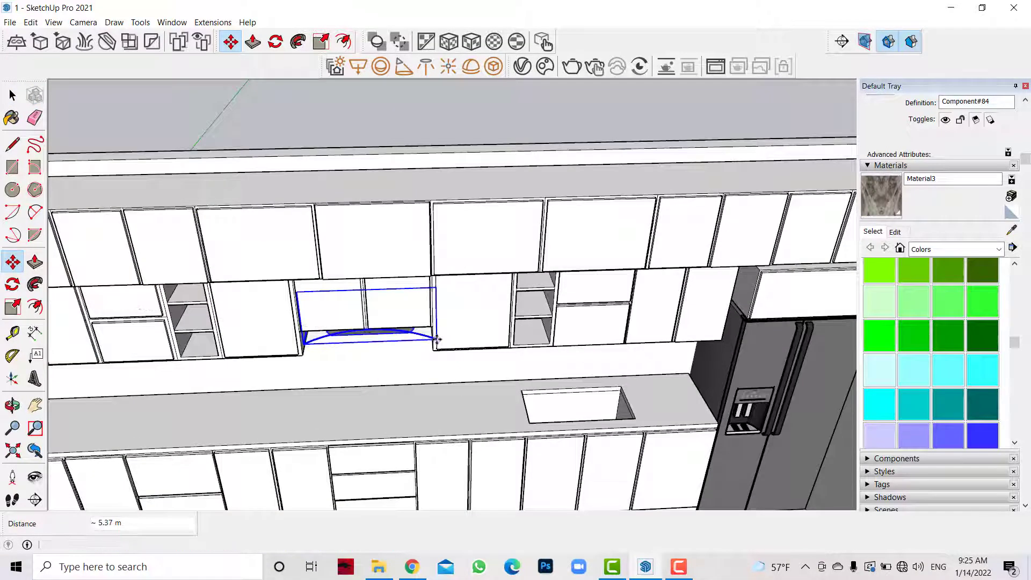
pyautogui.scroll(3, 436, 341)
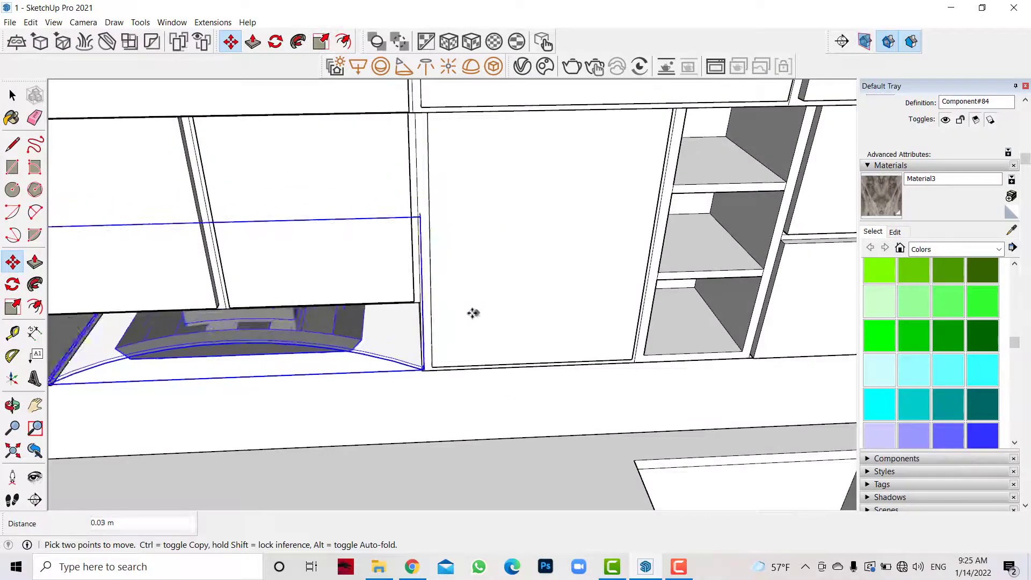
pyautogui.click(474, 313)
pyautogui.scroll(-2, 547, 305)
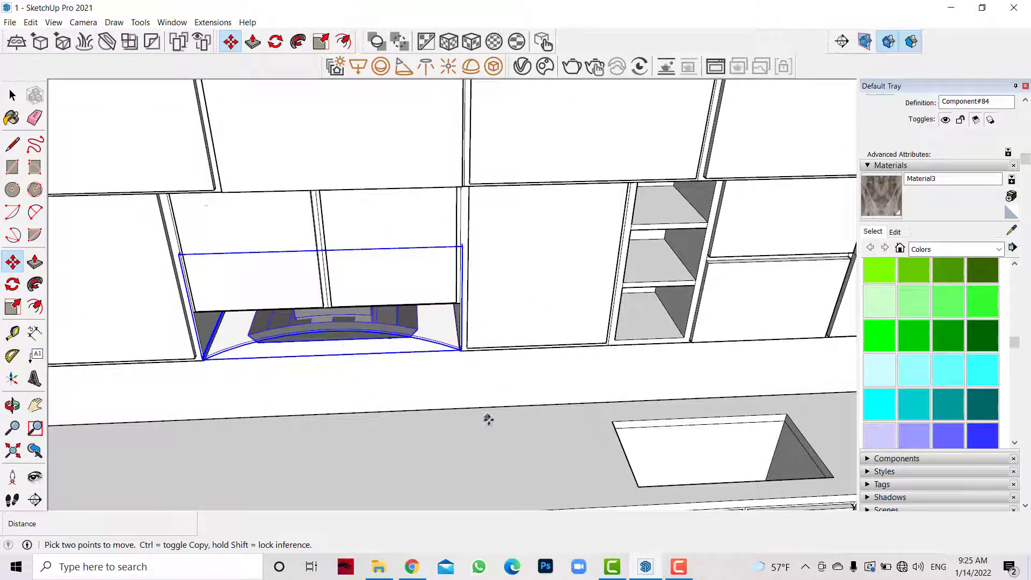
pyautogui.moveTo(134, 417)
pyautogui.mouseDown(button='middle')
pyautogui.moveTo(429, 422)
pyautogui.moveTo(338, 424)
pyautogui.mouseUp(button='middle')
pyautogui.click(12, 262)
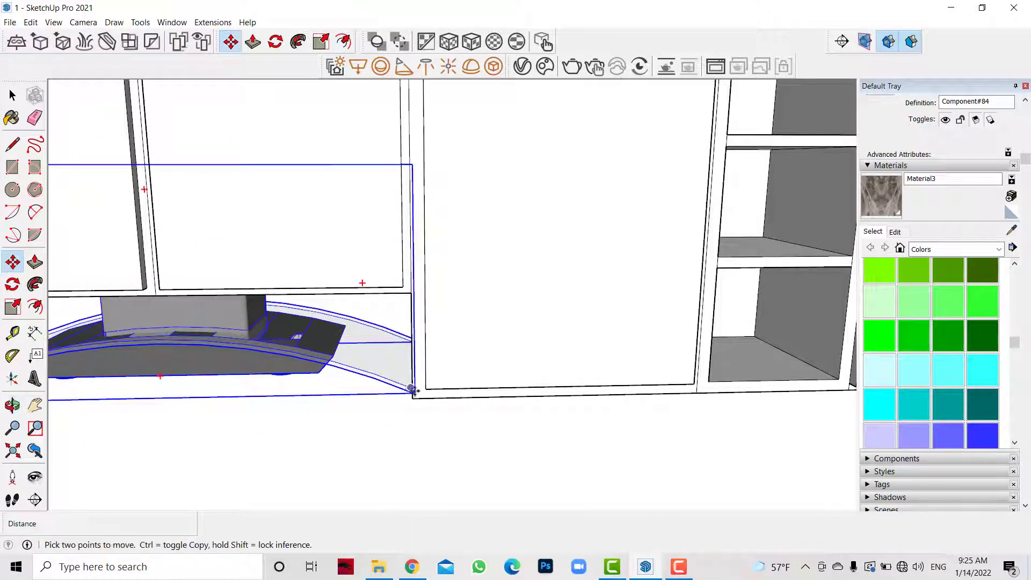
pyautogui.click(413, 392)
pyautogui.moveTo(430, 396)
pyautogui.mouseDown(button='middle')
pyautogui.moveTo(200, 407)
pyautogui.moveTo(375, 428)
pyautogui.moveTo(416, 394)
pyautogui.moveTo(166, 416)
pyautogui.moveTo(134, 398)
pyautogui.moveTo(108, 354)
pyautogui.moveTo(73, 443)
pyautogui.moveTo(127, 392)
pyautogui.moveTo(228, 396)
pyautogui.mouseUp(button='middle')
# Snap the hood's corner to the cabinet edge and level the view of the cabinets.
pyautogui.click(11, 261)
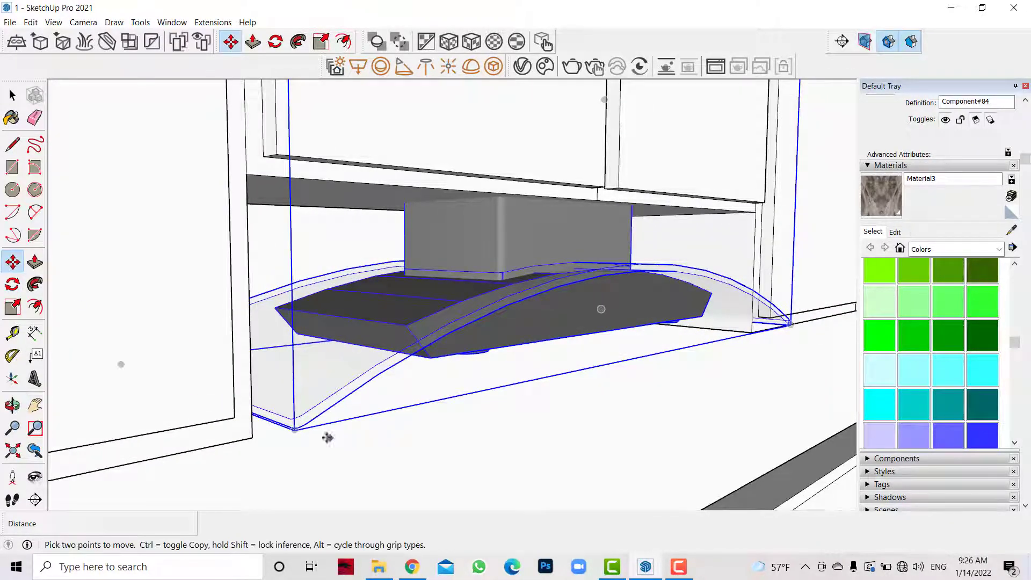
pyautogui.scroll(-2, 64, 434)
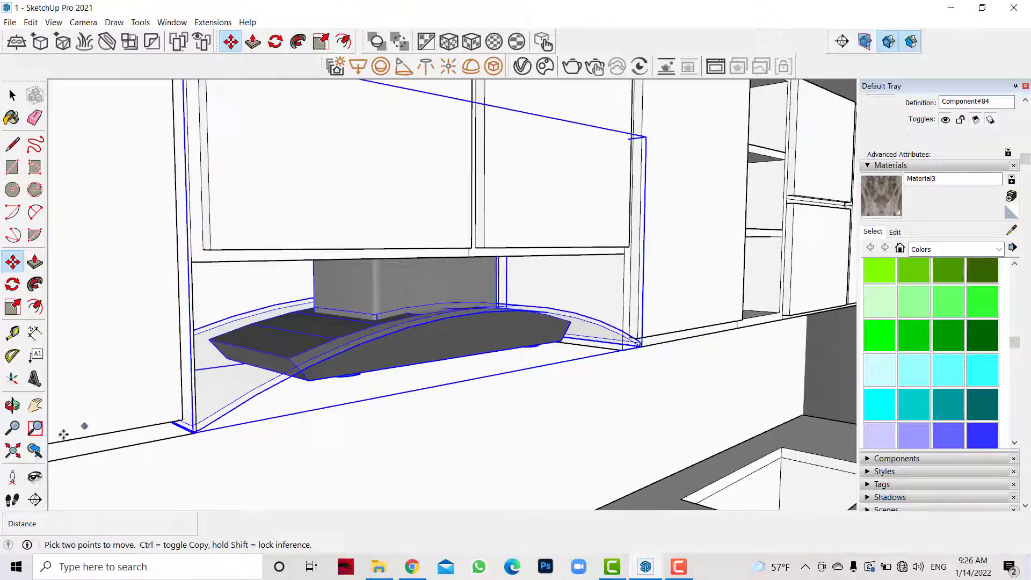
pyautogui.click(12, 406)
pyautogui.moveTo(356, 425); pyautogui.dragTo(437, 405)
pyautogui.scroll(3, 430, 410)
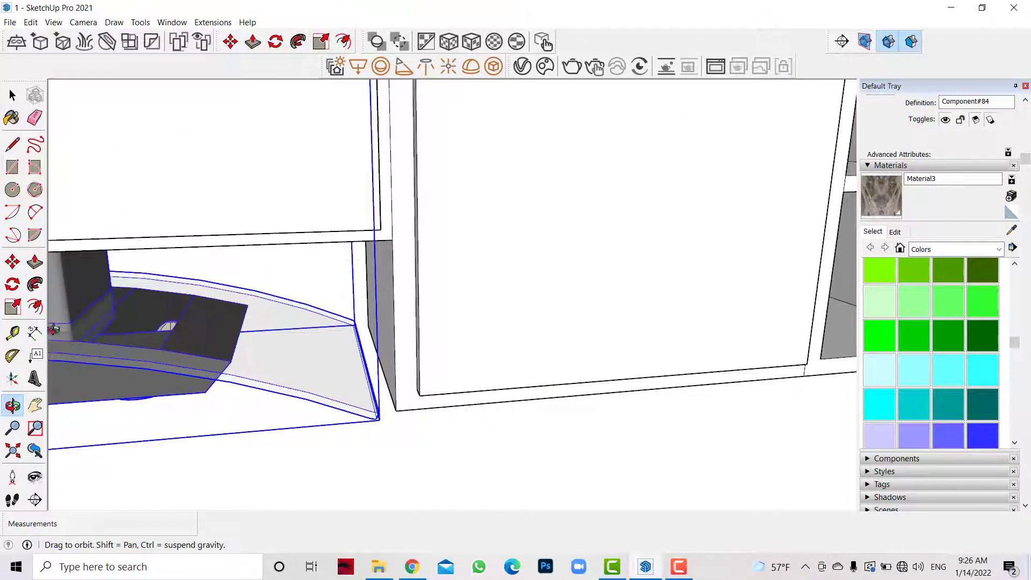
pyautogui.press('m')
pyautogui.scroll(3, 415, 405)
pyautogui.click(405, 392)
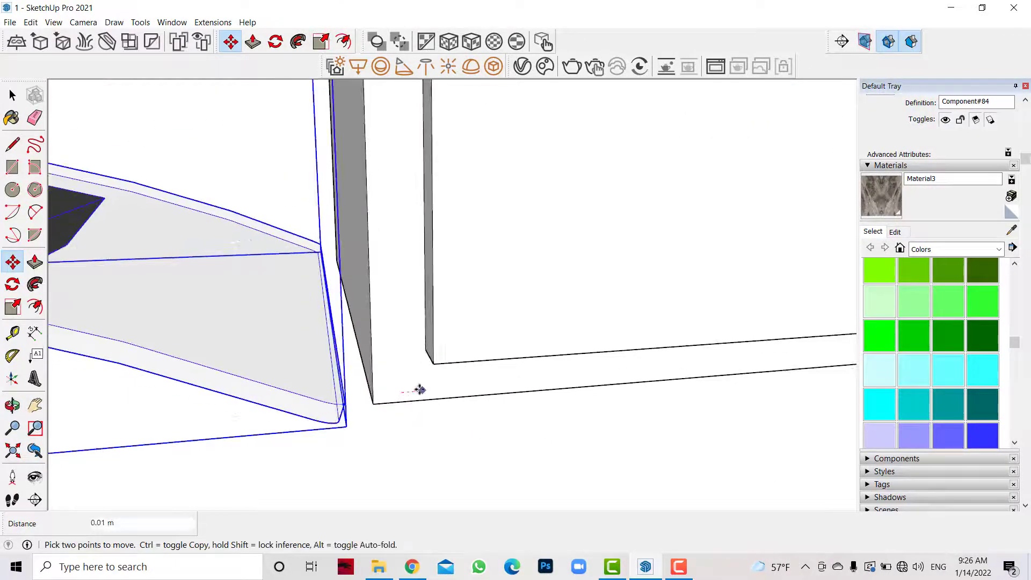
pyautogui.click(420, 390)
pyautogui.scroll(-2, 472, 416)
pyautogui.scroll(-2, 455, 424)
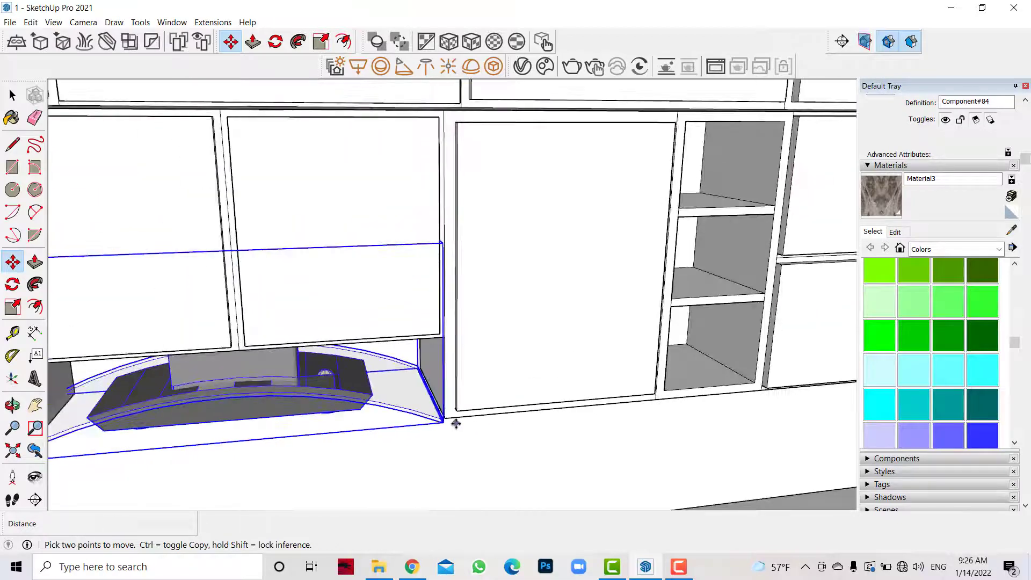
pyautogui.click(12, 407)
pyautogui.moveTo(370, 472); pyautogui.dragTo(401, 467)
pyautogui.scroll(-5, 401, 466)
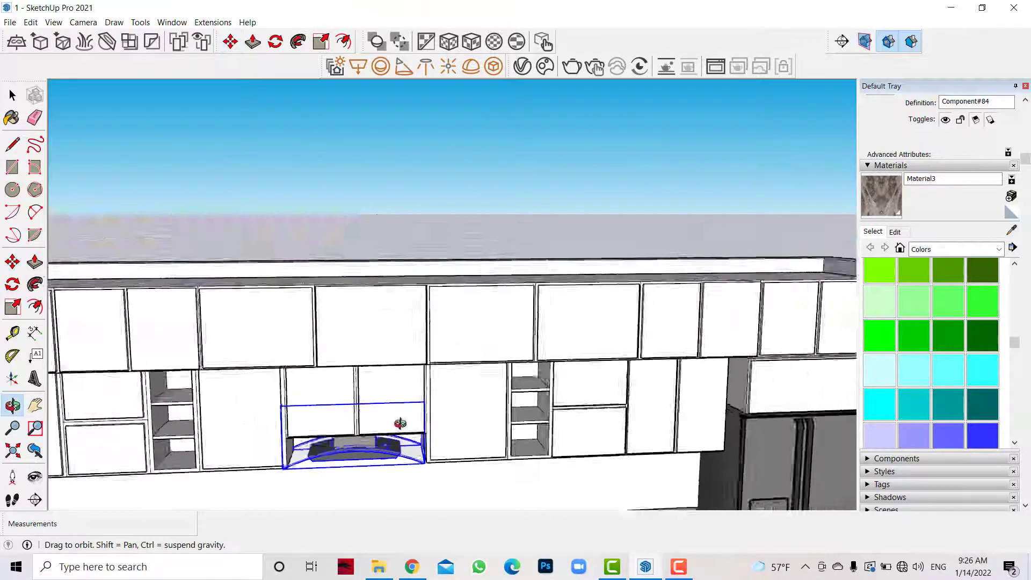
pyautogui.scroll(-3, 322, 419)
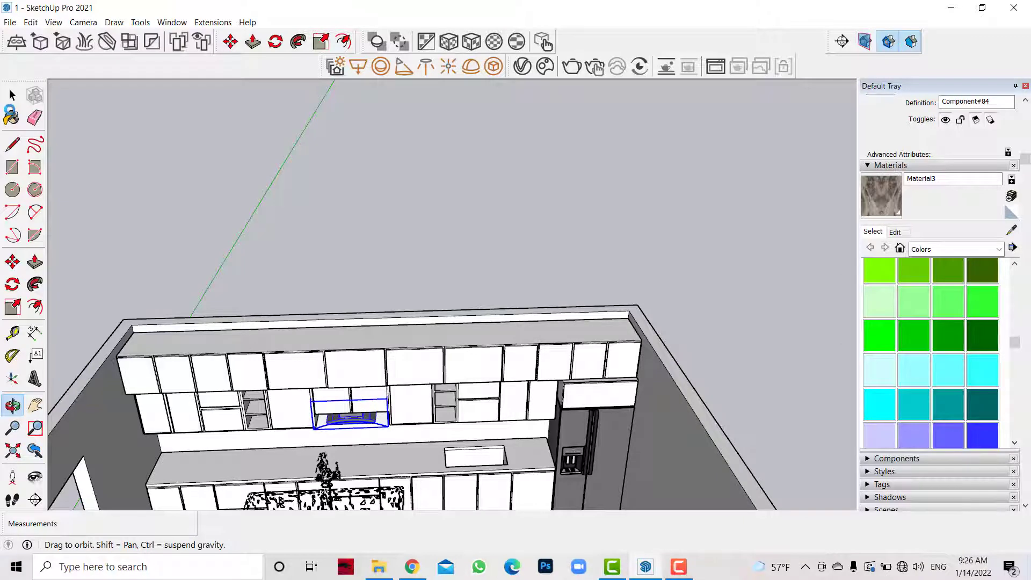
pyautogui.click(13, 95)
pyautogui.scroll(-3, 249, 266)
# Move the double sink onto the counter cutout and lower it into the counter.
pyautogui.scroll(3, 67, 339)
pyautogui.click(215, 418)
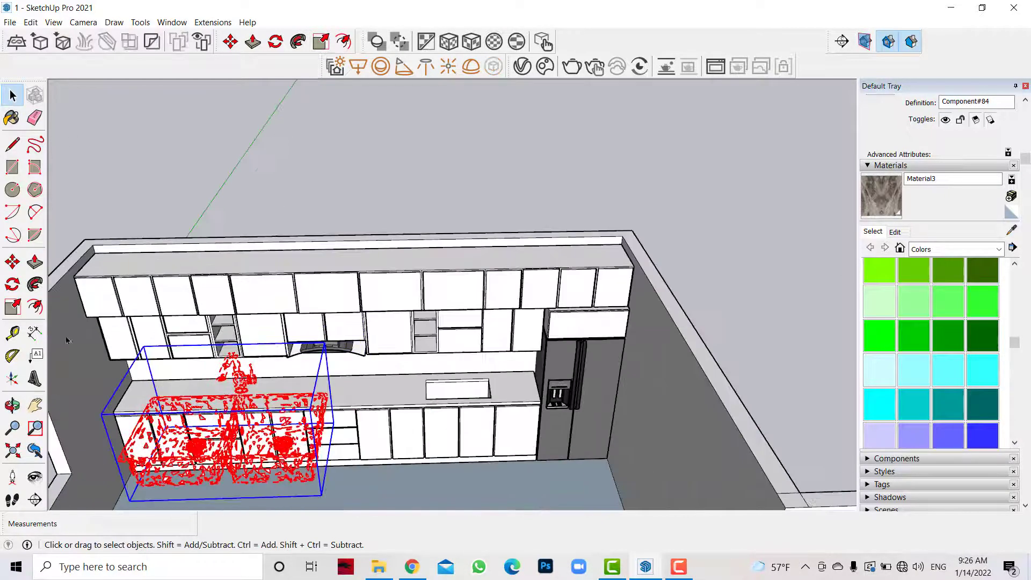
pyautogui.click(12, 261)
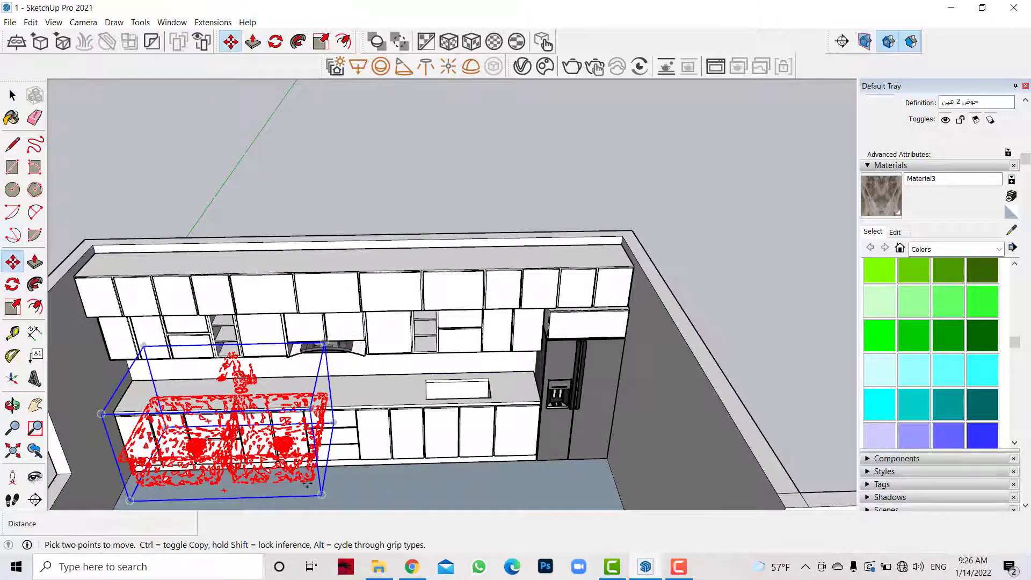
pyautogui.click(496, 402)
pyautogui.scroll(3, 620, 311)
pyautogui.scroll(3, 620, 311)
pyautogui.click(627, 268)
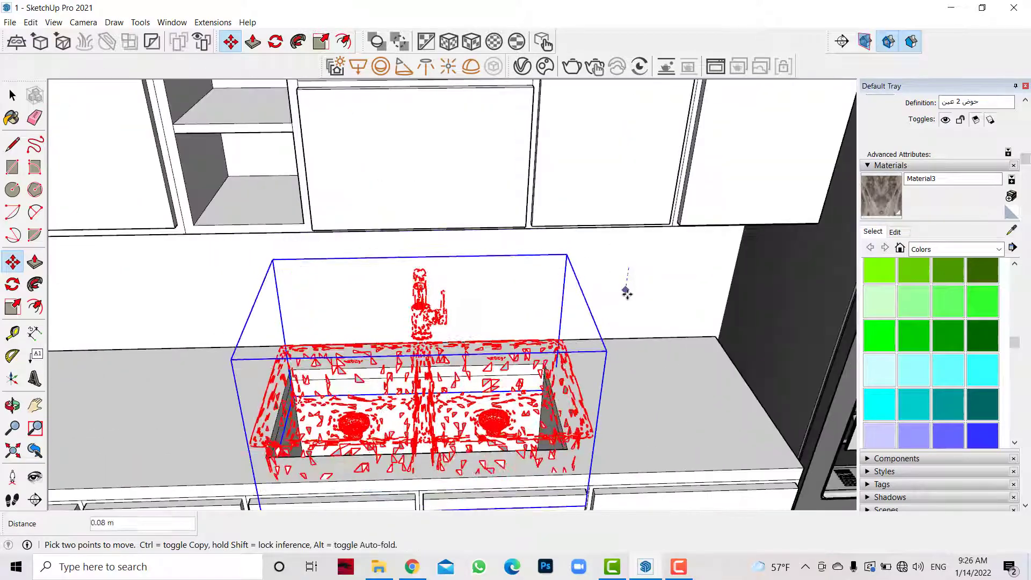
pyautogui.click(647, 434)
# Orbit out to an overhead view of the whole room.
pyautogui.click(13, 406)
pyautogui.scroll(-5, 419, 322)
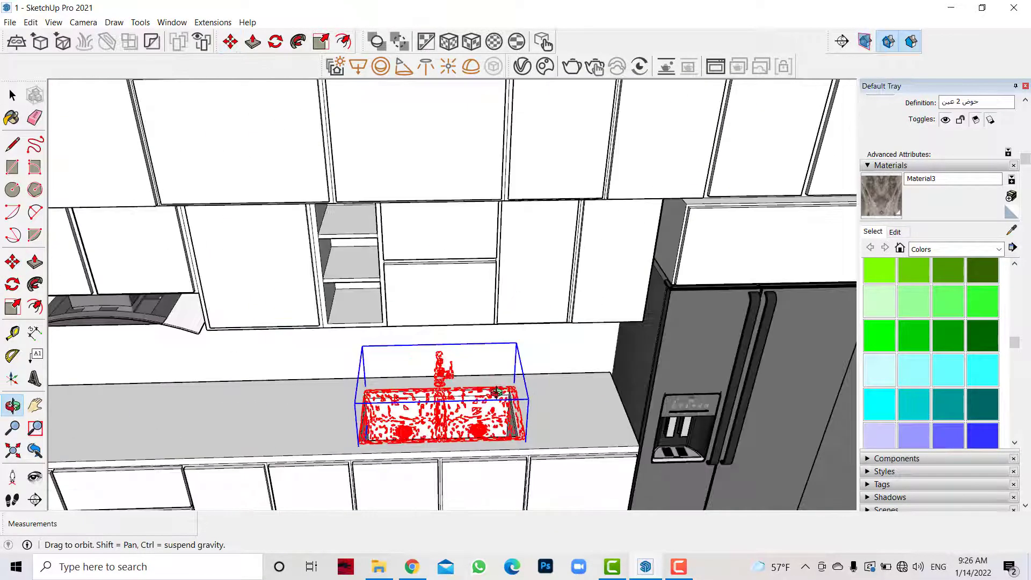
pyautogui.moveTo(419, 322); pyautogui.dragTo(376, 376)
pyautogui.scroll(-3, 376, 376)
pyautogui.scroll(2, 288, 453)
pyautogui.moveTo(288, 453); pyautogui.dragTo(285, 380)
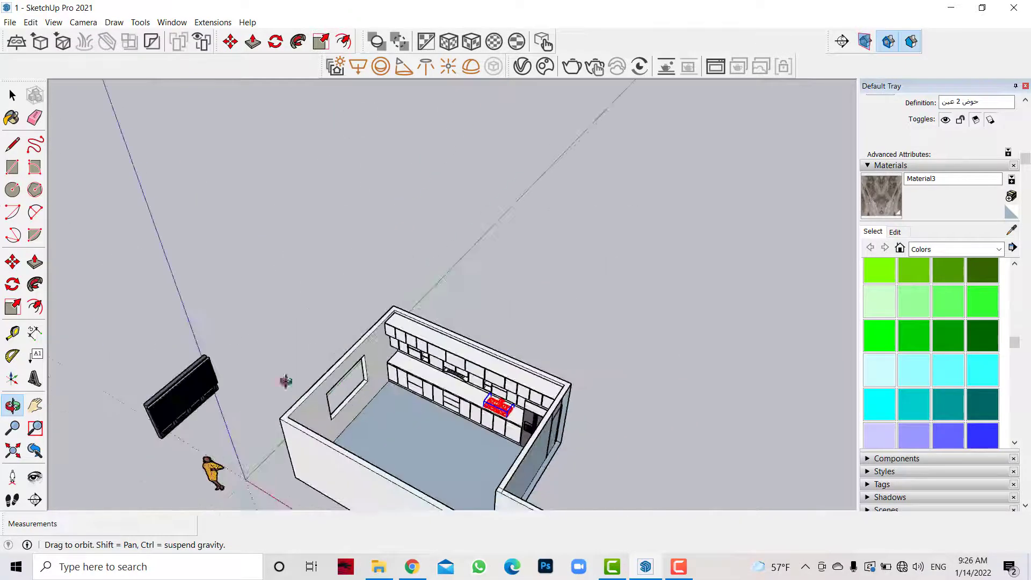
# Move the black window blind flat against the window on the side wall.
pyautogui.click(12, 95)
pyautogui.click(177, 389)
pyautogui.scroll(3, 260, 364)
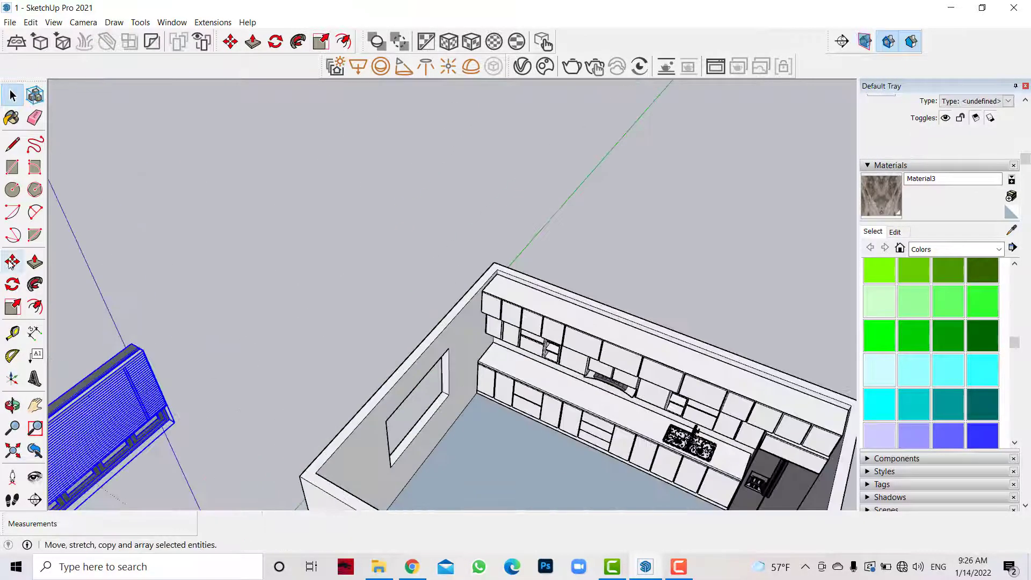
pyautogui.click(12, 262)
pyautogui.click(139, 347)
pyautogui.scroll(3, 430, 268)
pyautogui.scroll(3, 430, 258)
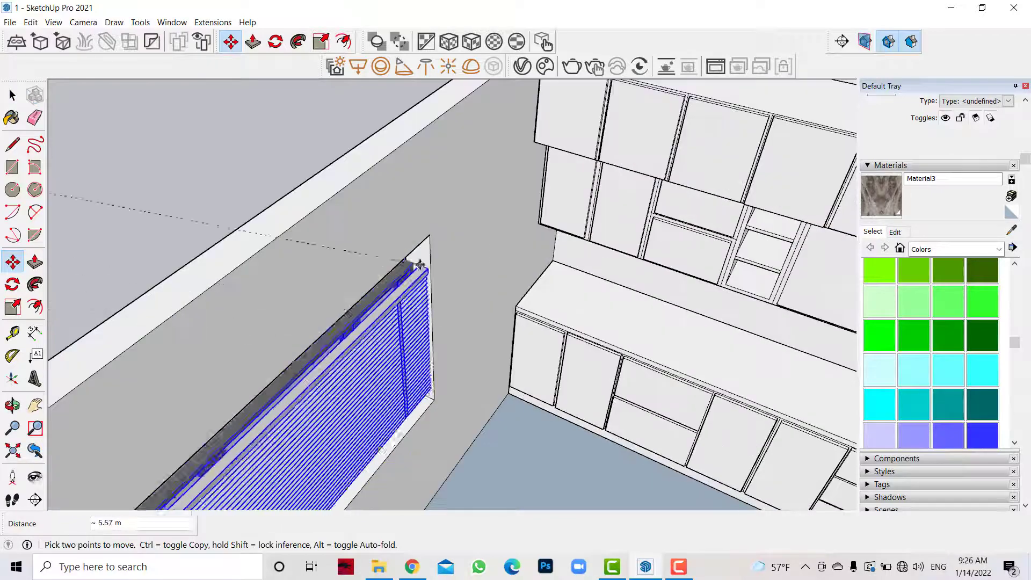
pyautogui.click(445, 252)
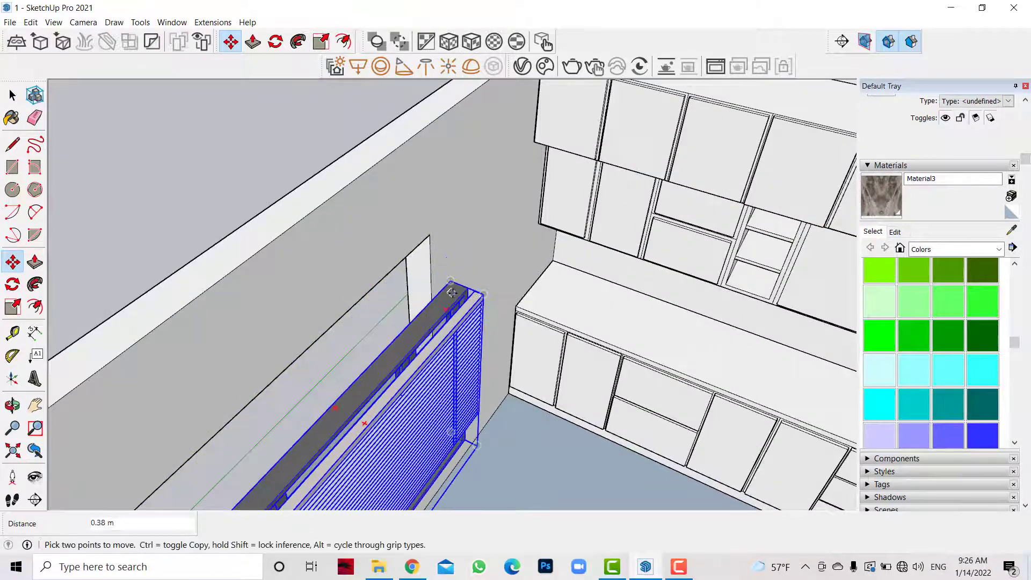
pyautogui.click(468, 285)
# Orbit and zoom out around the placed blind to check the whole room.
pyautogui.scroll(-3, 429, 322)
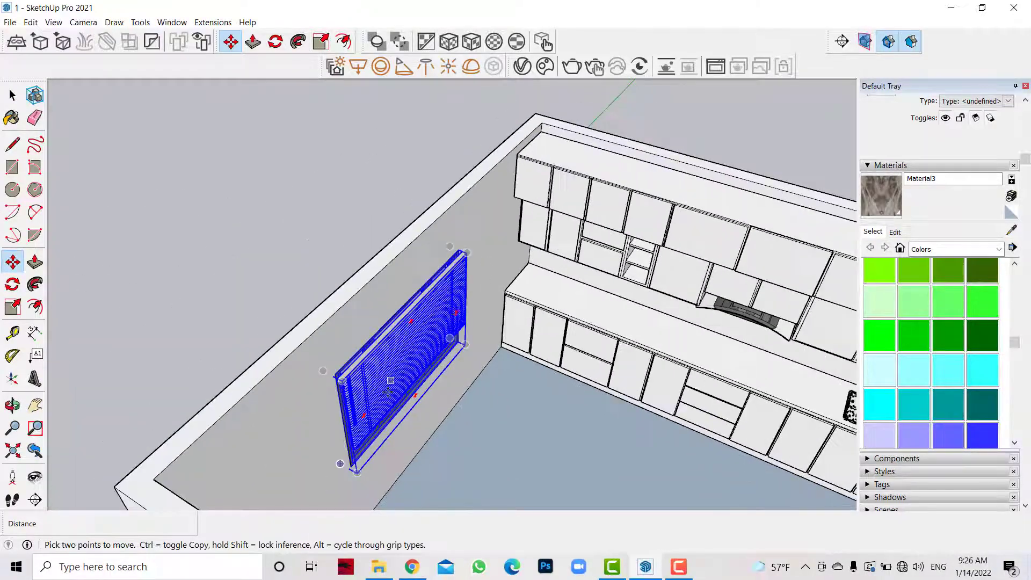
pyautogui.moveTo(375, 349)
pyautogui.mouseDown(button='middle')
pyautogui.moveTo(333, 414)
pyautogui.moveTo(258, 414)
pyautogui.moveTo(276, 322)
pyautogui.moveTo(318, 453)
pyautogui.mouseUp(button='middle')
pyautogui.scroll(-3, 296, 381)
pyautogui.moveTo(295, 381)
pyautogui.mouseDown(button='middle')
pyautogui.moveTo(448, 409)
pyautogui.moveTo(237, 288)
pyautogui.moveTo(308, 333)
pyautogui.moveTo(244, 385)
pyautogui.mouseUp(button='middle')
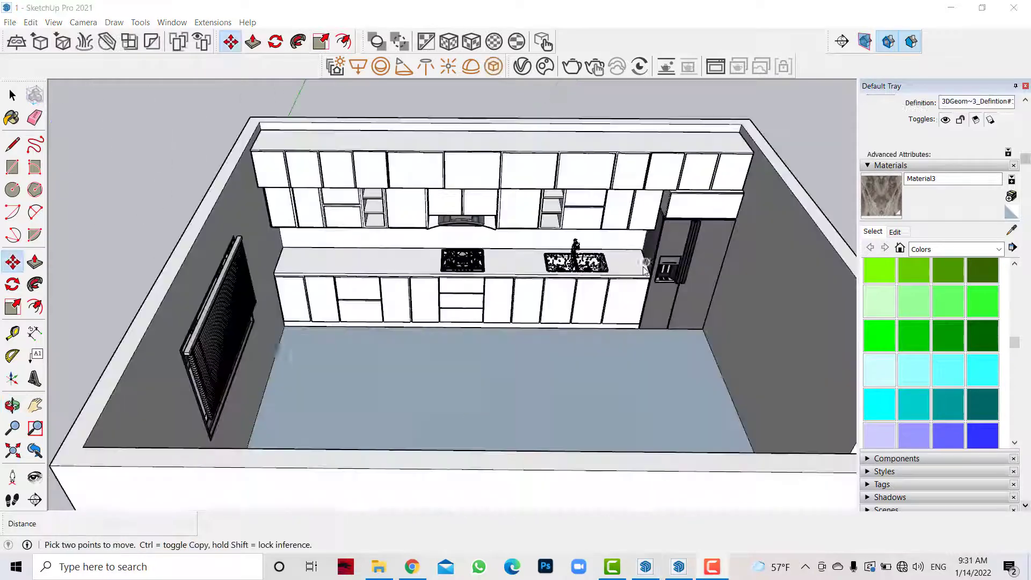
pyautogui.scroll(-5, 644, 270)
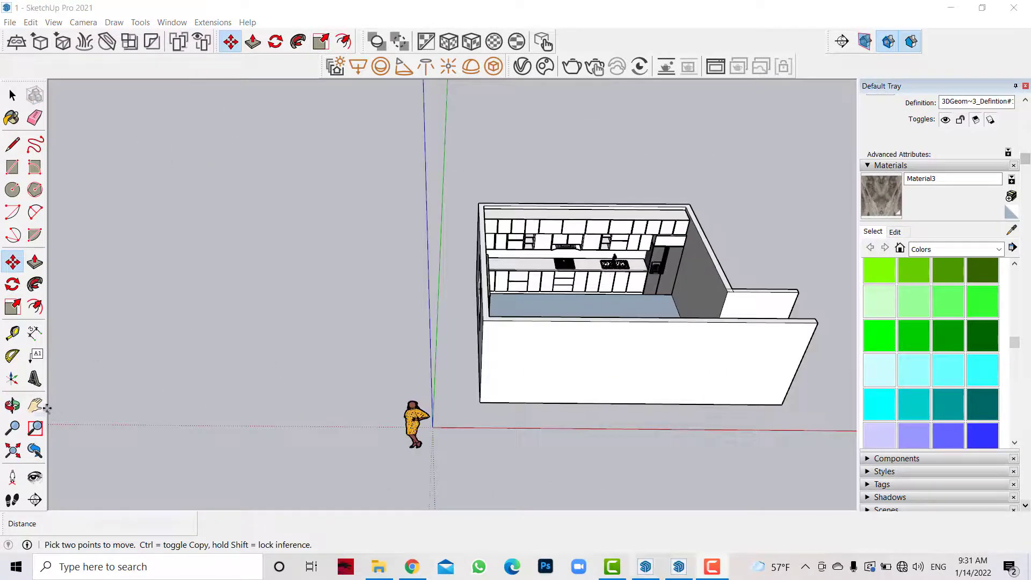
# Move the loose accessories from outside the room into the kitchen.
pyautogui.click(35, 405)
pyautogui.moveTo(762, 421); pyautogui.dragTo(374, 303)
pyautogui.click(12, 95)
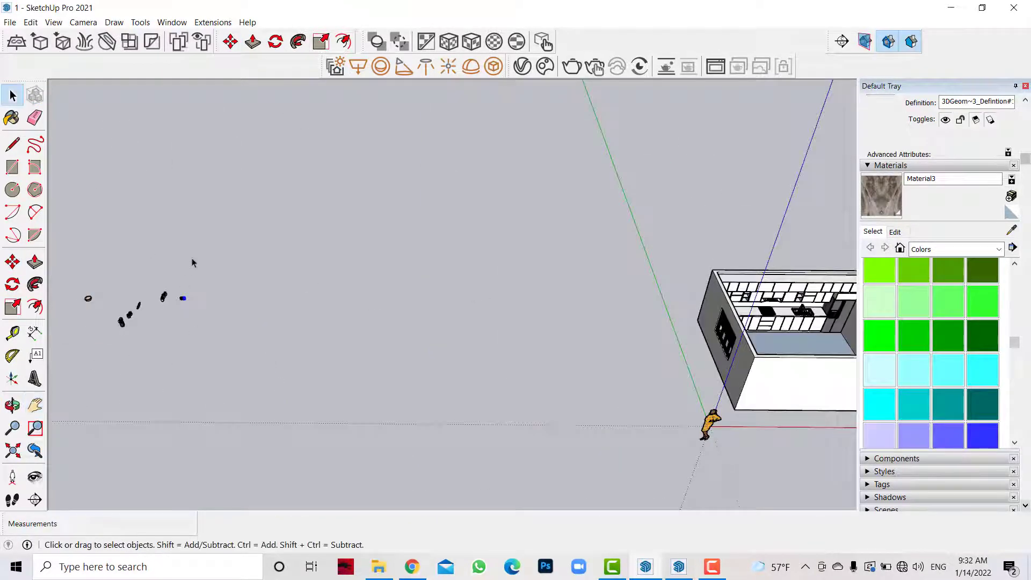
pyautogui.moveTo(191, 263); pyautogui.dragTo(74, 346)
pyautogui.press('m')
pyautogui.click(182, 321)
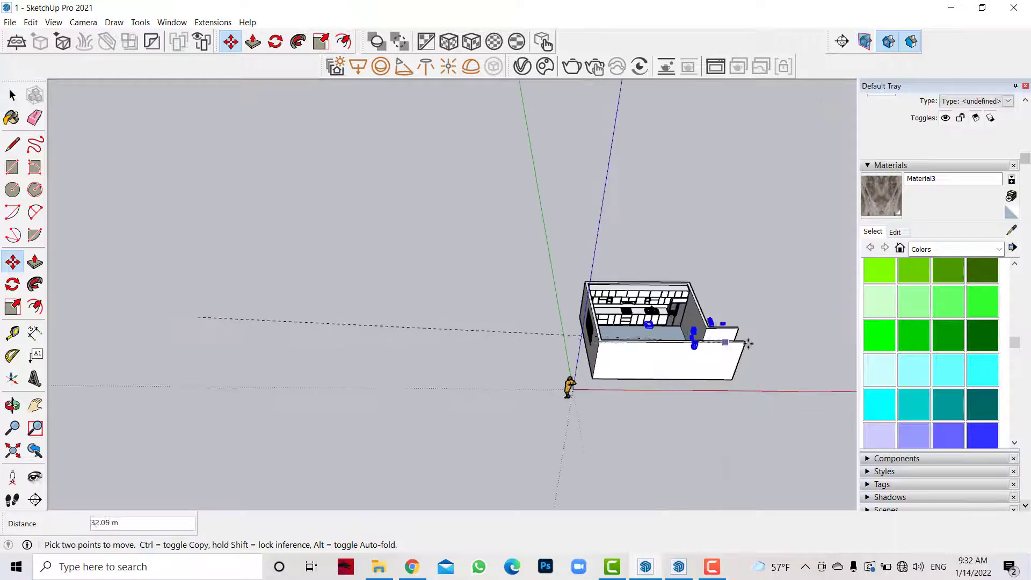
pyautogui.scroll(3, 671, 341)
pyautogui.scroll(3, 536, 333)
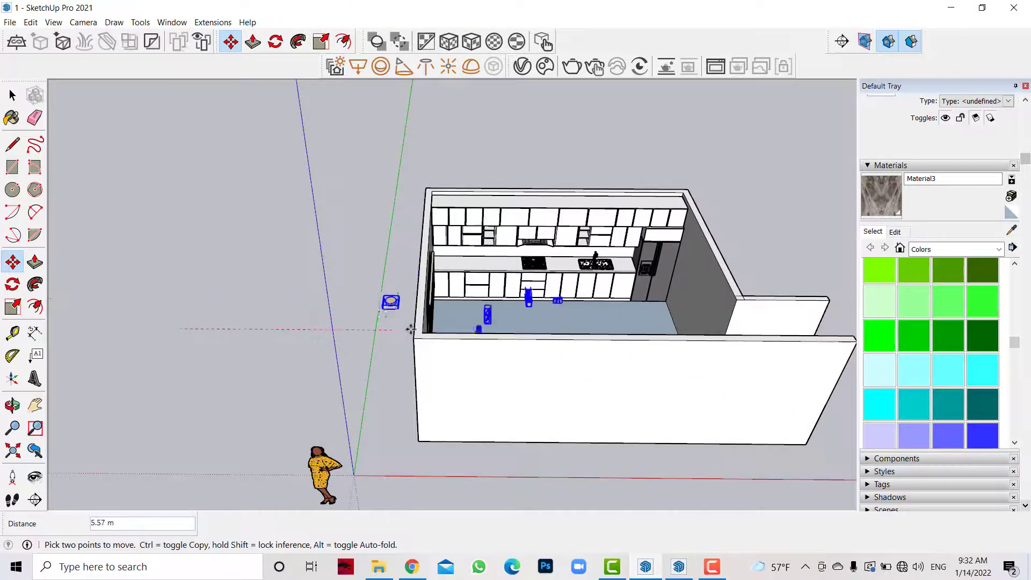
pyautogui.click(494, 333)
pyautogui.scroll(2, 534, 284)
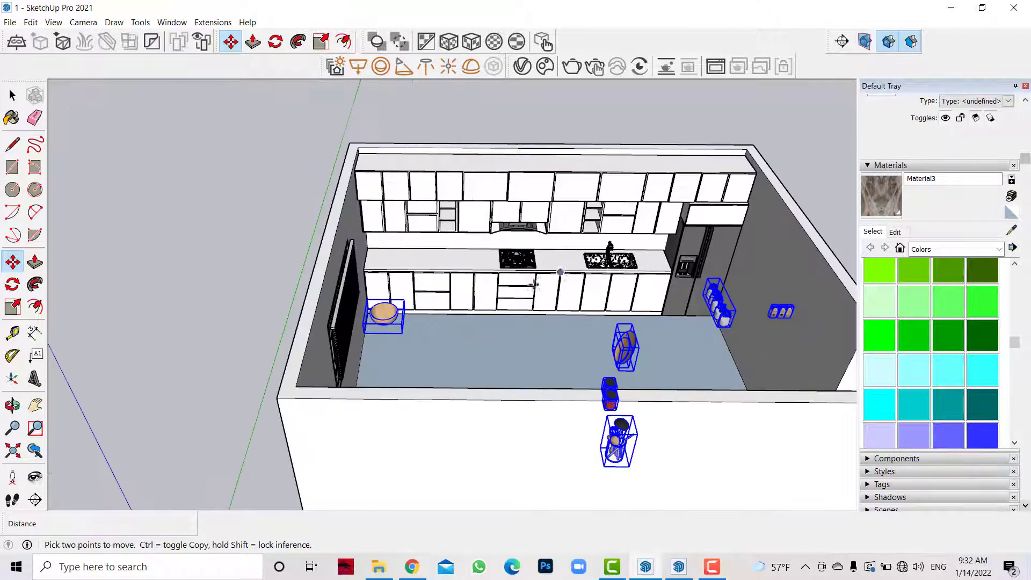
# Move the bowl and the utensil holder from the floor onto the counter.
pyautogui.press('space')
pyautogui.click(226, 231)
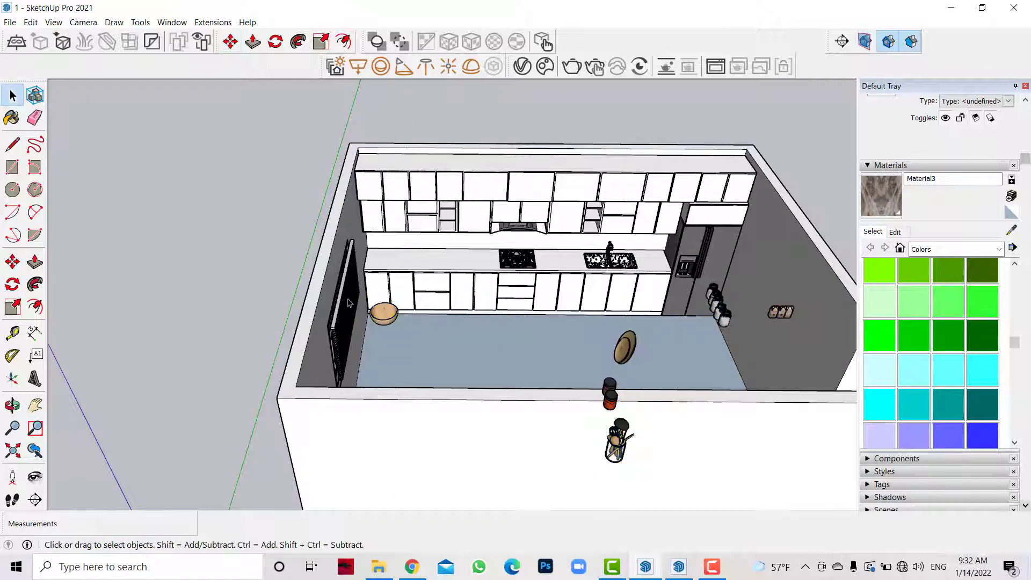
pyautogui.click(13, 261)
pyautogui.click(403, 302)
pyautogui.click(406, 264)
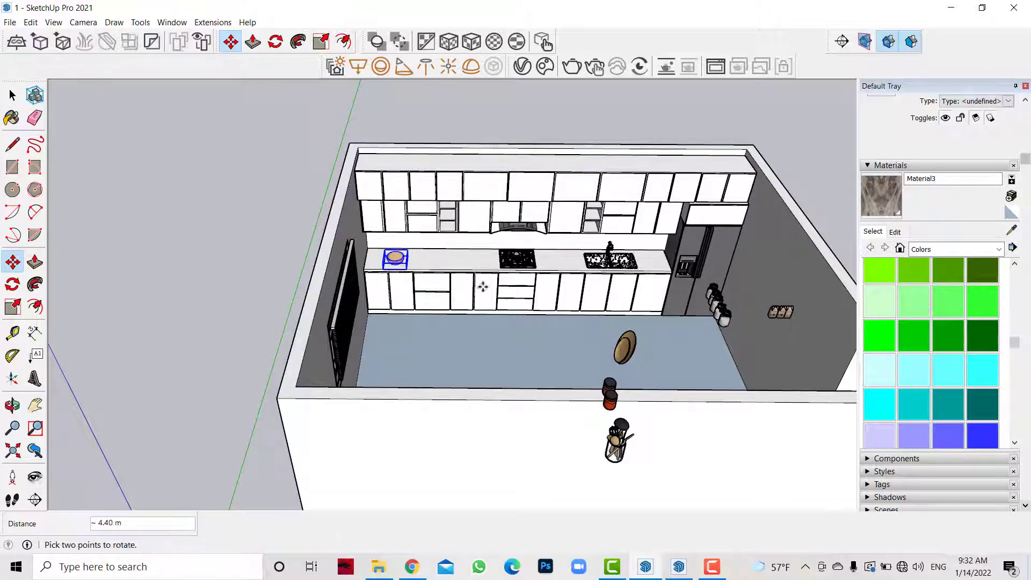
pyautogui.scroll(2, 686, 430)
pyautogui.press('space')
pyautogui.click(593, 445)
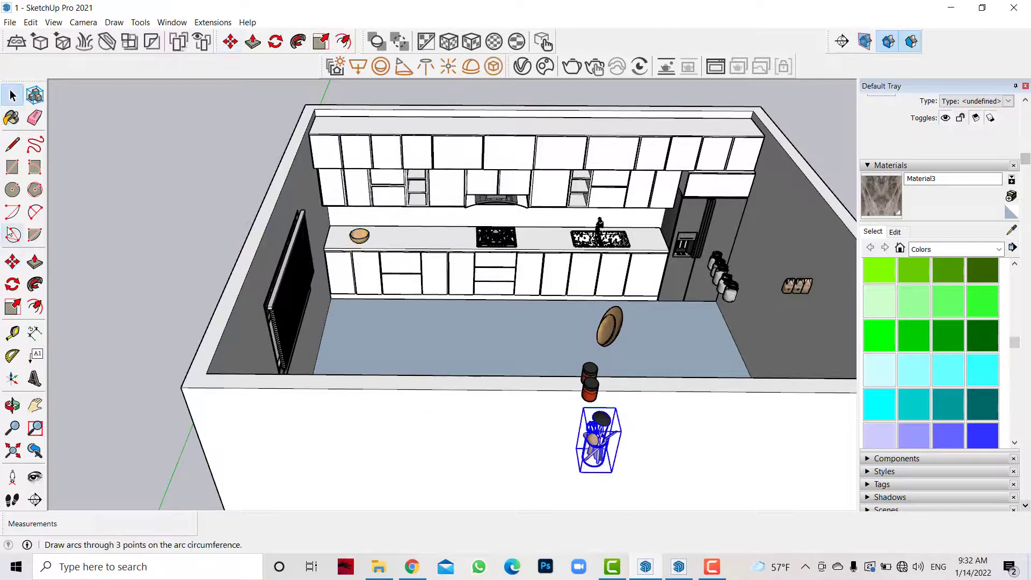
pyautogui.press('m')
pyautogui.moveTo(613, 471); pyautogui.dragTo(400, 242)
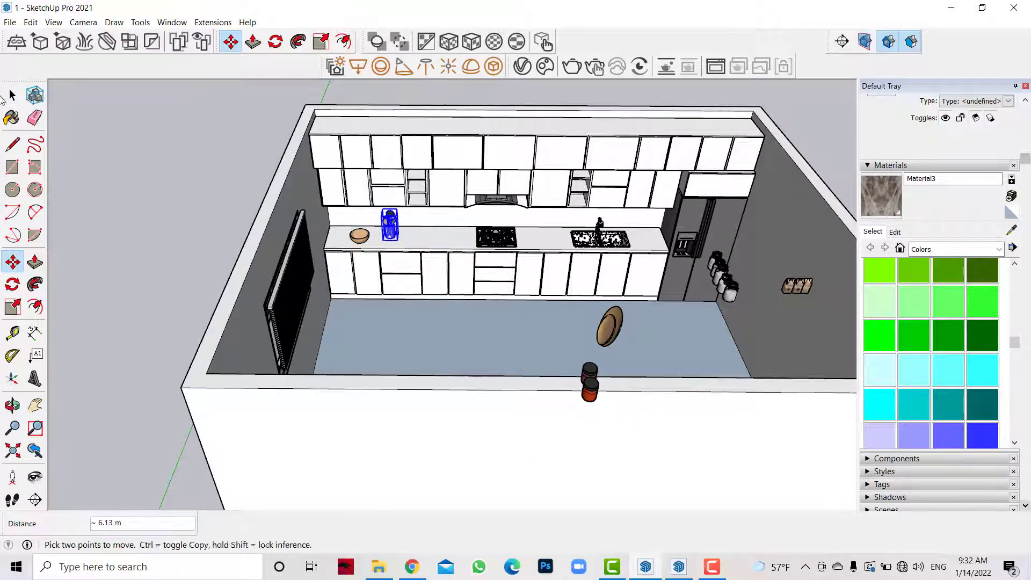
# Move the two floor jars onto the counter near the hob.
pyautogui.press('space')
pyautogui.scroll(2, 173, 231)
pyautogui.scroll(2, 605, 297)
pyautogui.click(357, 467)
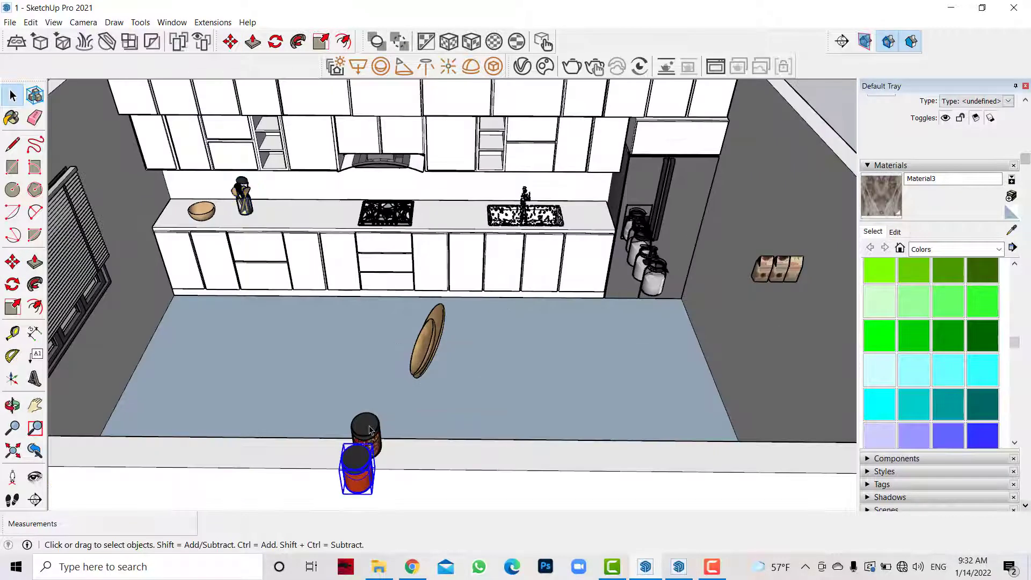
pyautogui.keyDown('shift'); pyautogui.click(365, 430); pyautogui.keyUp('shift')
pyautogui.click(12, 262)
pyautogui.moveTo(370, 492); pyautogui.dragTo(337, 232)
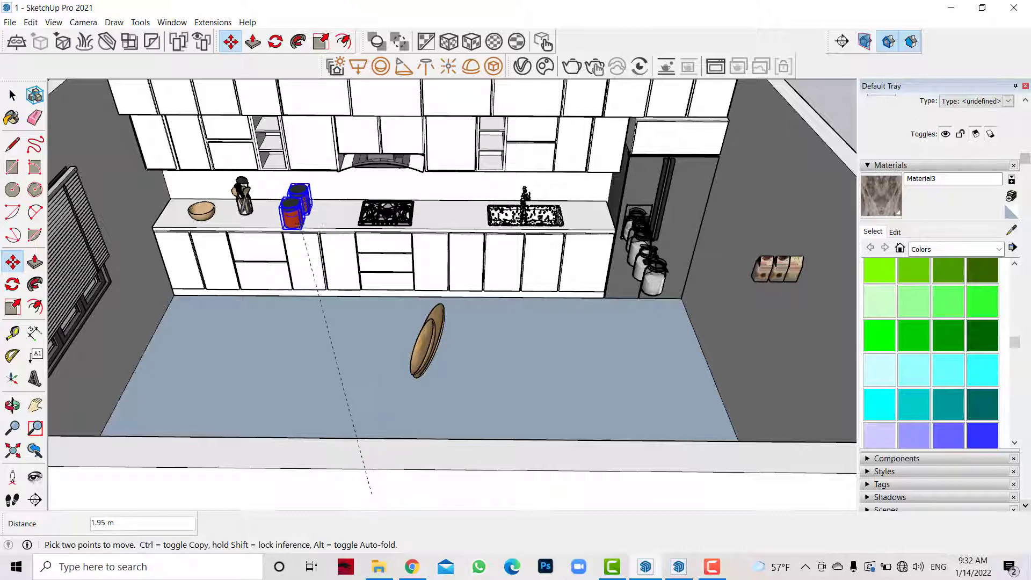
pyautogui.click(337, 231)
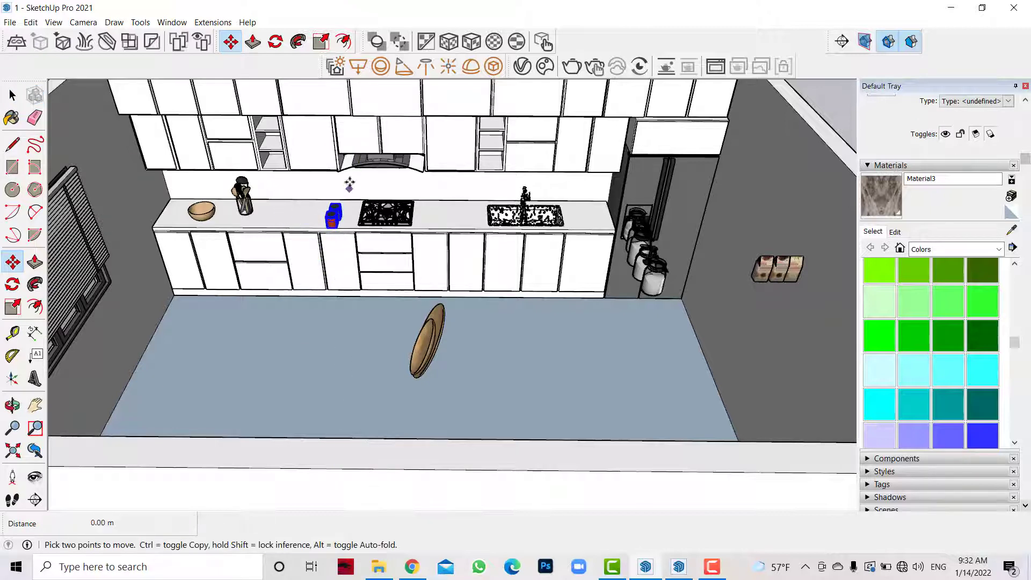
pyautogui.click(350, 186)
# Try rotating the row of jars by the fridge, cancelling both attempts.
pyautogui.click(13, 95)
pyautogui.click(653, 267)
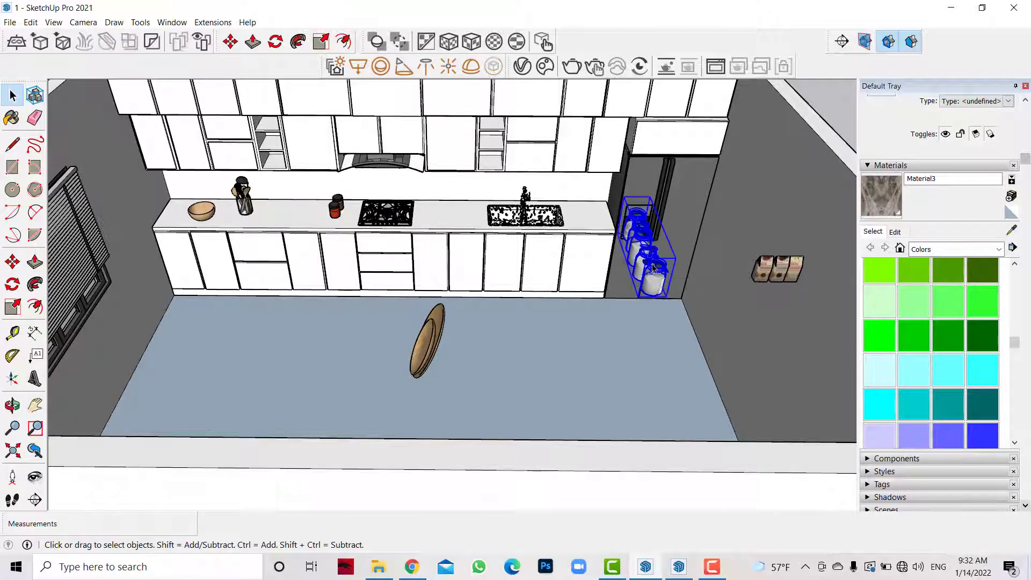
pyautogui.press('q')
pyautogui.click(572, 368)
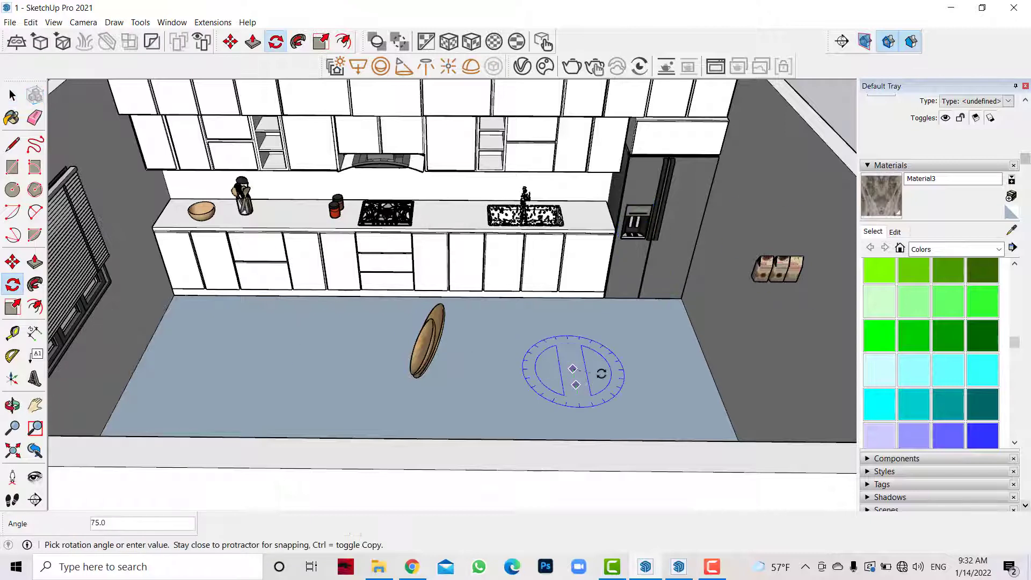
pyautogui.press('Escape')
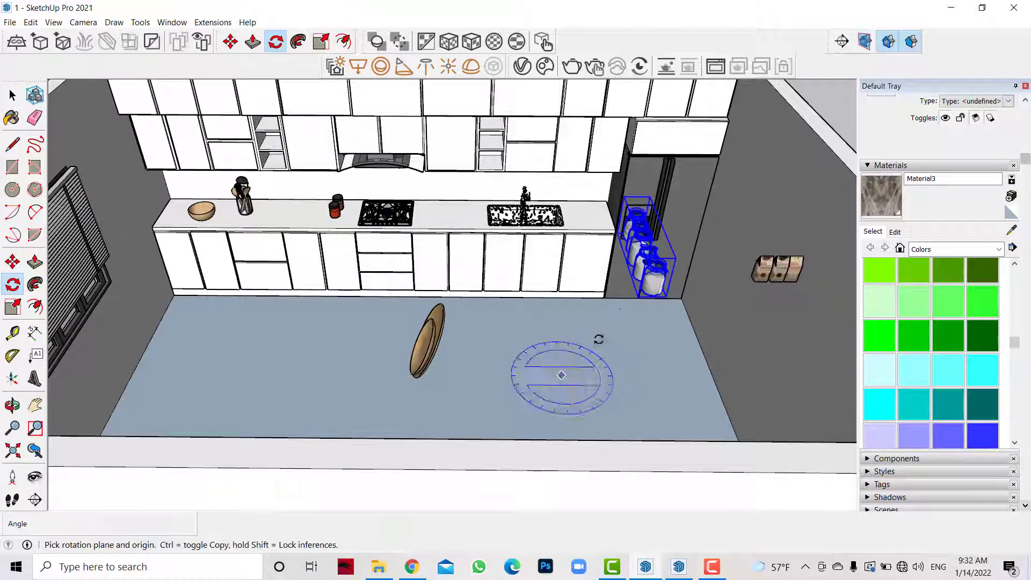
pyautogui.click(599, 336)
pyautogui.press('Escape')
pyautogui.press('space')
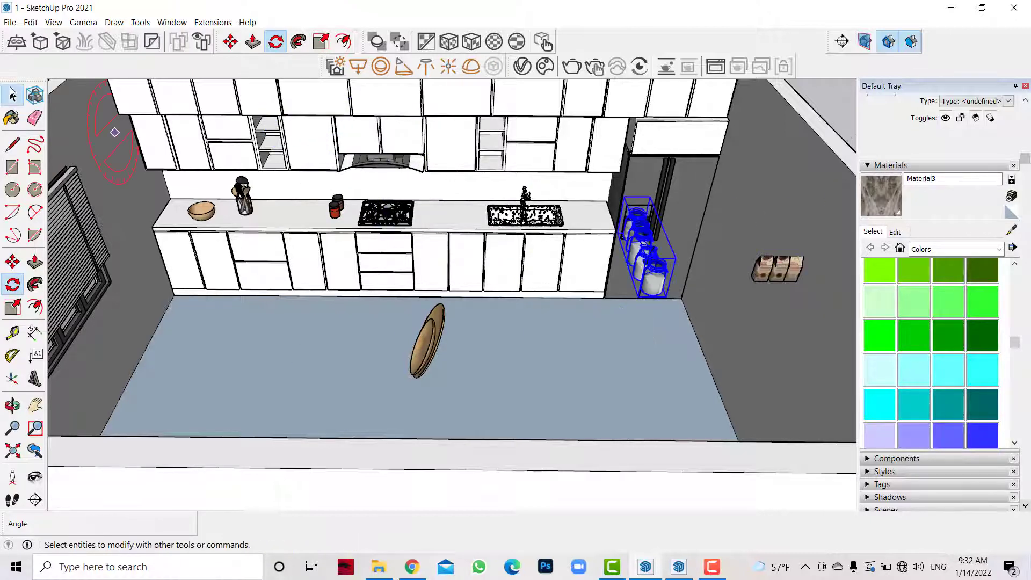
# Move the boxes from the right wall onto the counter by the sink.
pyautogui.click(775, 274)
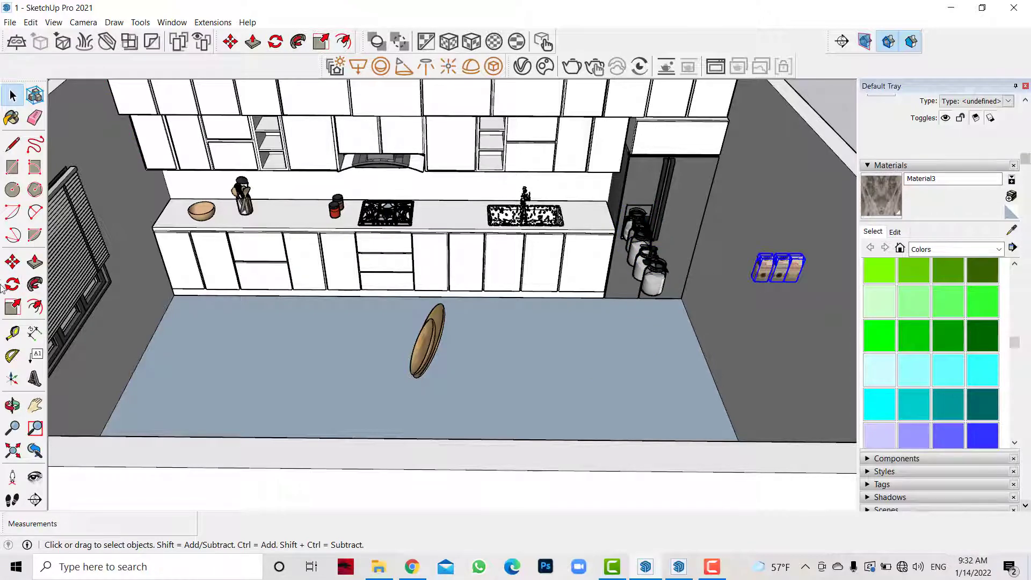
pyautogui.press('m')
pyautogui.scroll(3, 779, 265)
pyautogui.click(780, 267)
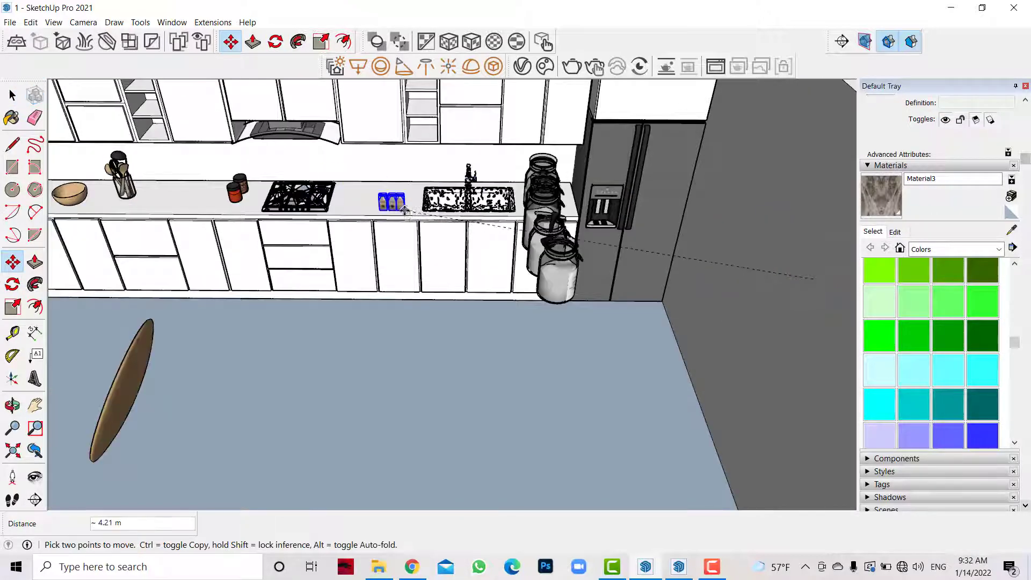
pyautogui.click(404, 209)
pyautogui.scroll(2, 577, 306)
pyautogui.scroll(-4, 581, 322)
# Move the round wooden board from the floor onto the counter.
pyautogui.click(12, 96)
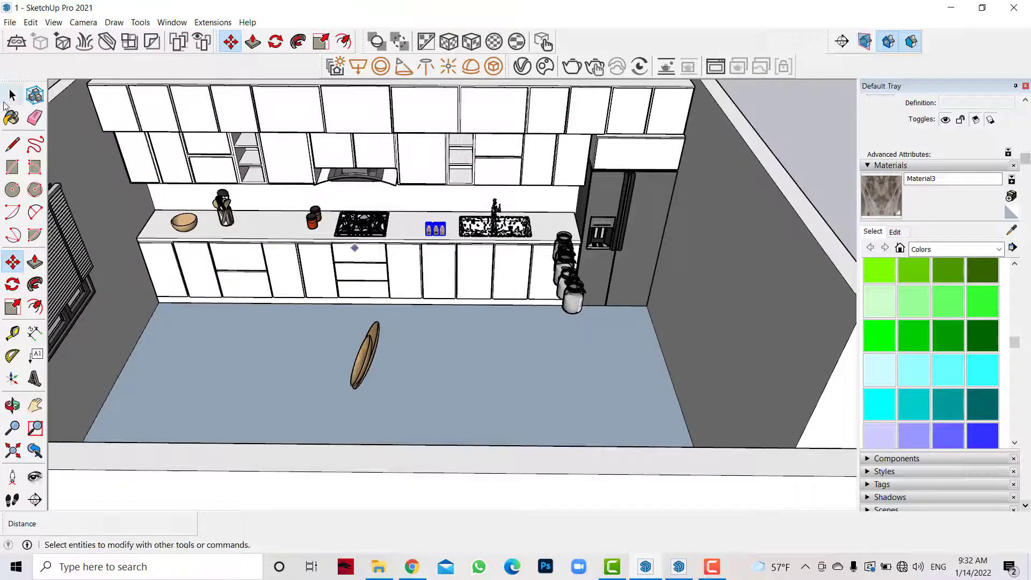
pyautogui.click(369, 357)
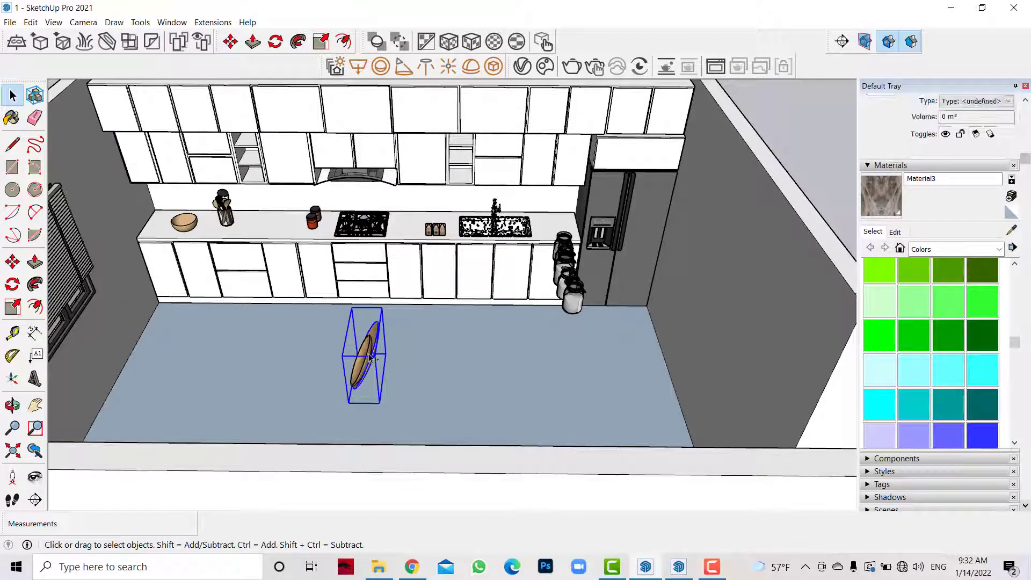
pyautogui.click(13, 261)
pyautogui.click(379, 403)
pyautogui.click(297, 238)
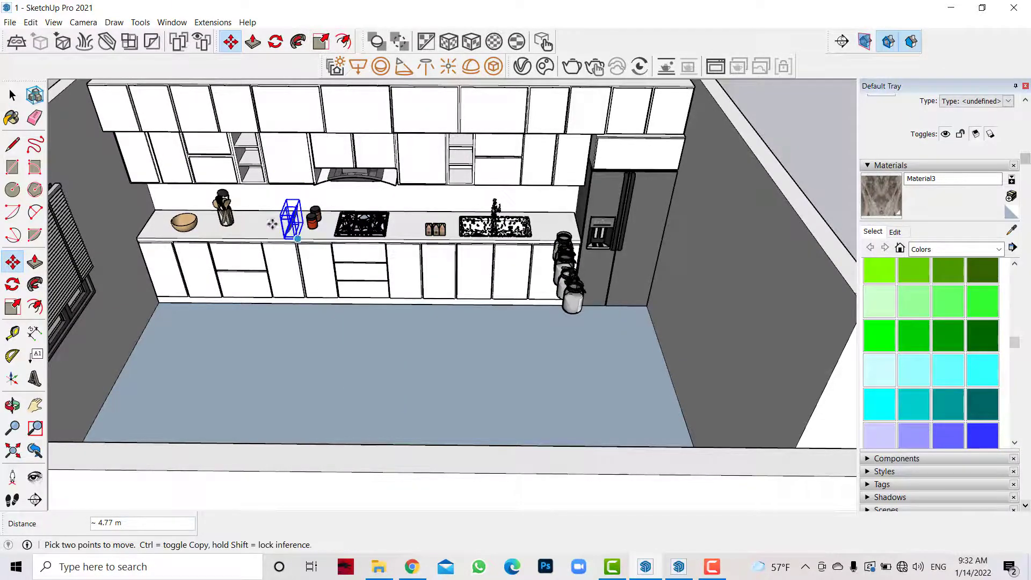
pyautogui.scroll(3, 289, 231)
# Stand the wooden board upright with a 90° rotation, then undo its last reposition.
pyautogui.press('q')
pyautogui.click(270, 215)
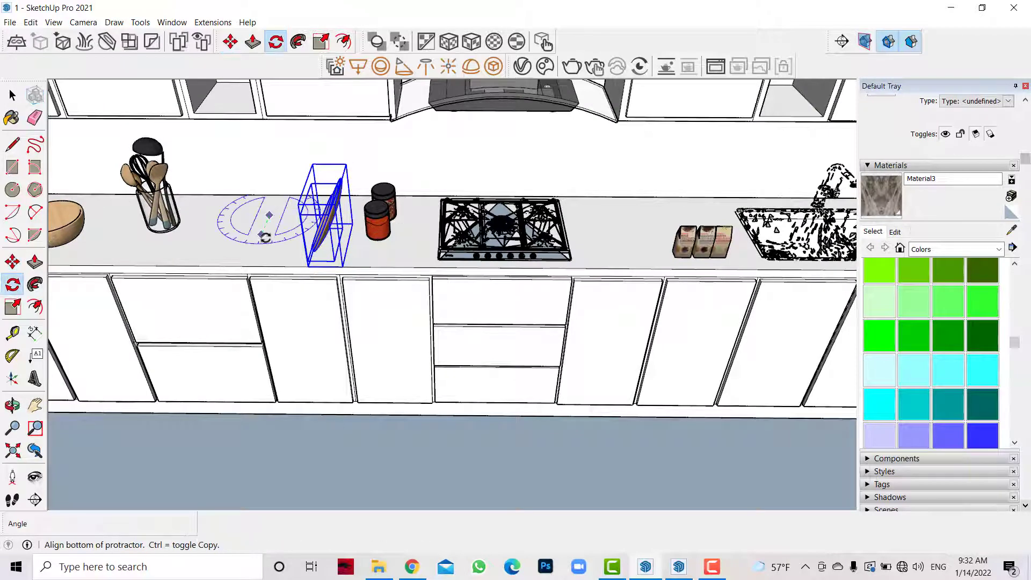
pyautogui.click(260, 234)
pyautogui.click(344, 216)
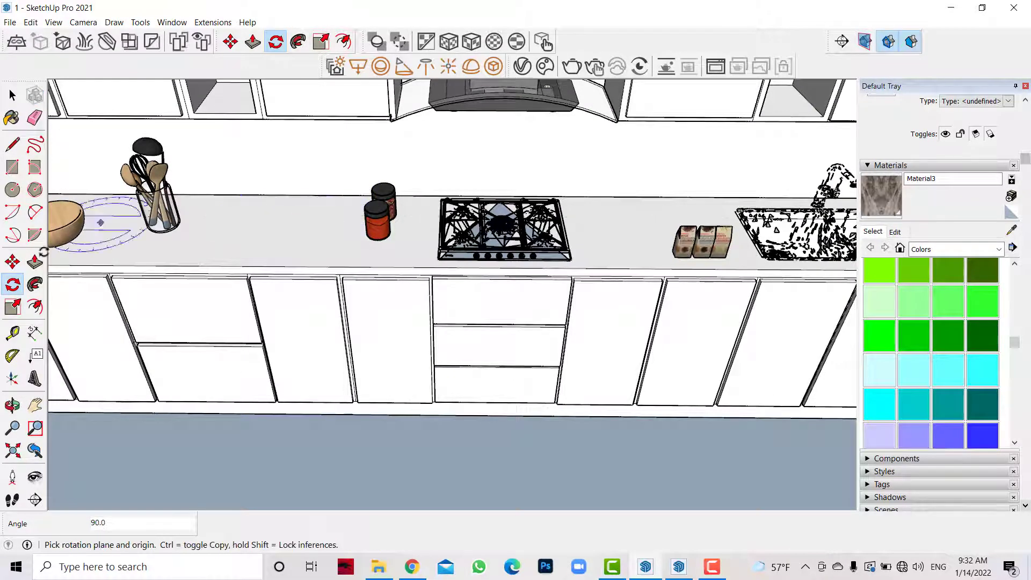
pyautogui.click(12, 261)
pyautogui.click(304, 215)
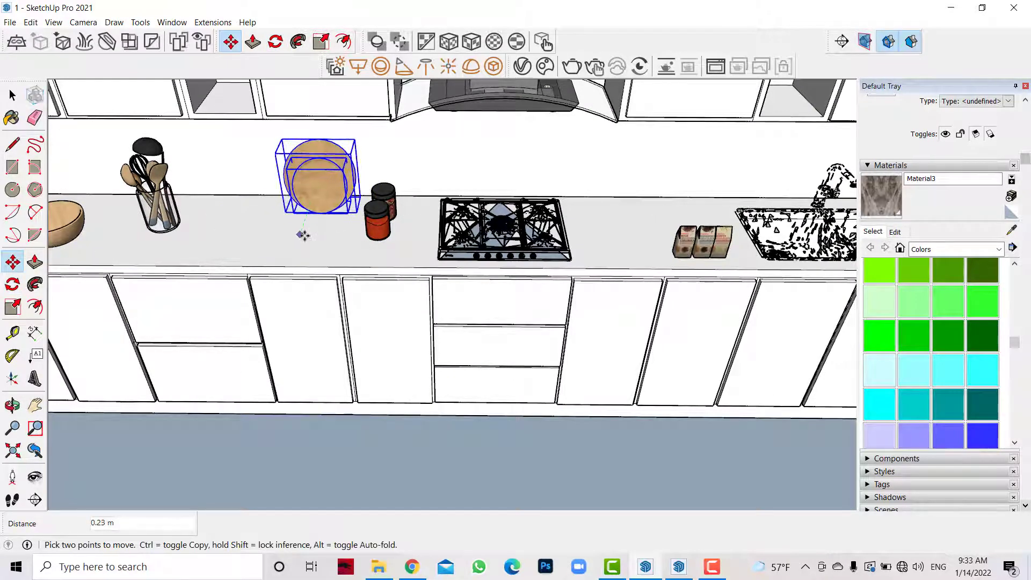
pyautogui.click(313, 241)
pyautogui.hotkey('ctrl', 'z')
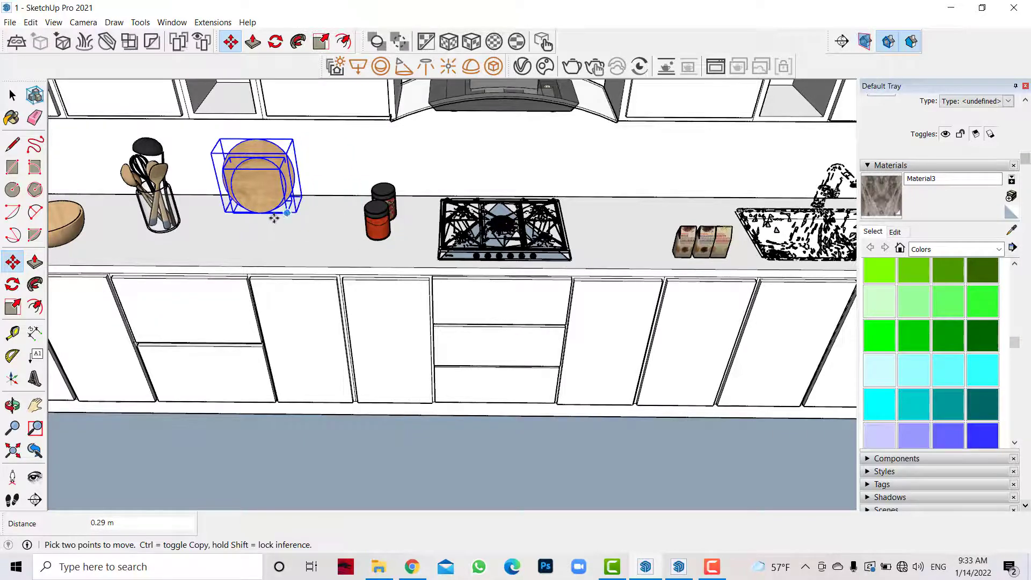
pyautogui.scroll(-5, 269, 260)
# Move the jar group by the fridge onto the counter left of the bottles.
pyautogui.press('space')
pyautogui.scroll(-3, 241, 263)
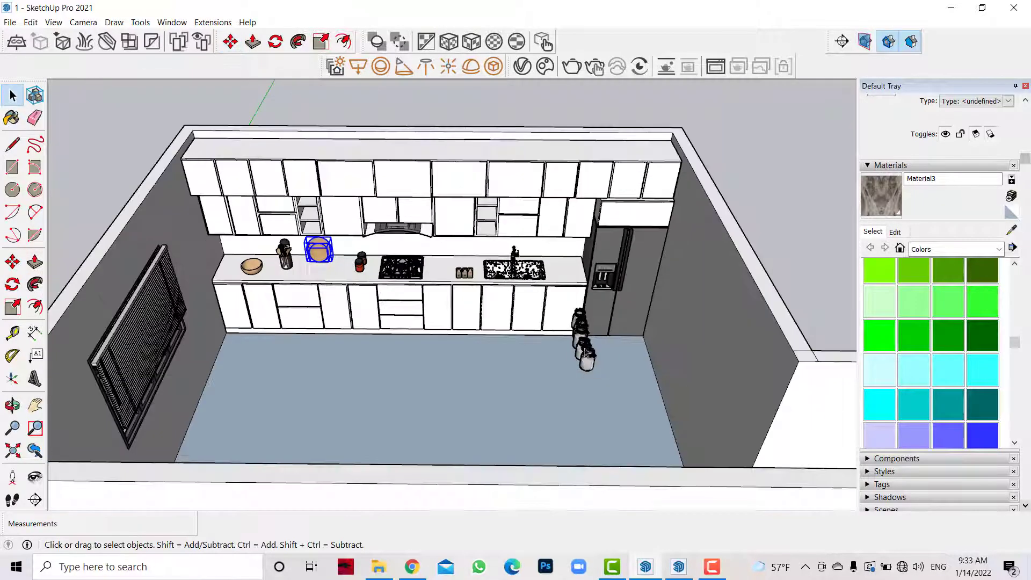
pyautogui.click(580, 330)
pyautogui.scroll(3, 558, 311)
pyautogui.press('m')
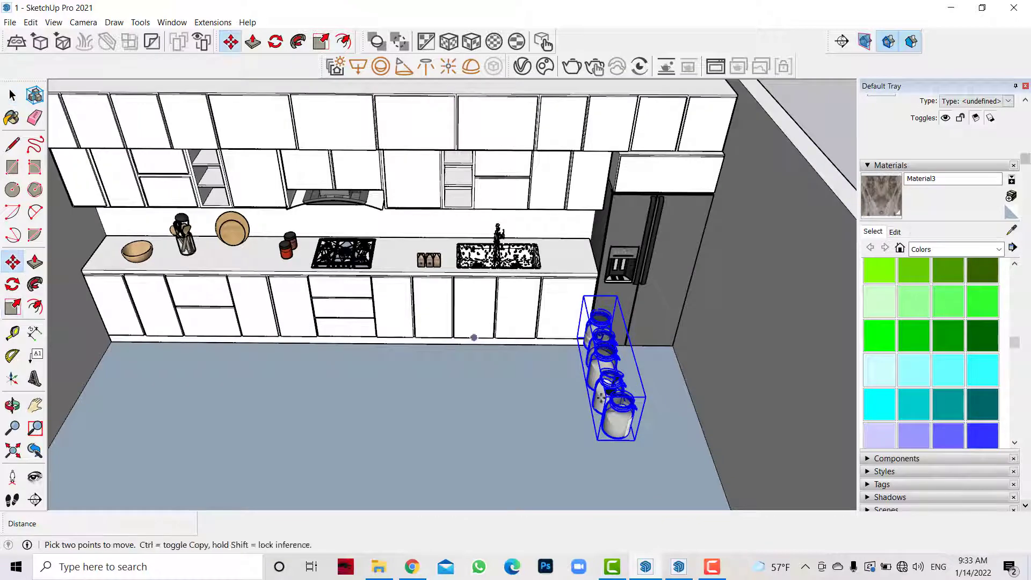
pyautogui.click(595, 440)
pyautogui.click(395, 257)
pyautogui.scroll(2, 393, 175)
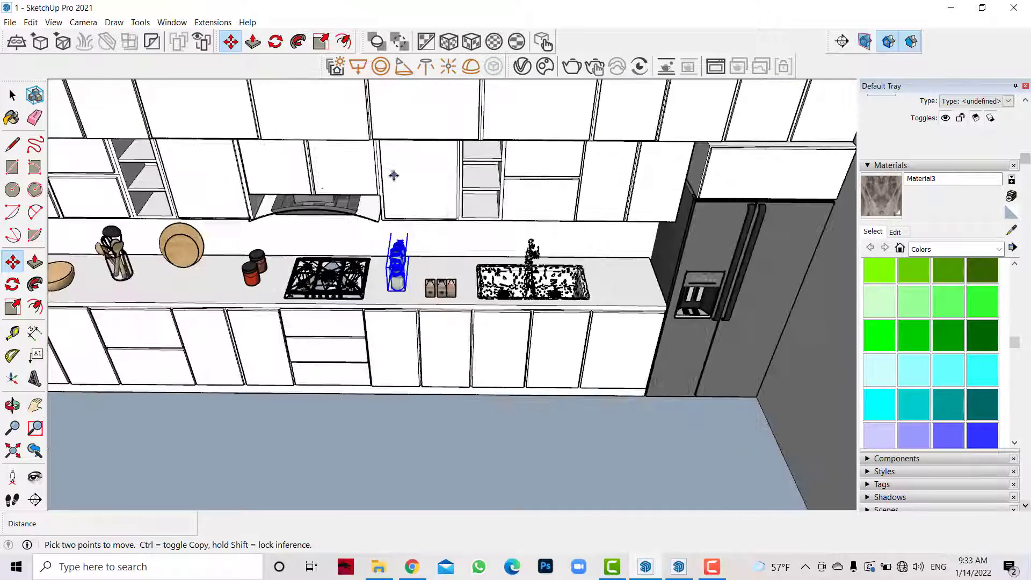
# Zoom in, select the stacked jar set on the counter and begin moving it.
pyautogui.click(12, 96)
pyautogui.scroll(2, 359, 283)
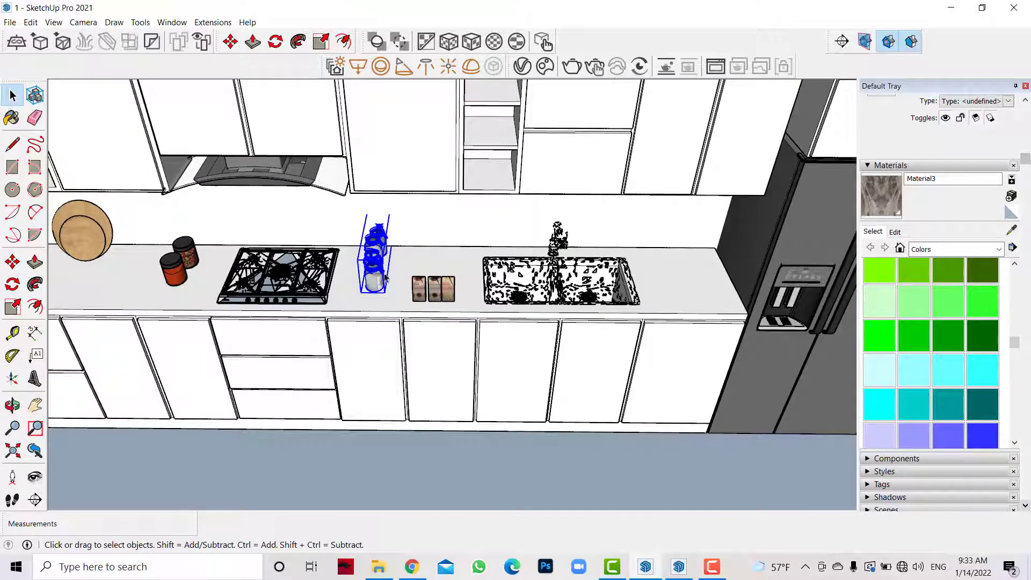
pyautogui.scroll(2, 382, 275)
pyautogui.scroll(3, 357, 271)
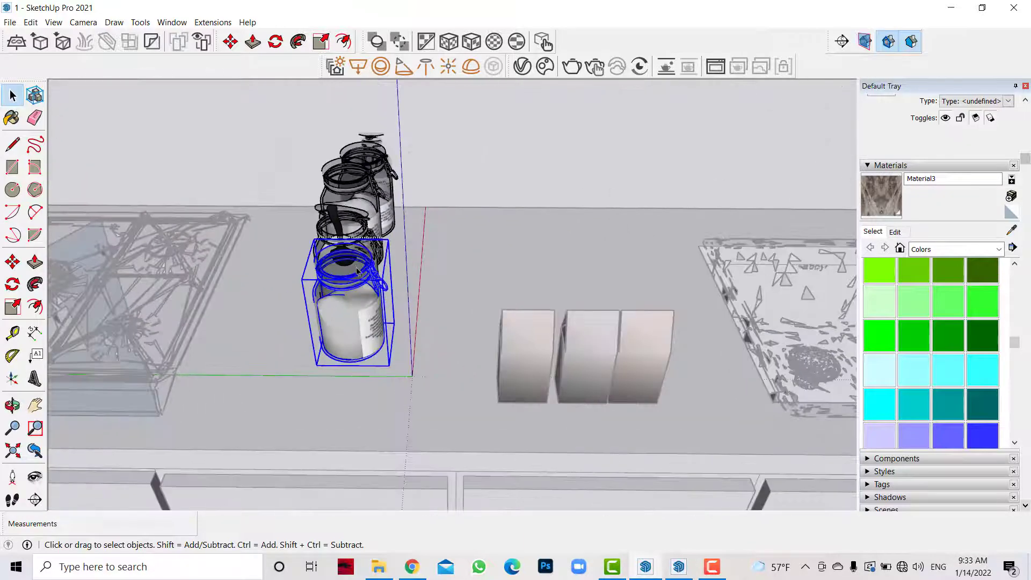
pyautogui.scroll(-5, 344, 313)
pyautogui.scroll(1, 313, 338)
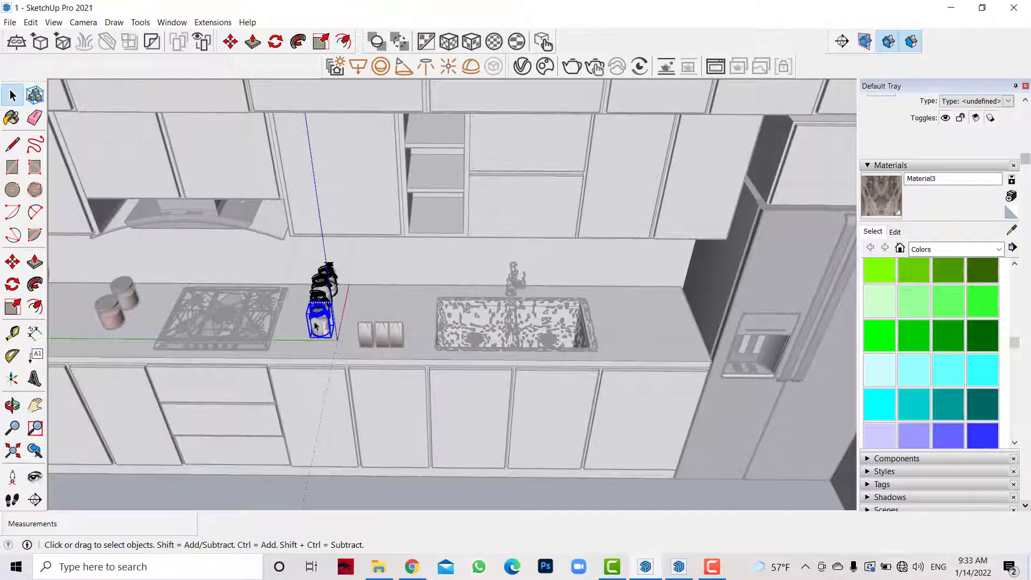
pyautogui.click(13, 262)
# Copy the jar set from the counter onto the upper wall shelf.
pyautogui.click(334, 337)
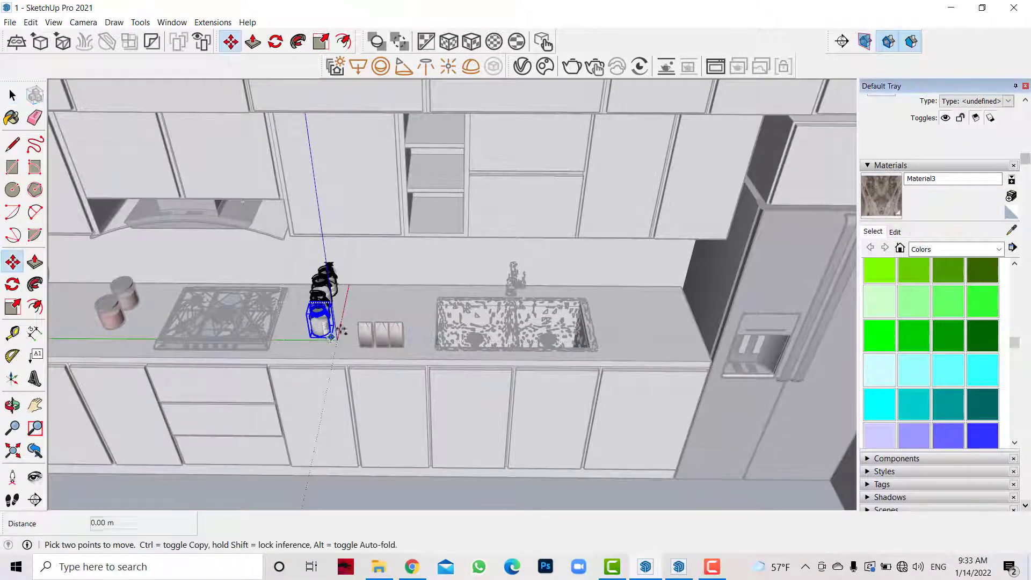
pyautogui.press('ctrl')
pyautogui.click(437, 218)
pyautogui.press('space')
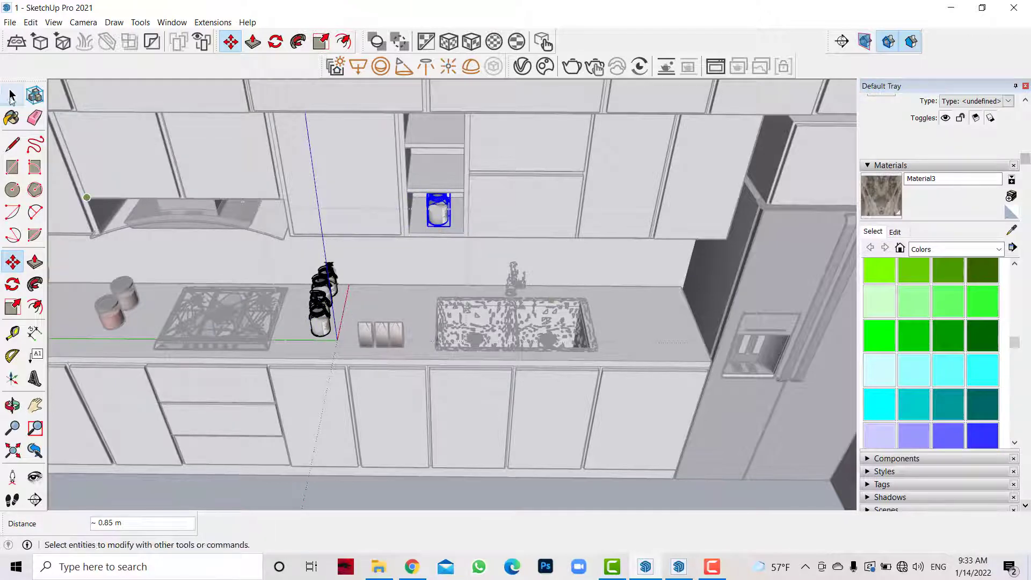
pyautogui.click(349, 309)
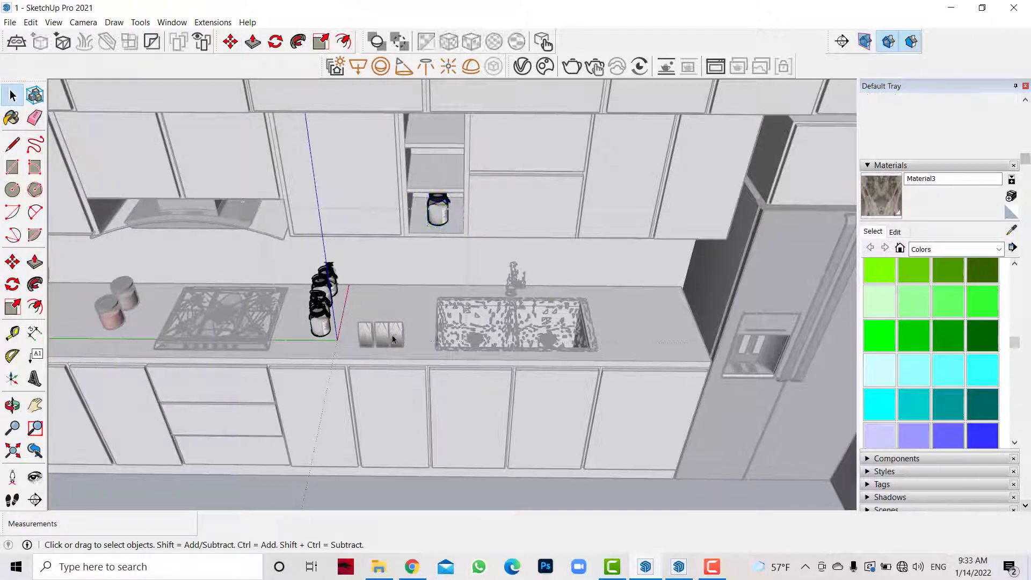
# Move the middle spice box up onto the shelf above the jar.
pyautogui.click(375, 339)
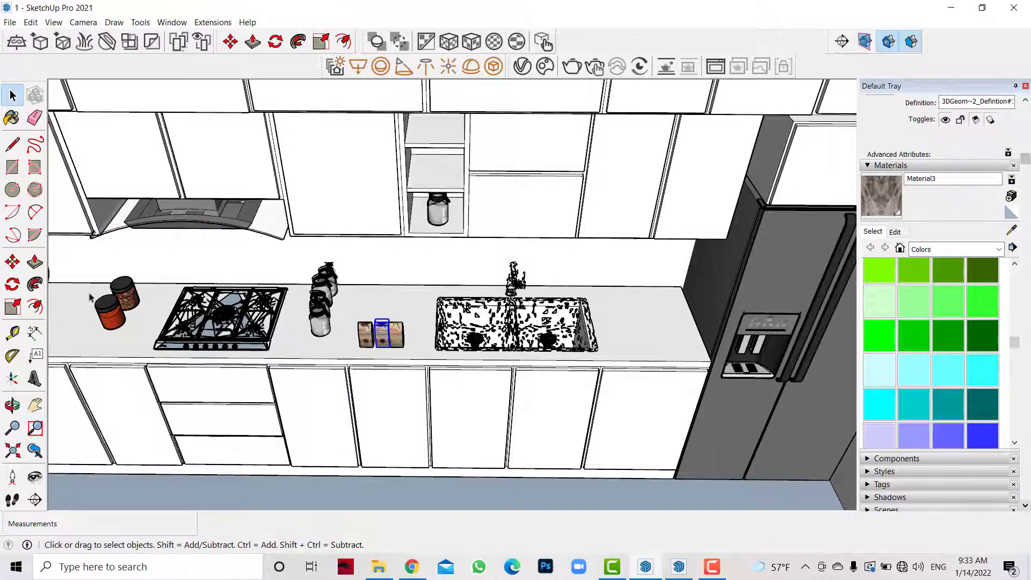
pyautogui.click(12, 262)
pyautogui.moveTo(433, 235)
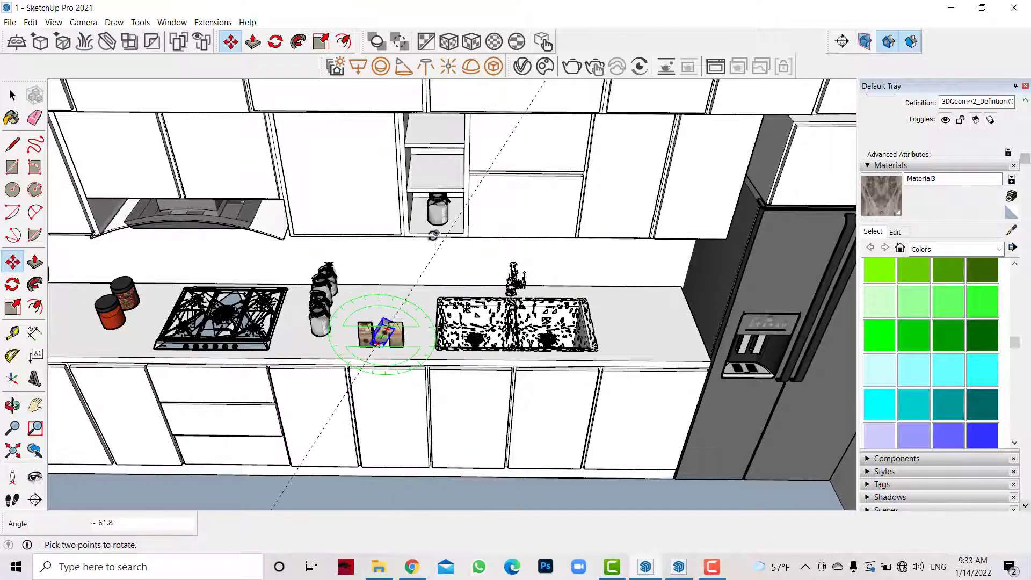
pyautogui.click(382, 332)
pyautogui.click(445, 164)
pyautogui.moveTo(444, 164); pyautogui.dragTo(680, 290, button='middle')
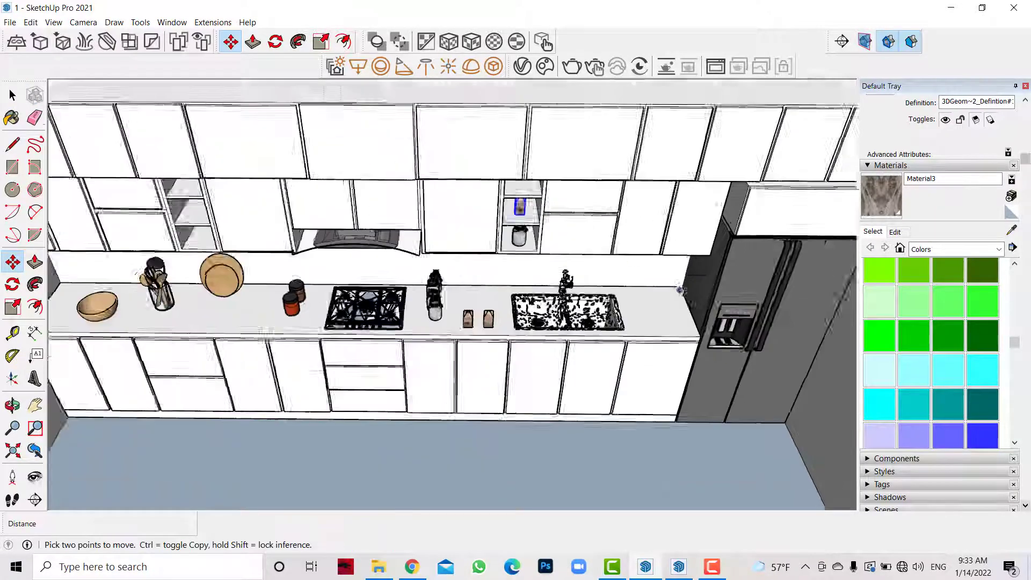
pyautogui.press('space')
pyautogui.click(537, 244)
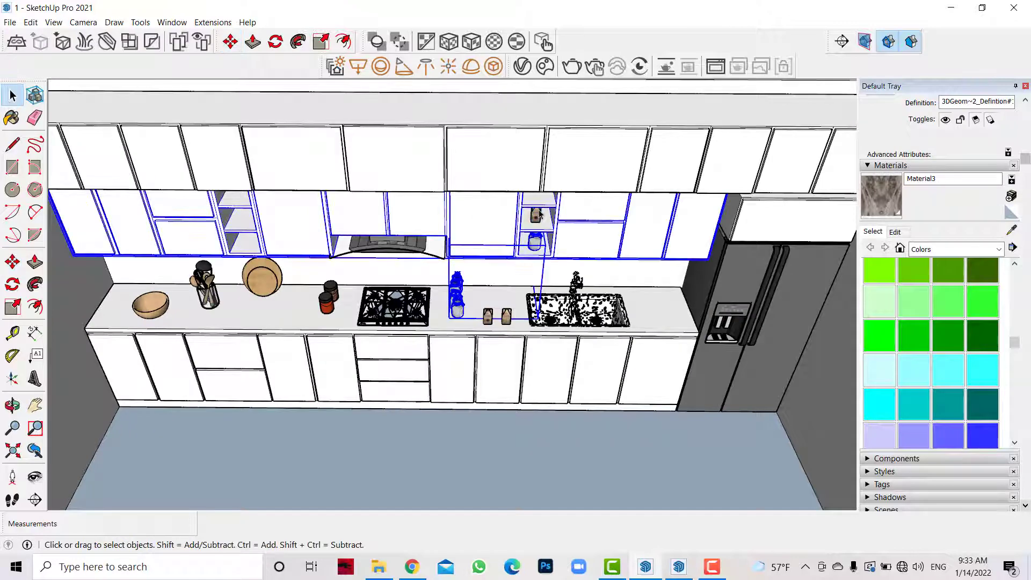
# Copy that spice box onto the left shelf.
pyautogui.click(539, 217)
pyautogui.click(12, 263)
pyautogui.scroll(2, 314, 239)
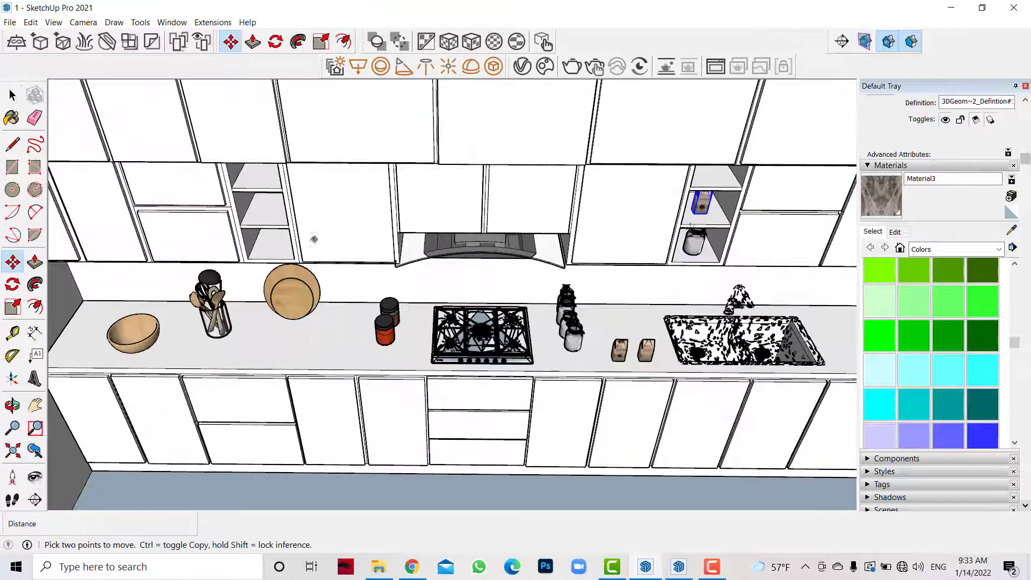
pyautogui.press('ctrl')
pyautogui.click(703, 216)
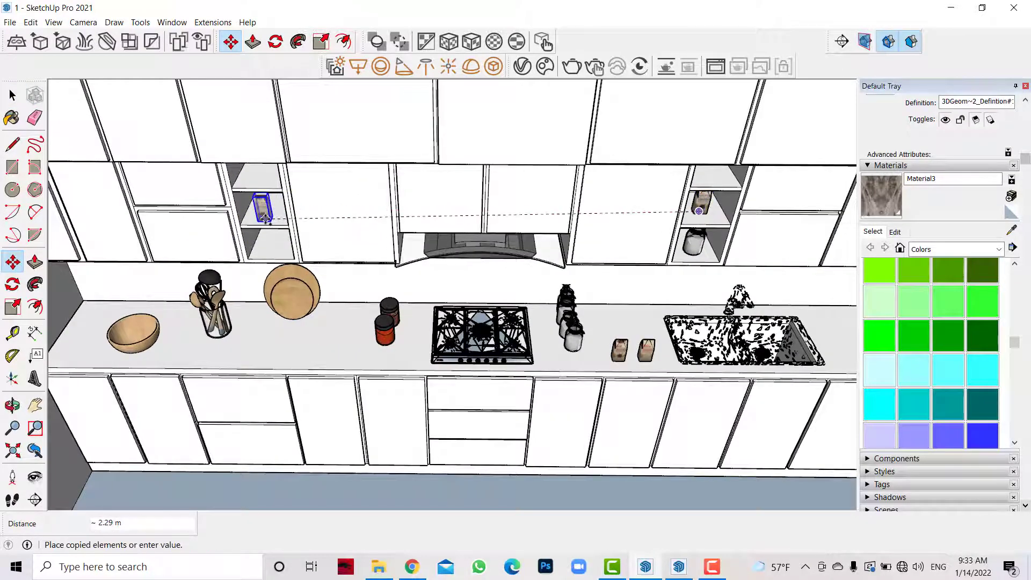
pyautogui.click(264, 211)
pyautogui.click(13, 95)
# Move the red spice jar from the counter onto the left lower shelf.
pyautogui.click(385, 330)
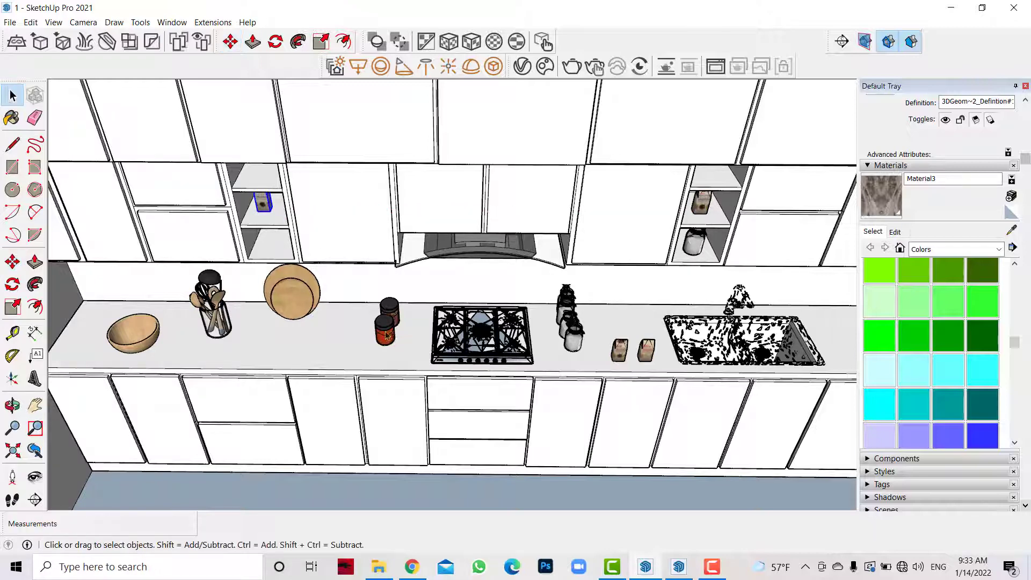
pyautogui.keyDown('shift'); pyautogui.click(359, 296); pyautogui.keyUp('shift')
pyautogui.click(13, 262)
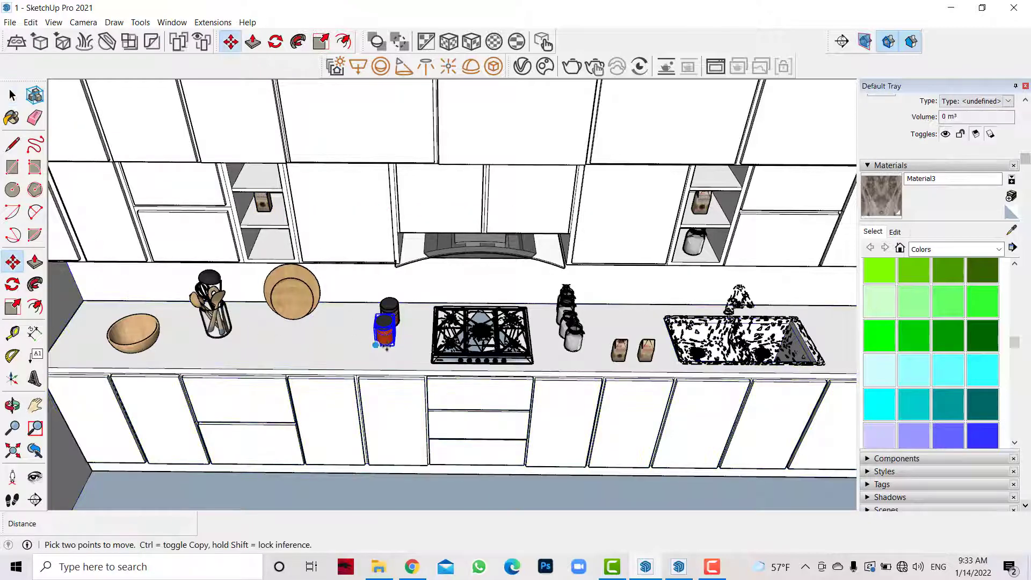
pyautogui.click(384, 338)
pyautogui.click(267, 248)
pyautogui.click(13, 95)
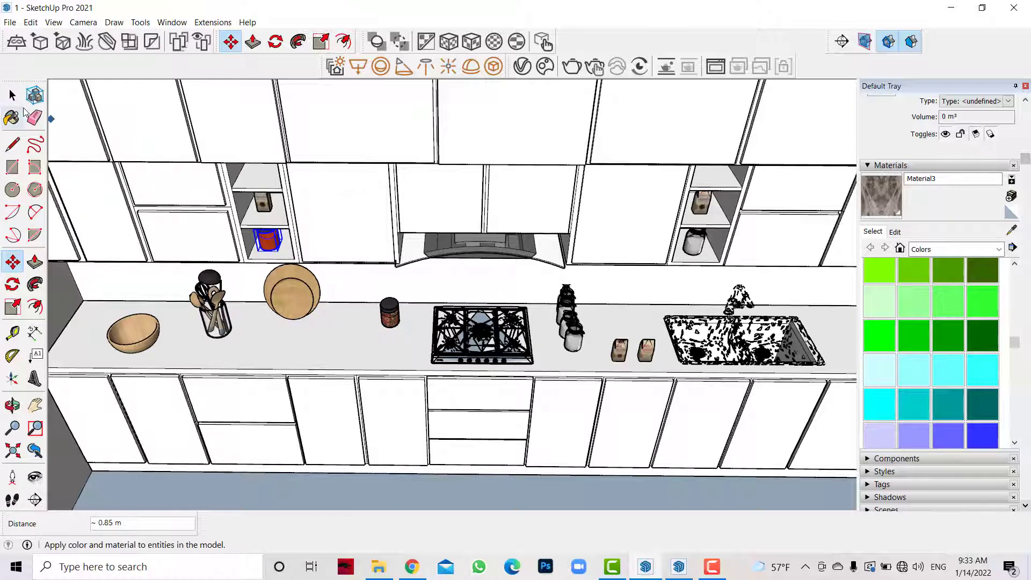
pyautogui.click(13, 261)
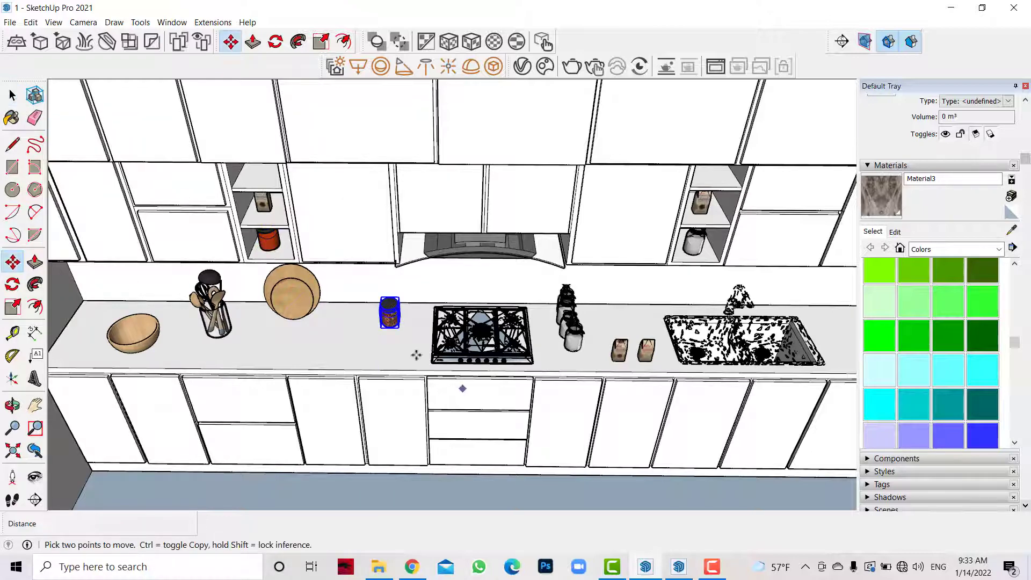
pyautogui.scroll(-2, 258, 309)
pyautogui.click(13, 95)
# Delete the jar stack from the counter.
pyautogui.scroll(-2, 661, 293)
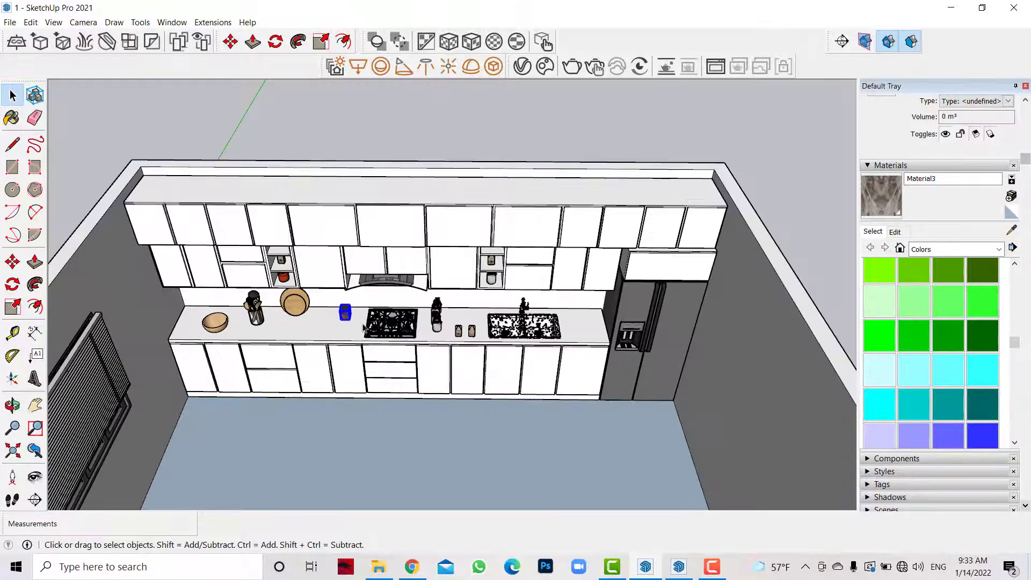
pyautogui.scroll(-2, 660, 292)
pyautogui.scroll(3, 499, 308)
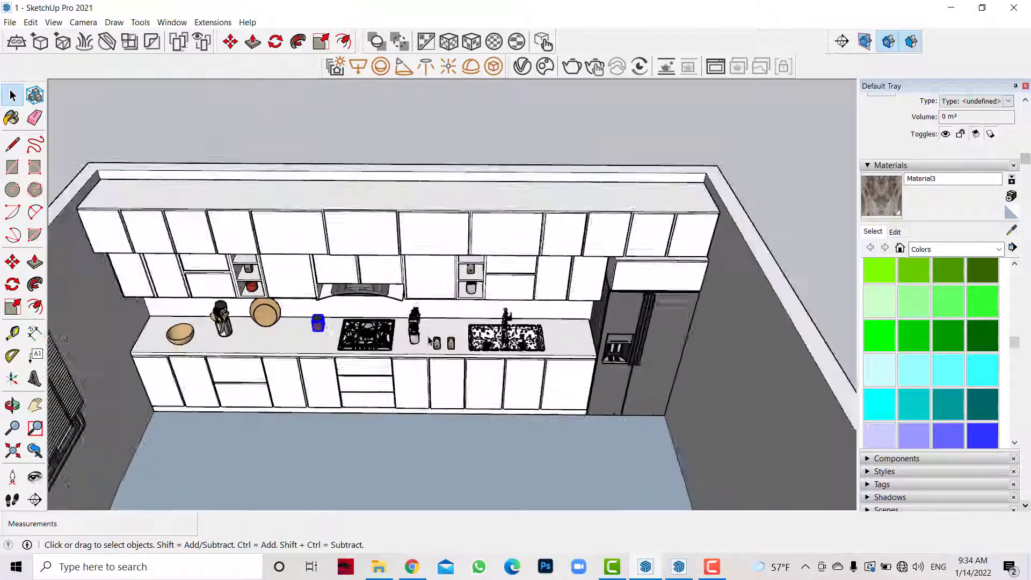
pyautogui.scroll(2, 422, 318)
pyautogui.doubleClick(412, 319)
pyautogui.click(411, 318)
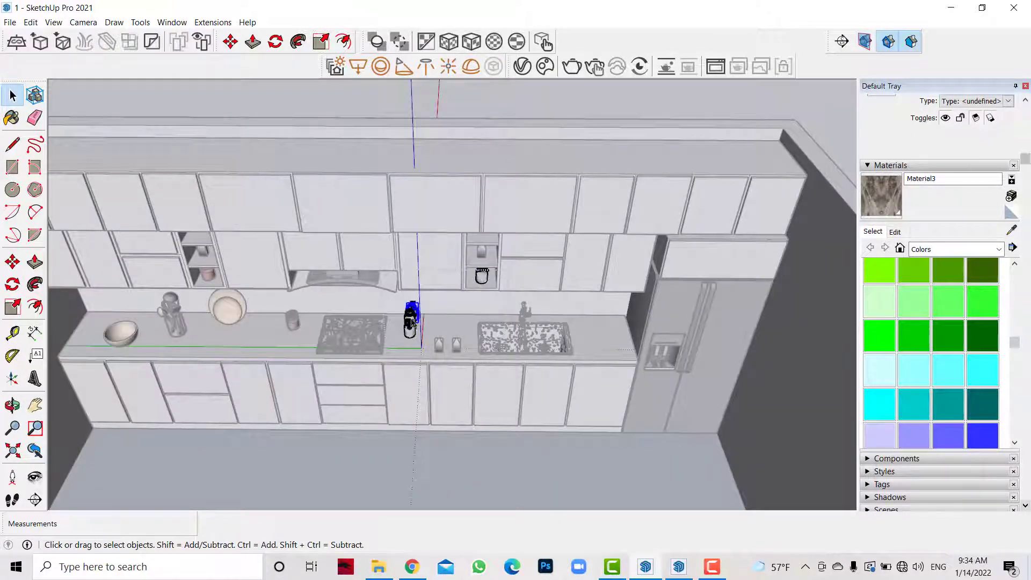
pyautogui.scroll(3, 411, 318)
pyautogui.click(418, 325)
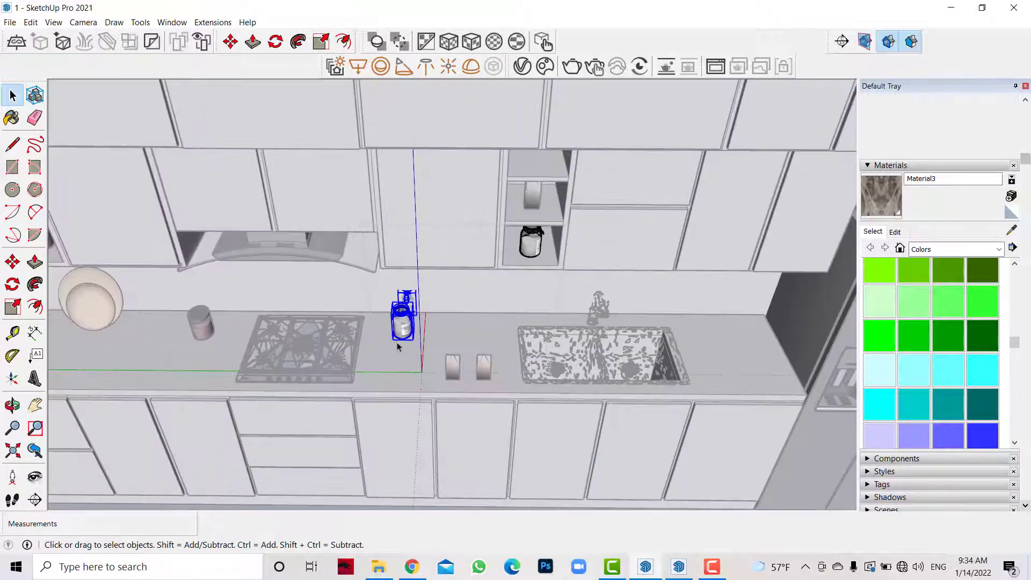
pyautogui.press('Delete')
pyautogui.scroll(-2, 398, 350)
pyautogui.scroll(-4, 416, 356)
pyautogui.scroll(-2, 655, 307)
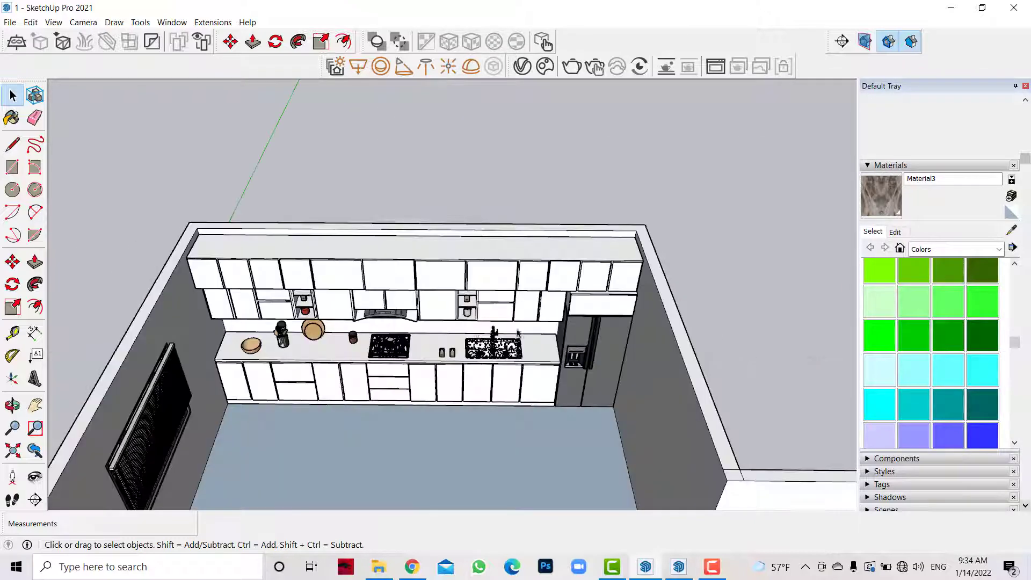
pyautogui.scroll(-2, 494, 347)
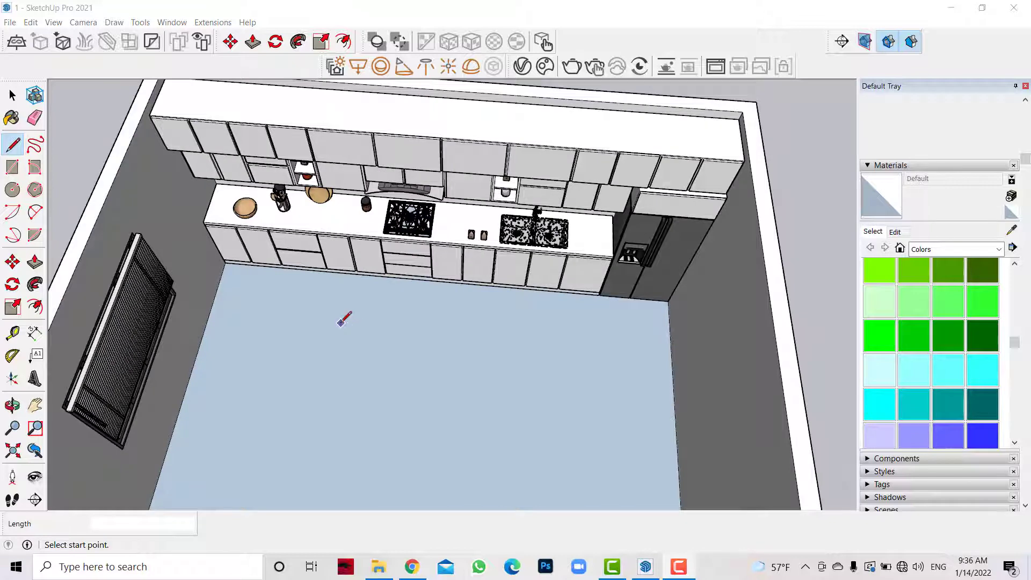
# Draw a 0.6 m by 2 m rectangle on the kitchen floor with lines.
pyautogui.click(339, 323)
pyautogui.press('Escape')
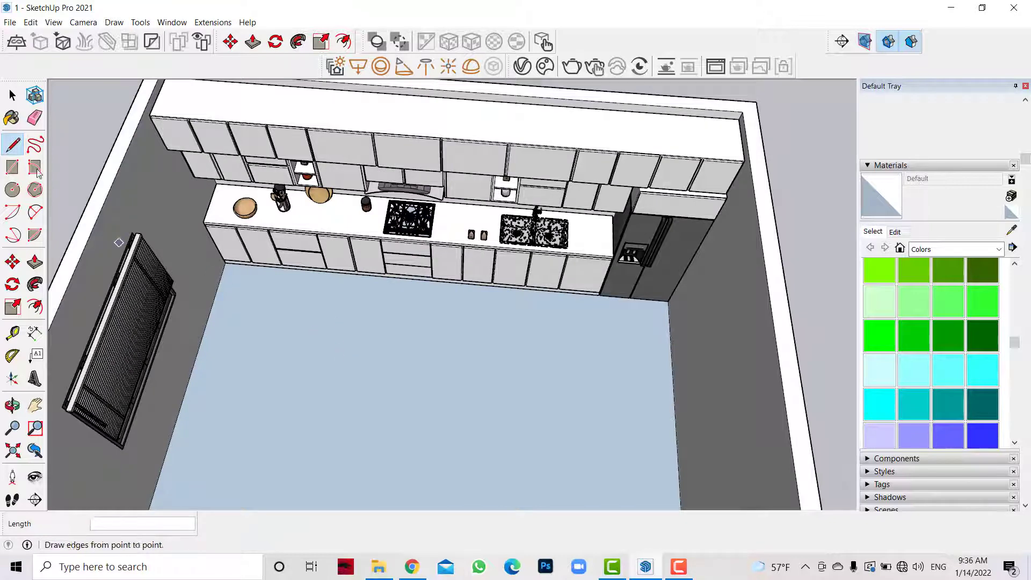
pyautogui.click(329, 332)
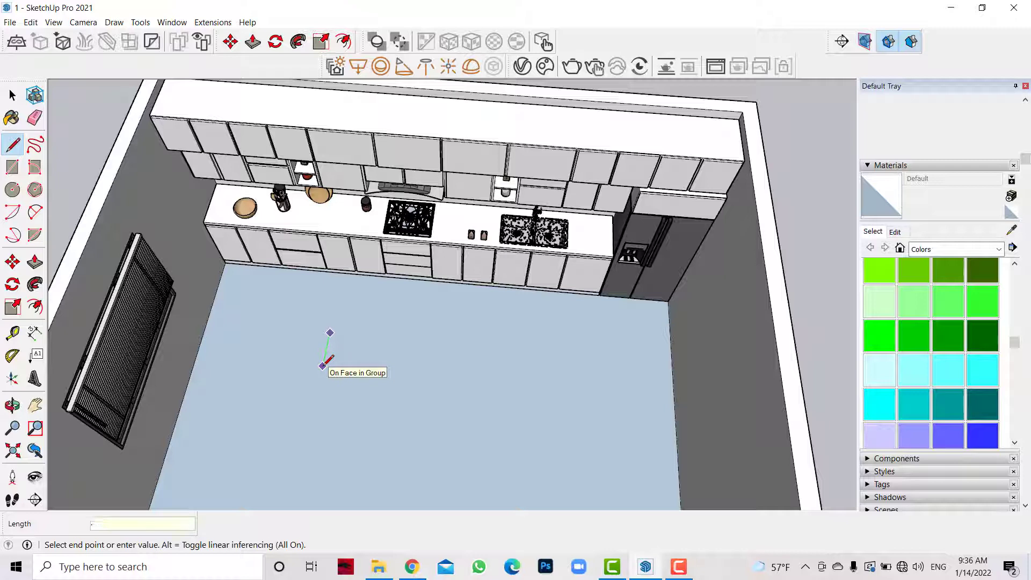
pyautogui.write('6')
pyautogui.press('Return')
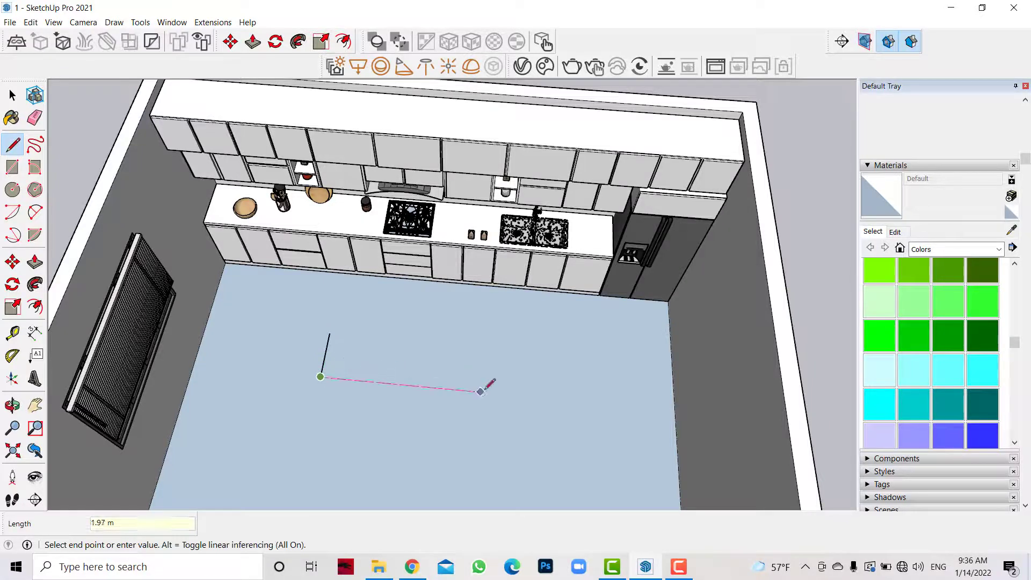
pyautogui.press('Return')
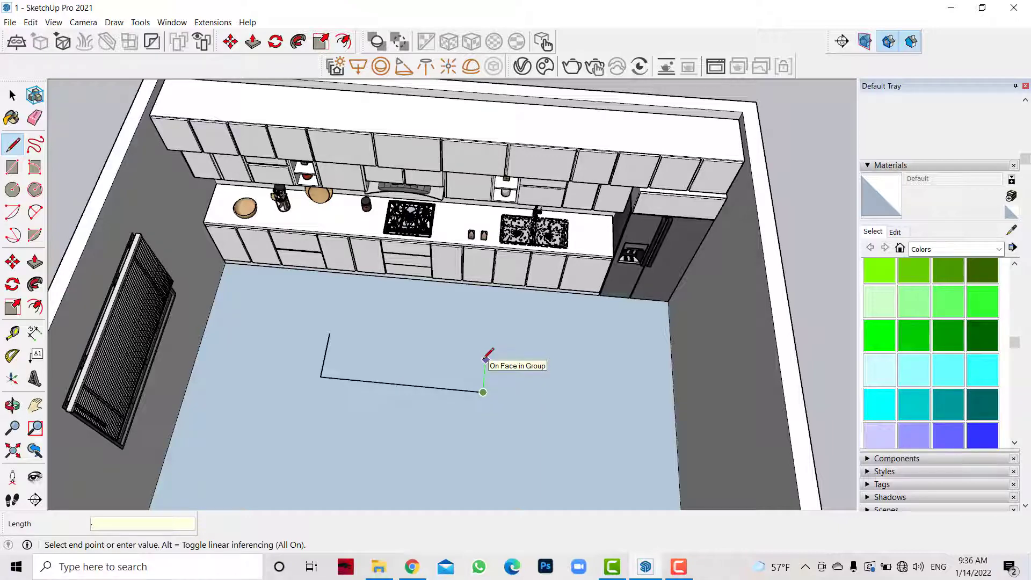
pyautogui.write('6')
pyautogui.press('Return')
# Push/Pull the floor rectangle up into the island block, undoing an 8 m height.
pyautogui.press('p')
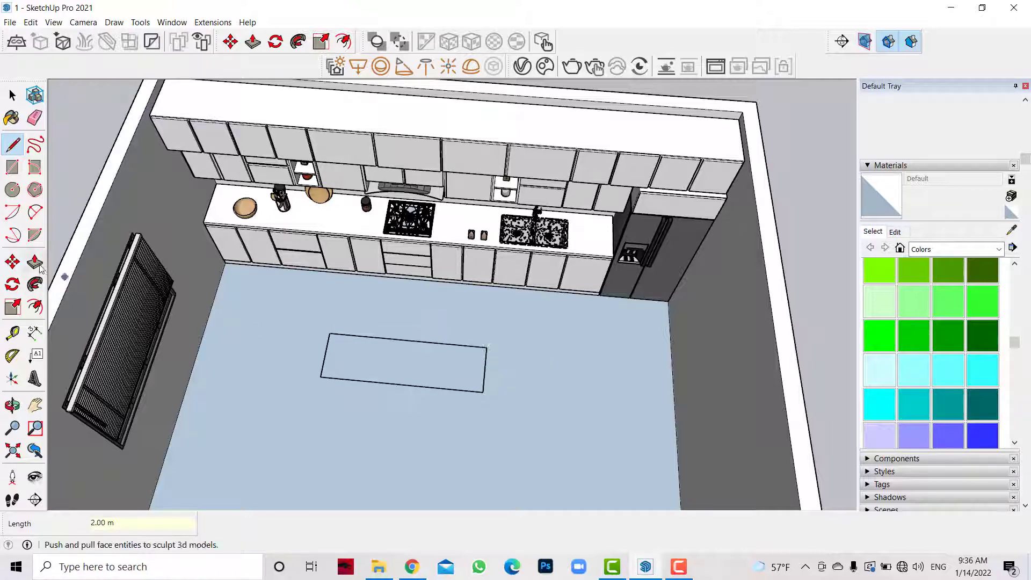
pyautogui.click(388, 367)
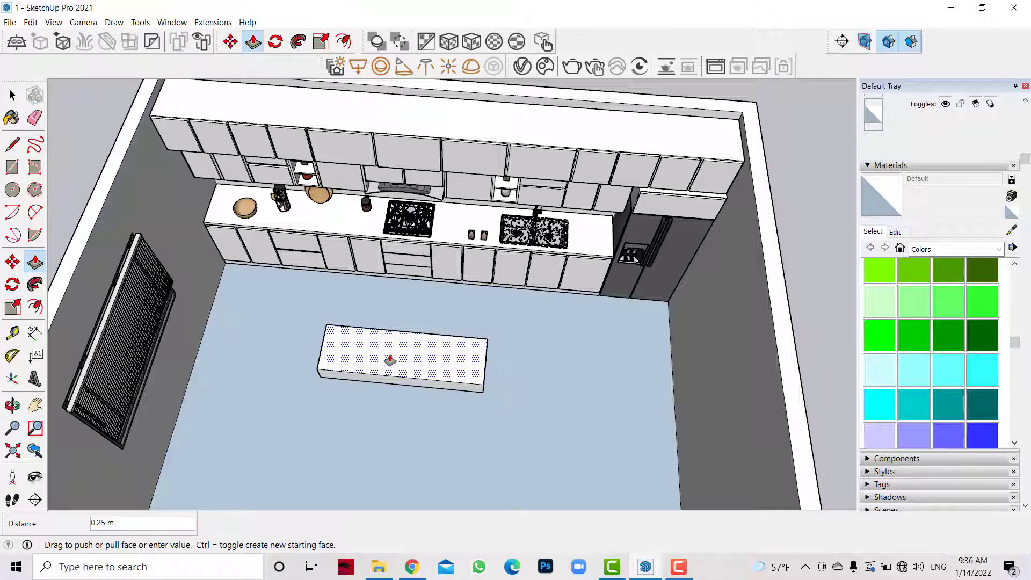
pyautogui.write('8')
pyautogui.press('Return')
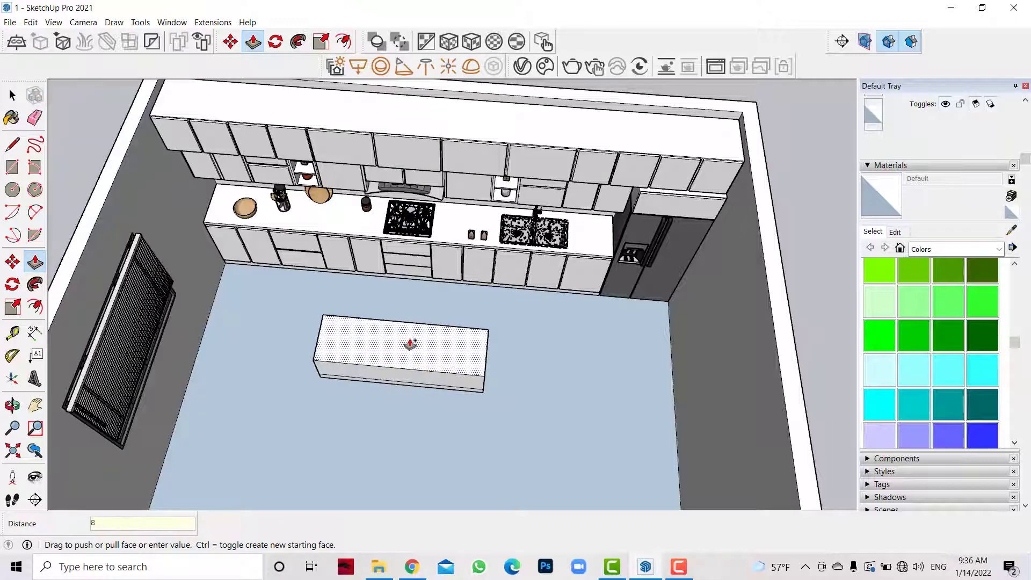
pyautogui.press('Return')
pyautogui.hotkey('ctrl', 'z')
pyautogui.click(405, 343)
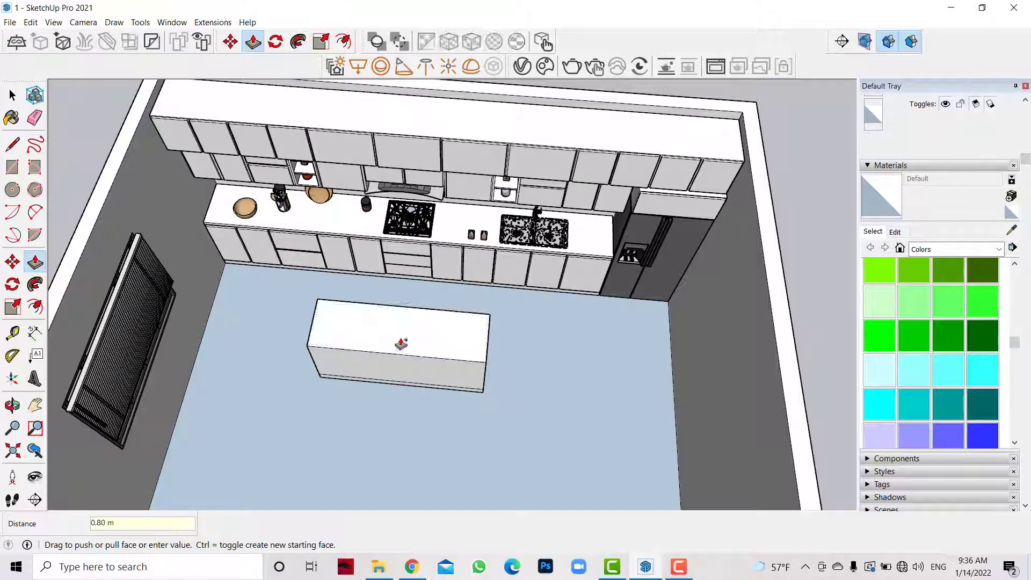
# Orbit to a lower frontal view and start a line at the island's front corner.
pyautogui.middleClick(426, 378)
pyautogui.scroll(5, 424, 377)
pyautogui.moveTo(421, 375)
pyautogui.mouseDown()
pyautogui.moveTo(426, 324)
pyautogui.moveTo(459, 327)
pyautogui.mouseUp()
pyautogui.press('l')
pyautogui.click(557, 279)
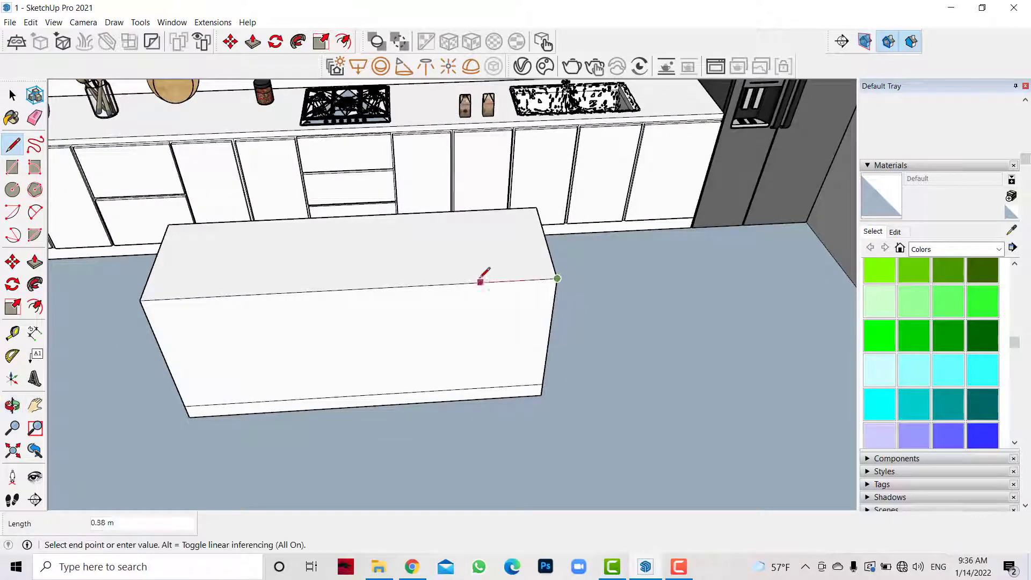
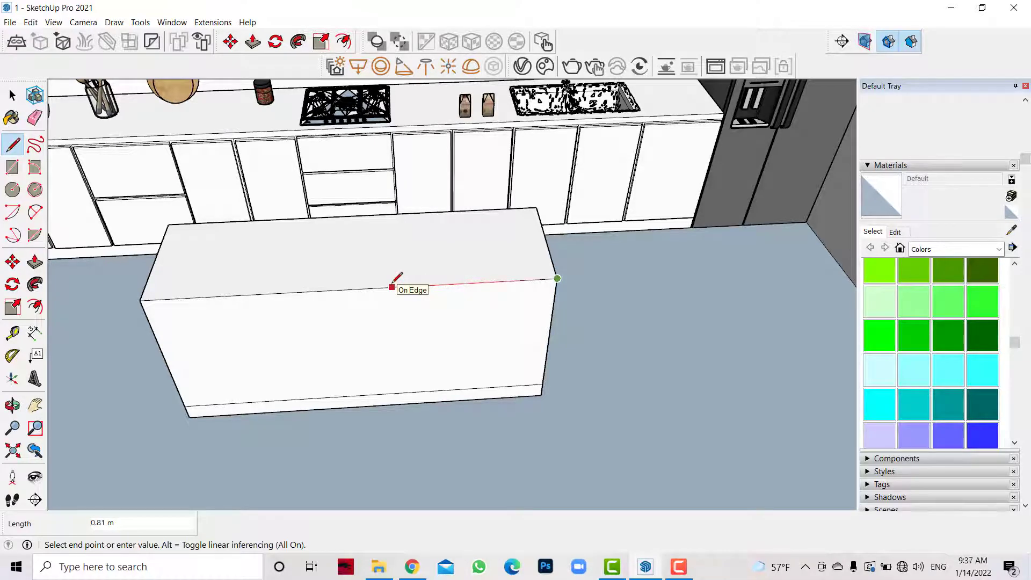
# Copy the island's left front edge 0.8 m along the face.
pyautogui.click(367, 287)
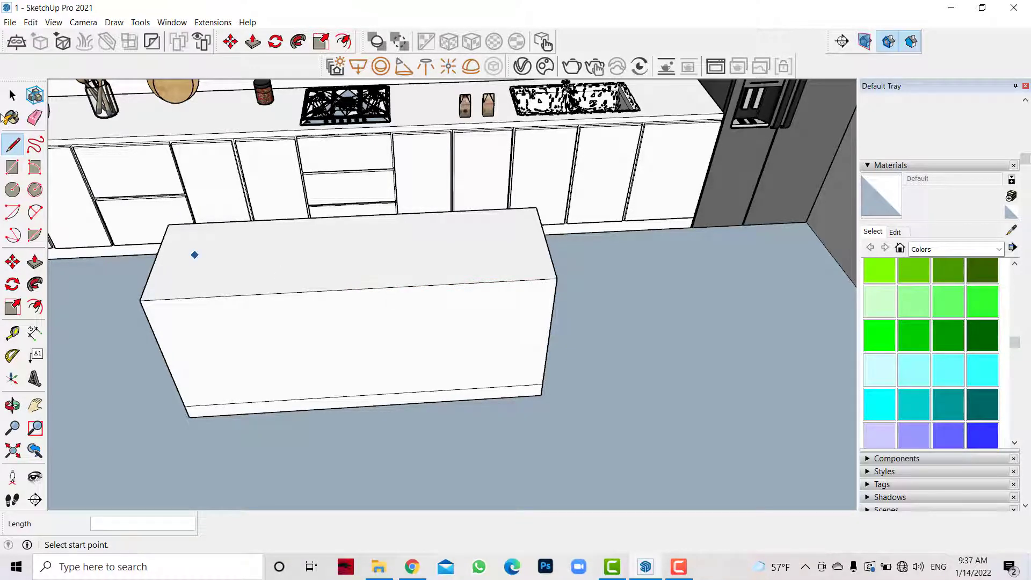
pyautogui.click(12, 95)
pyautogui.click(153, 333)
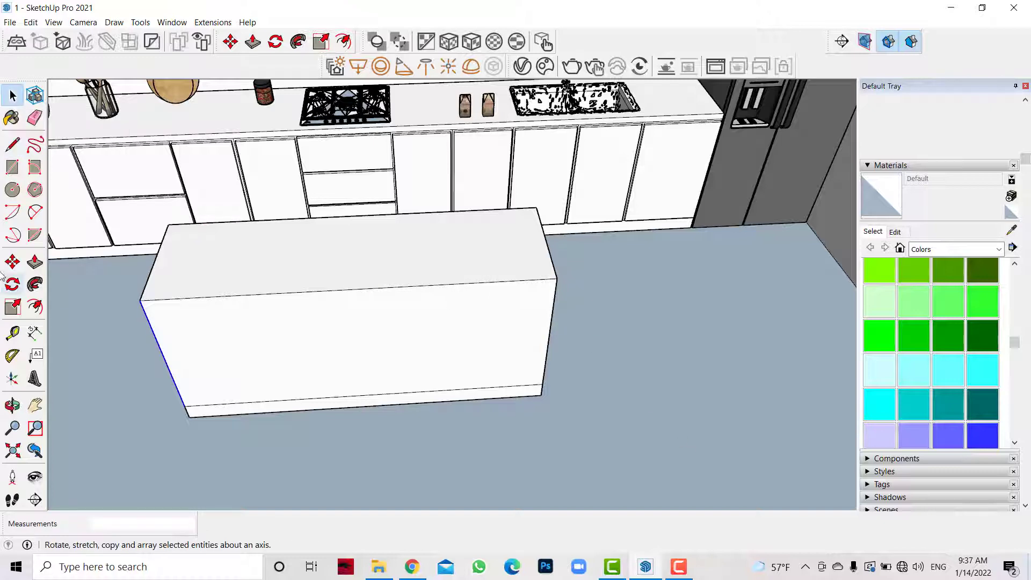
pyautogui.click(12, 262)
pyautogui.click(140, 300)
pyautogui.press('ctrl')
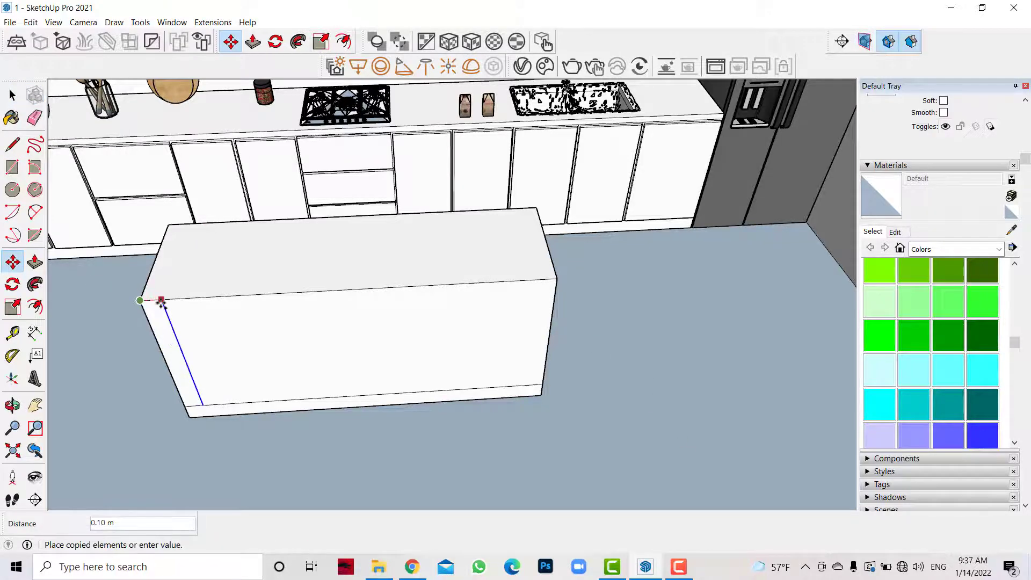
pyautogui.write('.8')
pyautogui.press('Return')
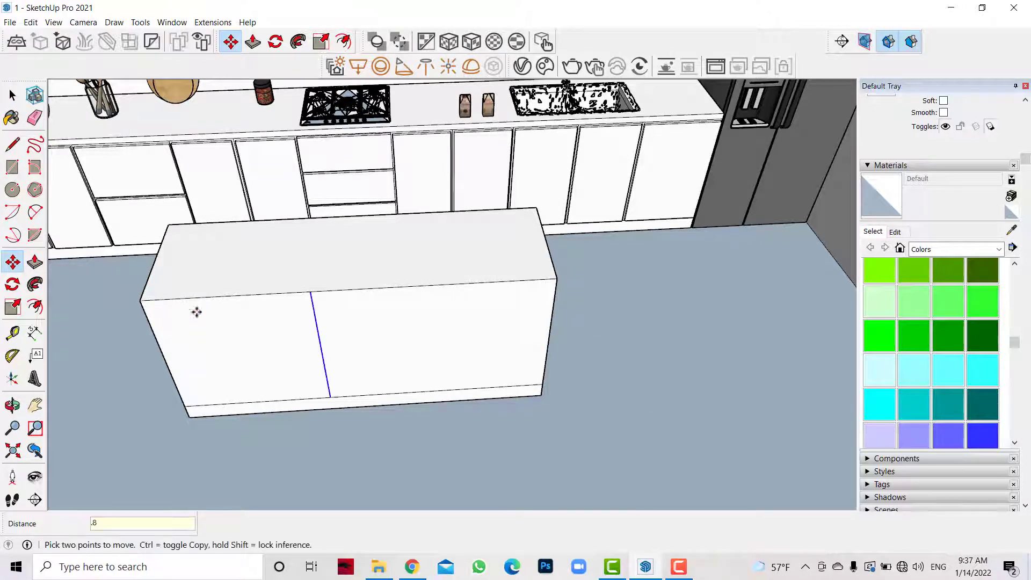
# Copy the island's right front edge 0.8 m inward.
pyautogui.click(13, 95)
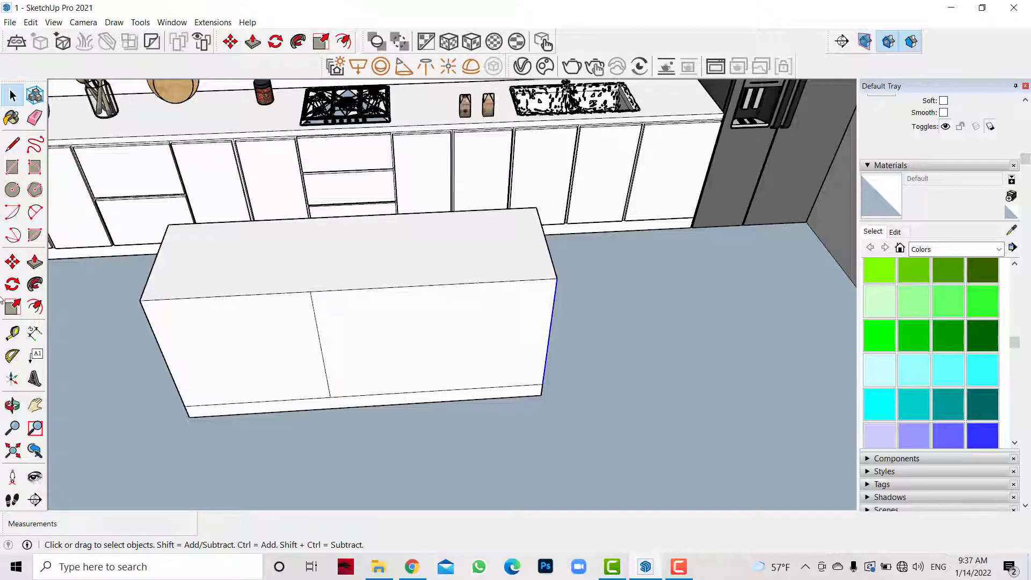
pyautogui.click(12, 283)
pyautogui.click(12, 262)
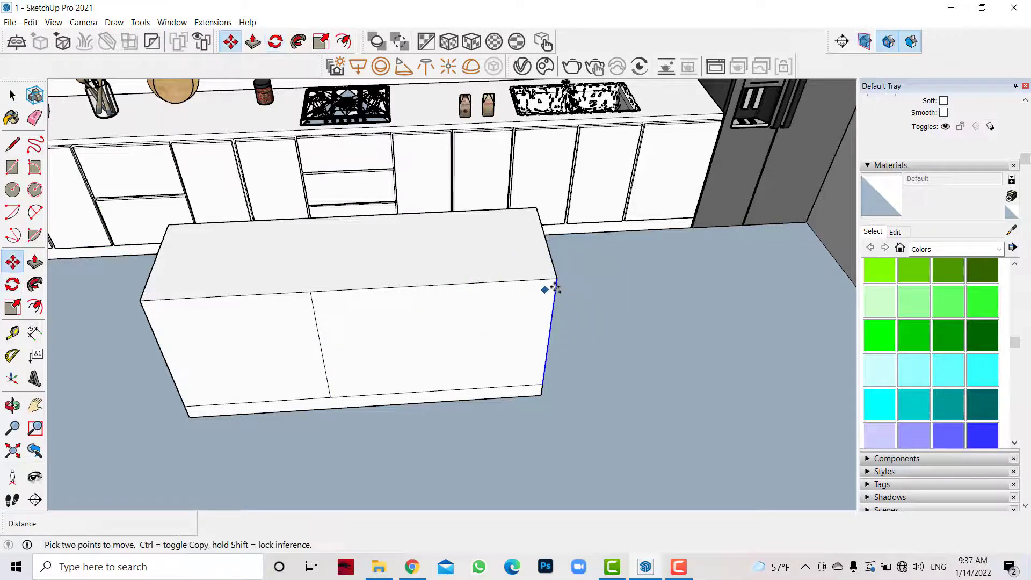
pyautogui.press('ctrl')
pyautogui.click(557, 279)
pyautogui.press('Return')
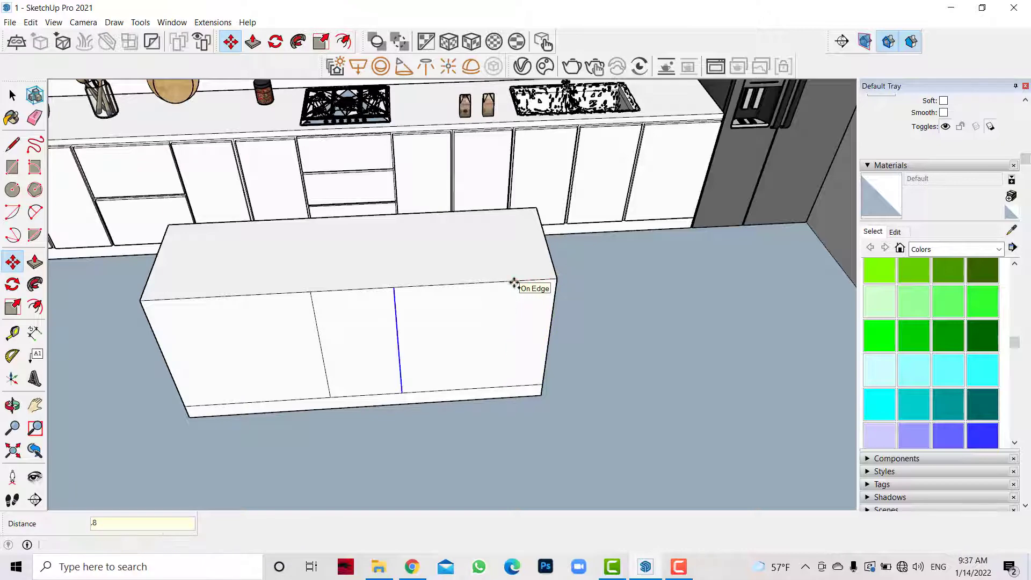
# Draw the two remaining vertical divider lines across the front face.
pyautogui.press('l')
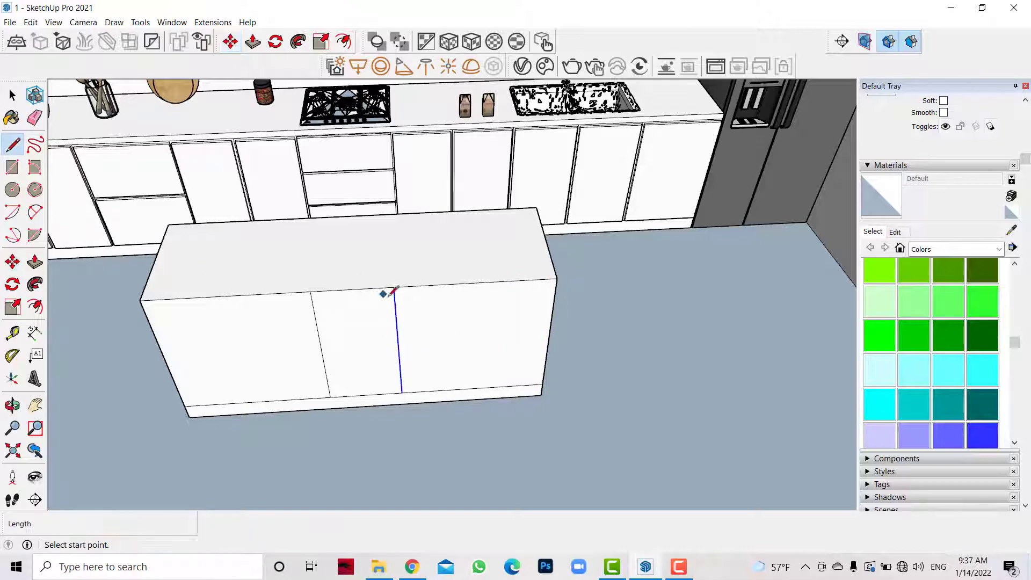
pyautogui.scroll(2, 387, 292)
pyautogui.click(397, 284)
pyautogui.click(282, 290)
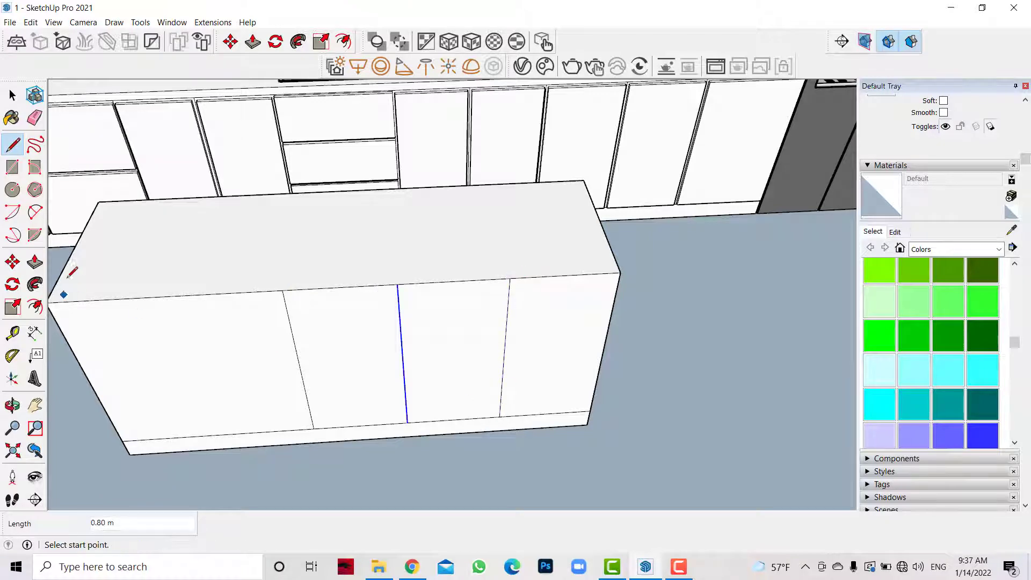
pyautogui.click(165, 296)
pyautogui.click(218, 434)
pyautogui.scroll(-2, 608, 284)
pyautogui.click(35, 306)
# Offset 0.01 m inset borders on the first, second, fourth and fifth front doors.
pyautogui.click(283, 327)
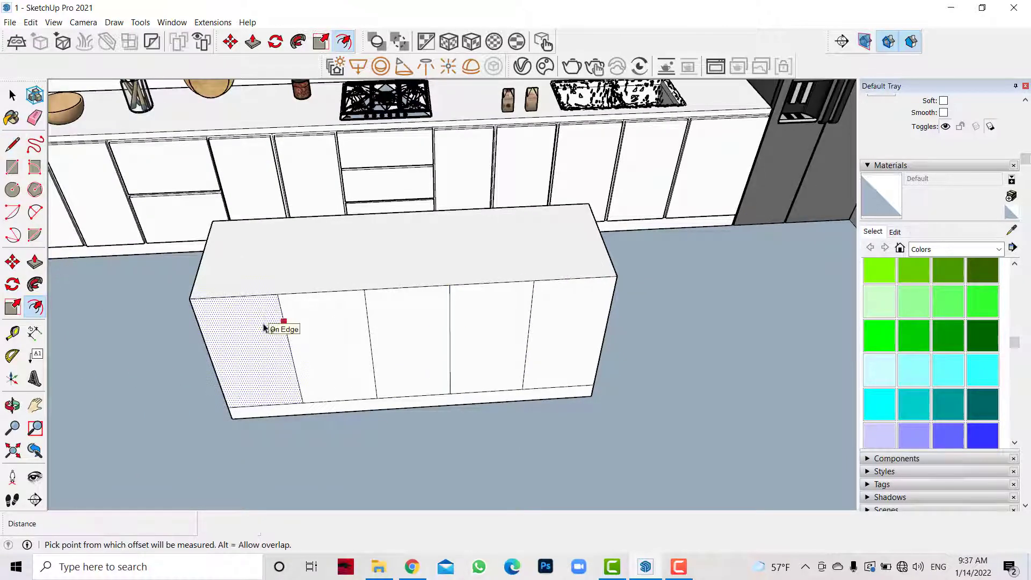
pyautogui.click(330, 292)
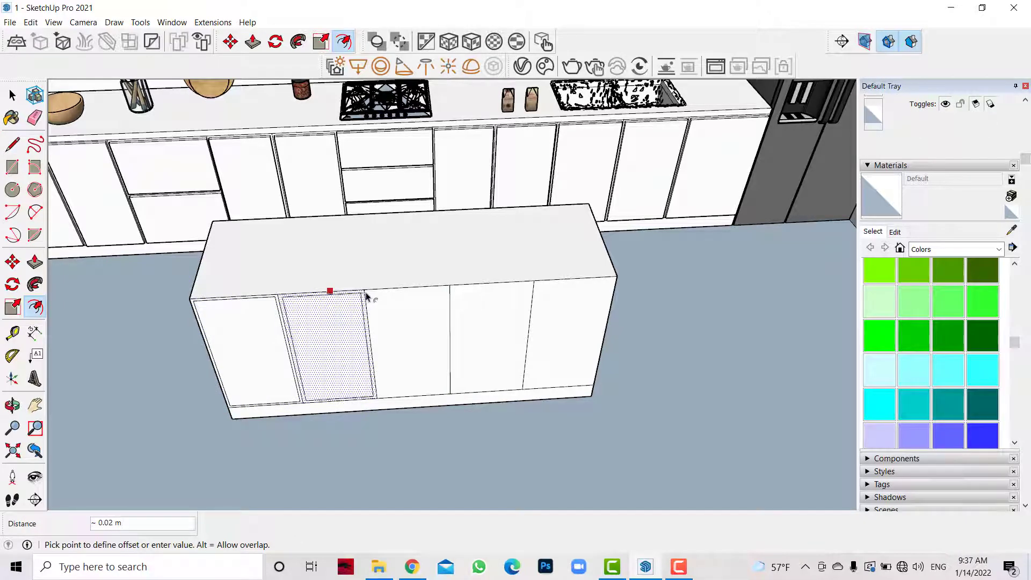
pyautogui.click(366, 295)
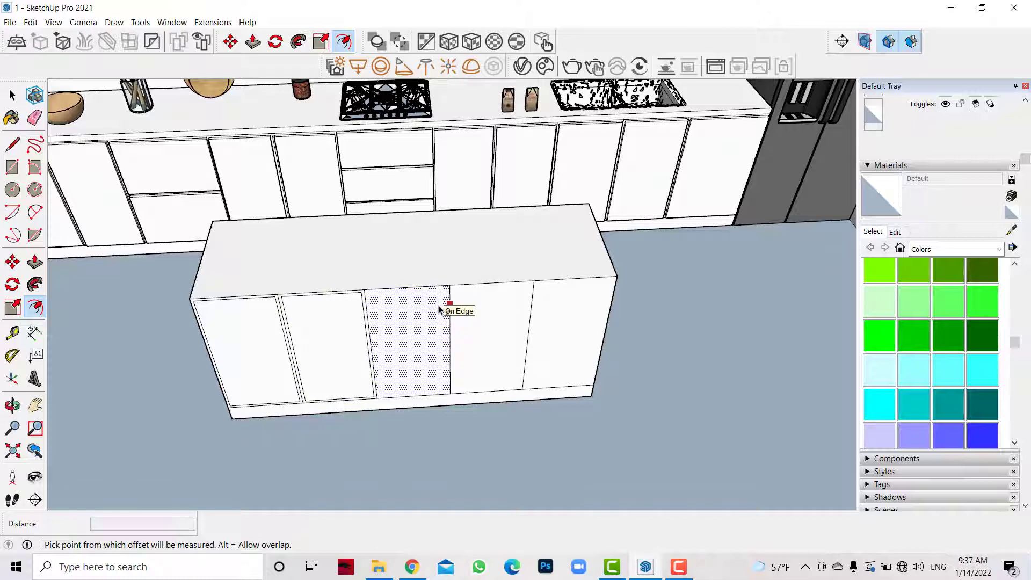
pyautogui.scroll(2, 444, 252)
pyautogui.click(521, 295)
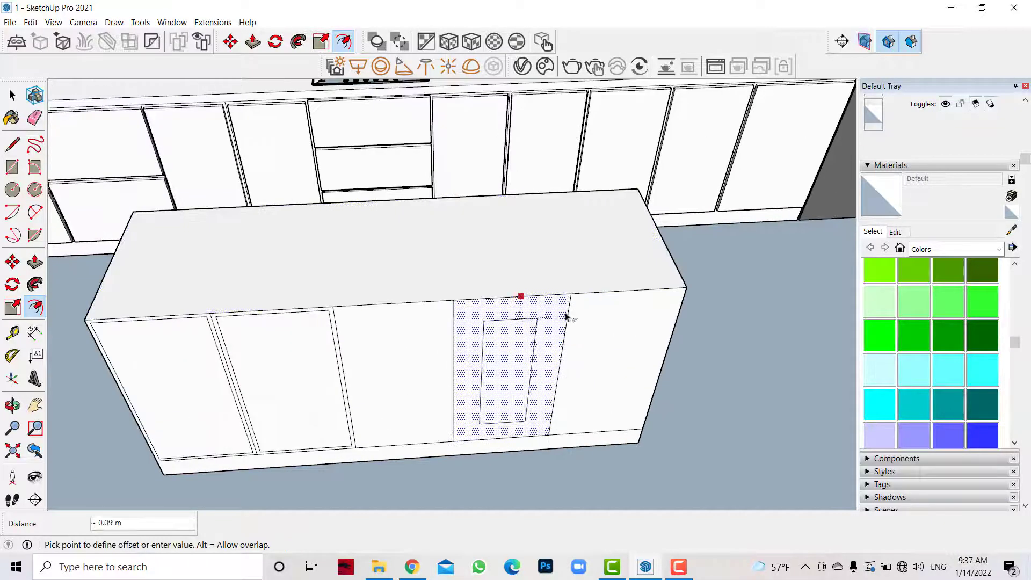
pyautogui.click(572, 299)
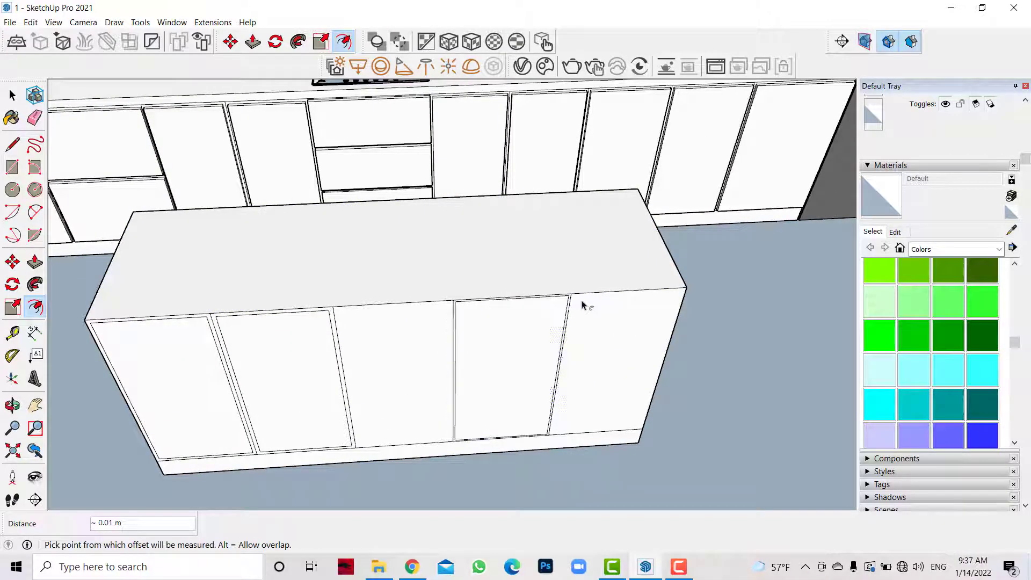
pyautogui.click(618, 291)
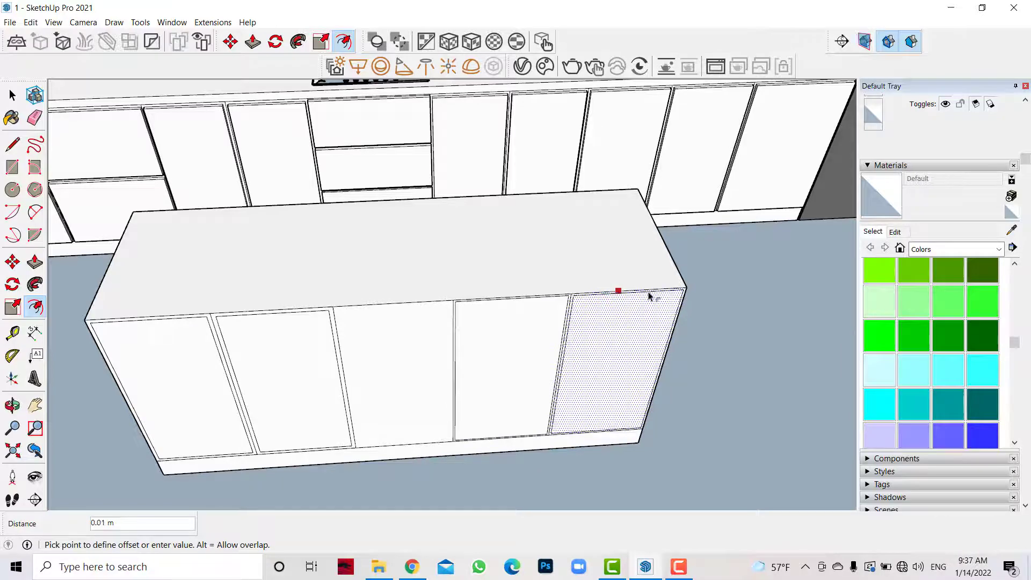
pyautogui.click(649, 295)
pyautogui.press('space')
# Push those four inner door panels 0.02 m, repeating the same depth.
pyautogui.press('p')
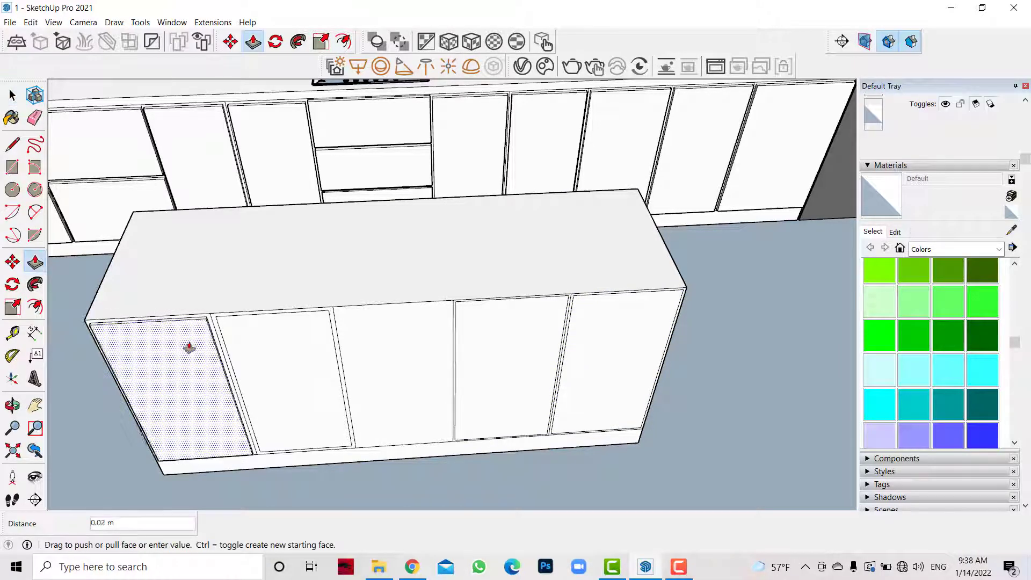
pyautogui.click(193, 346)
pyautogui.doubleClick(262, 346)
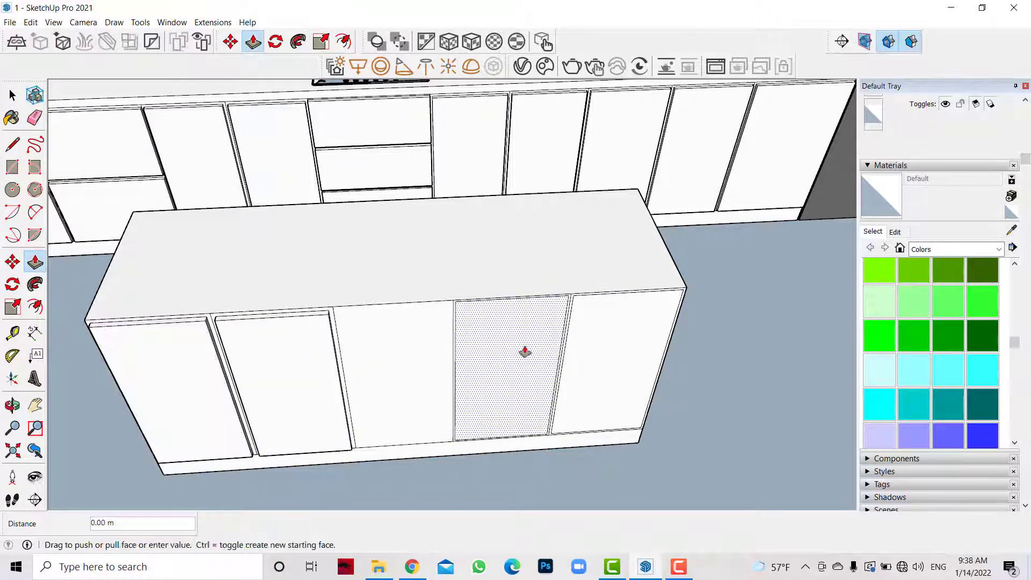
pyautogui.doubleClick(525, 351)
pyautogui.doubleClick(598, 345)
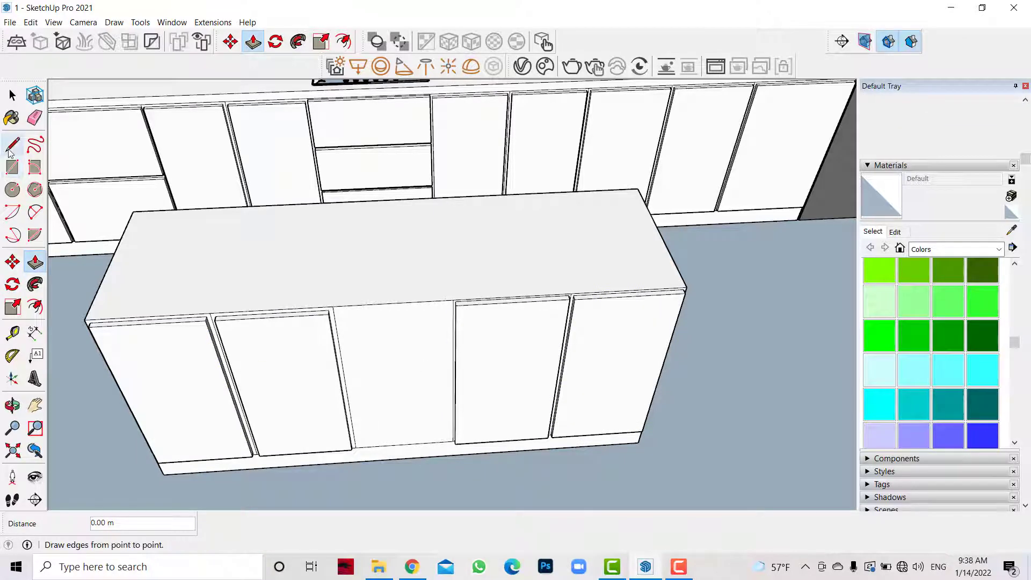
pyautogui.click(12, 95)
# Offset an inset border on the middle front door.
pyautogui.click(346, 330)
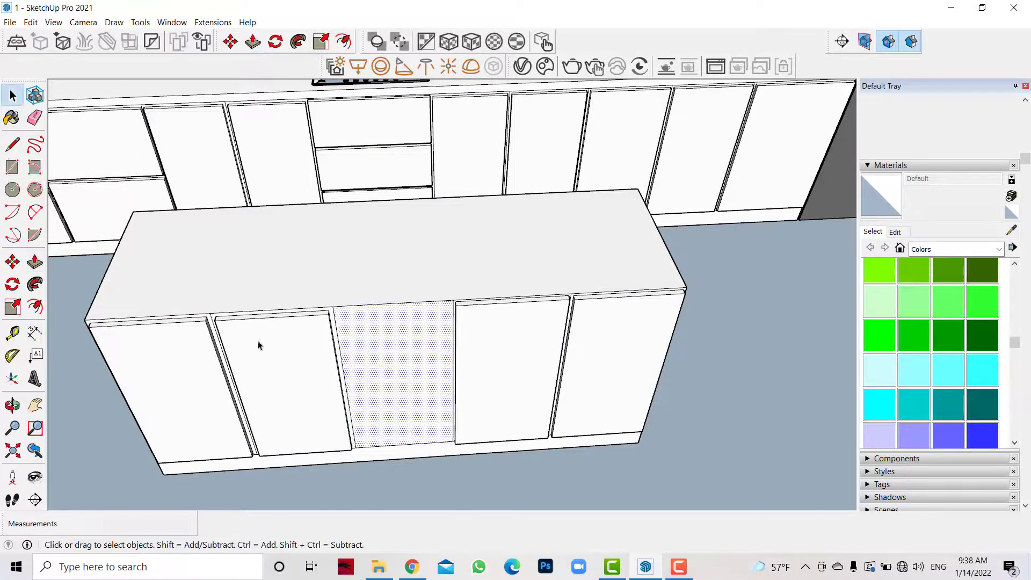
pyautogui.moveTo(353, 236); pyautogui.dragTo(397, 350, button='middle')
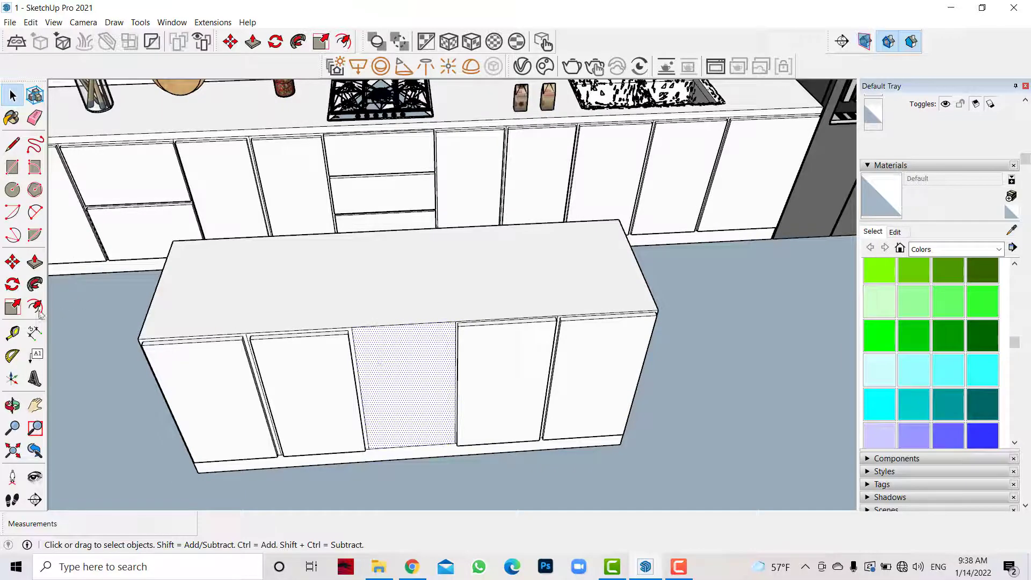
pyautogui.click(36, 307)
pyautogui.click(413, 323)
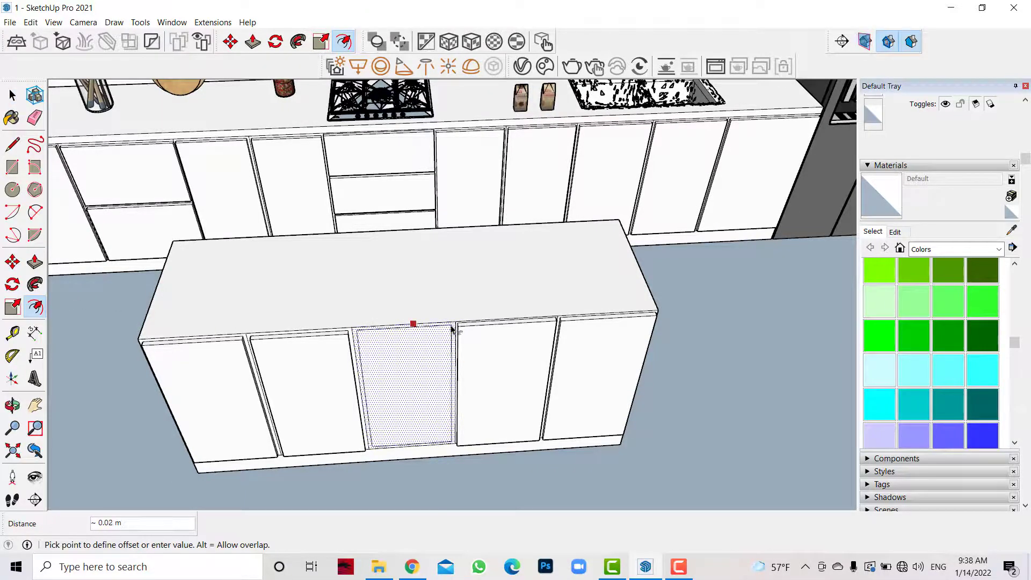
pyautogui.click(451, 329)
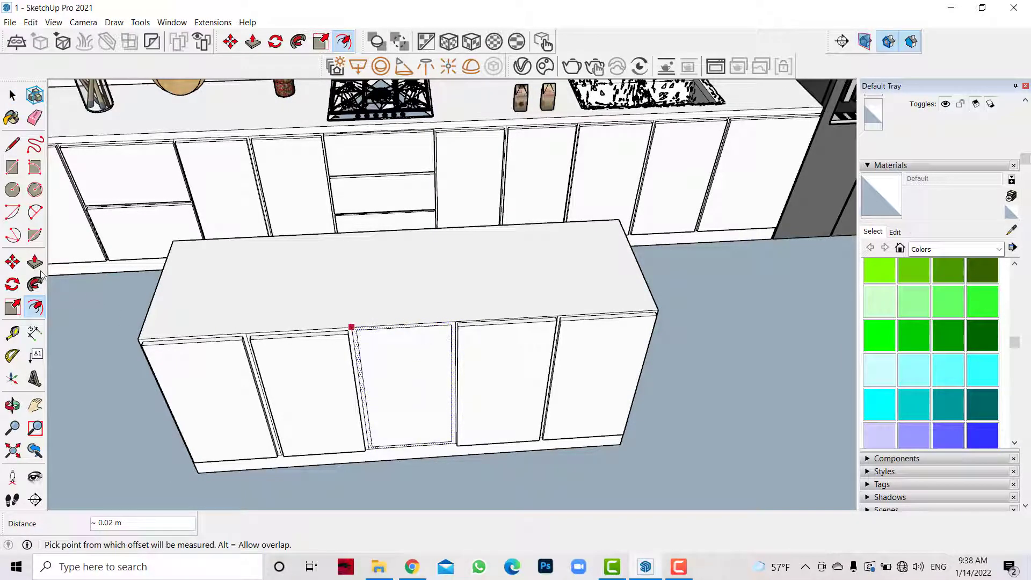
# Push the middle door's inner panel inward to match the others.
pyautogui.click(35, 262)
pyautogui.click(13, 95)
pyautogui.click(411, 343)
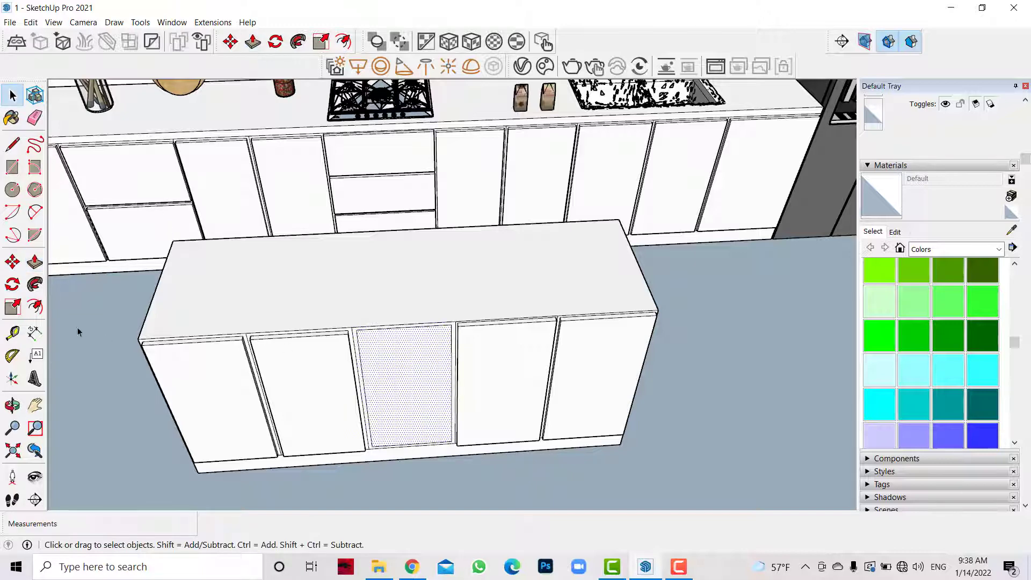
pyautogui.press('p')
pyautogui.click(408, 376)
pyautogui.click(494, 372)
# On the island's back, copy a vertical edge 0.8 m, then another 0.4 m further.
pyautogui.press('o')
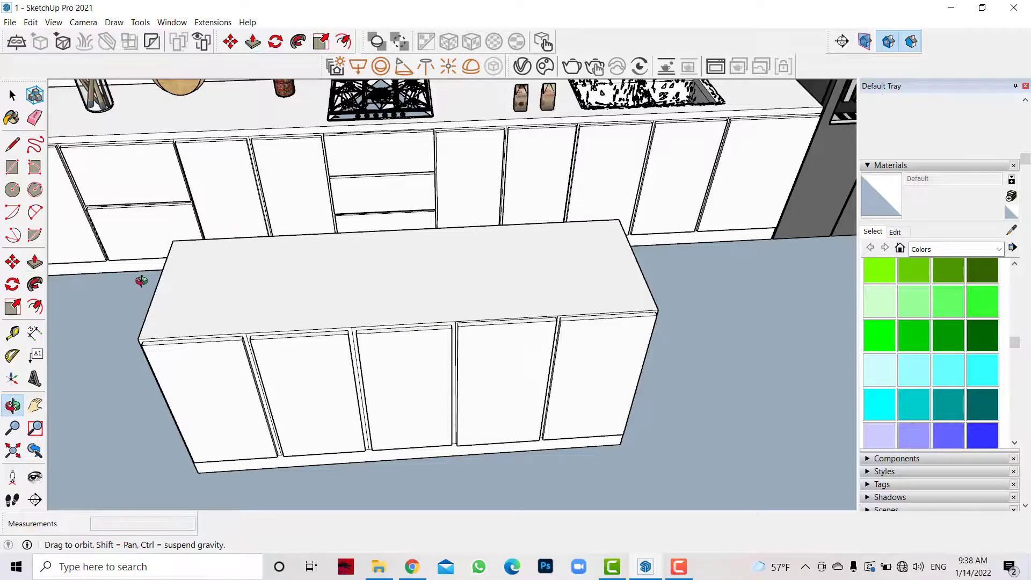
pyautogui.moveTo(141, 281)
pyautogui.mouseDown()
pyautogui.moveTo(773, 345)
pyautogui.moveTo(531, 462)
pyautogui.moveTo(625, 441)
pyautogui.mouseUp()
pyautogui.press('space')
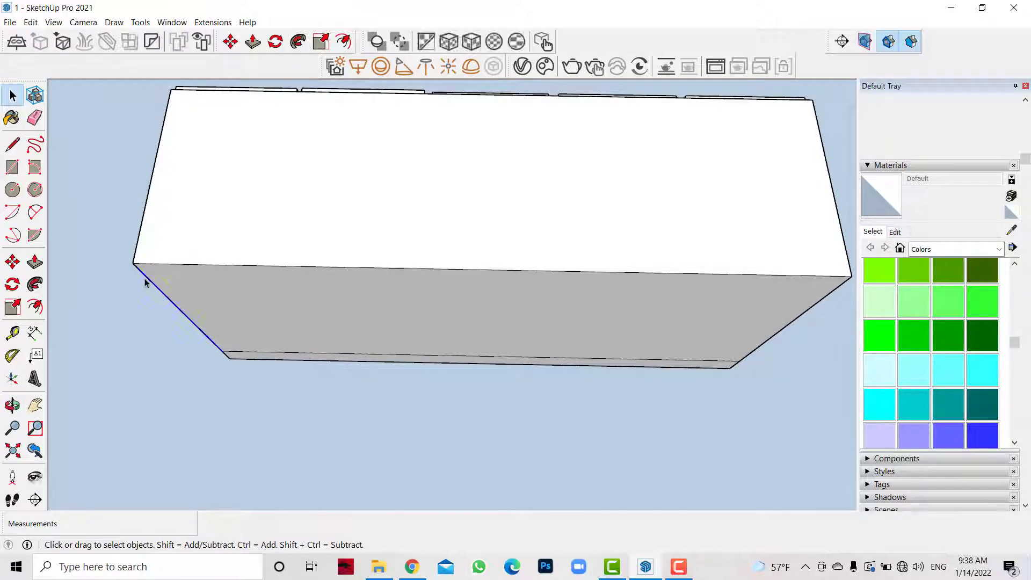
pyautogui.press('m')
pyautogui.click(133, 263)
pyautogui.press('ctrl')
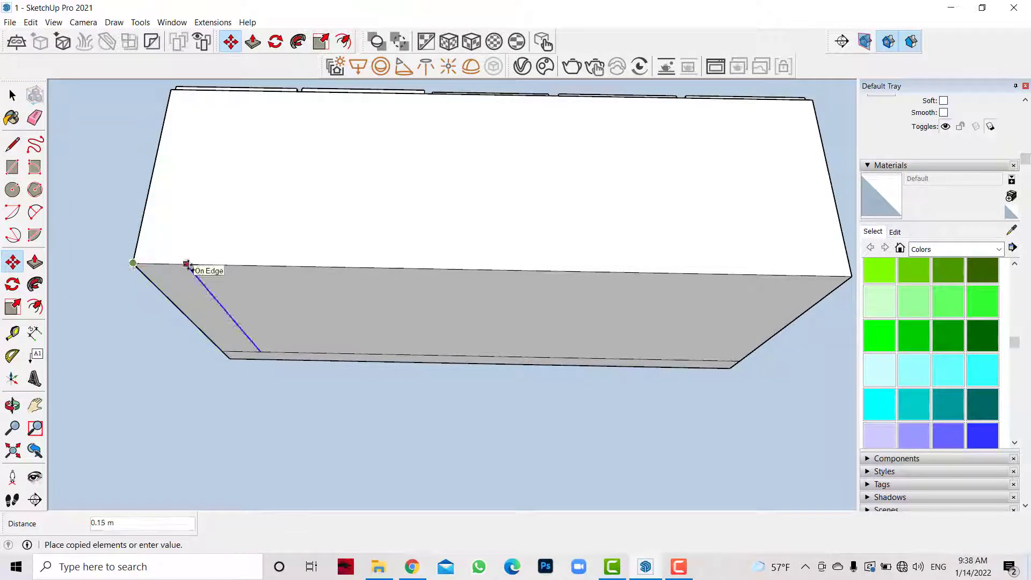
pyautogui.press('Return')
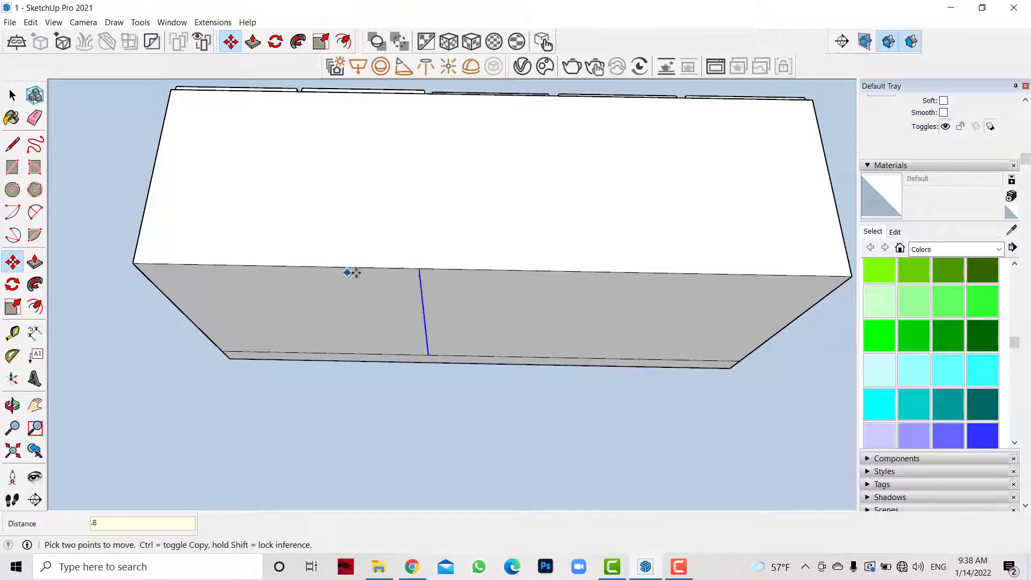
pyautogui.click(419, 269)
pyautogui.press('ctrl')
pyautogui.write('4')
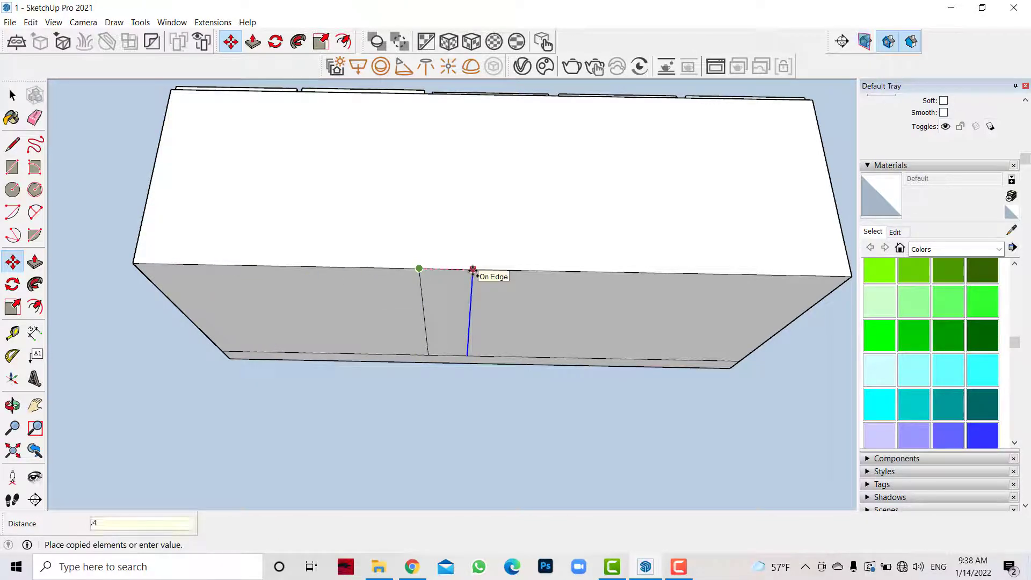
pyautogui.press('Return')
# Draw the two remaining vertical dividers across the back face.
pyautogui.click(13, 144)
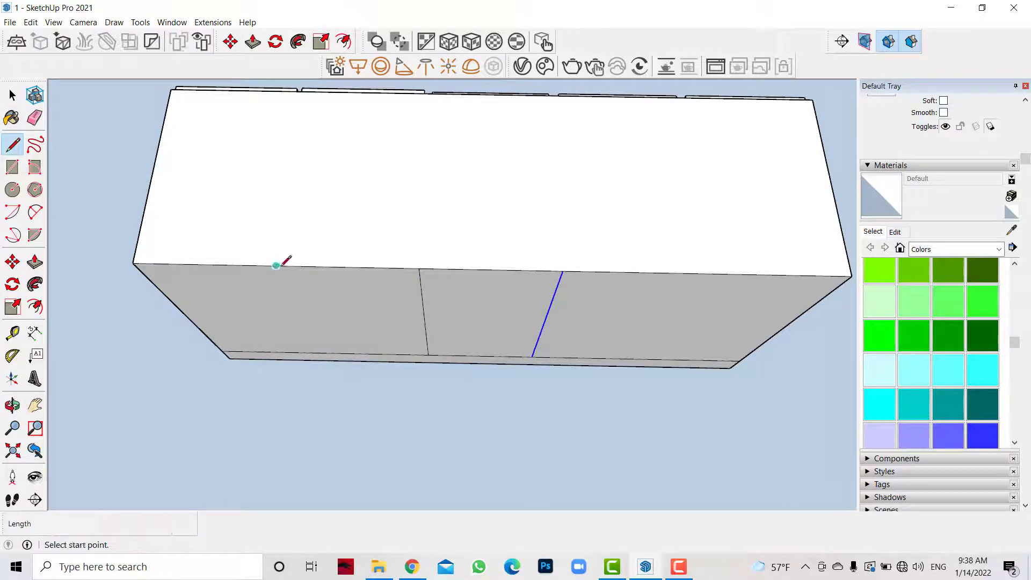
pyautogui.click(276, 265)
pyautogui.click(327, 354)
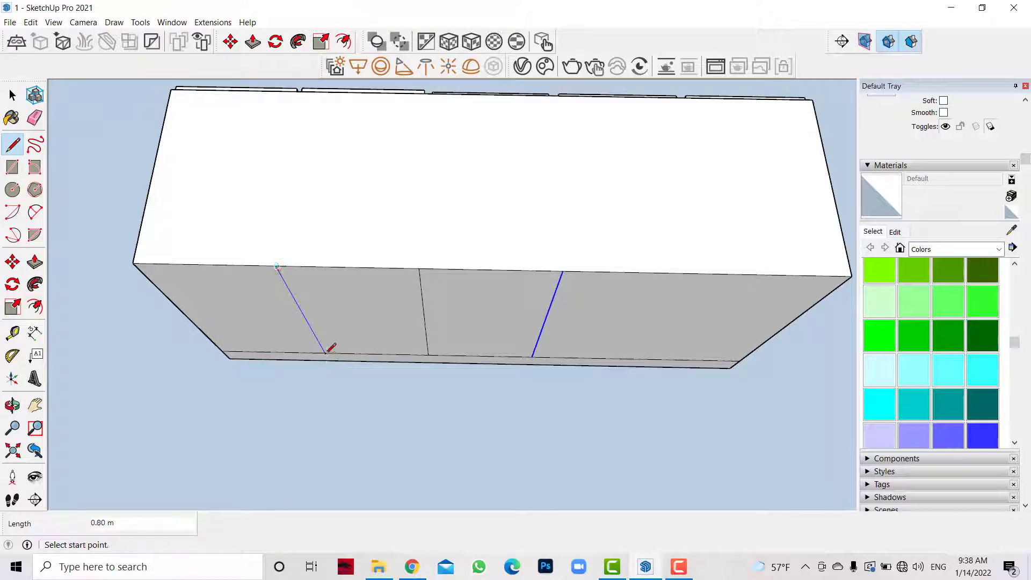
pyautogui.click(706, 273)
pyautogui.click(636, 358)
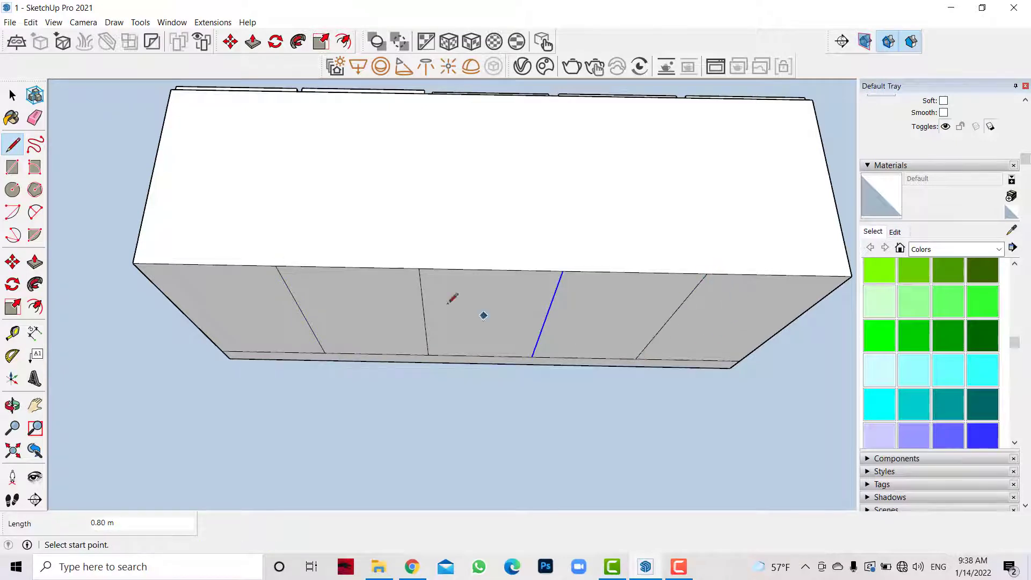
pyautogui.click(35, 306)
pyautogui.click(160, 290)
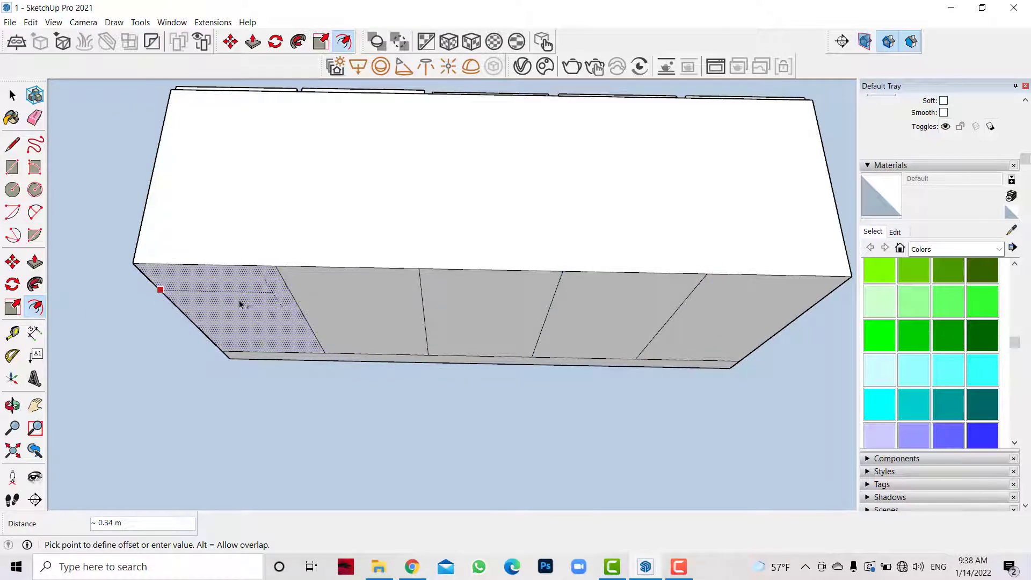
# Offset 0.02 m inset borders on all five back door faces.
pyautogui.click(197, 324)
pyautogui.click(422, 299)
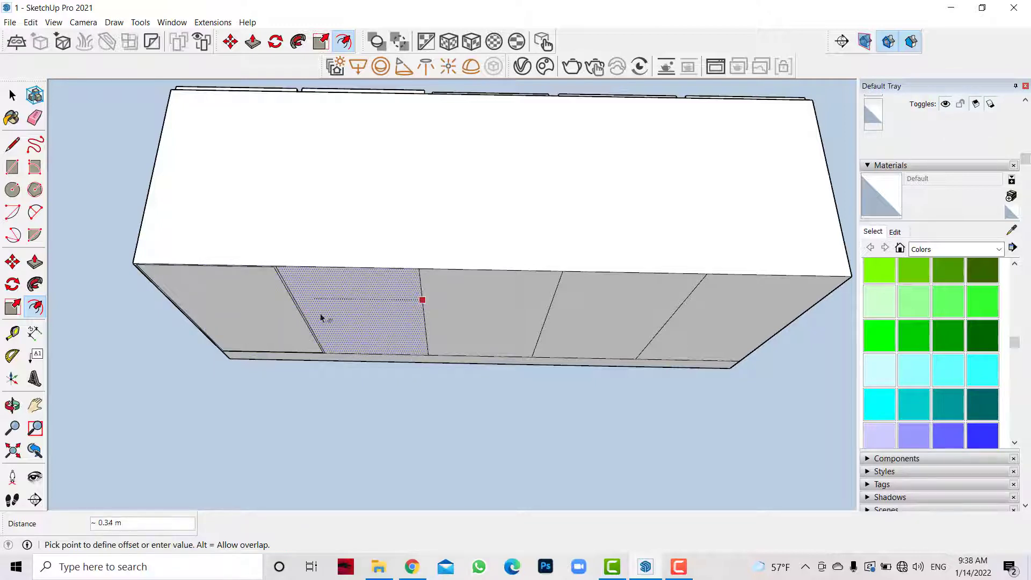
pyautogui.click(420, 292)
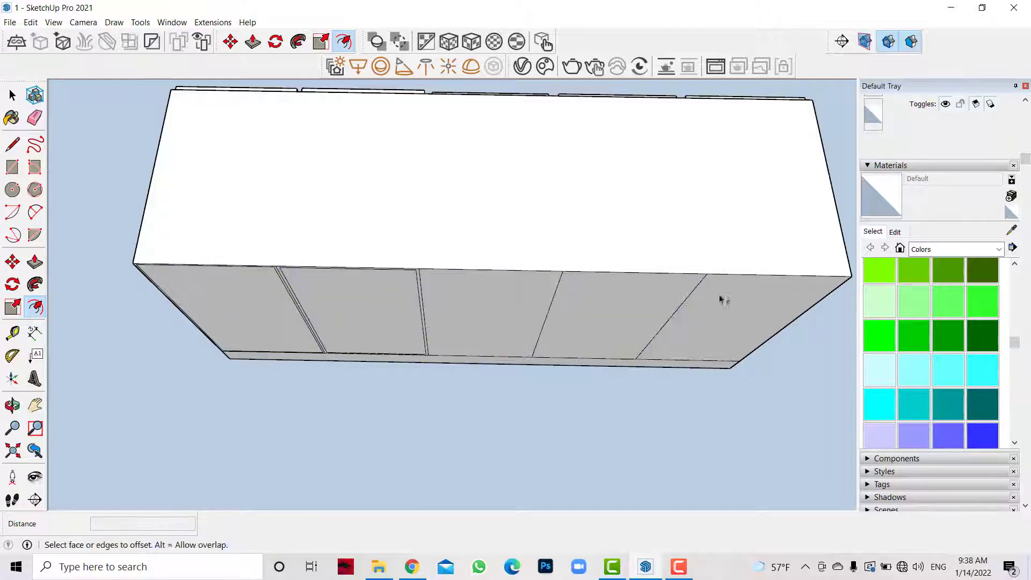
pyautogui.click(689, 293)
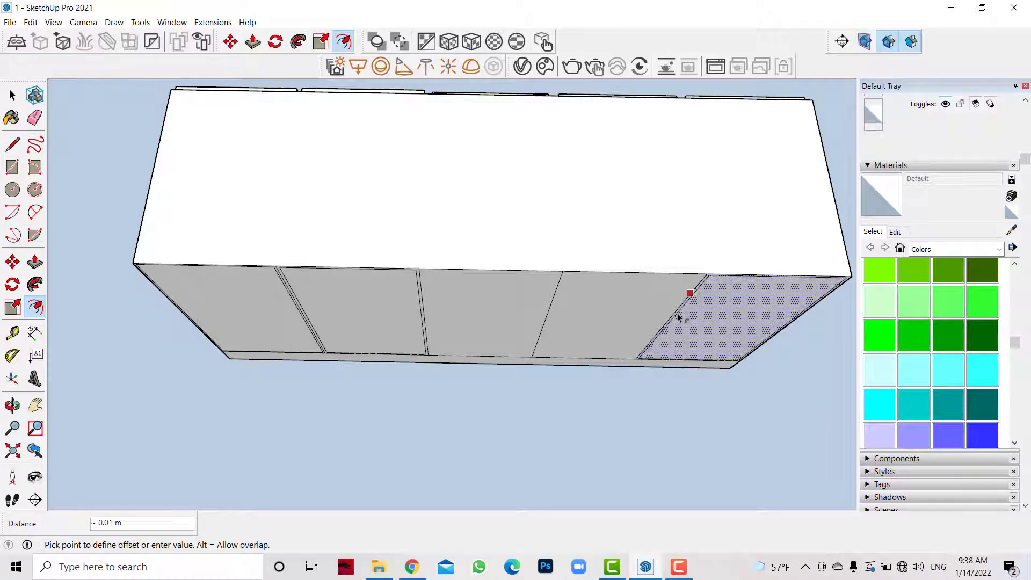
pyautogui.click(678, 313)
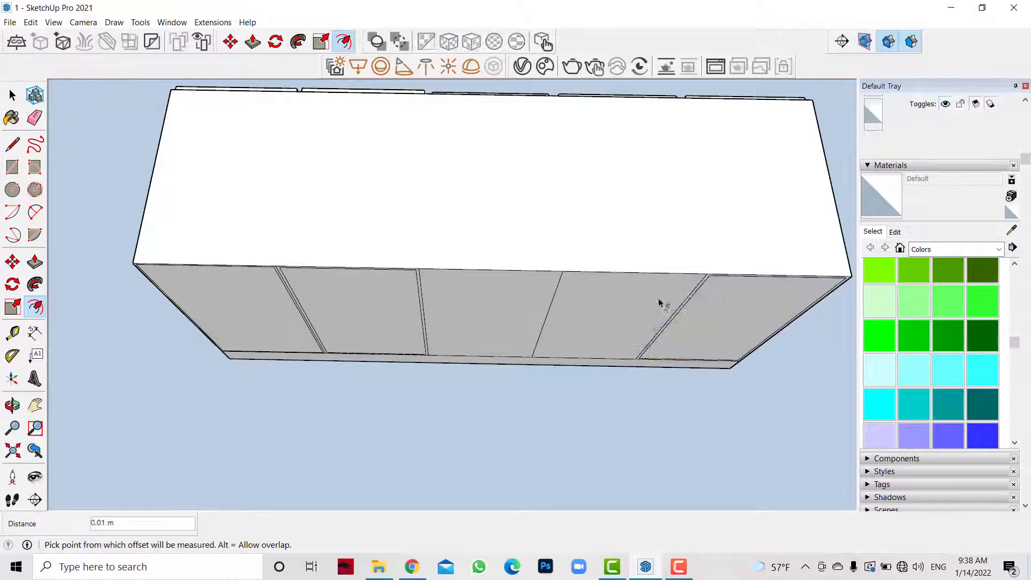
pyautogui.click(712, 280)
pyautogui.click(524, 270)
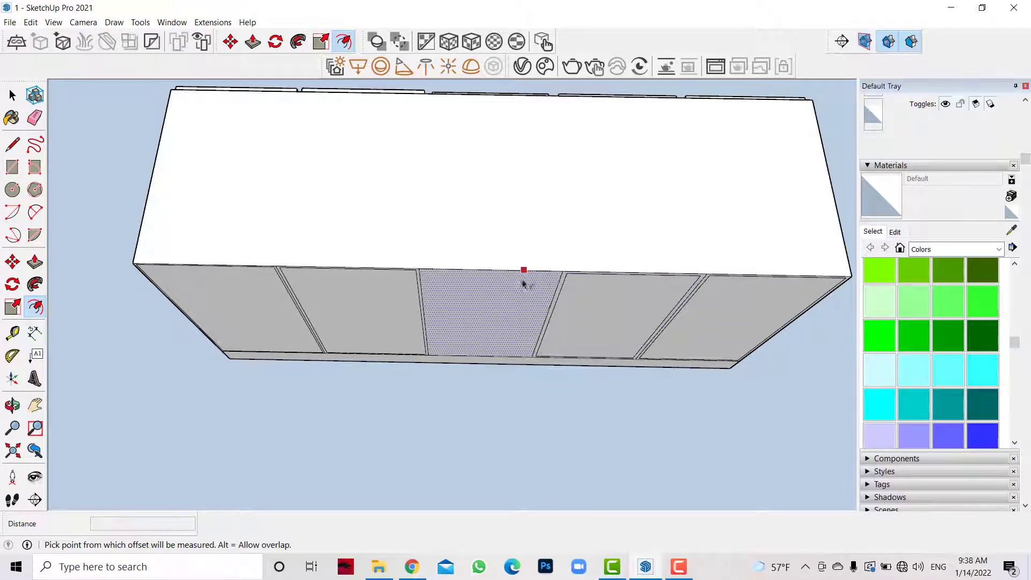
pyautogui.click(556, 277)
# Pull the five back inner door panels out by the same depth.
pyautogui.click(35, 262)
pyautogui.click(280, 309)
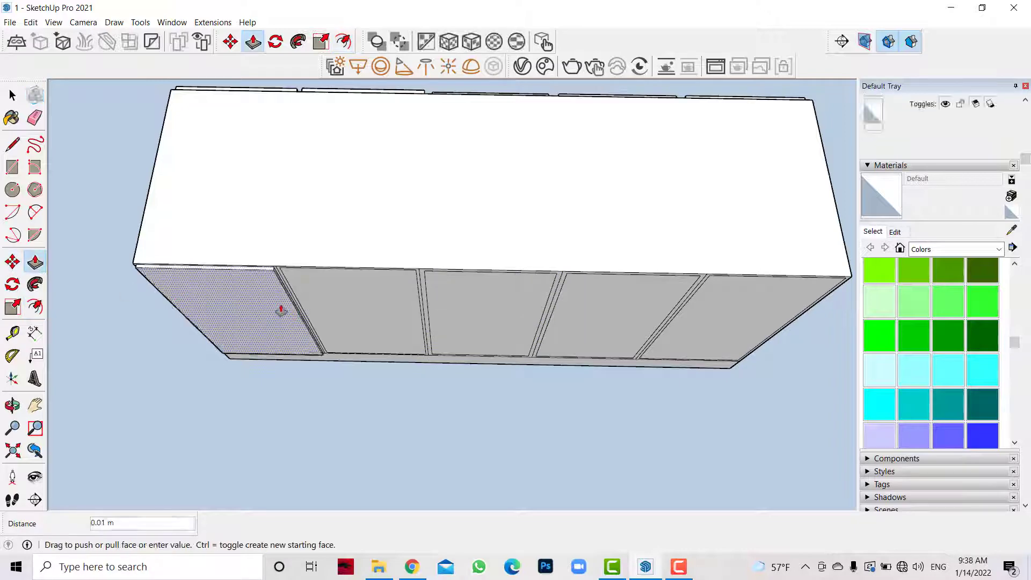
pyautogui.doubleClick(355, 311)
pyautogui.doubleClick(527, 311)
pyautogui.doubleClick(598, 311)
pyautogui.doubleClick(711, 316)
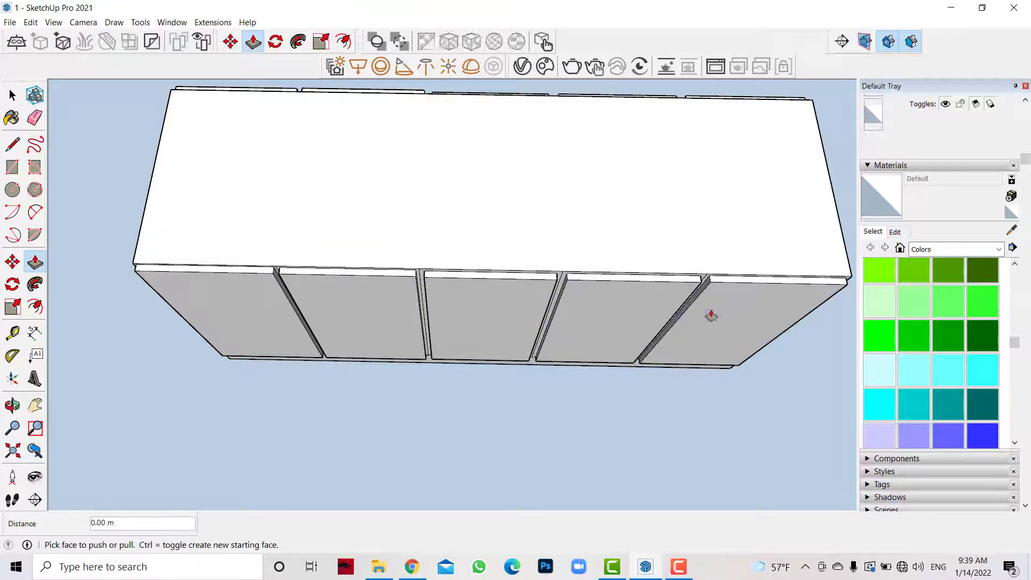
# Raise the island's top face 0.04 m for countertop thickness.
pyautogui.click(12, 405)
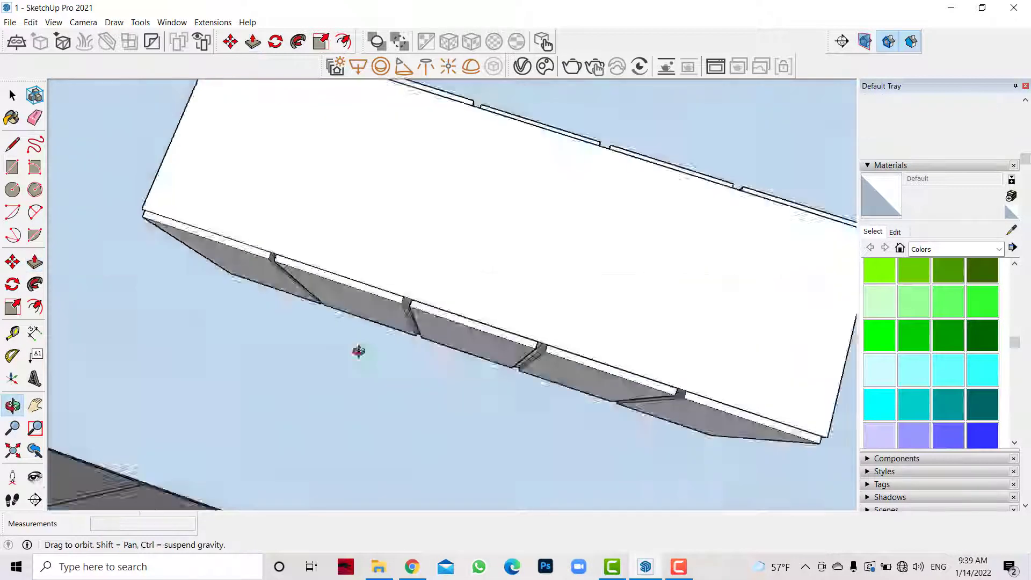
pyautogui.moveTo(357, 350)
pyautogui.mouseDown()
pyautogui.moveTo(617, 287)
pyautogui.moveTo(532, 237)
pyautogui.mouseUp()
pyautogui.click(35, 262)
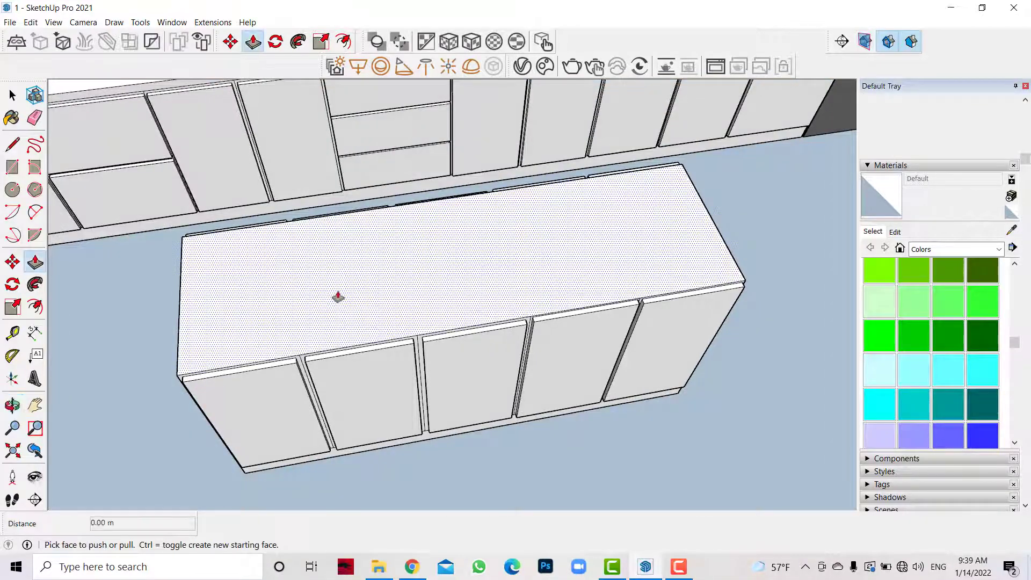
pyautogui.moveTo(363, 301); pyautogui.dragTo(357, 295)
pyautogui.click(12, 95)
pyautogui.scroll(3, 346, 341)
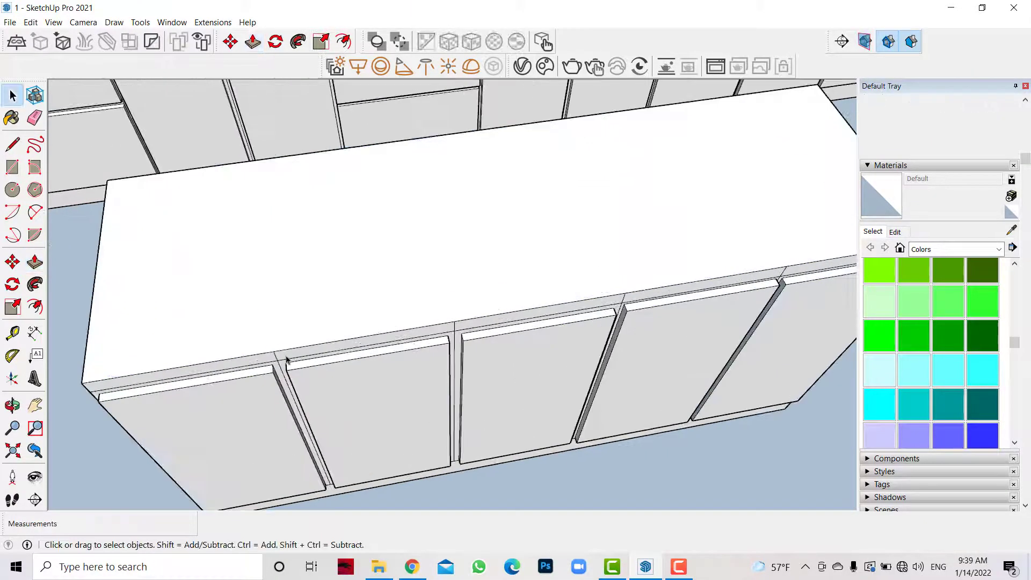
# Pull the front and side top strips out 0.02 m as an overhang.
pyautogui.click(786, 275)
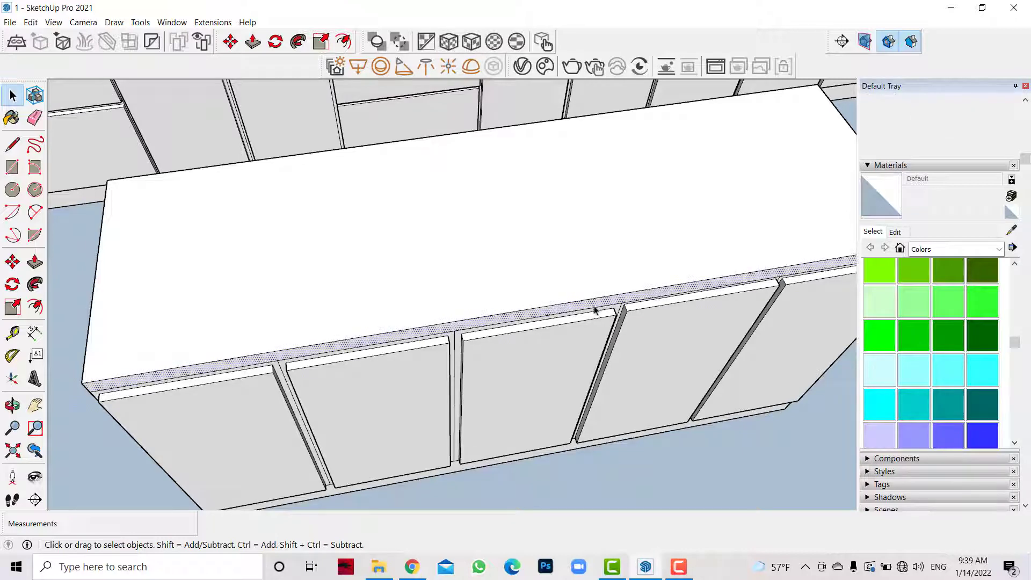
pyautogui.press('p')
pyautogui.click(267, 369)
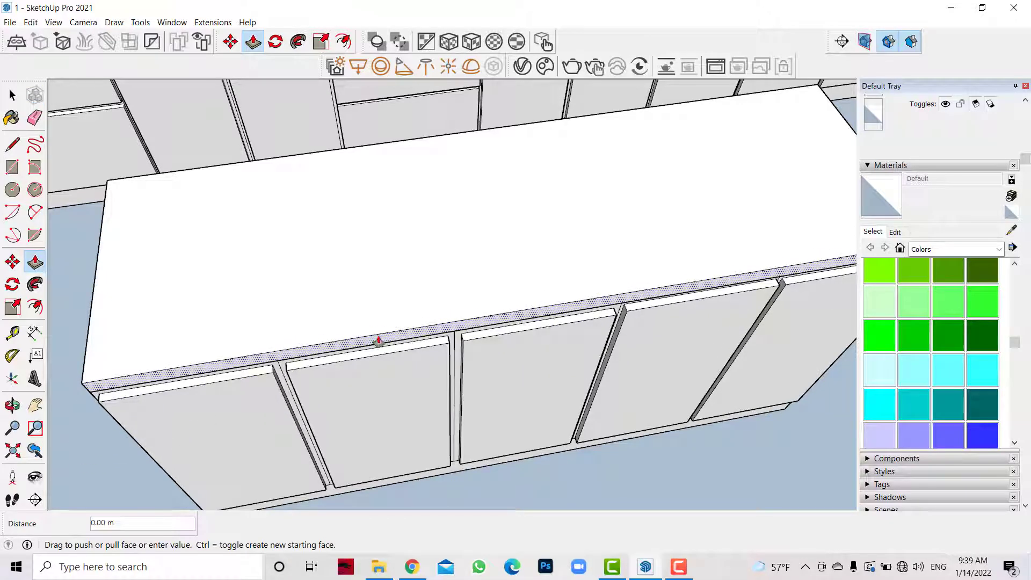
pyautogui.press('Escape')
pyautogui.press('o')
pyautogui.moveTo(378, 341); pyautogui.dragTo(290, 354)
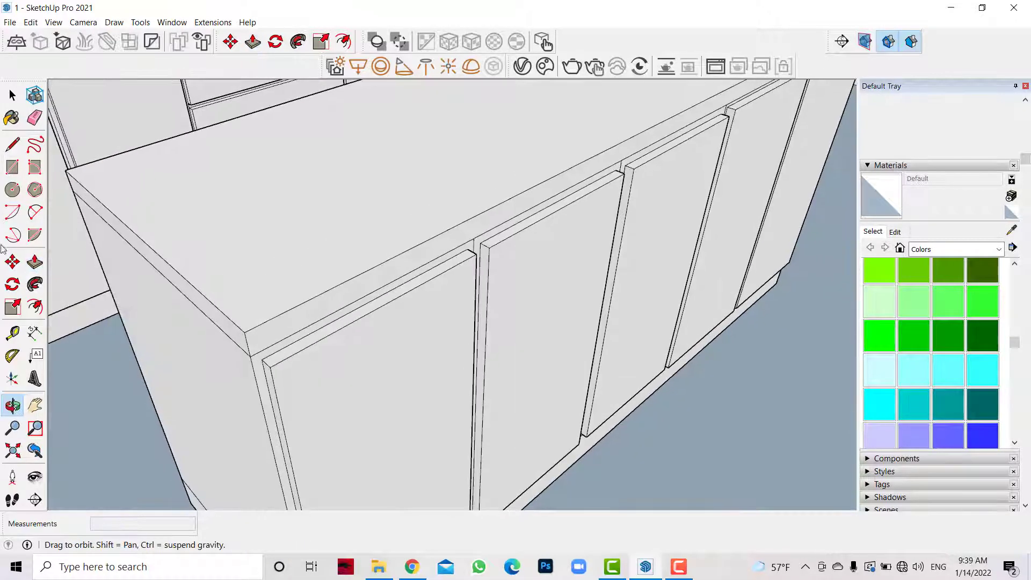
pyautogui.press('p')
pyautogui.click(284, 357)
pyautogui.click(276, 374)
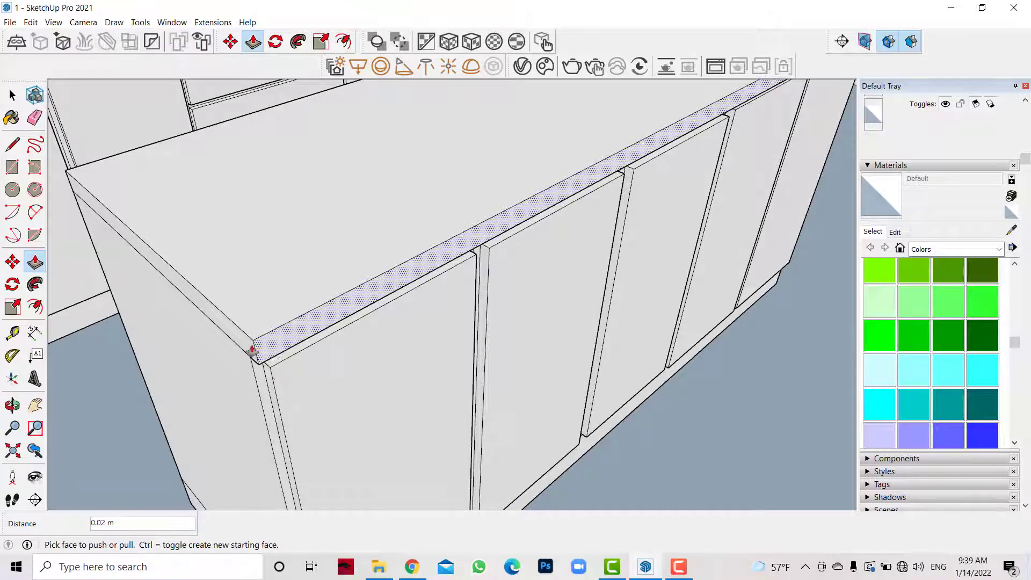
pyautogui.click(242, 350)
# Pull the long top-front edge strip out 0.02 m.
pyautogui.moveTo(232, 352); pyautogui.dragTo(57, 424, button='middle')
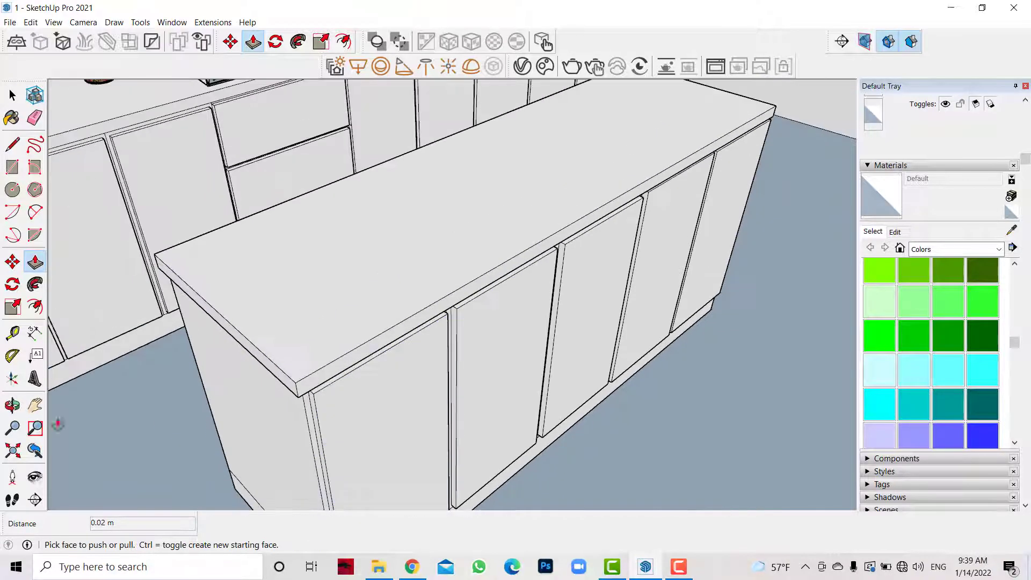
pyautogui.click(13, 405)
pyautogui.moveTo(414, 306); pyautogui.dragTo(495, 260)
pyautogui.scroll(-5, 495, 260)
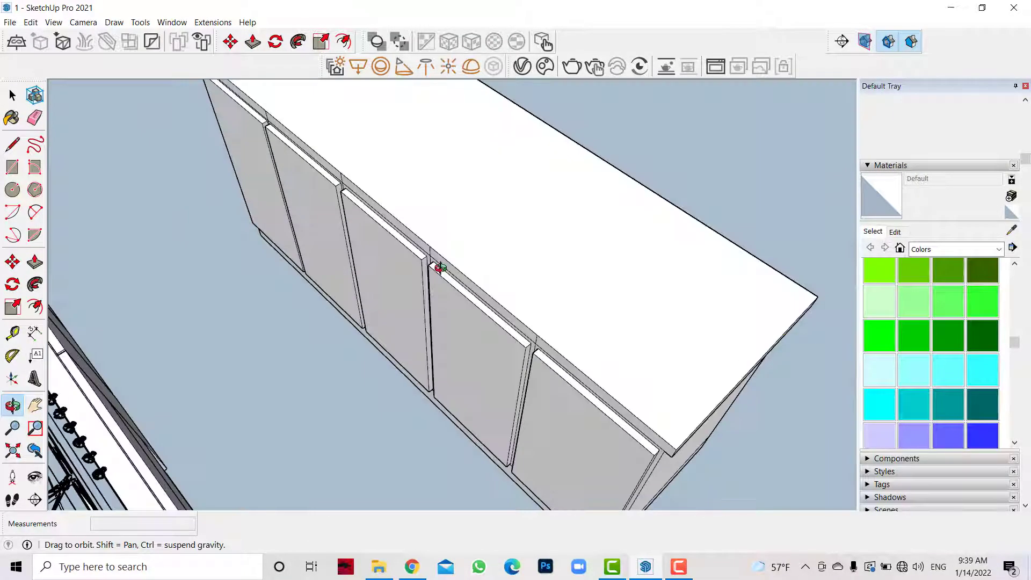
pyautogui.scroll(5, 450, 269)
pyautogui.click(12, 95)
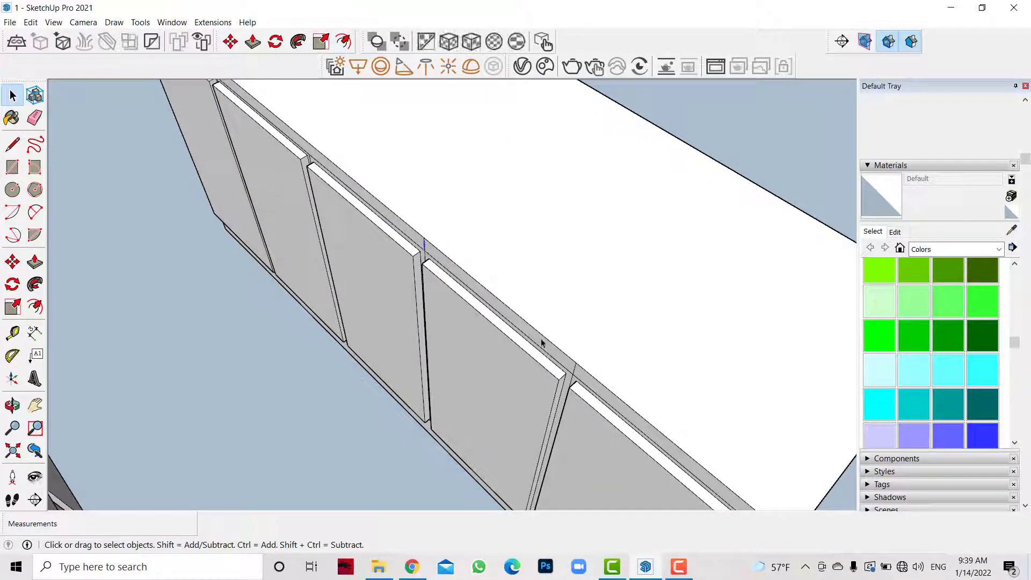
pyautogui.scroll(-3, 215, 102)
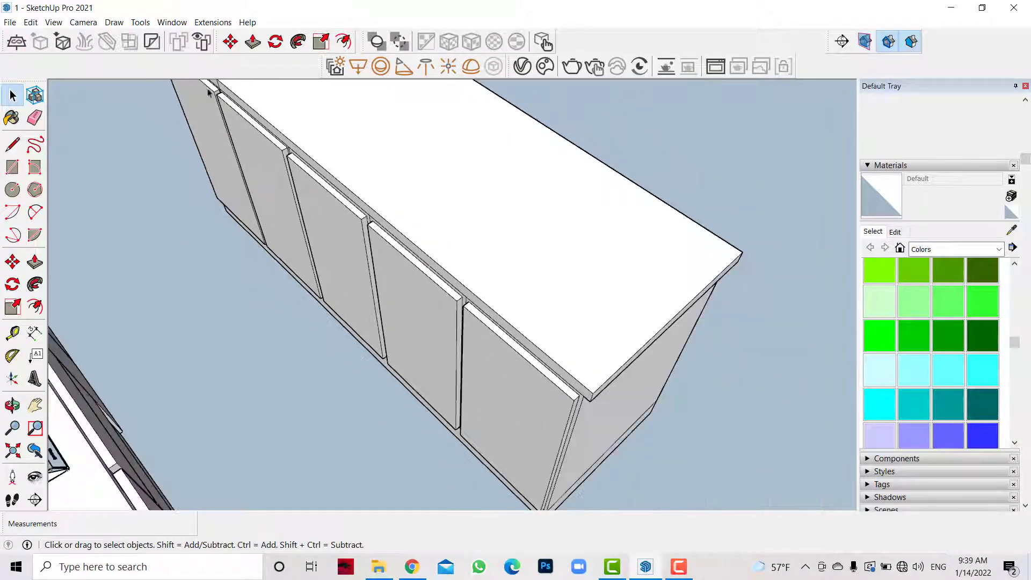
pyautogui.click(358, 200)
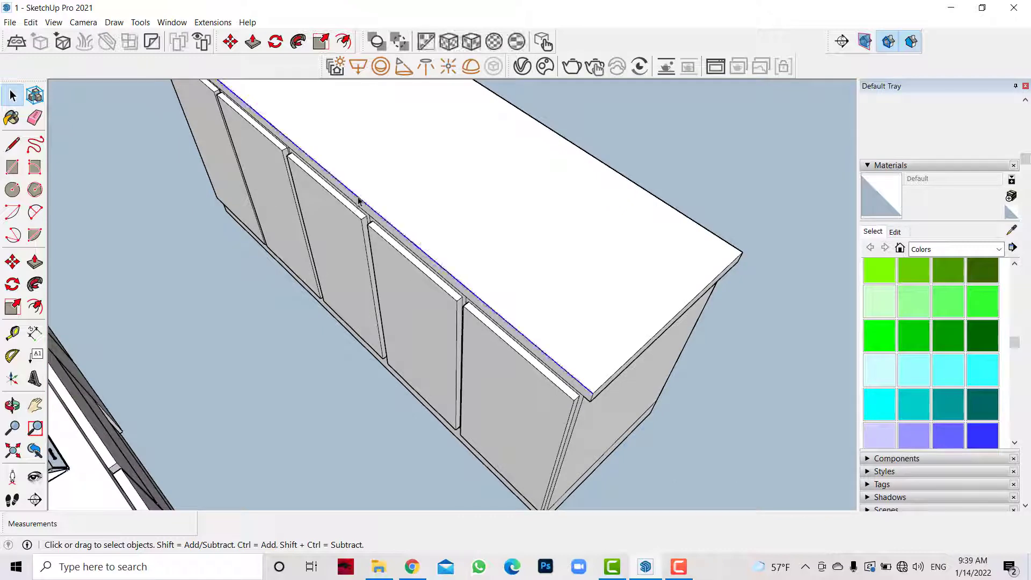
pyautogui.scroll(3, 654, 394)
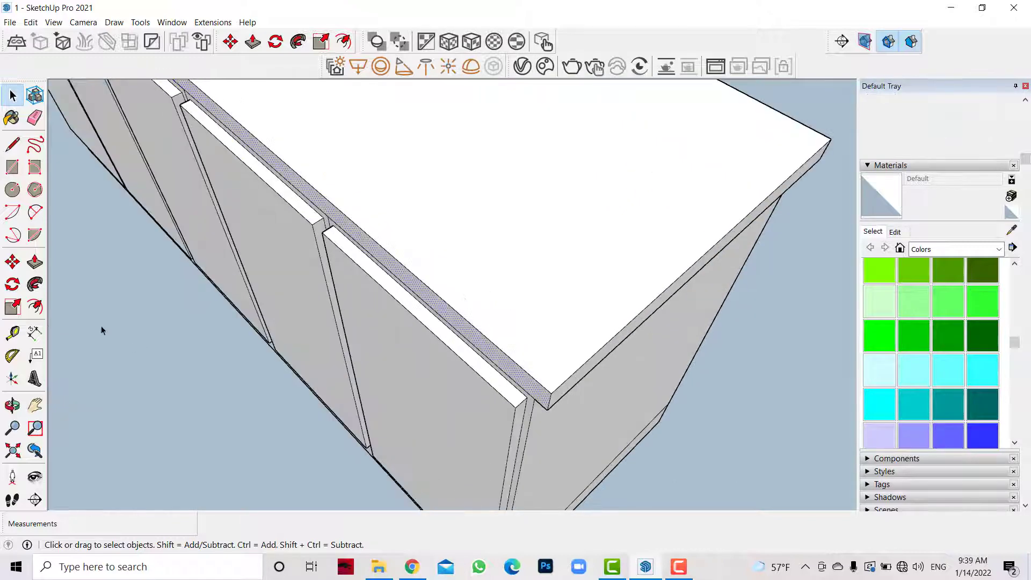
pyautogui.press('p')
pyautogui.moveTo(512, 381); pyautogui.dragTo(491, 403)
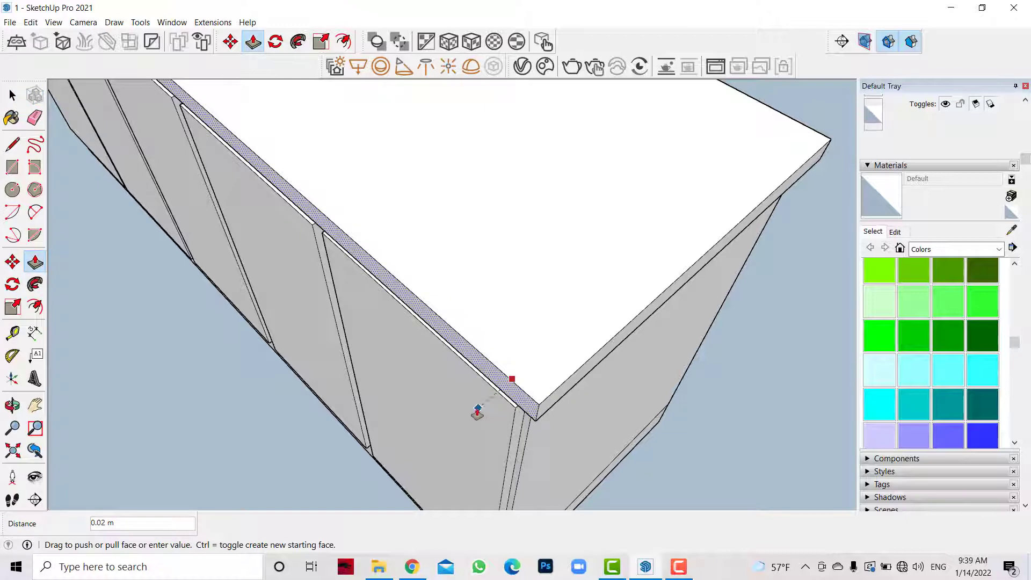
pyautogui.click(504, 421)
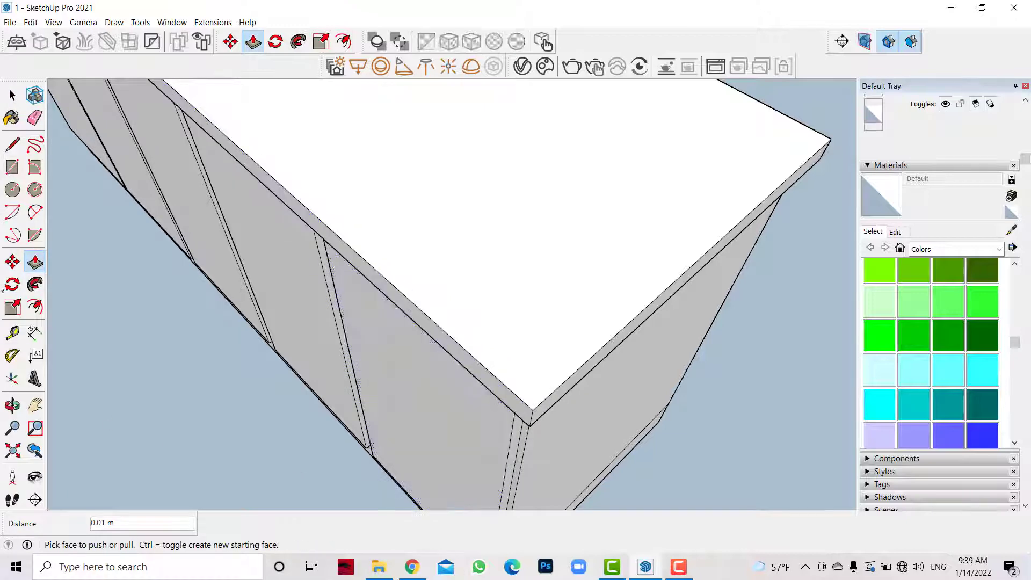
pyautogui.press('o')
pyautogui.moveTo(193, 387)
pyautogui.mouseDown()
pyautogui.moveTo(692, 389)
pyautogui.moveTo(177, 305)
pyautogui.mouseUp()
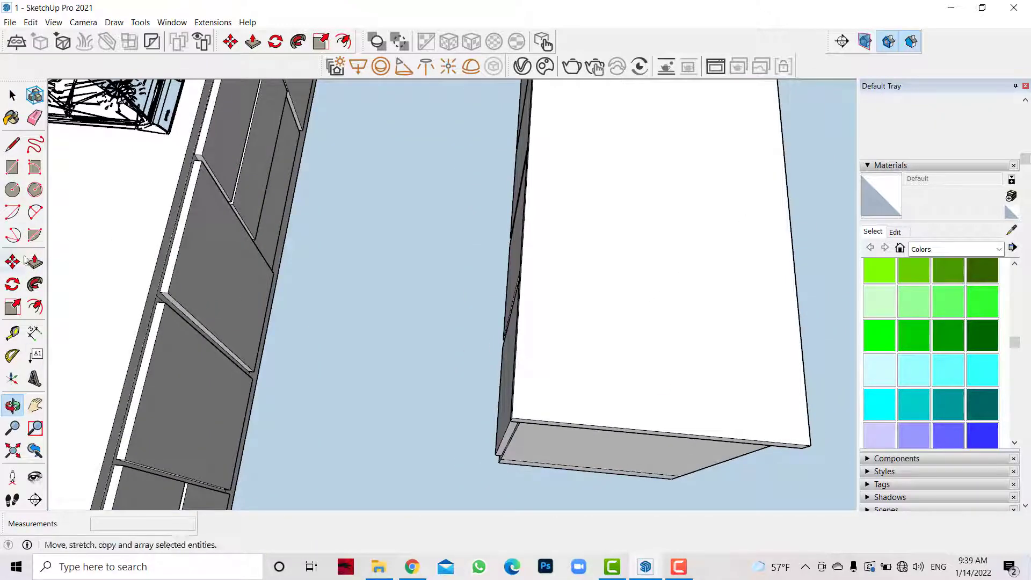
# Pull the island's back top strip out 0.02 m.
pyautogui.click(34, 262)
pyautogui.click(11, 97)
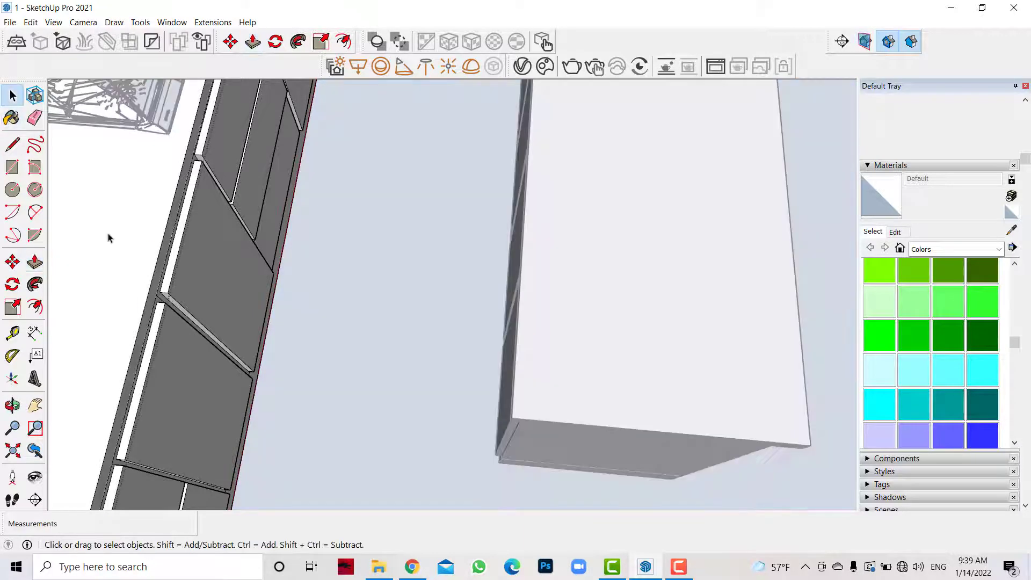
pyautogui.click(156, 312)
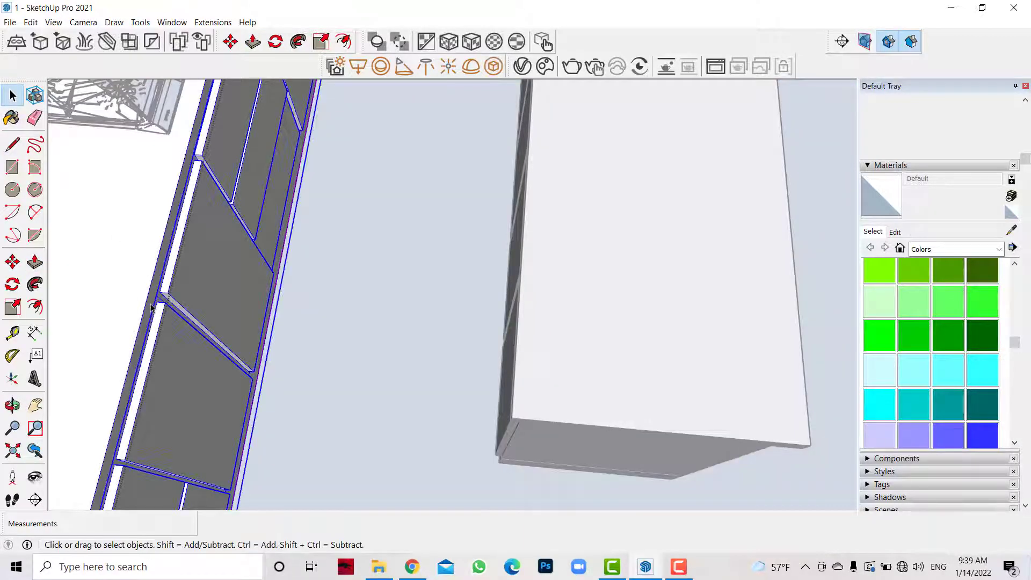
pyautogui.click(34, 262)
pyautogui.click(157, 311)
pyautogui.scroll(-2, 66, 408)
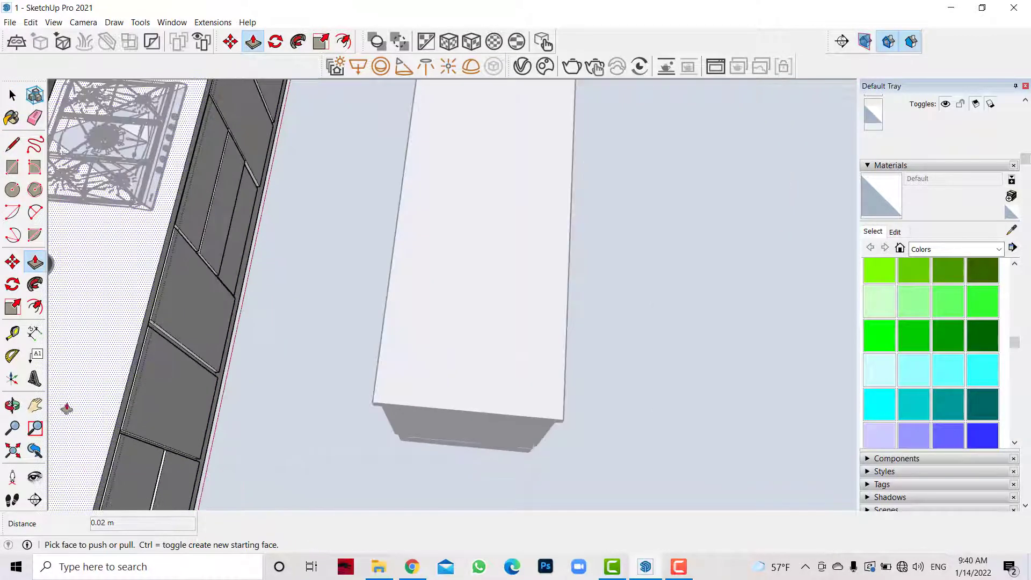
# Make the whole island a group and move it 0.22 m across the floor.
pyautogui.click(12, 405)
pyautogui.rightClick(23, 457)
pyautogui.click(3, 380)
pyautogui.moveTo(338, 427)
pyautogui.mouseDown()
pyautogui.moveTo(529, 261)
pyautogui.moveTo(483, 231)
pyautogui.mouseUp()
pyautogui.press('space')
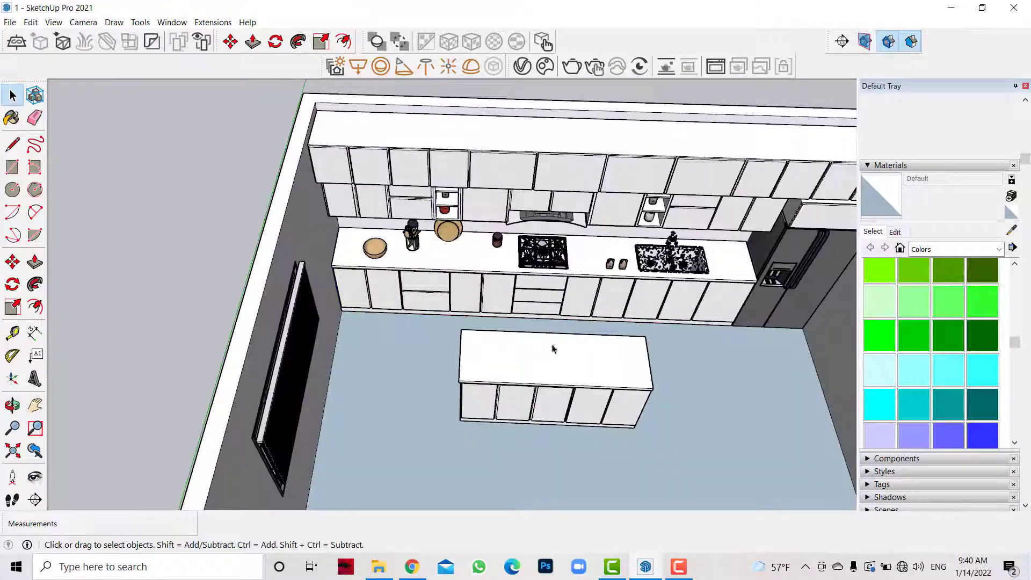
pyautogui.tripleClick(571, 360)
pyautogui.rightClick(570, 358)
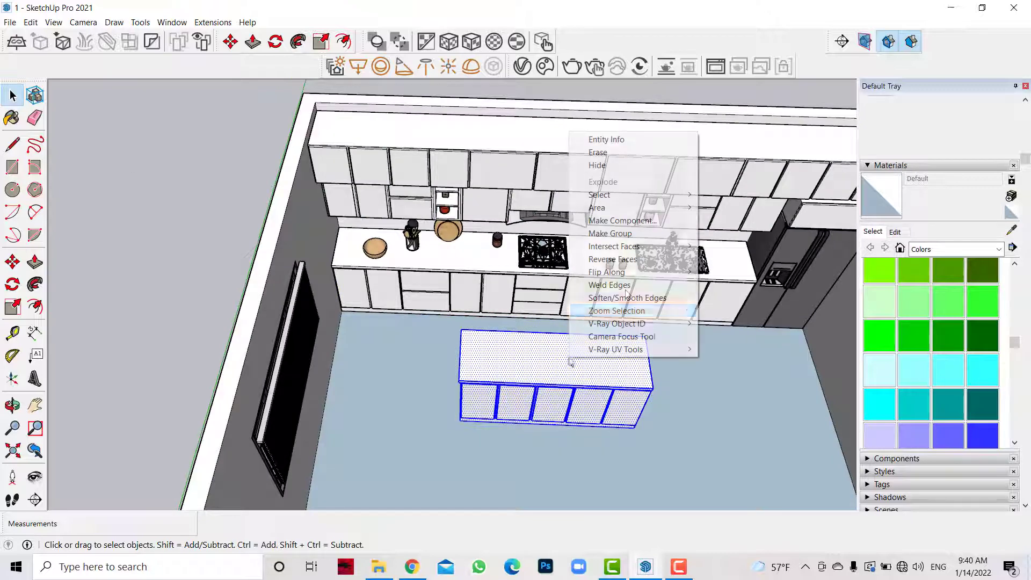
pyautogui.click(621, 235)
pyautogui.scroll(-3, 424, 282)
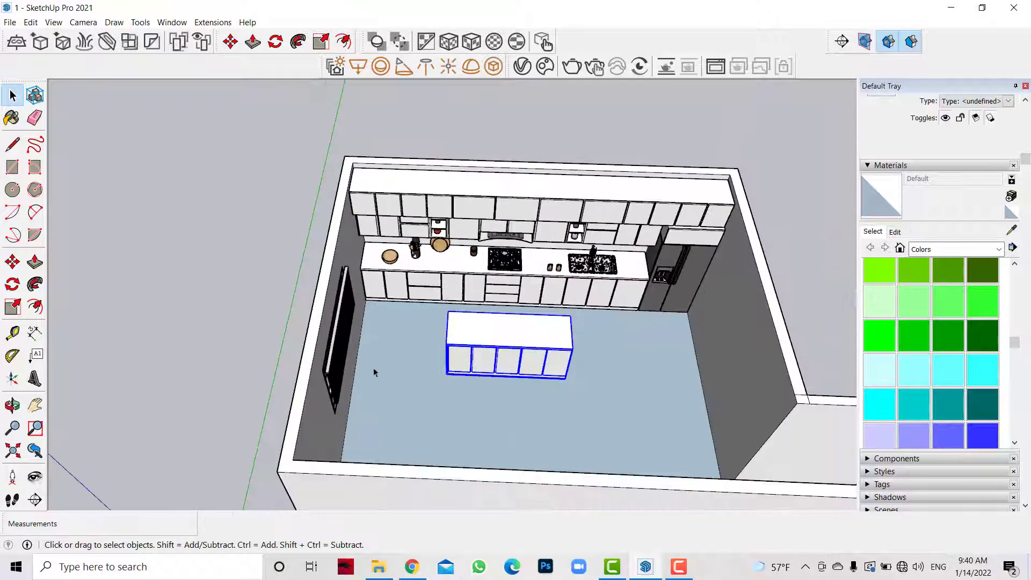
pyautogui.click(14, 266)
pyautogui.click(392, 393)
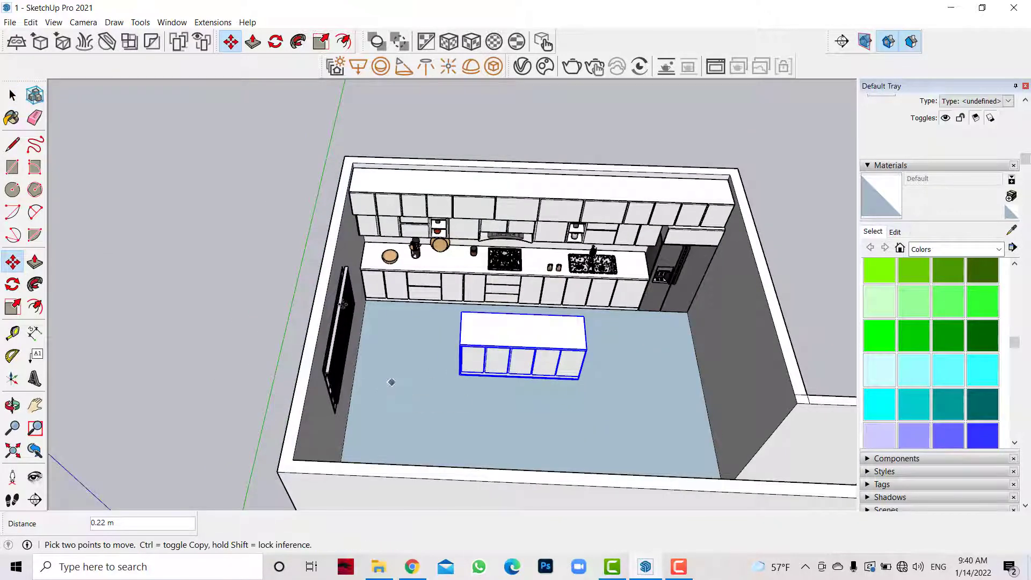